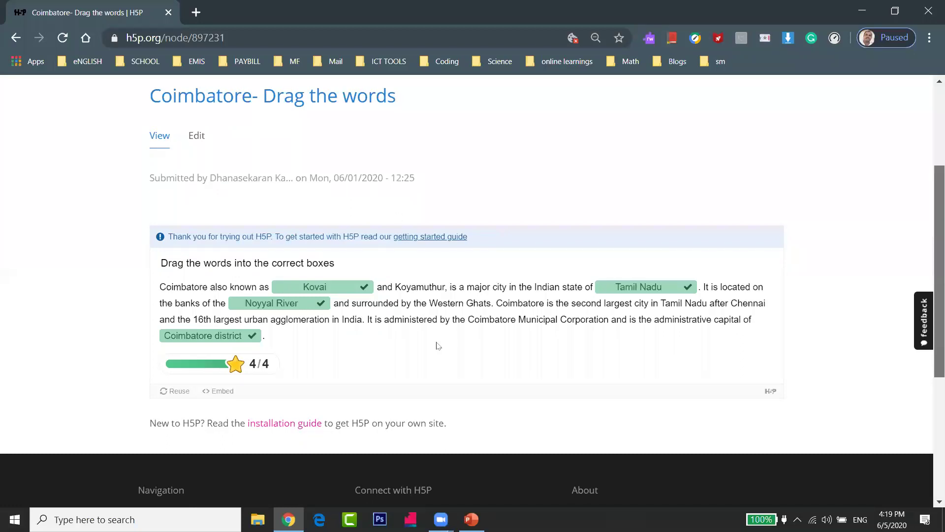
Open the account profile page and scroll to its Recent Content list, including FRUITS-MEMORY GAME
scroll(439, 346, down, 1)
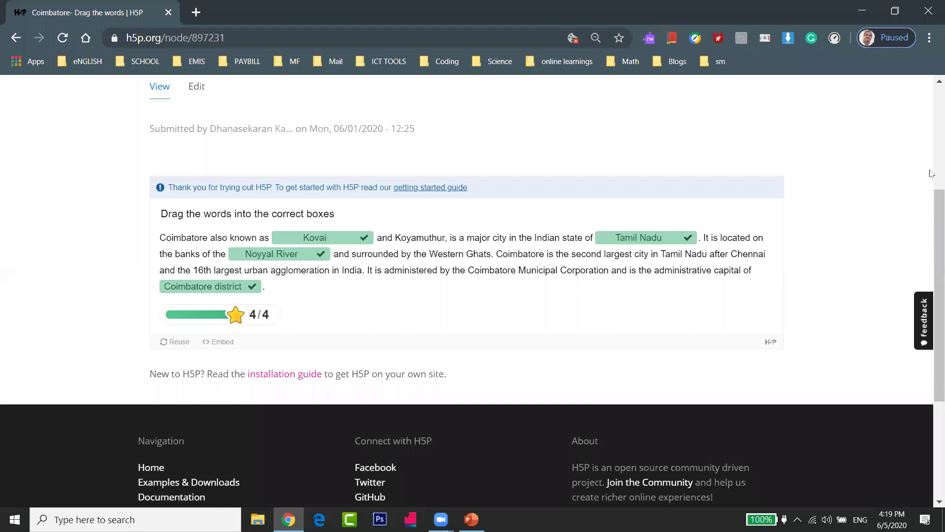
scroll(932, 170, up, 1)
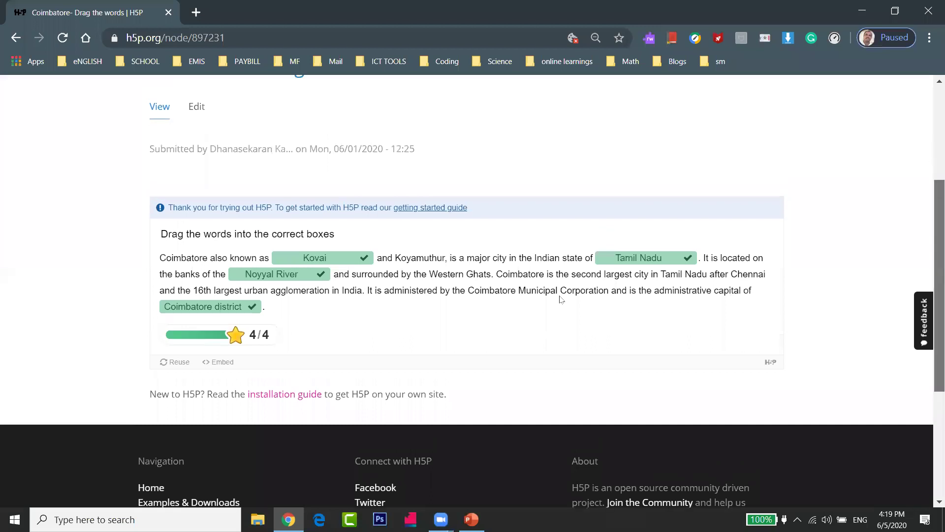
scroll(562, 300, up, 3)
scroll(609, 337, up, 1)
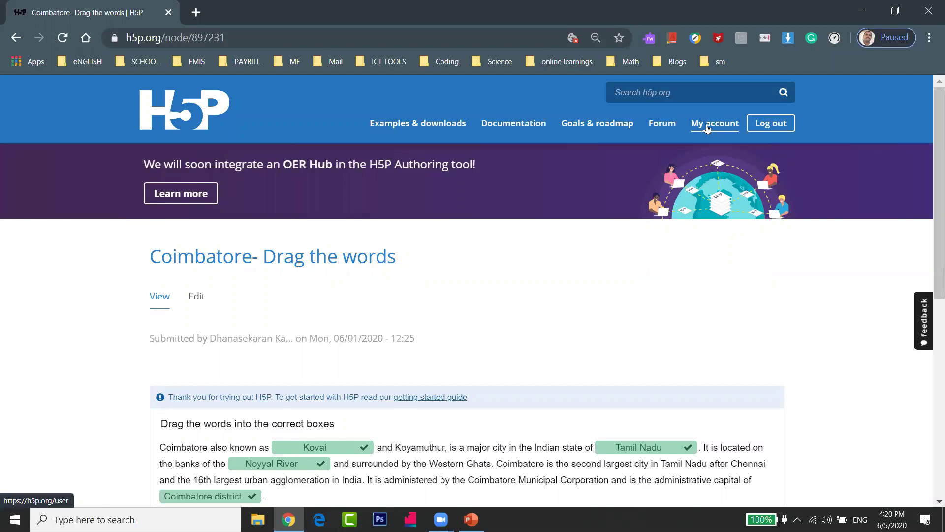
click(708, 128)
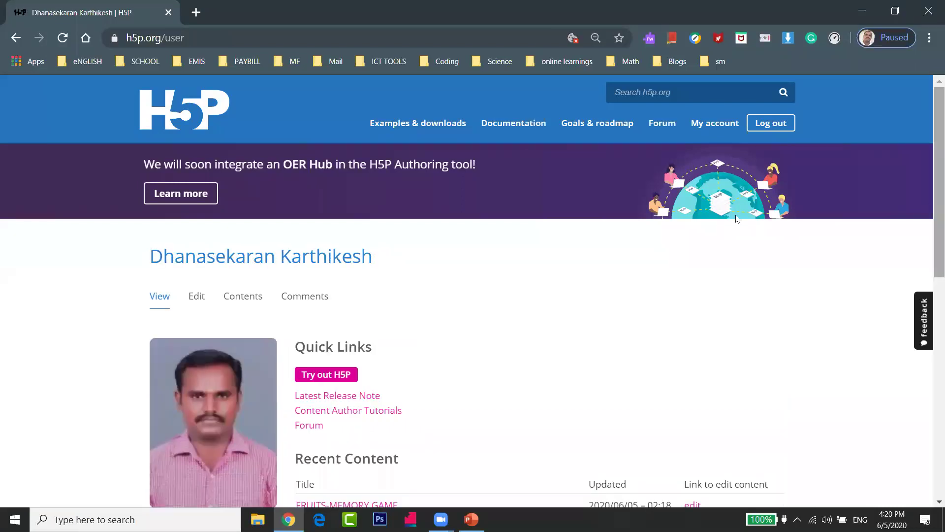
scroll(501, 214, down, 3)
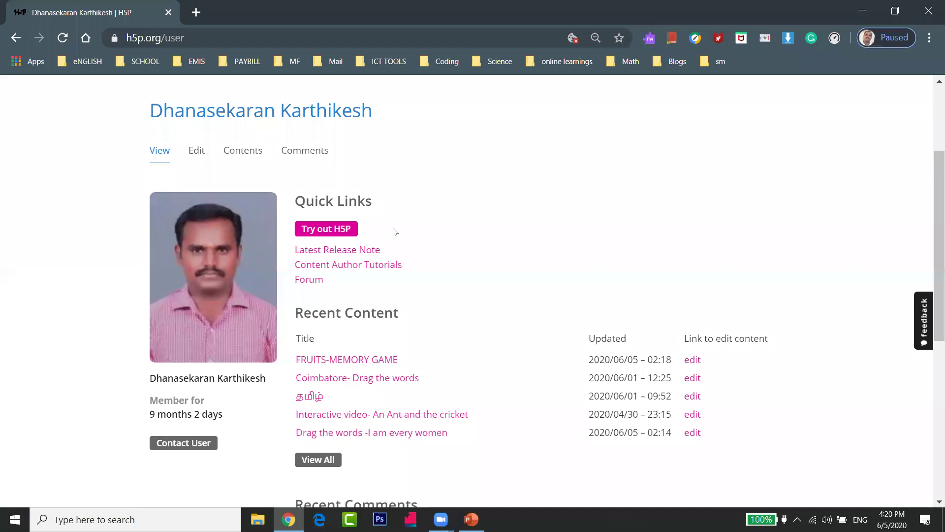
click(335, 233)
Go to the Try out H5P creation page and browse the available content types
click(338, 231)
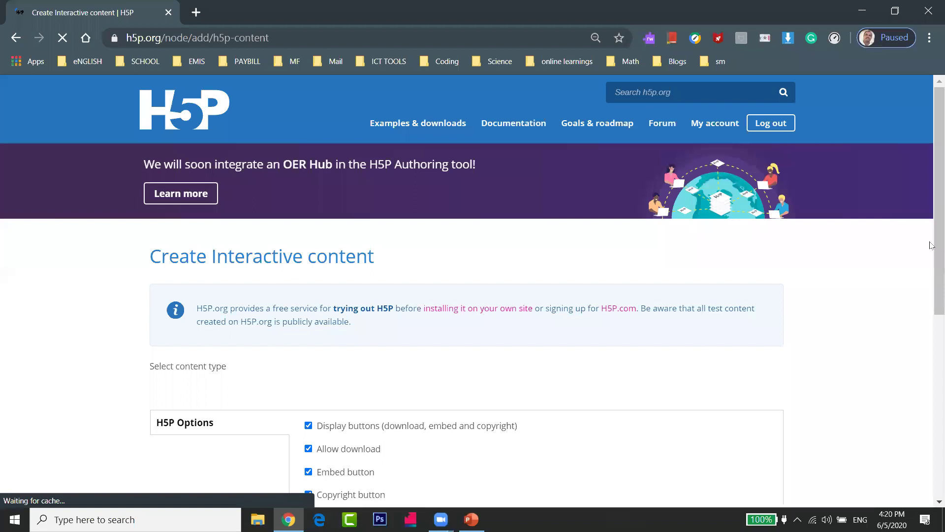
scroll(931, 245, down, 1)
scroll(246, 107, down, 3)
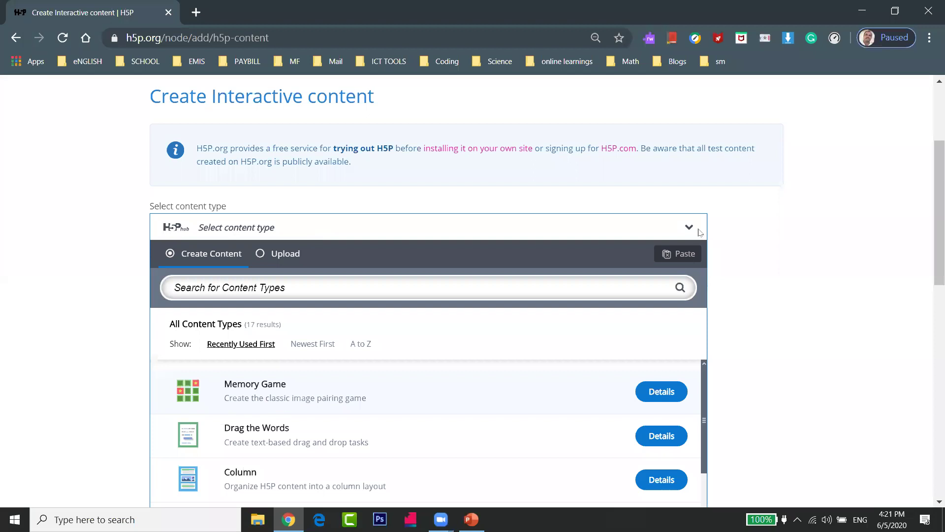
scroll(931, 217, down, 1)
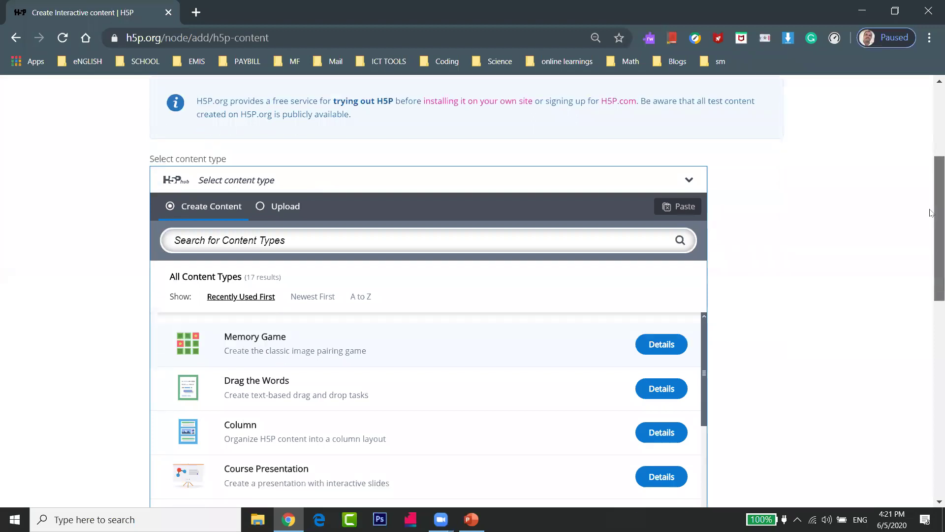
scroll(931, 223, down, 1)
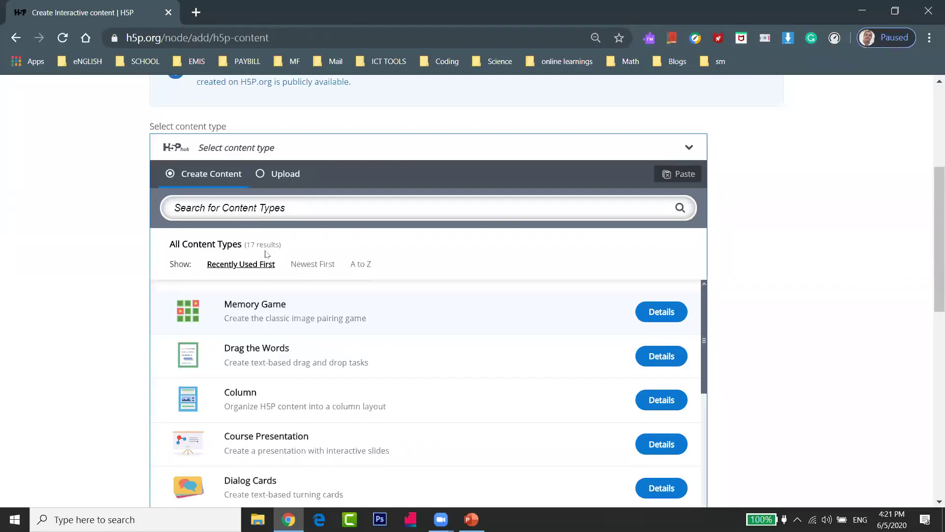
Search content types for 'drag' and highlight the Drag the Words result
click(242, 206)
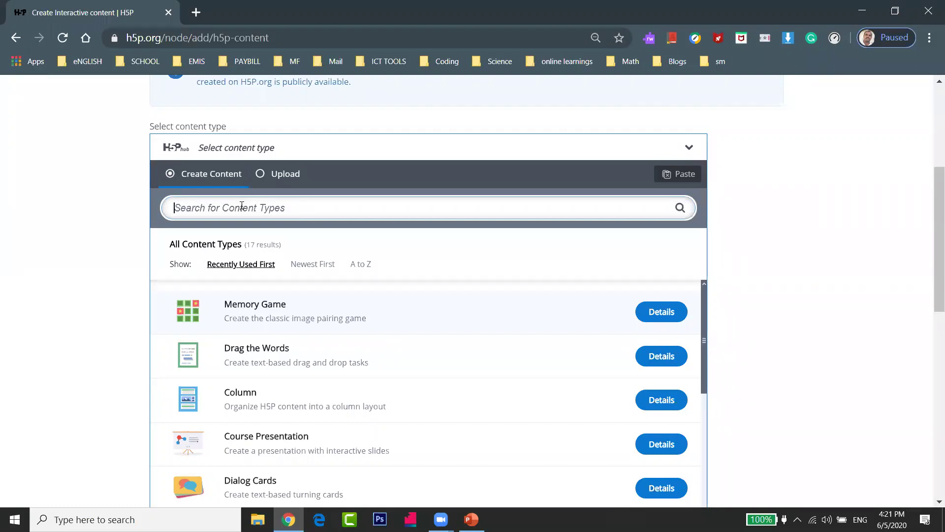
text(dr)
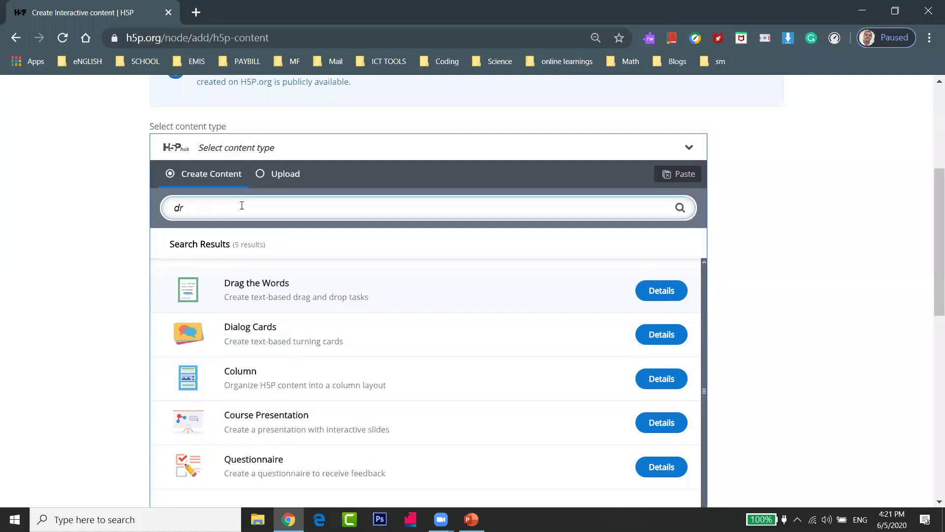
text(ag)
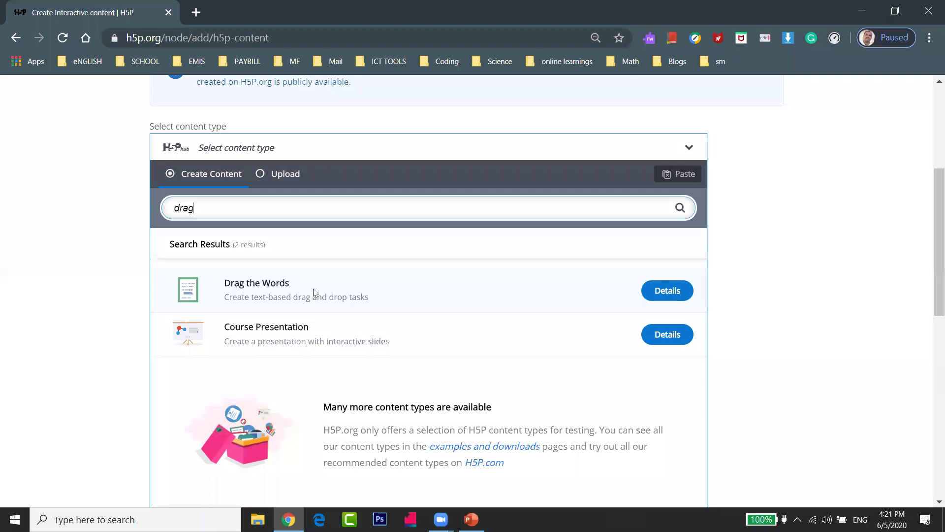
key(Down)
Open the Drag the Words editor and look over its blank form
key(Return)
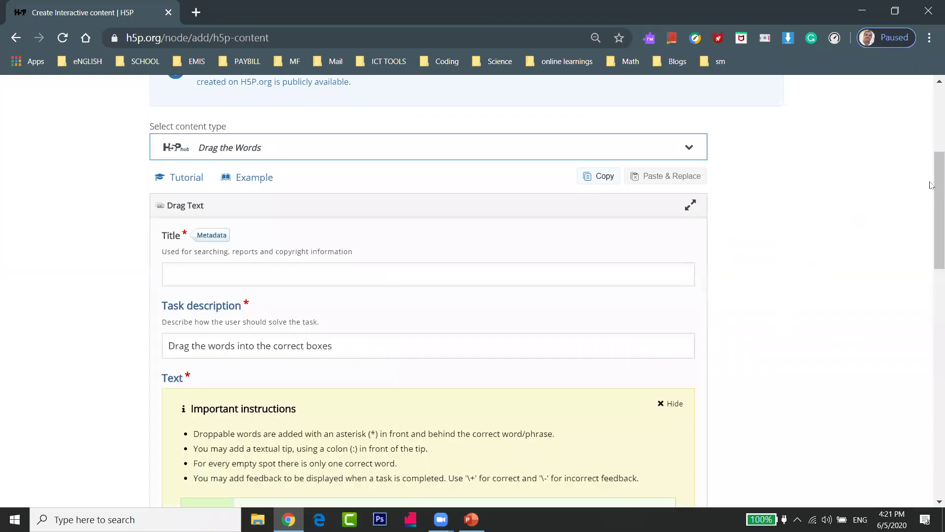
drag(931, 190, 932, 156)
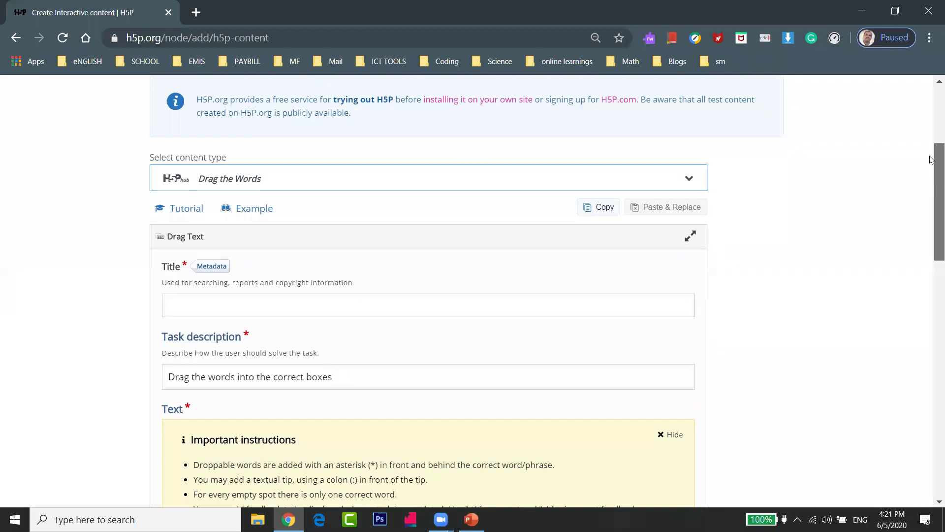
scroll(932, 160, up, 1)
scroll(931, 164, down, 1)
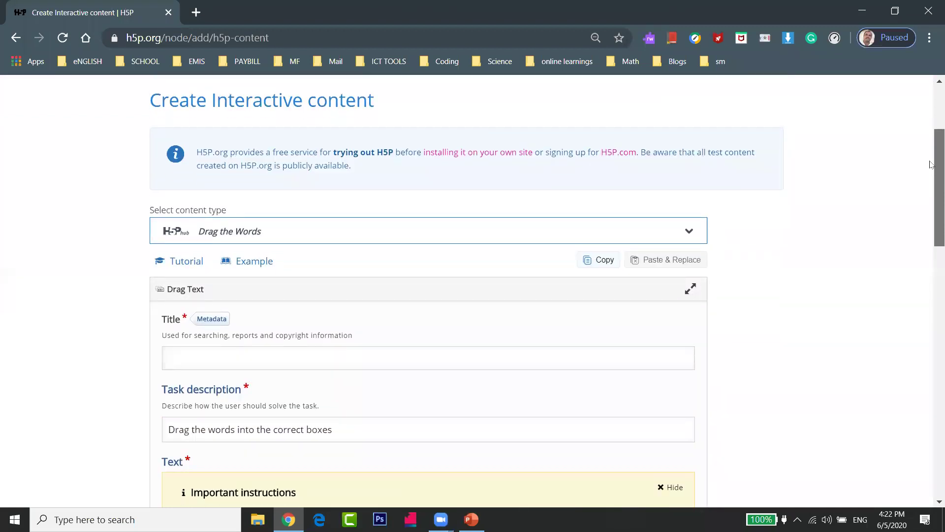
scroll(931, 164, down, 1)
scroll(930, 164, down, 1)
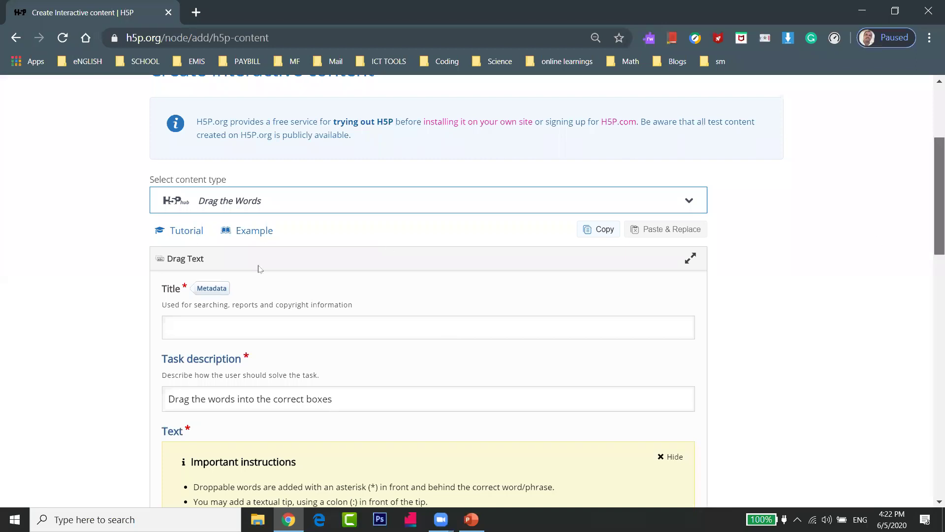
scroll(258, 266, down, 1)
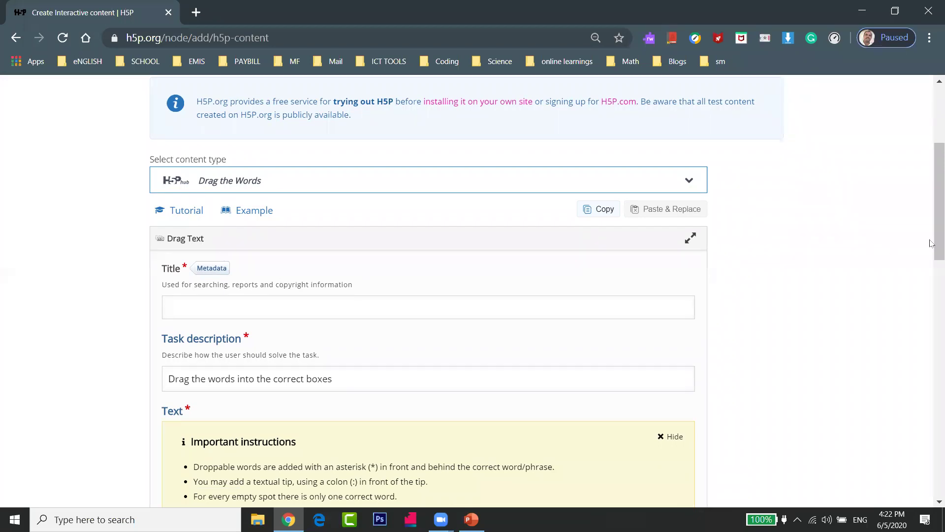
drag(930, 233, 930, 251)
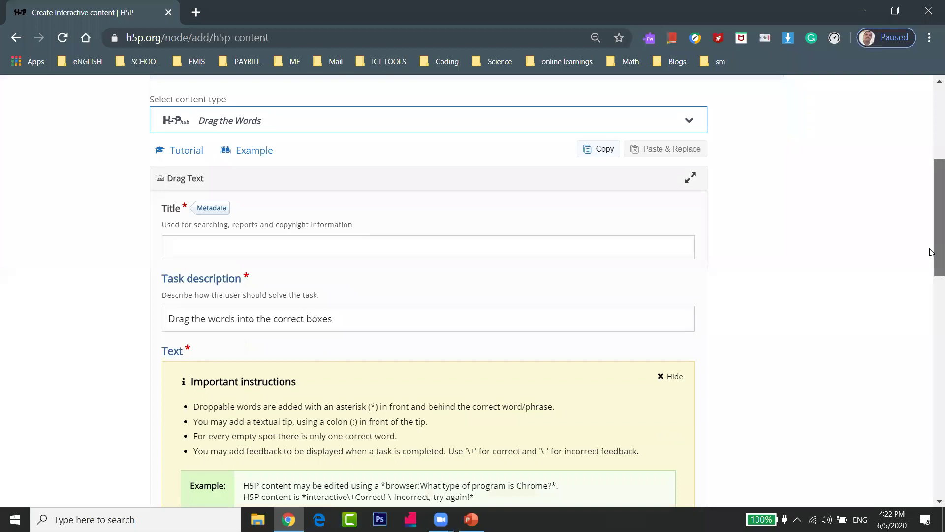
Zoom the browser page to 125% for easier reading
key(ctrl+minus)
key(ctrl+plus)
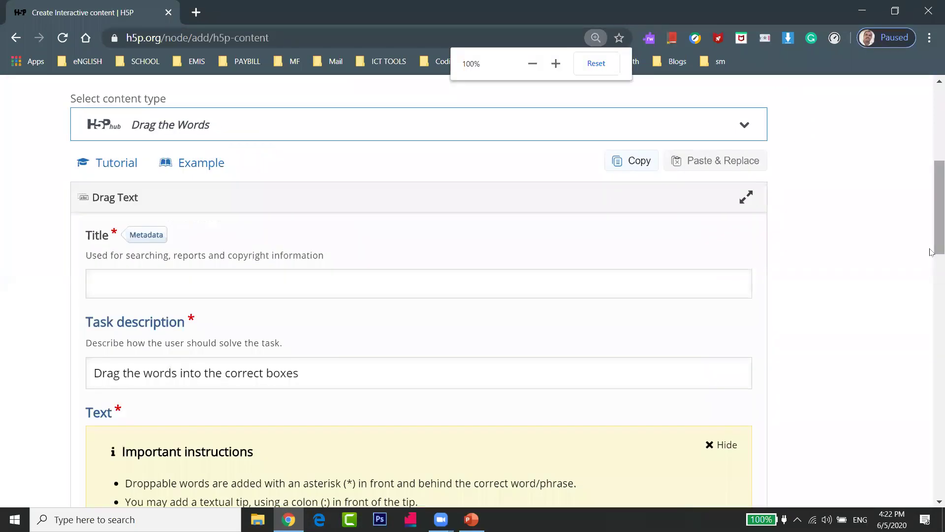
key(ctrl+plus)
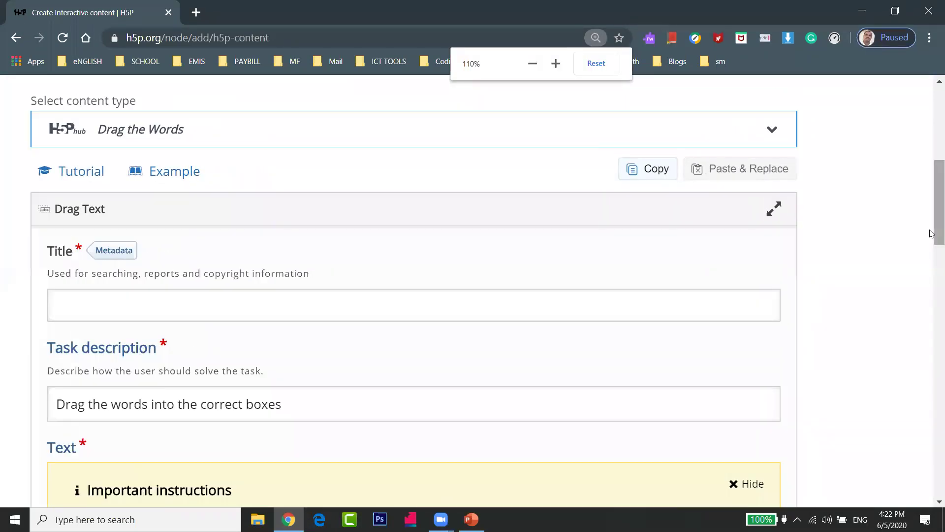
key(ctrl+plus)
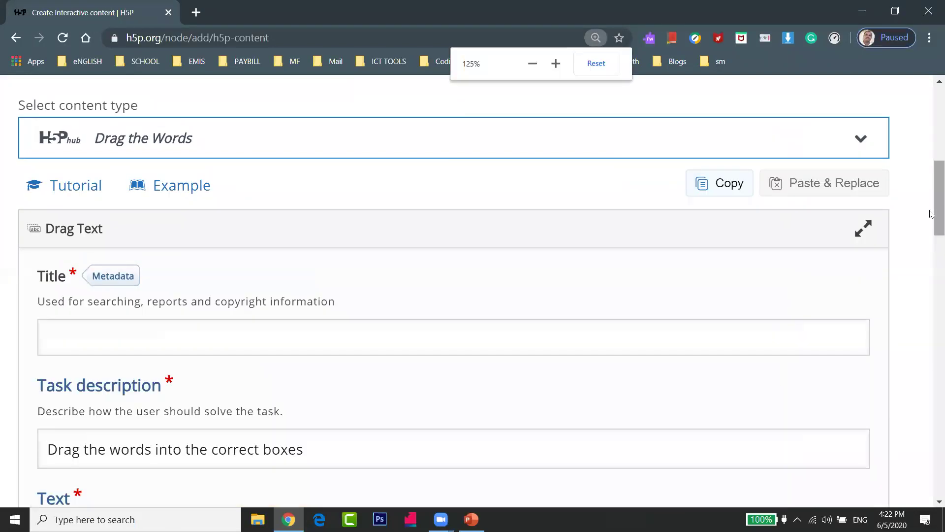
scroll(931, 216, down, 1)
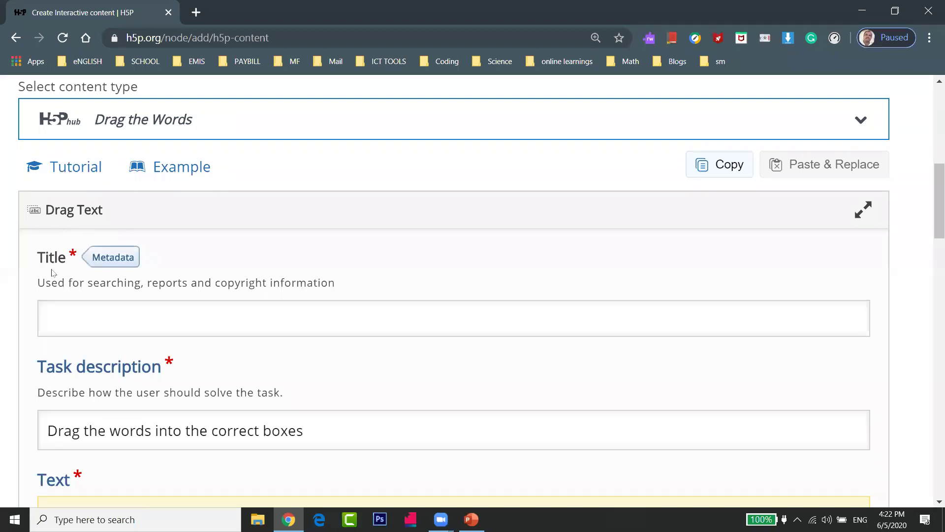
Title the activity 'TAMILNADU- DRAG THE WORDS' and scroll toward the text instructions
click(68, 319)
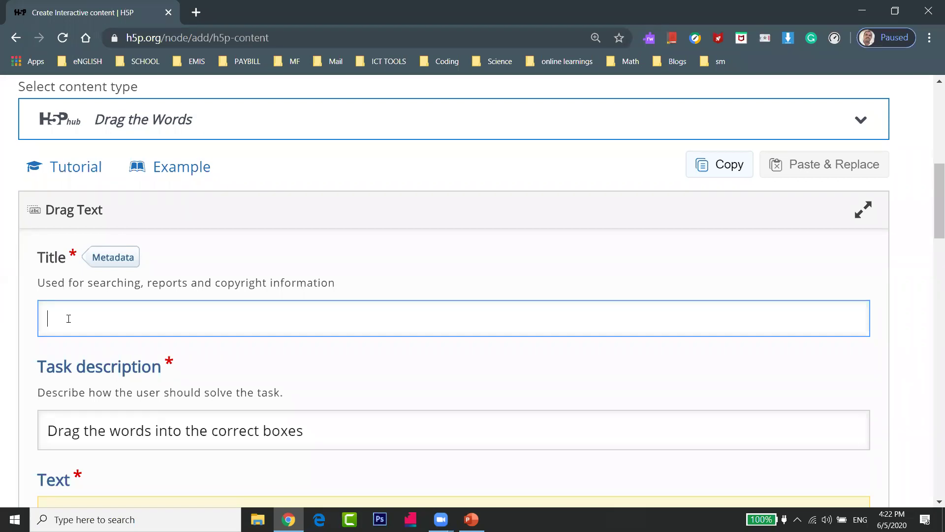
text(TAMILNADU-)
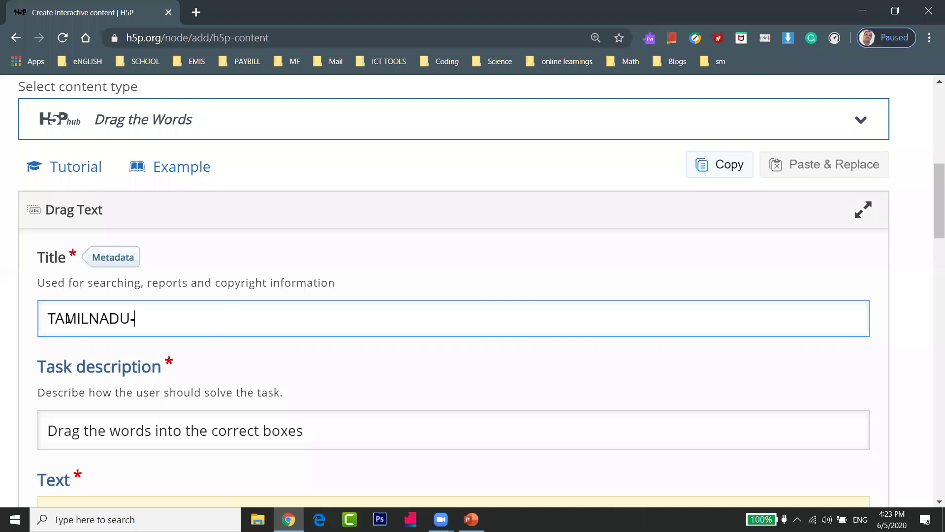
text(DRAG THE WORD)
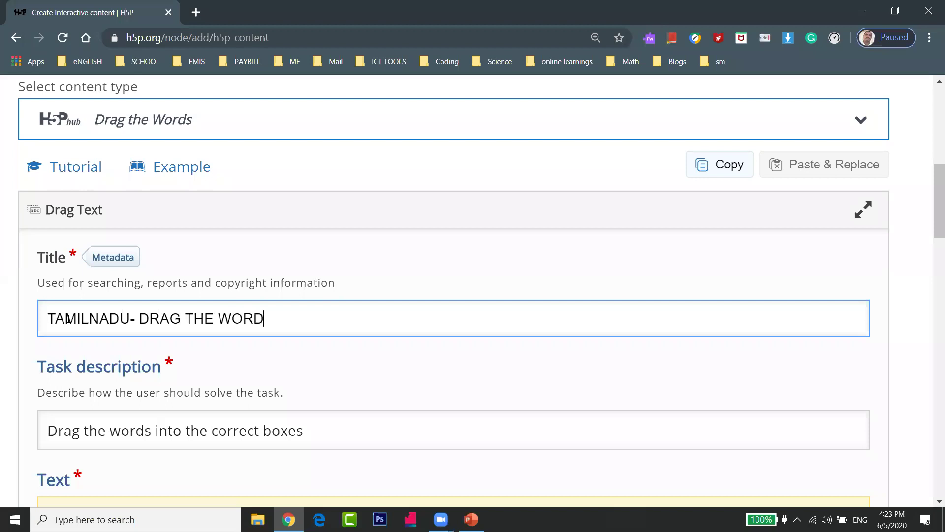
text(S)
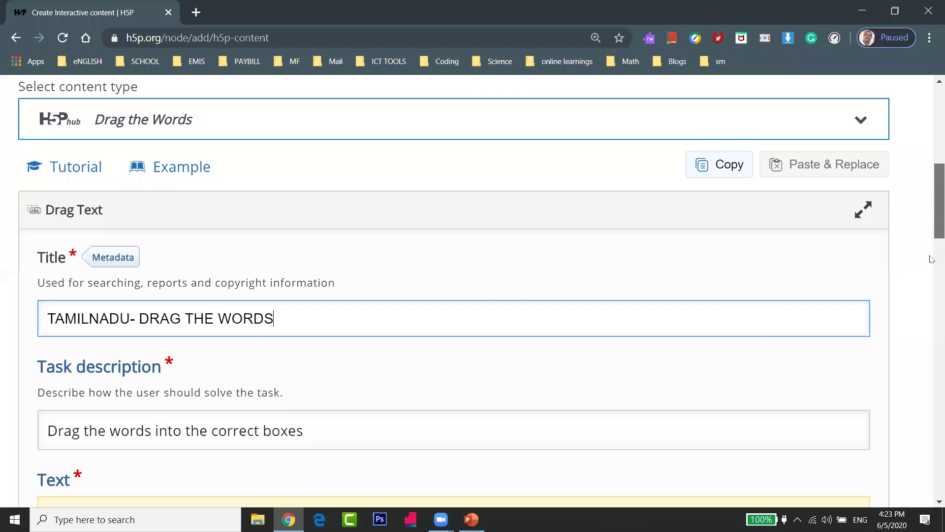
scroll(932, 254, down, 2)
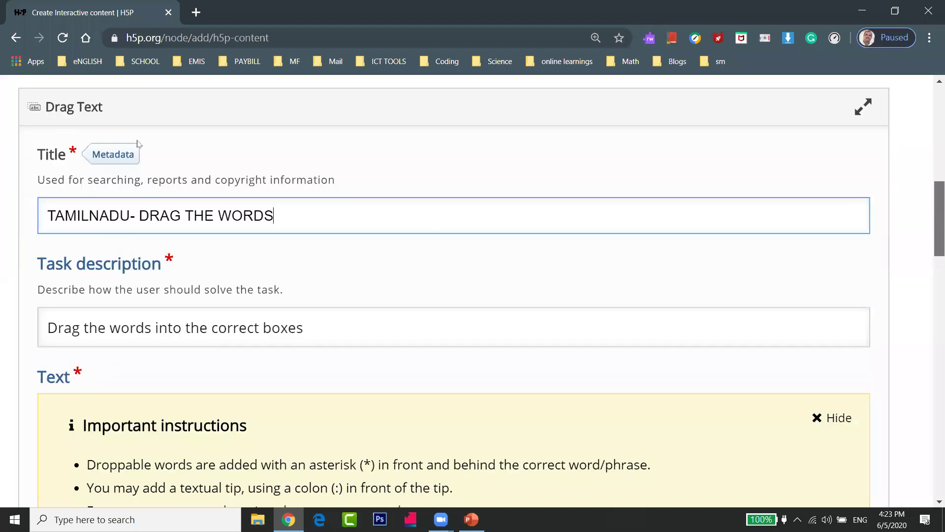
scroll(167, 146, down, 3)
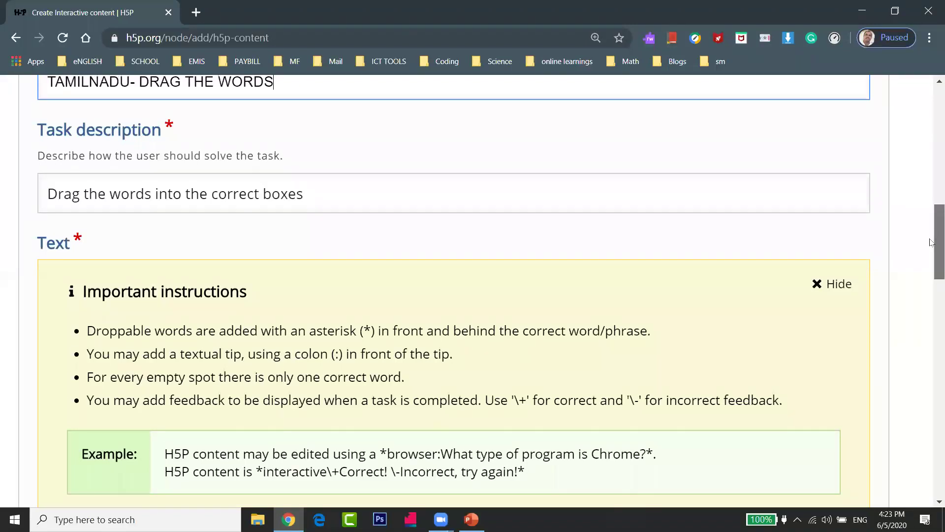
Scroll past the Important instructions box and place the cursor in the Text field
scroll(931, 248, down, 1)
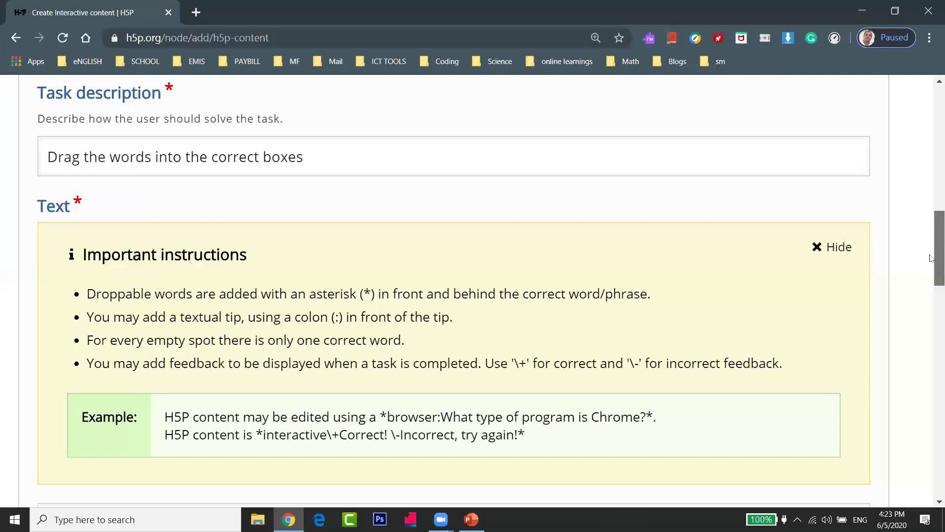
scroll(931, 261, down, 3)
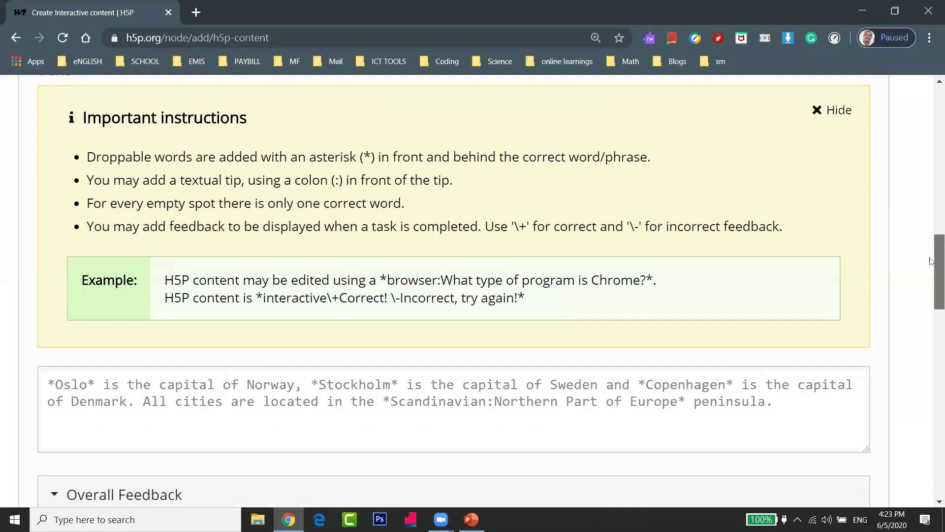
scroll(931, 249, up, 2)
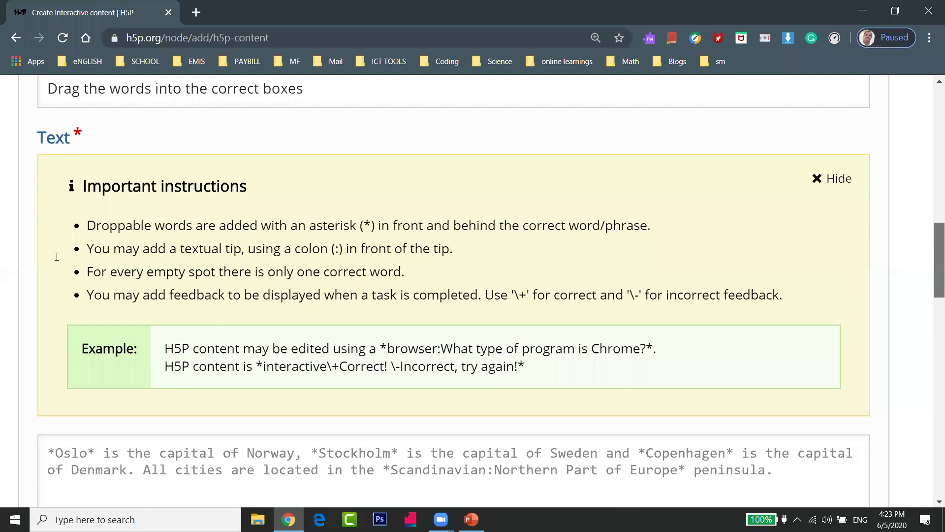
scroll(188, 289, down, 4)
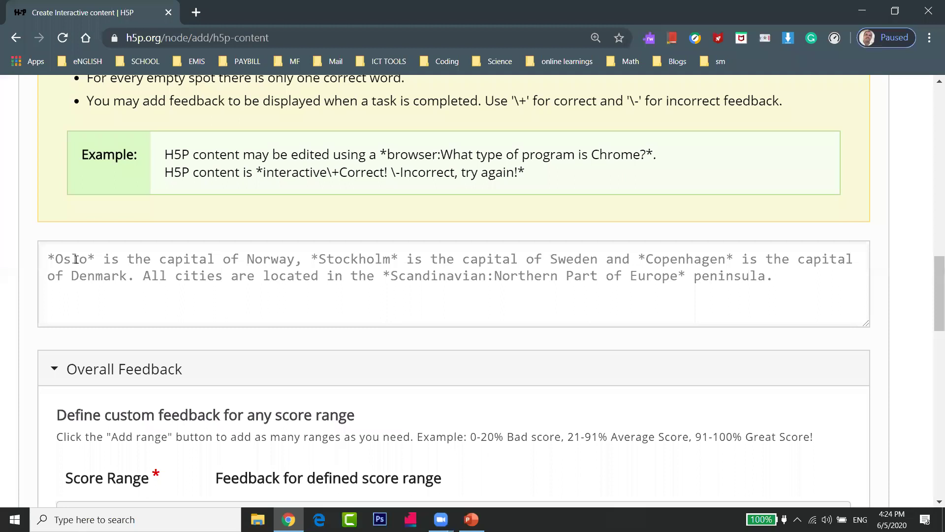
click(61, 265)
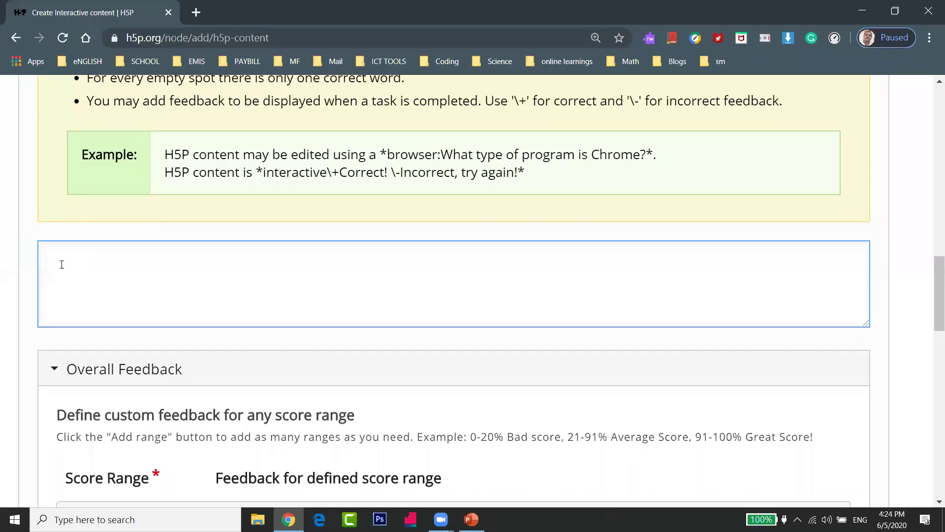
Enter the first sentence '1. TAMILNADU IS ONE OF THE 28 STATES IN INDIA.'
text(1.TAMILNADU IS )
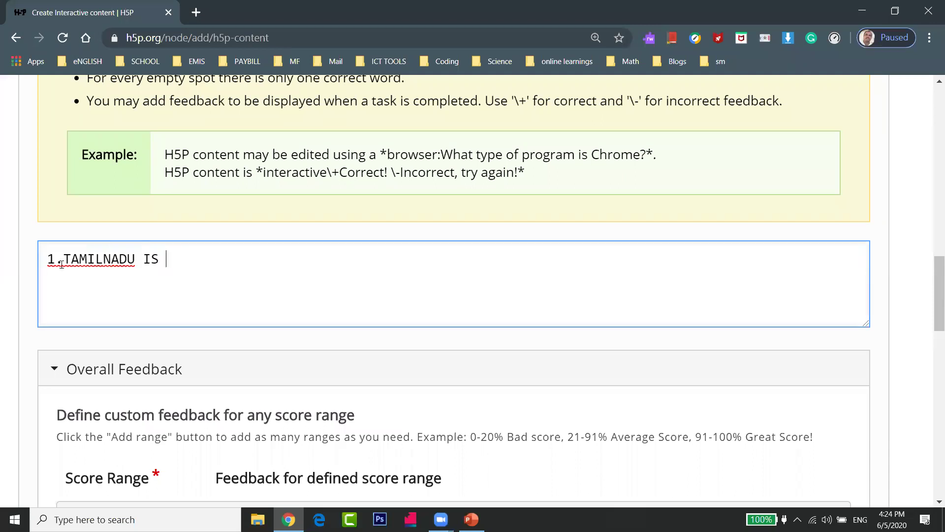
text(ONE OF THE 2)
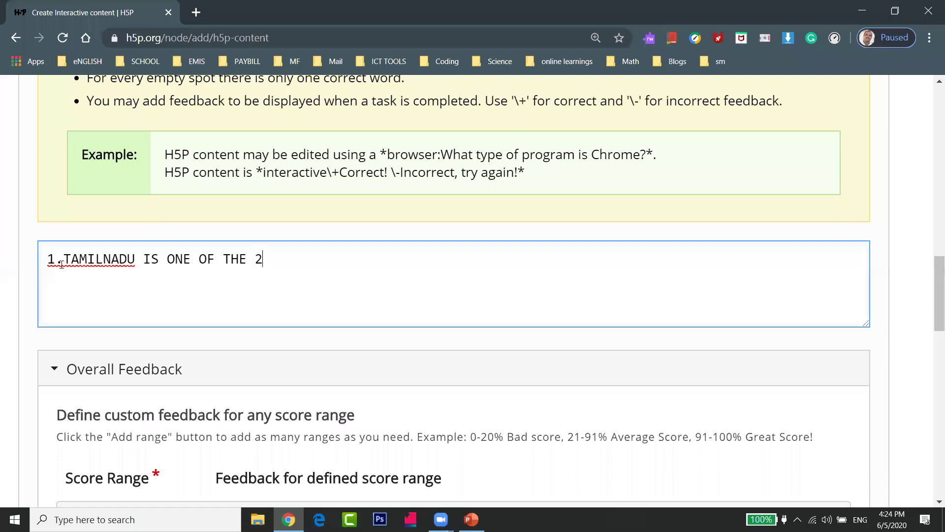
text(8 STATES IN INDIA)
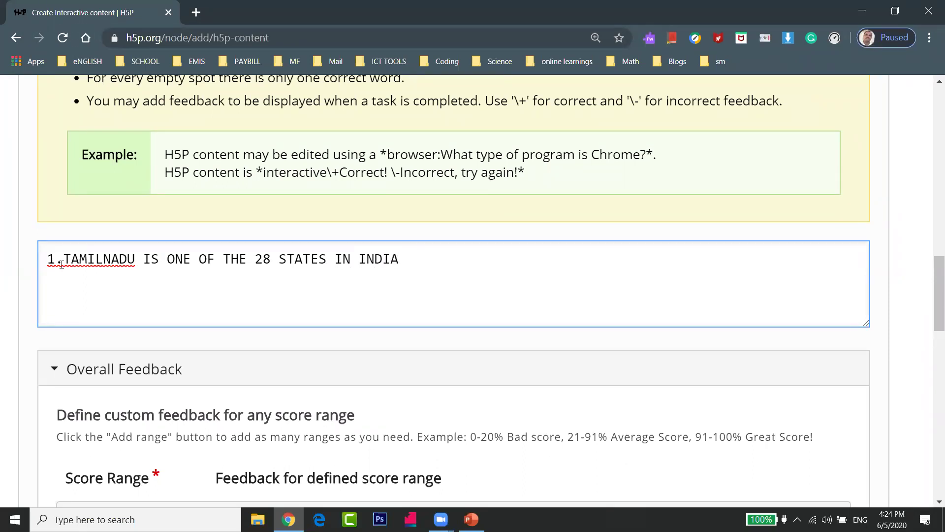
text(.)
click(63, 260)
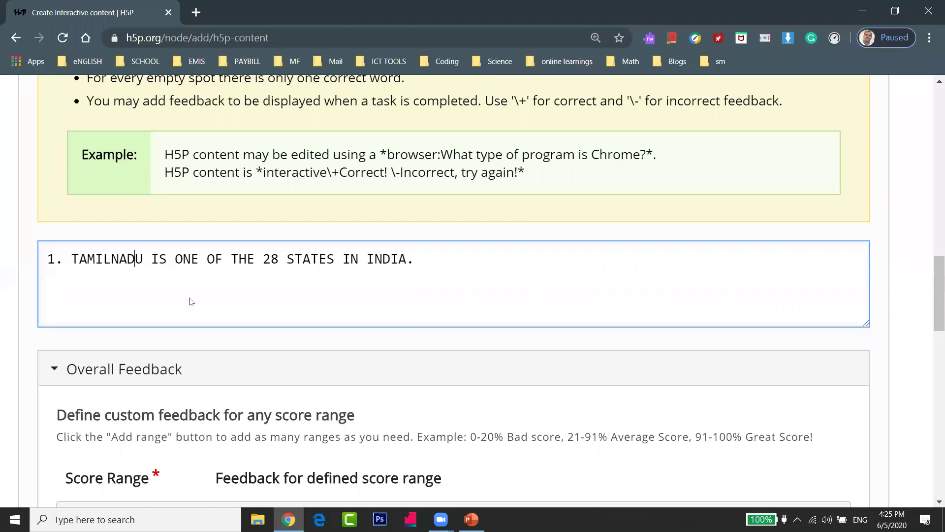
scroll(673, 351, up, 5)
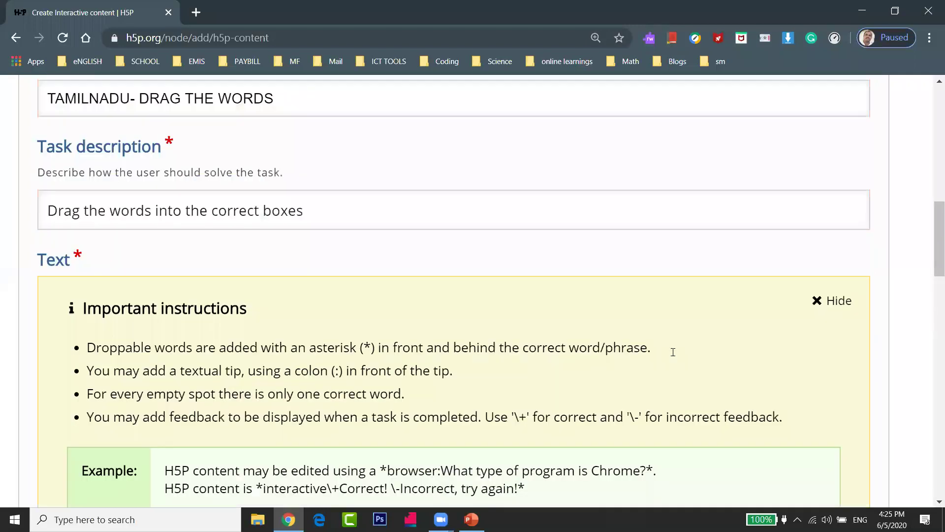
scroll(674, 352, up, 2)
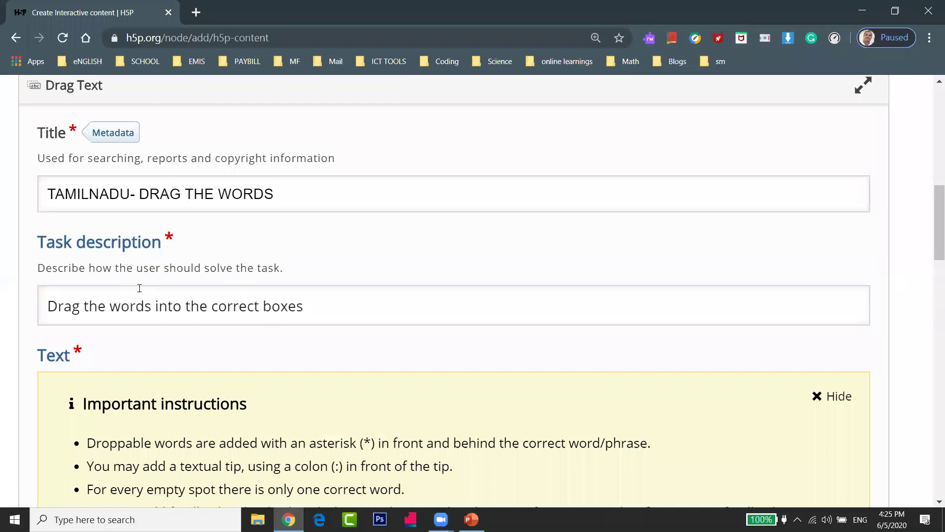
Zoom out to 110% and wrap TAMILNADU in asterisks as a droppable word
key(ctrl+minus)
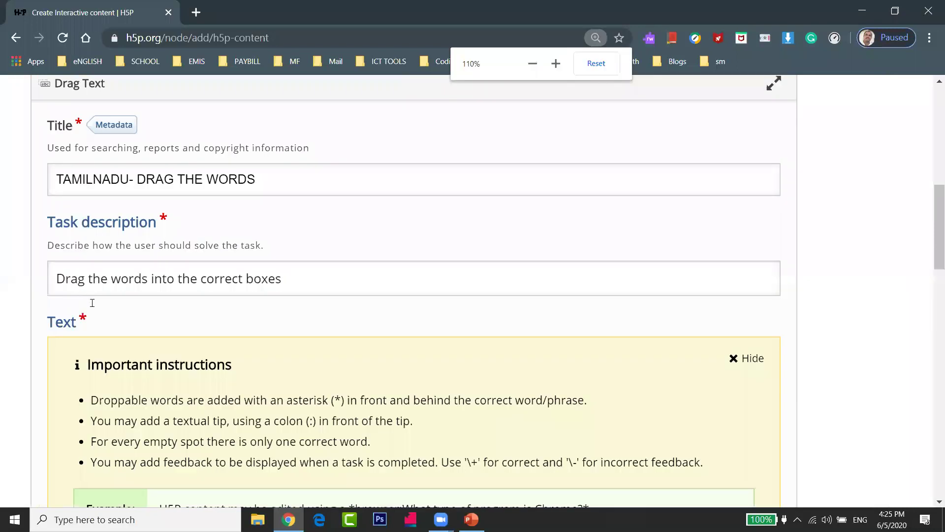
scroll(92, 303, down, 6)
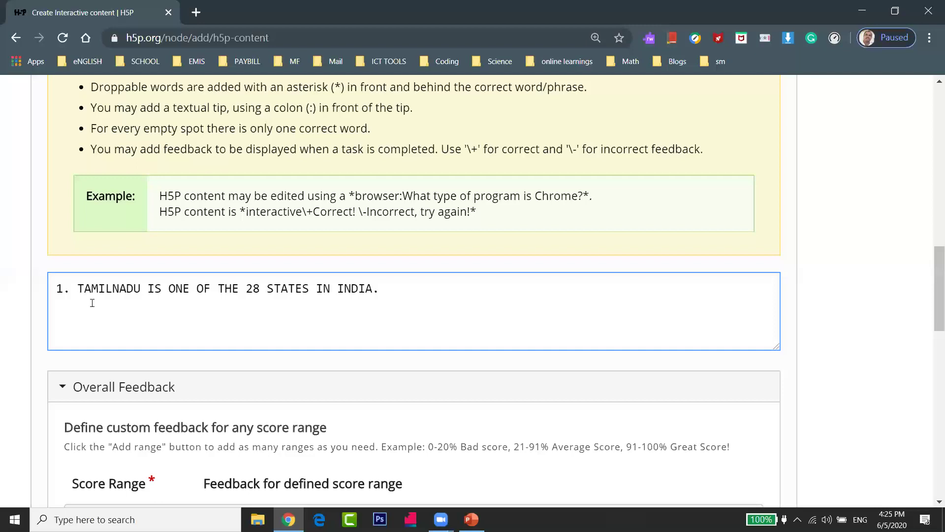
text(*)
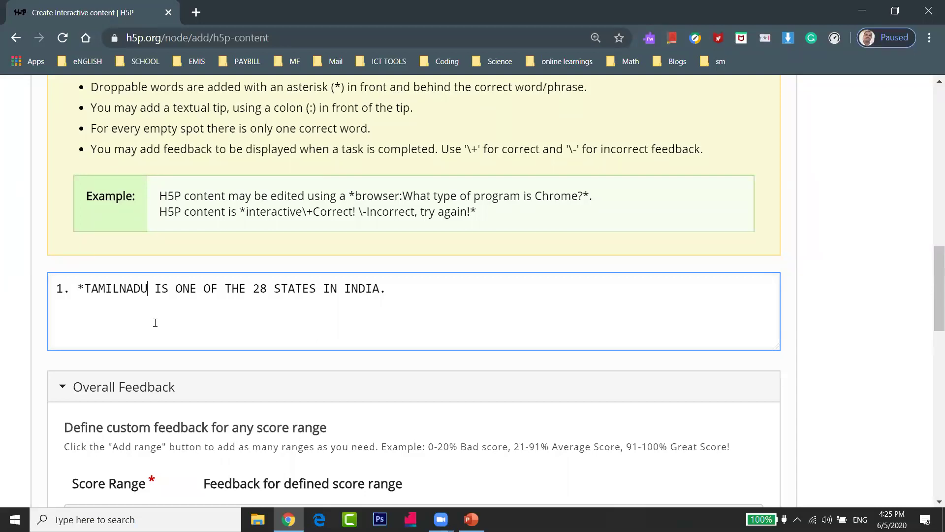
text(*)
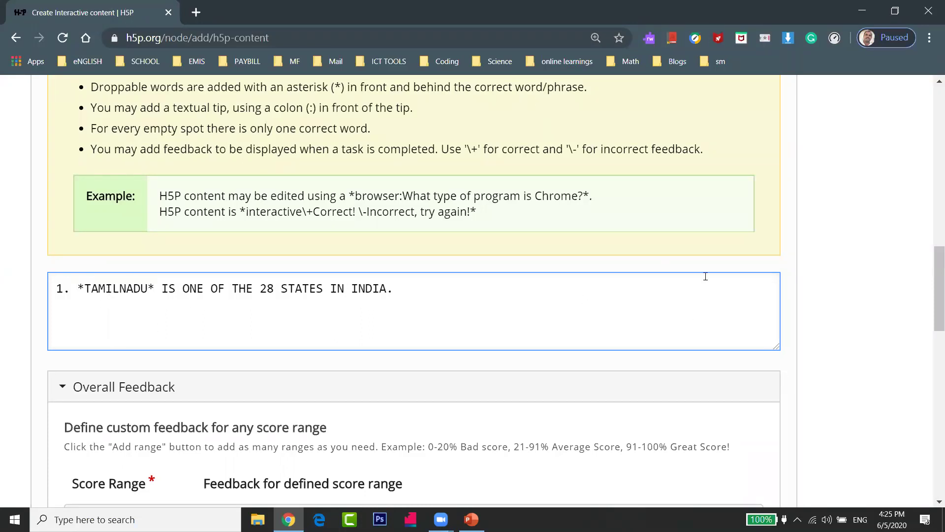
Start a second line reading '2. CHENNAI IS THE CAPITAL OF TAMILNADU'
click(394, 288)
key(Return)
text(2. CHENNAI IS T)
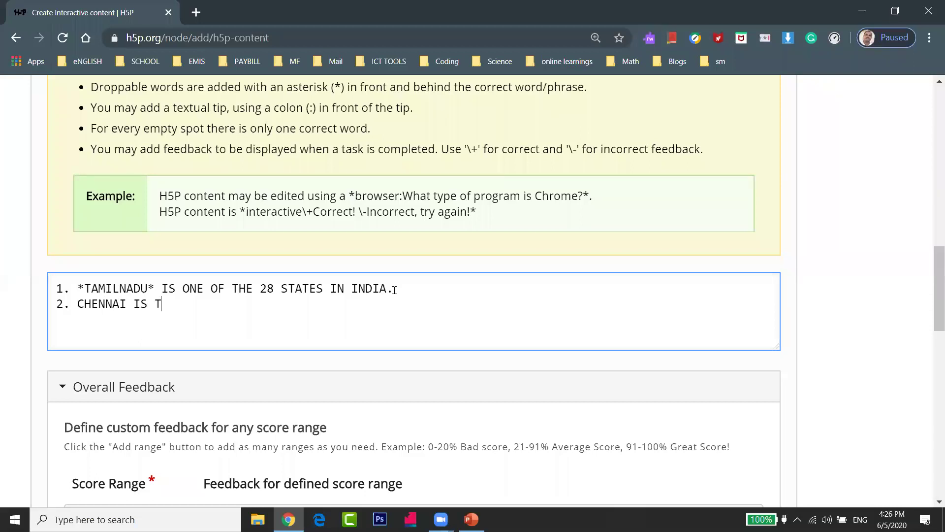
text(HE CAPITAL OF TAMILNADU)
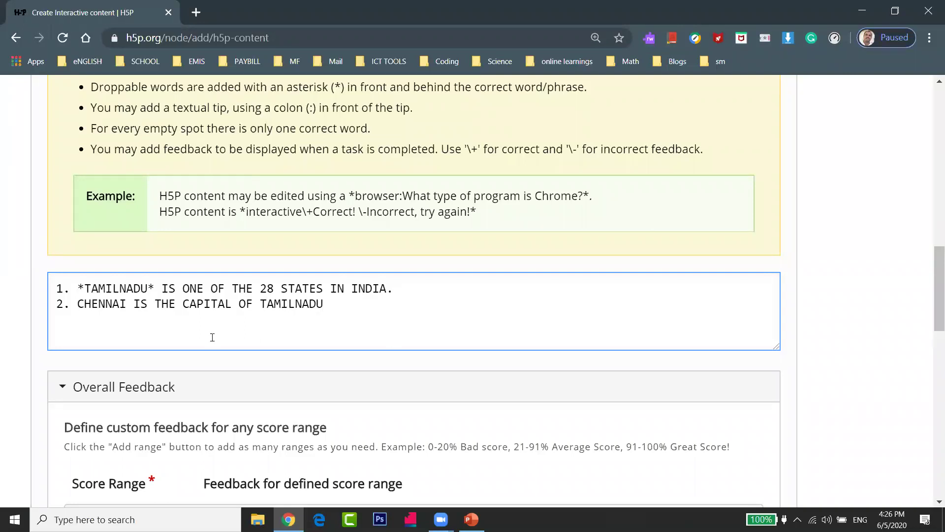
Mark CHENNAI with asterisks and end the second sentence with a period
click(77, 304)
text(*)
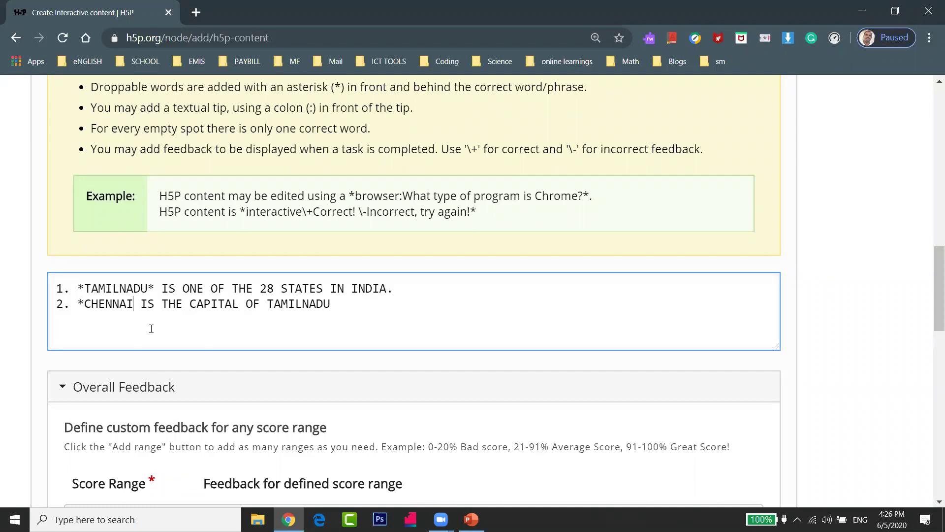
text(*)
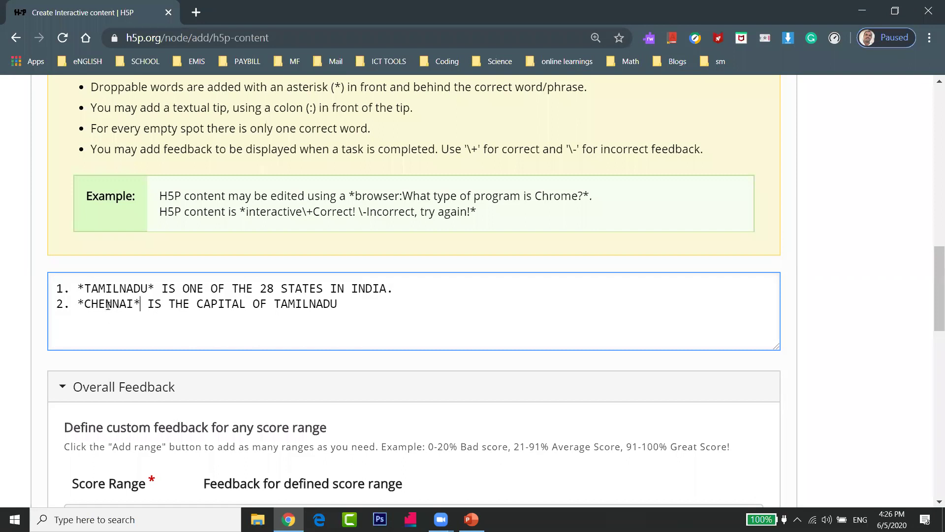
click(339, 304)
text(.)
Add a third line '3.TAMILNADU IS THE TENTH LARGEST INDIAN STATE BY AREA.'
key(Return)
text(3)
text(.TA)
text(M)
key(BackSpace)
text(AMILNADU I)
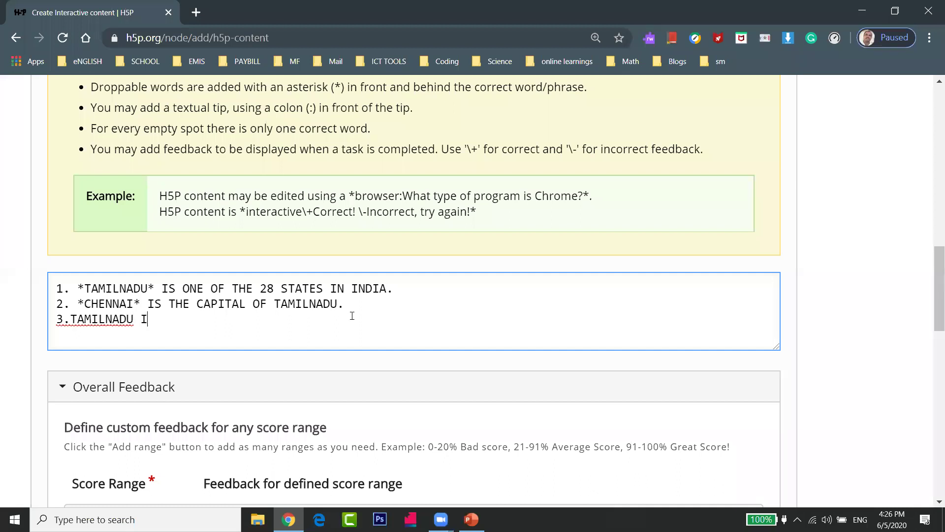
text(S THE TENTH LAR)
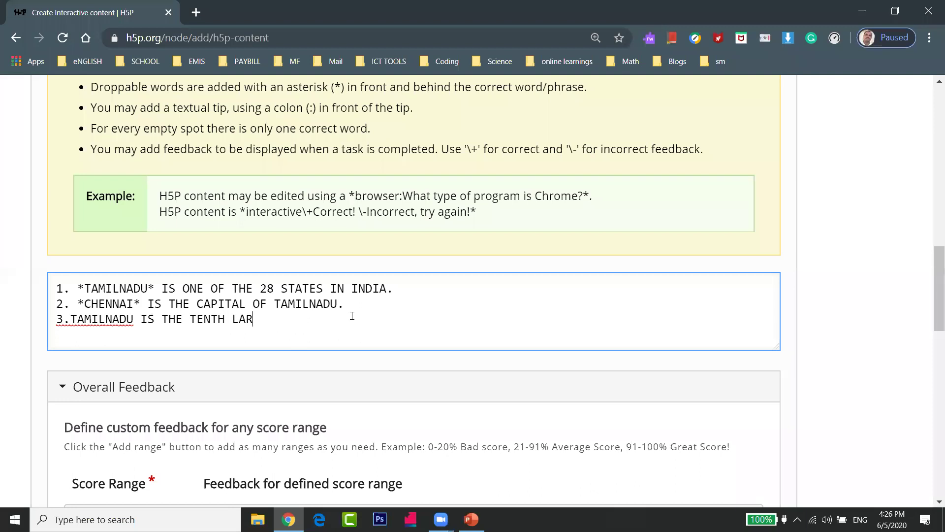
text(GEST INDIAN ST)
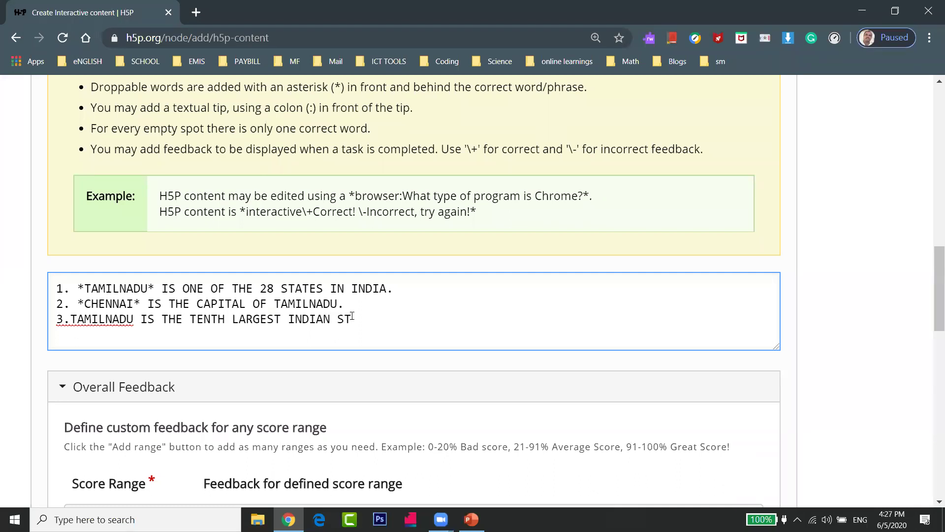
text(ATE BY AREA.)
Add a space after '3.' and wrap TENTH in asterisks as the droppable word
click(73, 319)
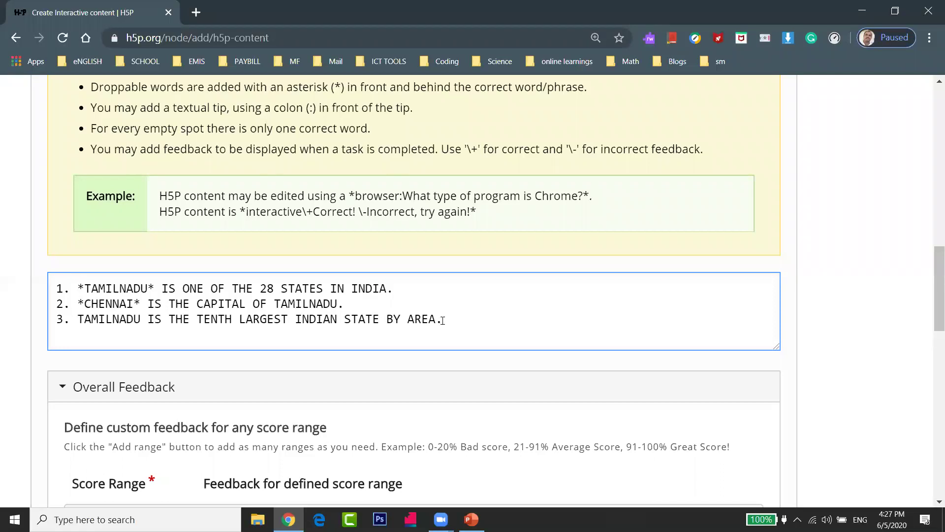
click(234, 319)
click(199, 318)
text(*)
click(240, 319)
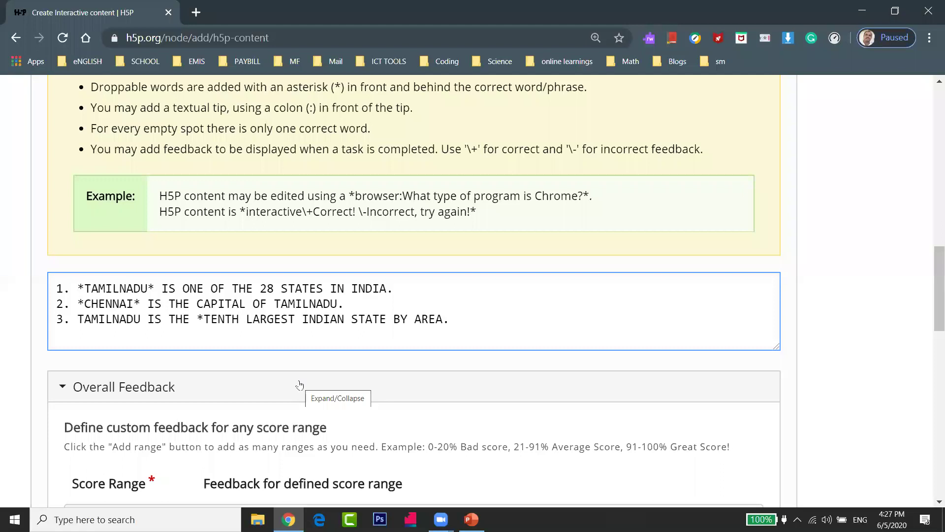
text(*)
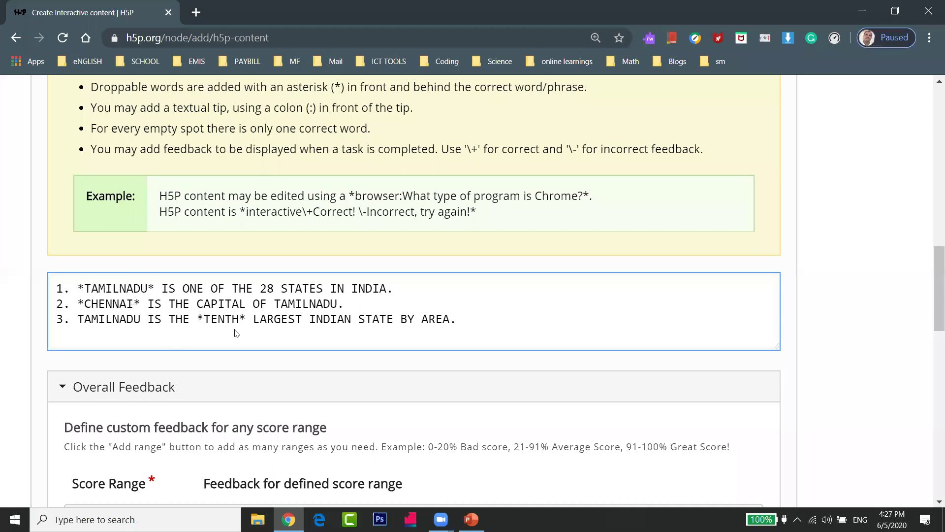
mouse_move(931, 300)
mouse_down()
mouse_move(931, 339)
mouse_move(935, 311)
mouse_up()
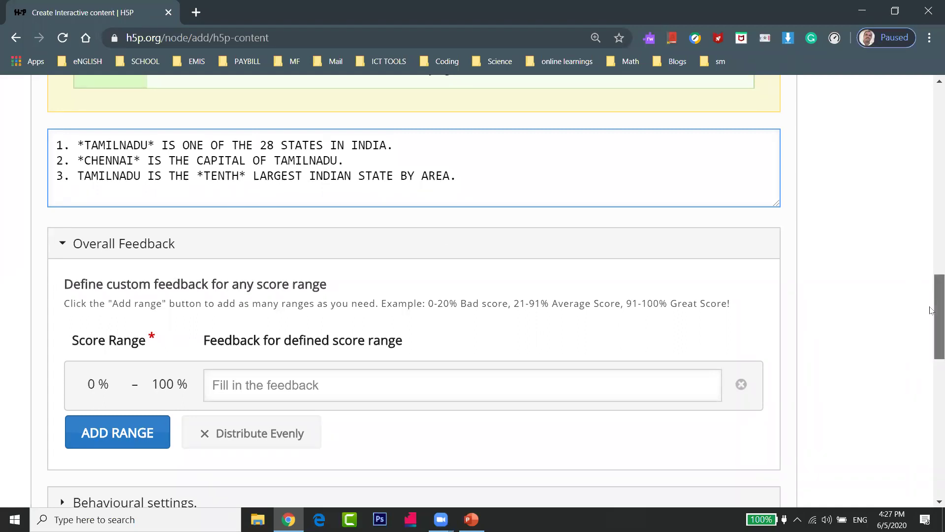
Check the title and starred sentences, then scroll down to the enabled display and copyright options
scroll(931, 335, down, 7)
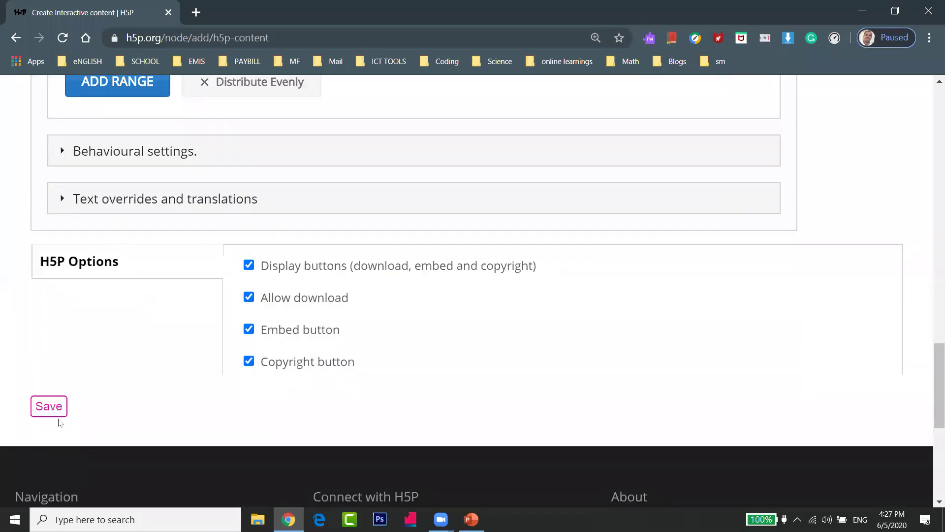
click(49, 408)
drag(932, 374, 932, 239)
scroll(932, 227, up, 8)
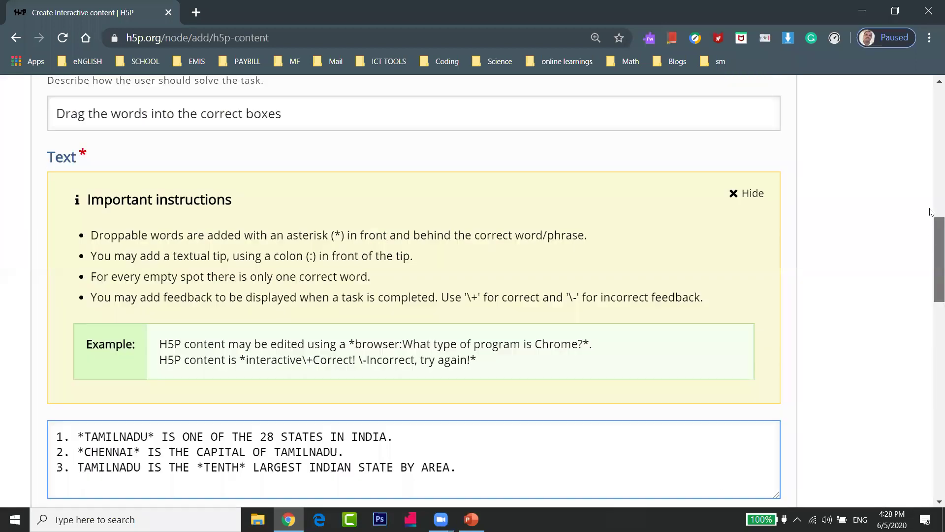
scroll(146, 216, up, 3)
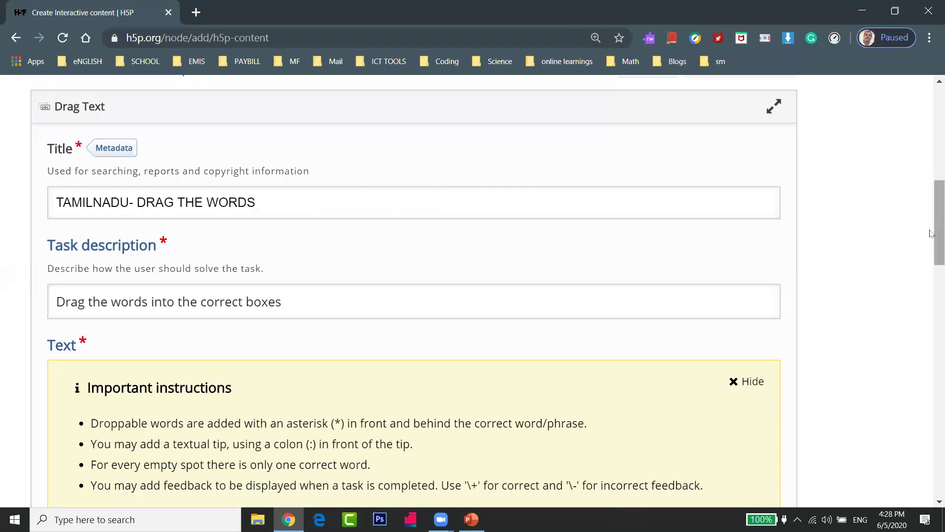
drag(931, 231, 931, 217)
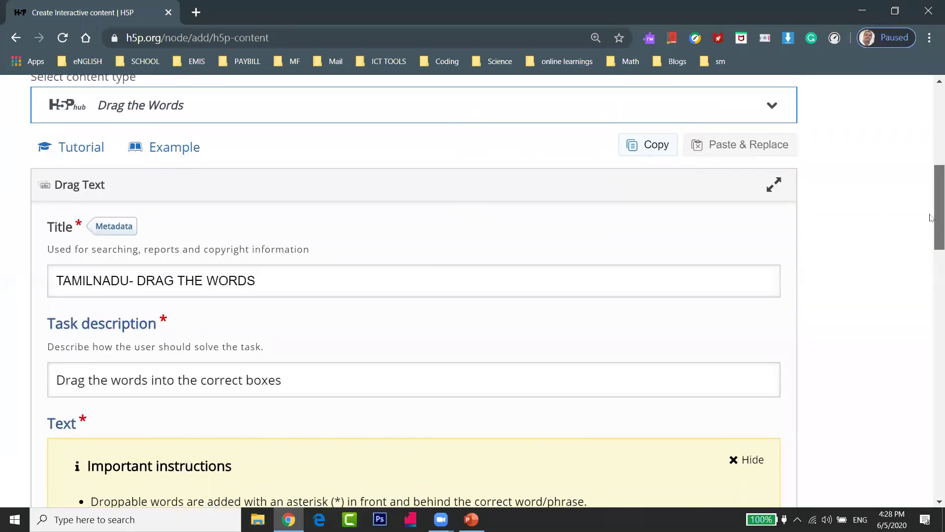
scroll(38, 227, down, 1)
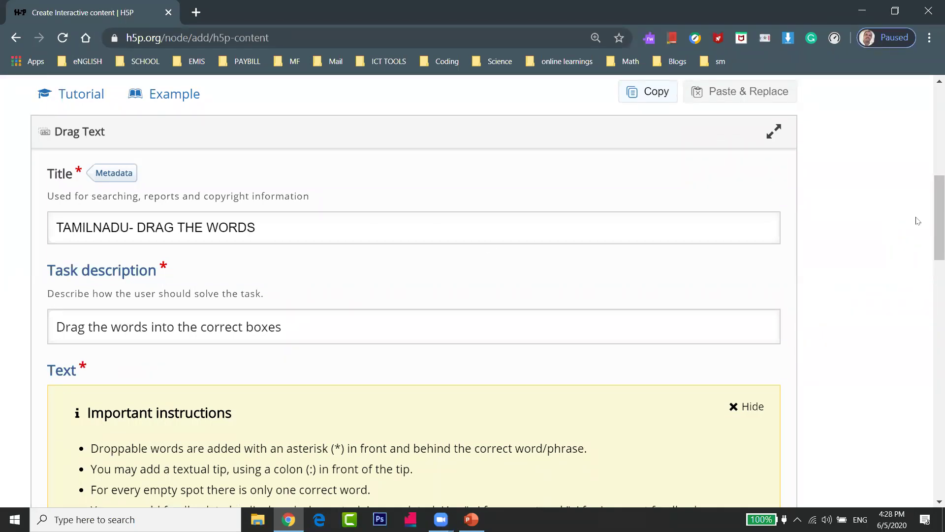
drag(931, 199, 931, 271)
scroll(509, 234, down, 2)
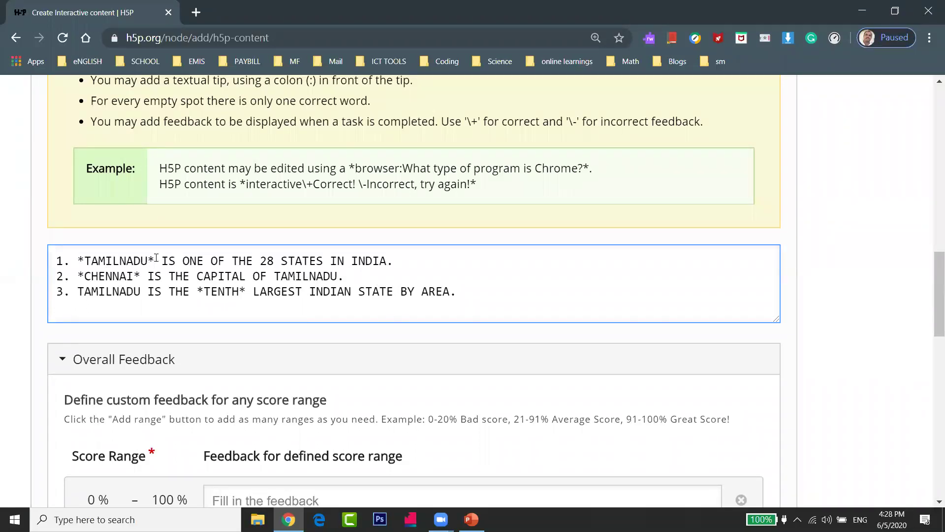
click(87, 260)
drag(931, 266, 931, 363)
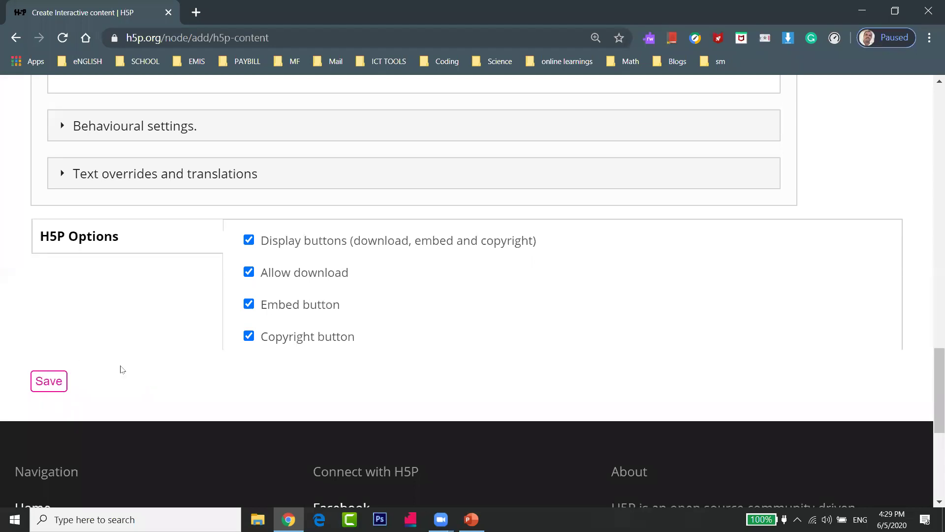
Save the new TAMILNADU- DRAG THE WORDS activity and scroll to its exercise
click(47, 387)
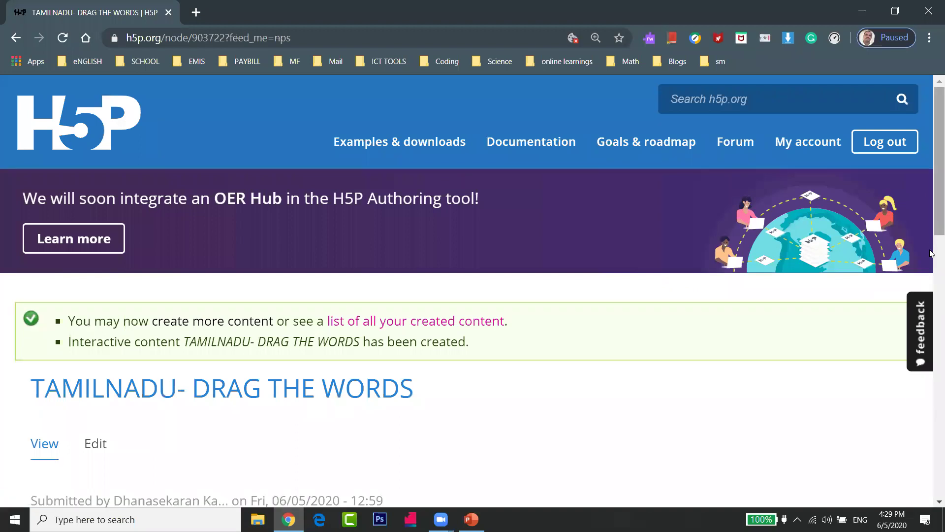
scroll(931, 254, down, 3)
scroll(931, 267, down, 3)
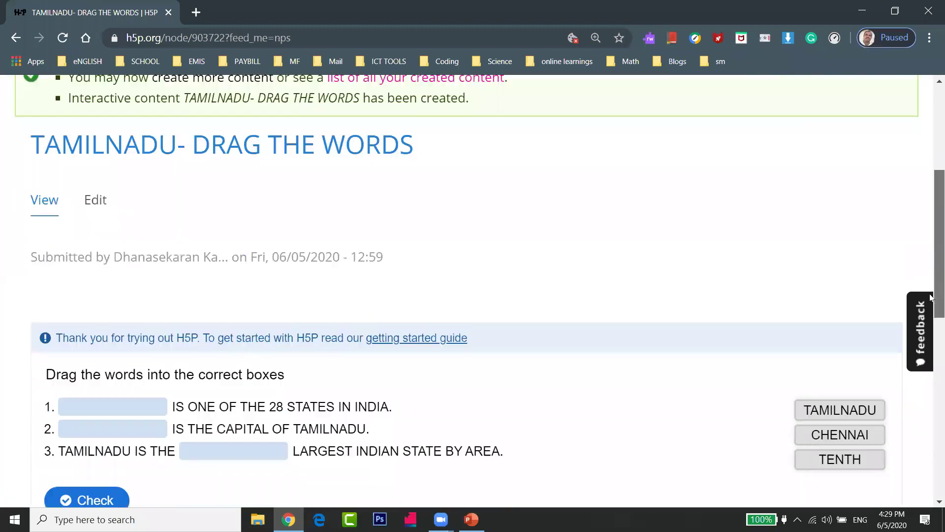
scroll(930, 322, down, 2)
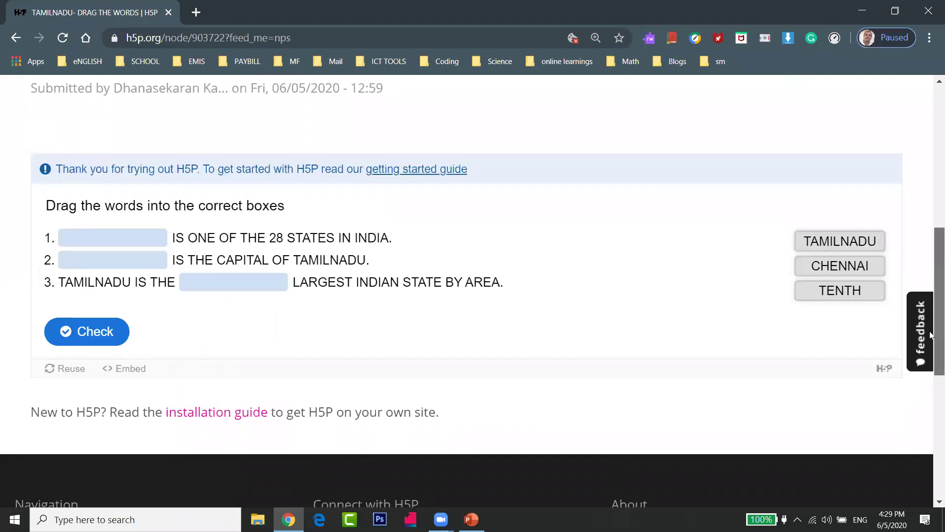
scroll(930, 328, down, 1)
scroll(931, 328, up, 1)
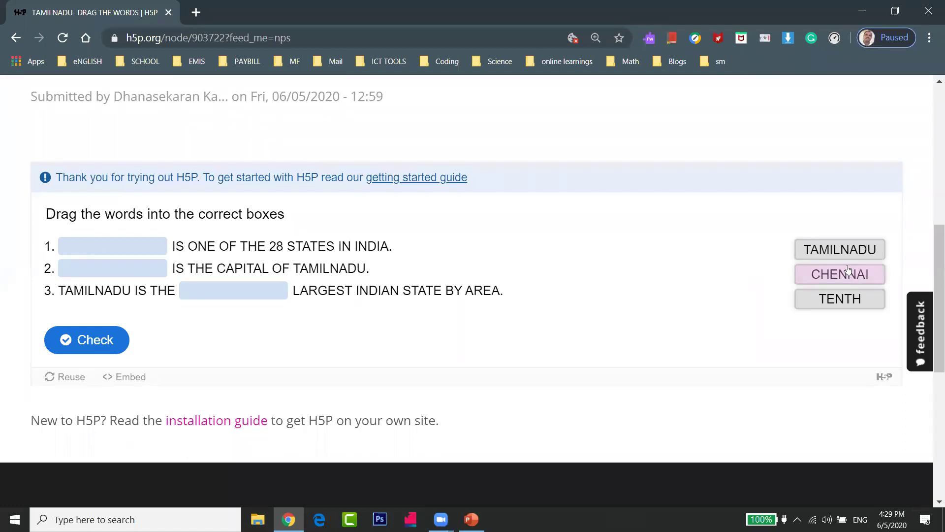
Place TAMILNADU, CHENNAI and TENTH into blanks 1–3 and check the answers for 3/3
drag(839, 250, 117, 235)
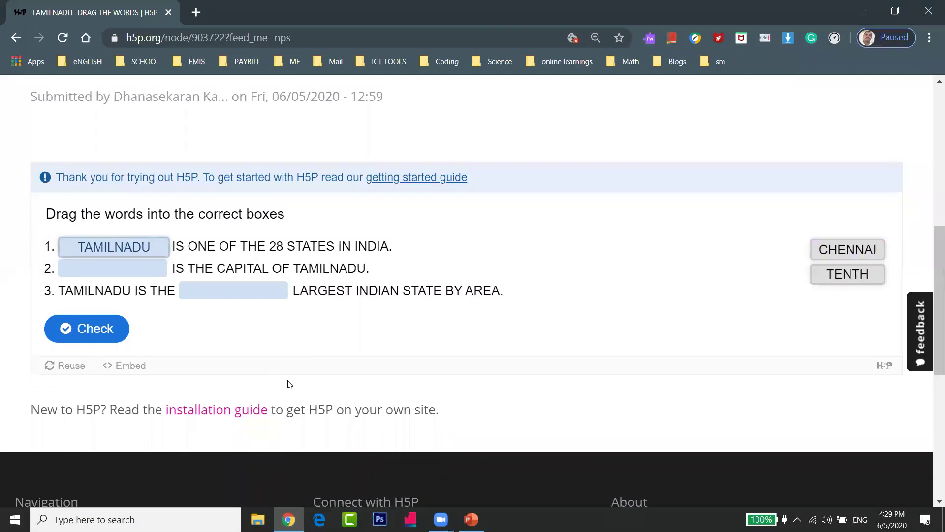
drag(853, 252, 111, 271)
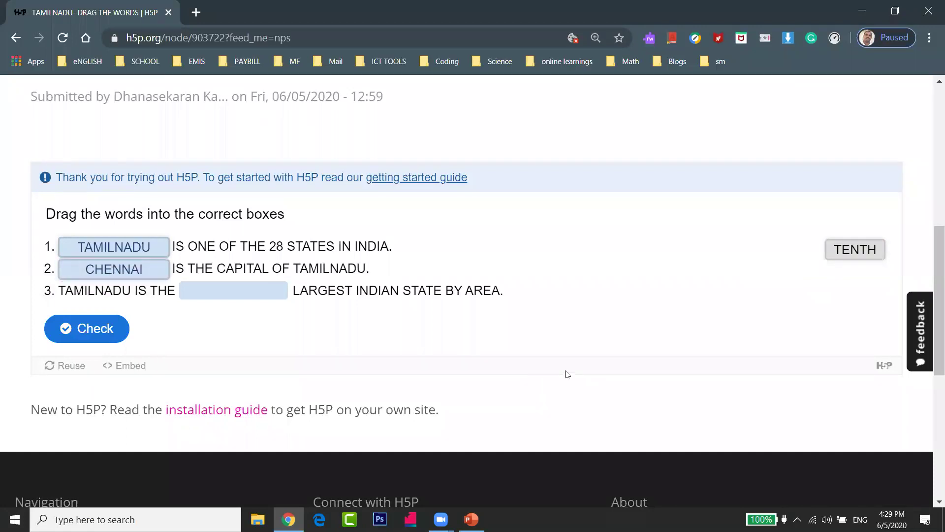
drag(857, 252, 222, 318)
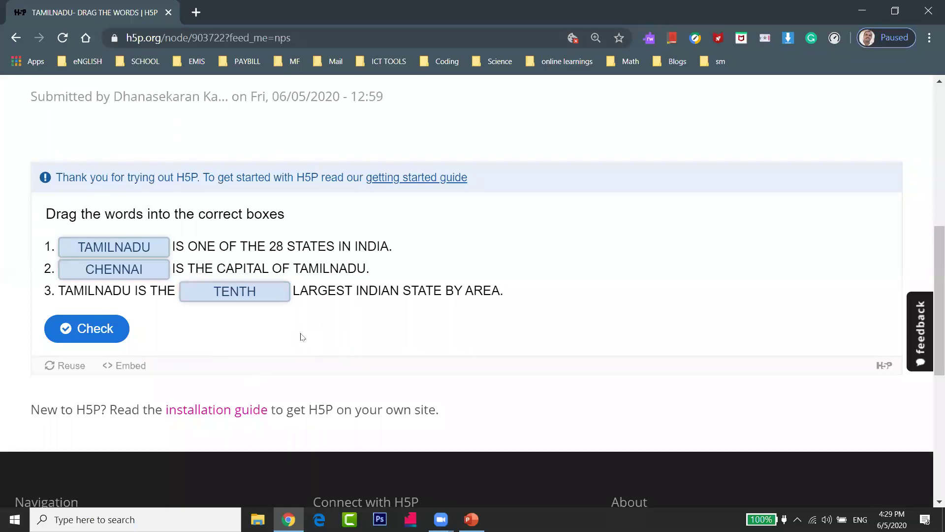
click(86, 330)
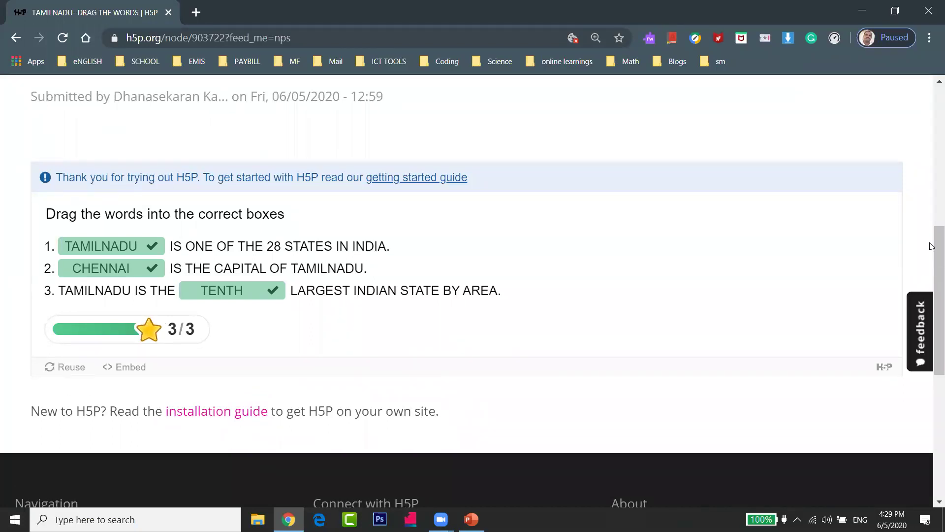
scroll(932, 246, down, 1)
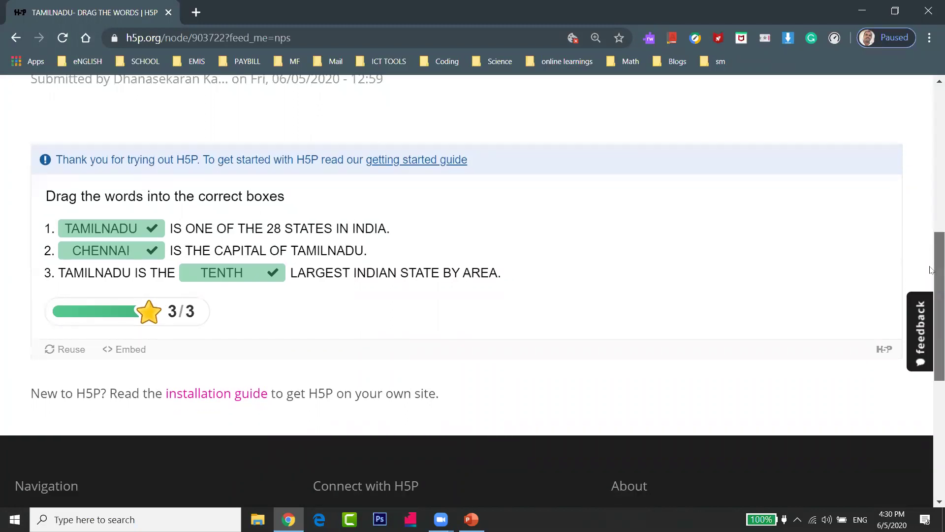
scroll(931, 270, down, 1)
scroll(931, 246, up, 3)
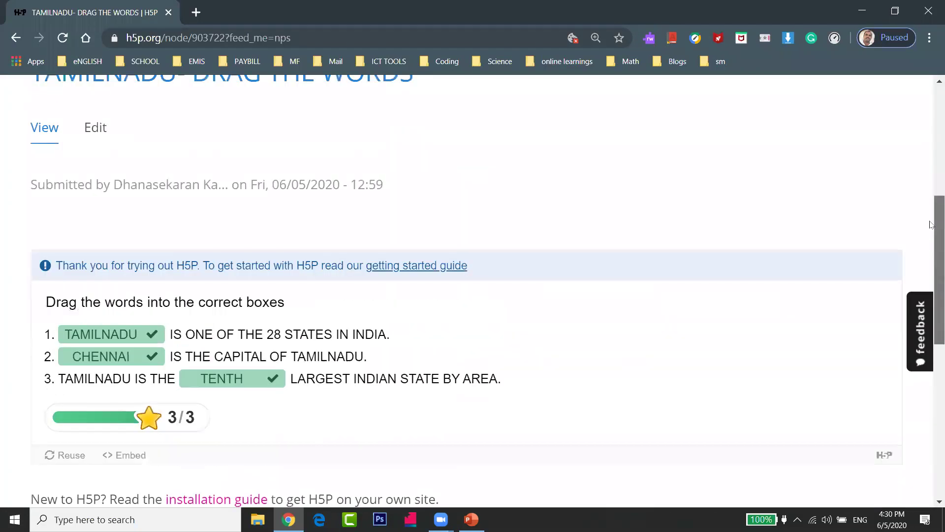
scroll(907, 274, down, 1)
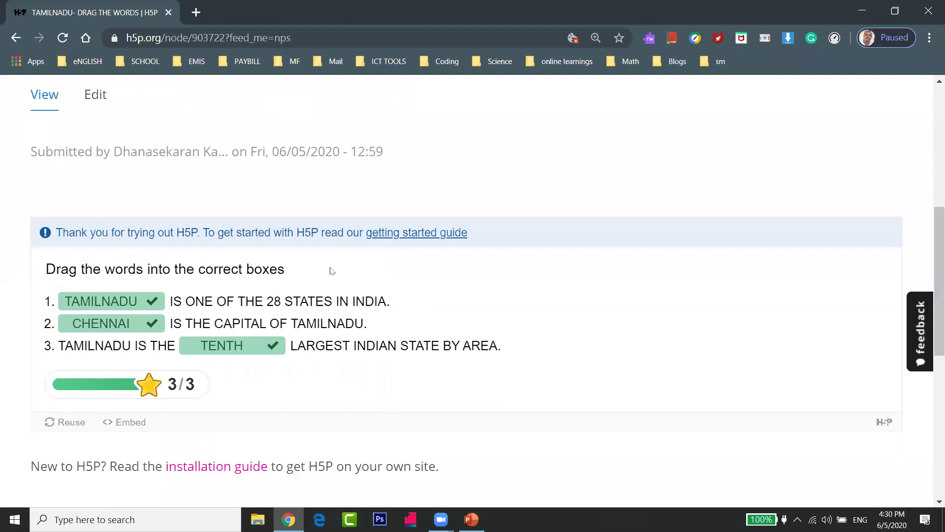
scroll(331, 271, up, 2)
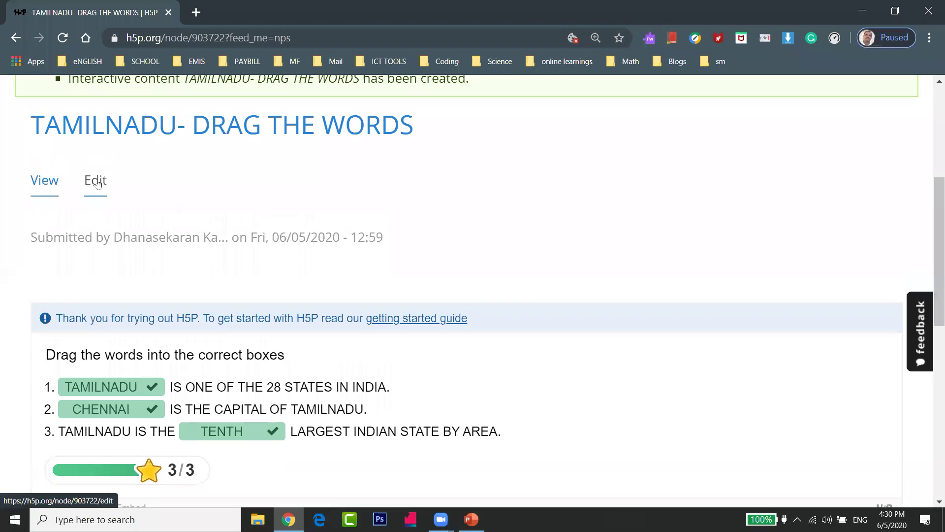
Look through the activity's edit form, then return to its view page with the reset exercise
click(97, 184)
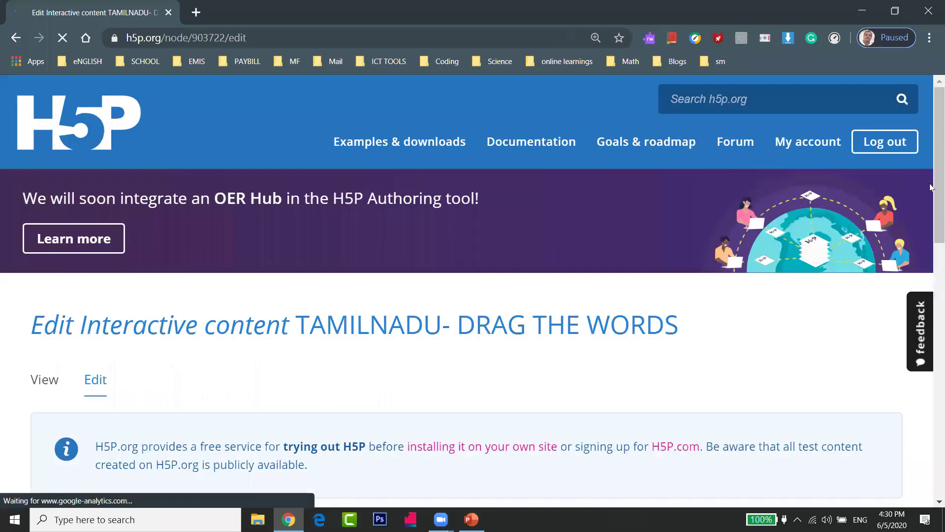
scroll(931, 250, down, 7)
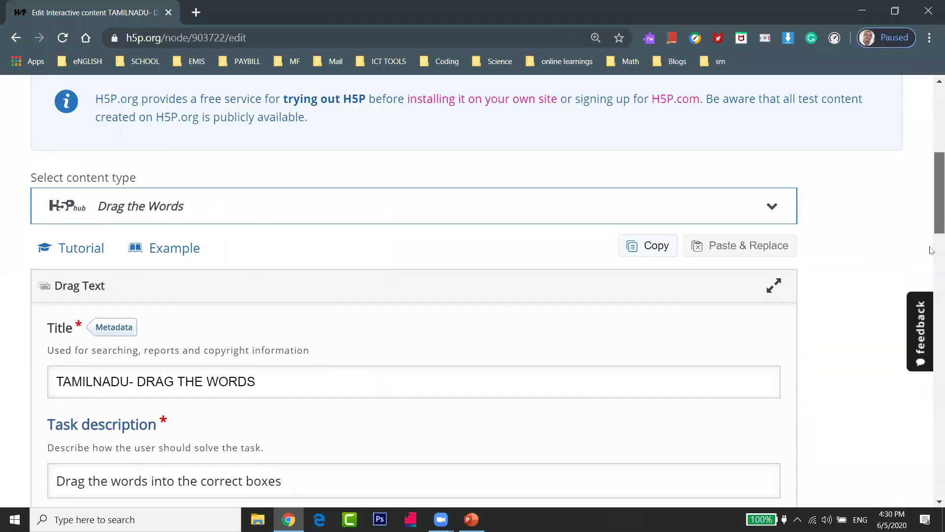
scroll(931, 250, down, 1)
scroll(931, 235, up, 2)
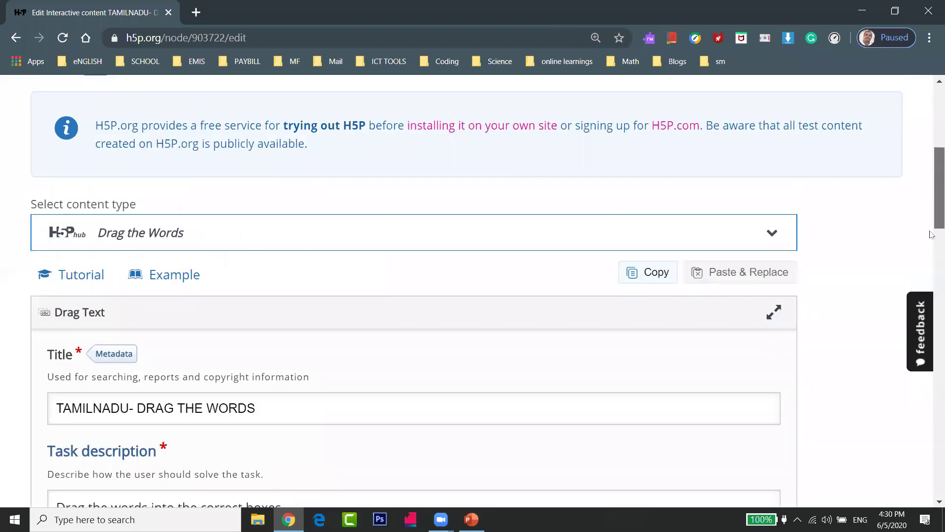
scroll(931, 196, up, 4)
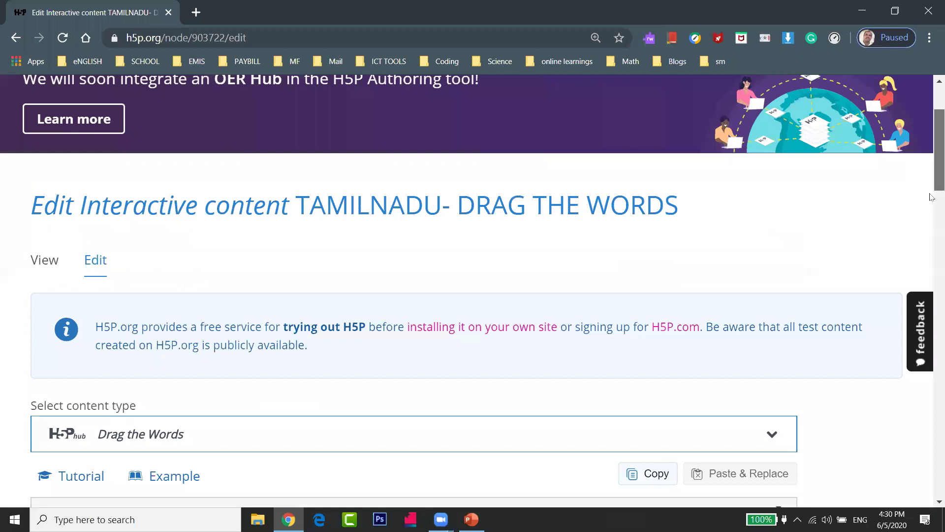
click(44, 263)
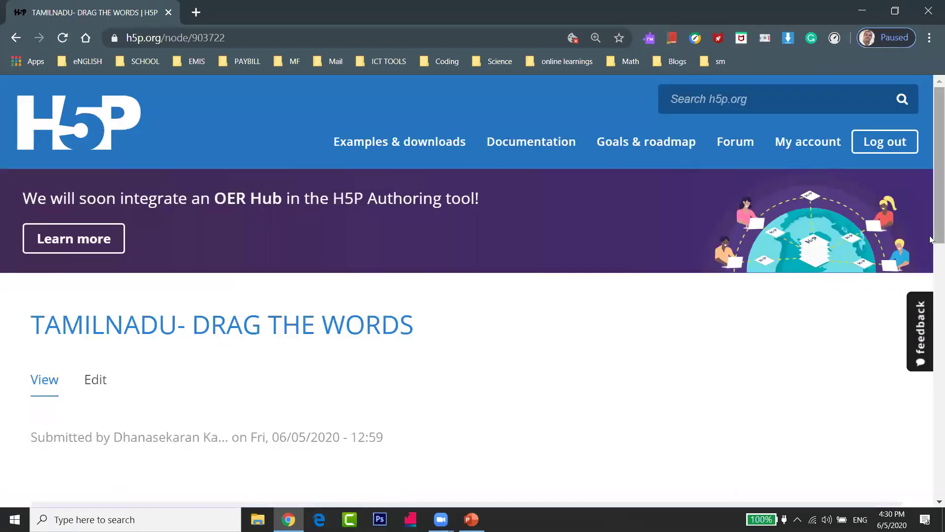
drag(931, 240, 931, 355)
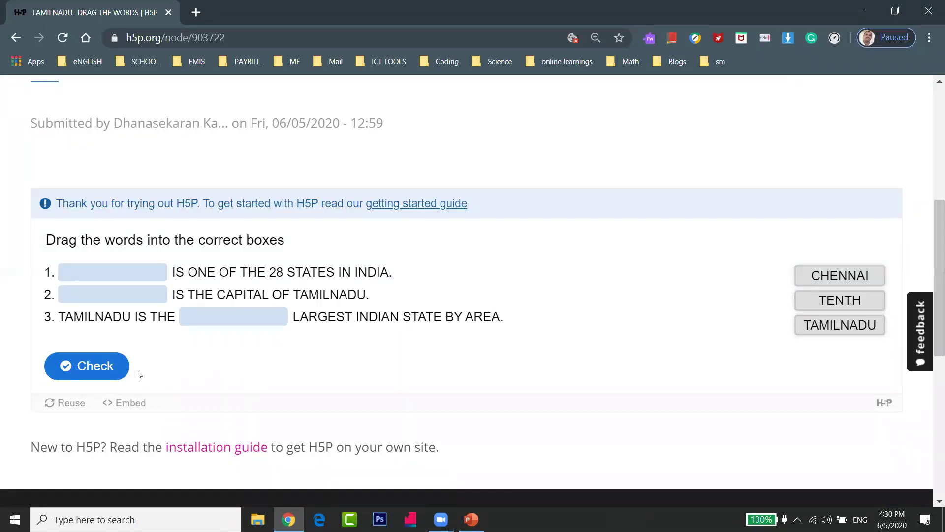
drag(823, 328, 99, 273)
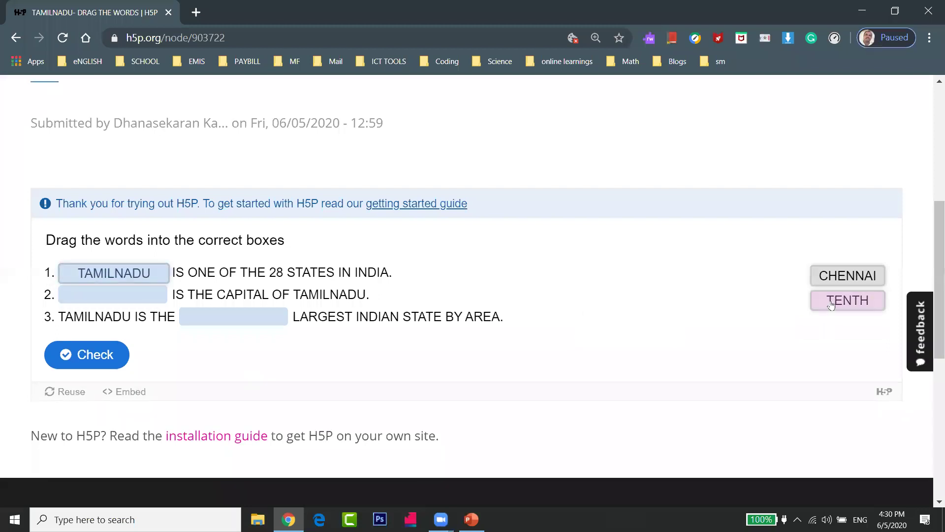
drag(836, 302, 99, 295)
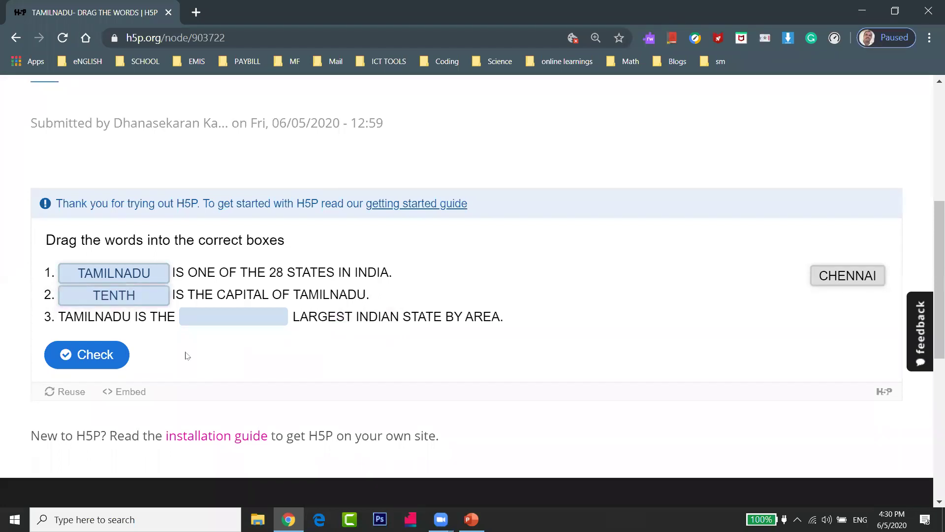
drag(848, 276, 217, 315)
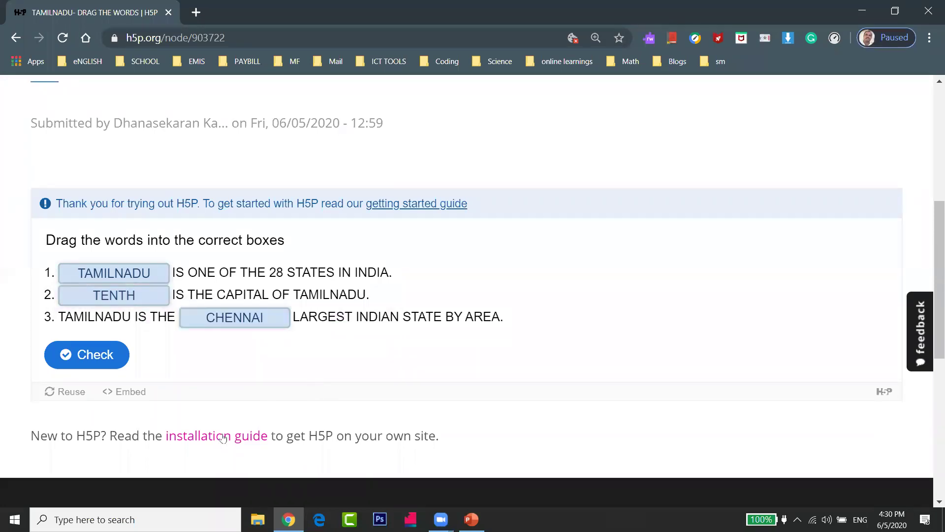
click(89, 356)
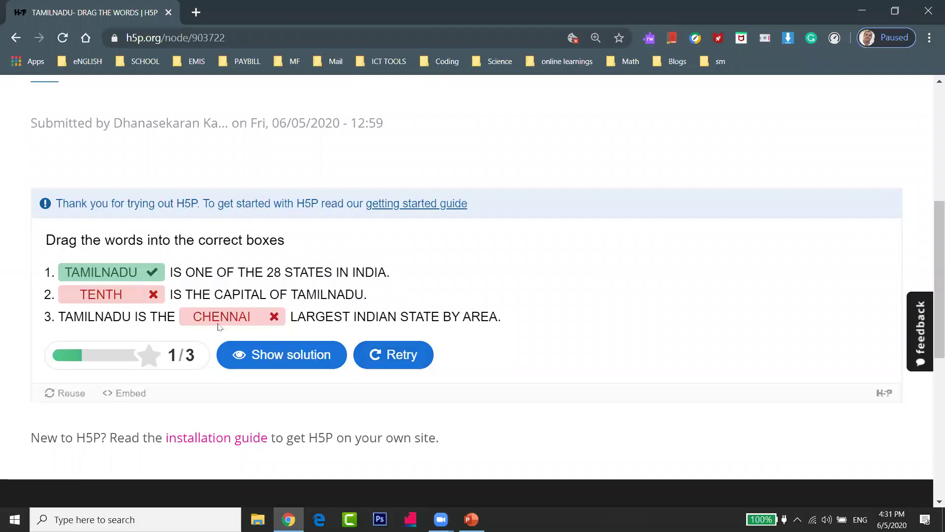
click(392, 359)
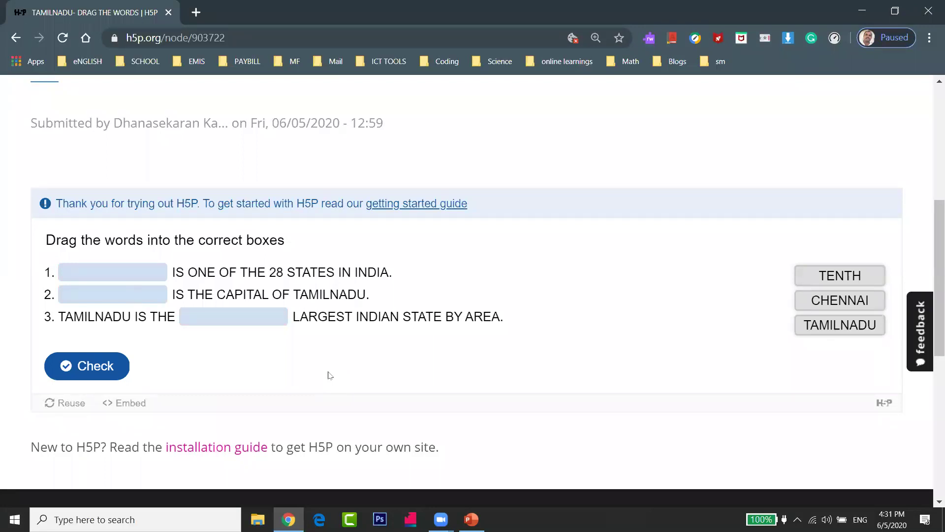
scroll(932, 236, up, 1)
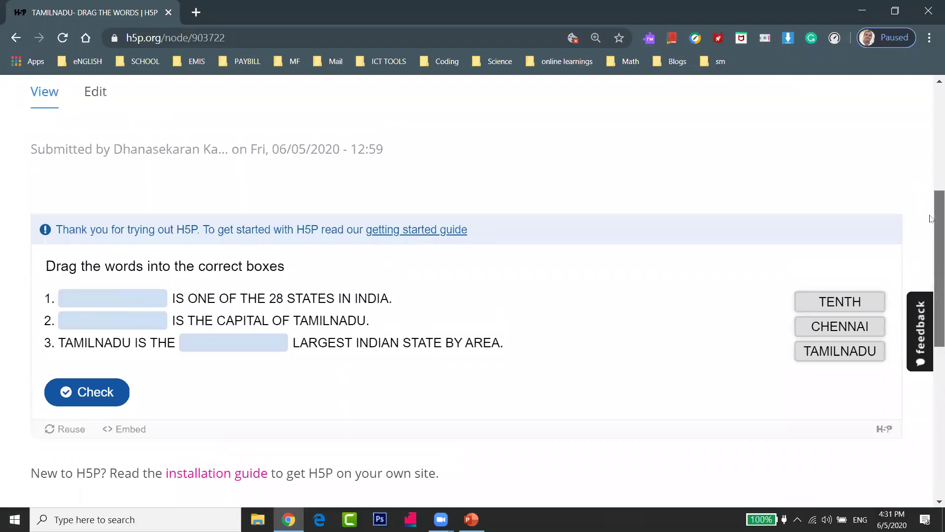
scroll(931, 231, down, 1)
scroll(932, 217, up, 2)
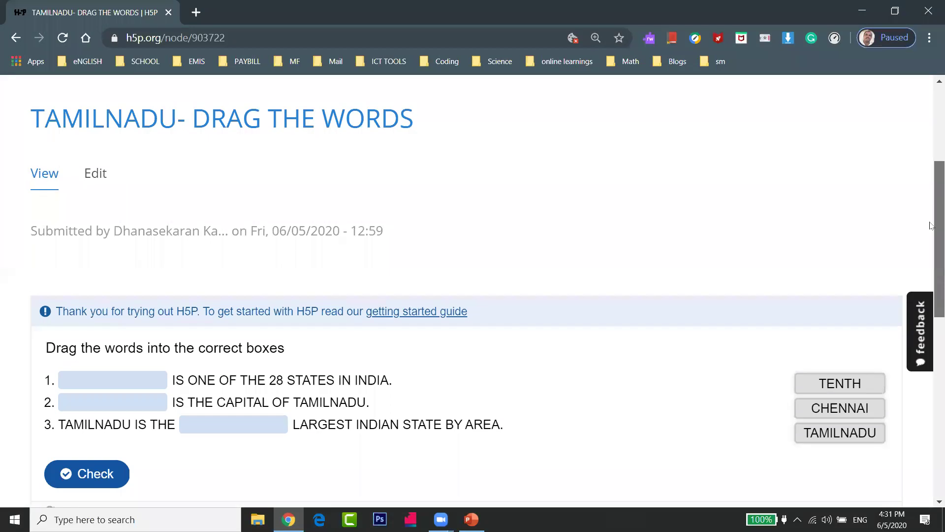
scroll(931, 225, down, 1)
scroll(590, 172, up, 1)
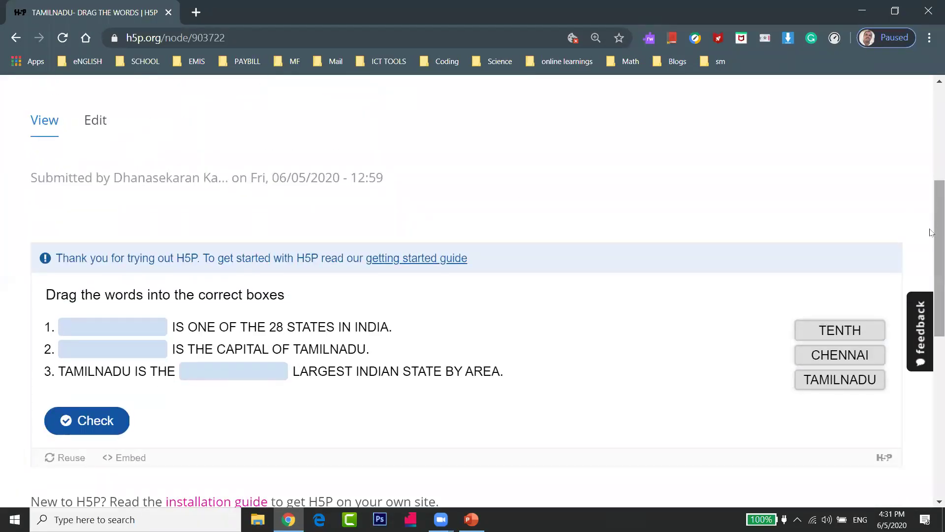
scroll(931, 193, up, 1)
scroll(932, 154, up, 5)
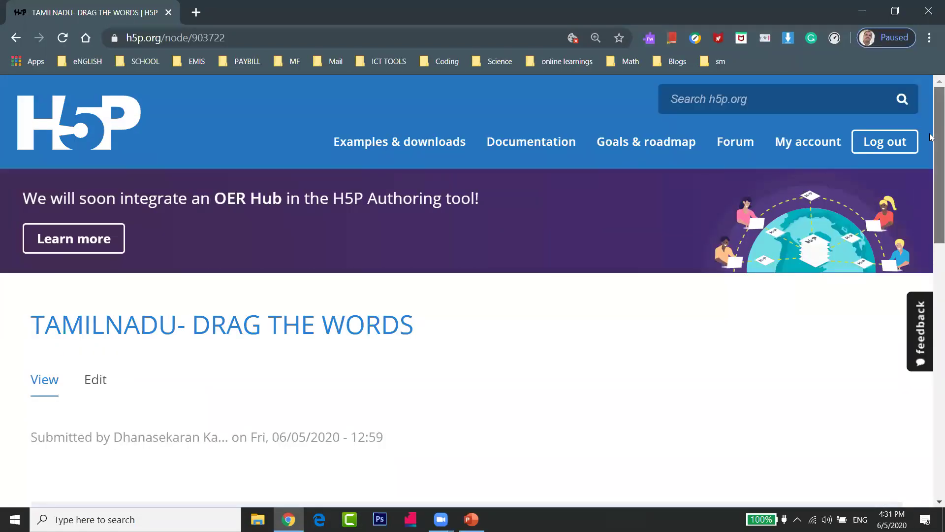
scroll(931, 171, down, 6)
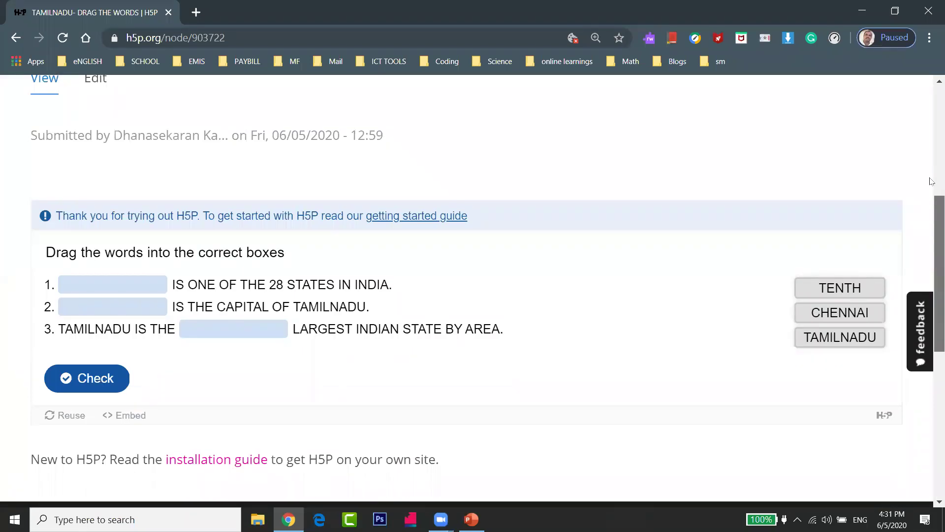
scroll(932, 148, up, 4)
scroll(733, 193, up, 2)
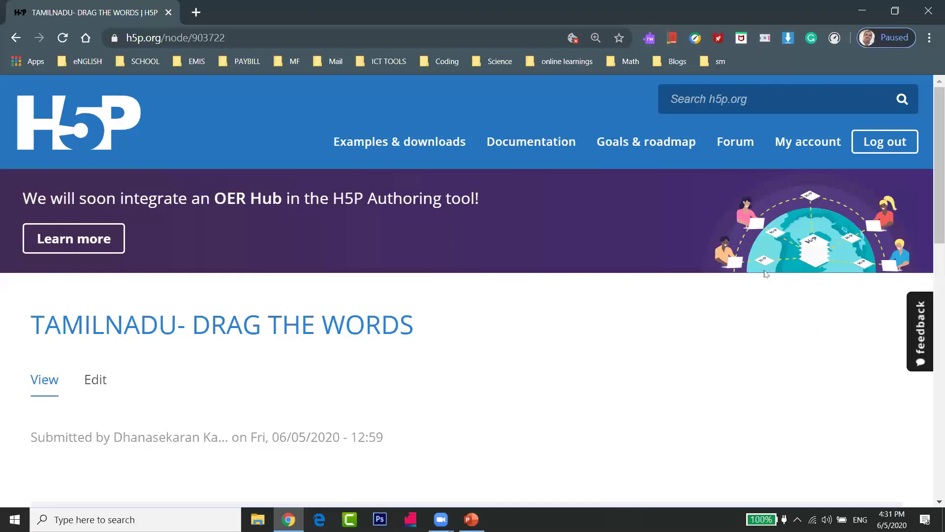
Go to the account profile and scroll to the Recent Content table listing FRUITS-MEMORY GAME
click(801, 146)
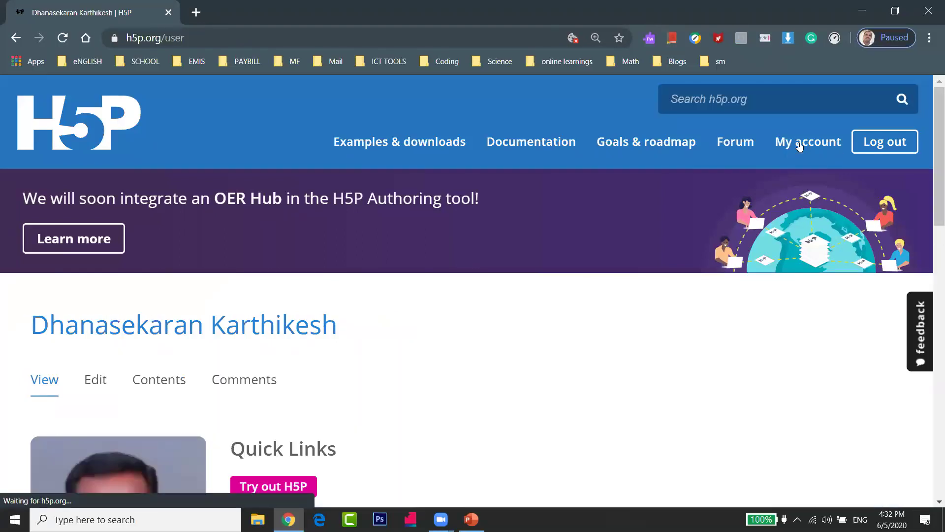
scroll(932, 246, down, 2)
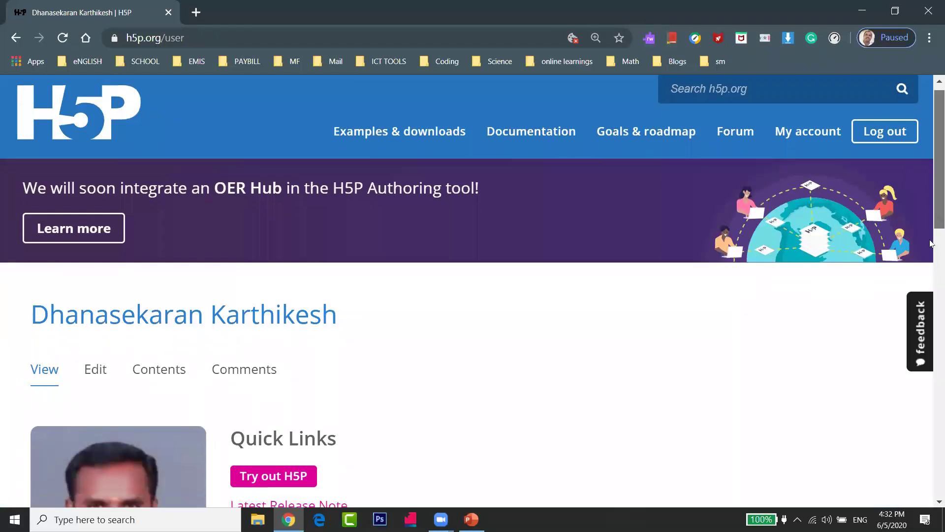
scroll(526, 197, down, 5)
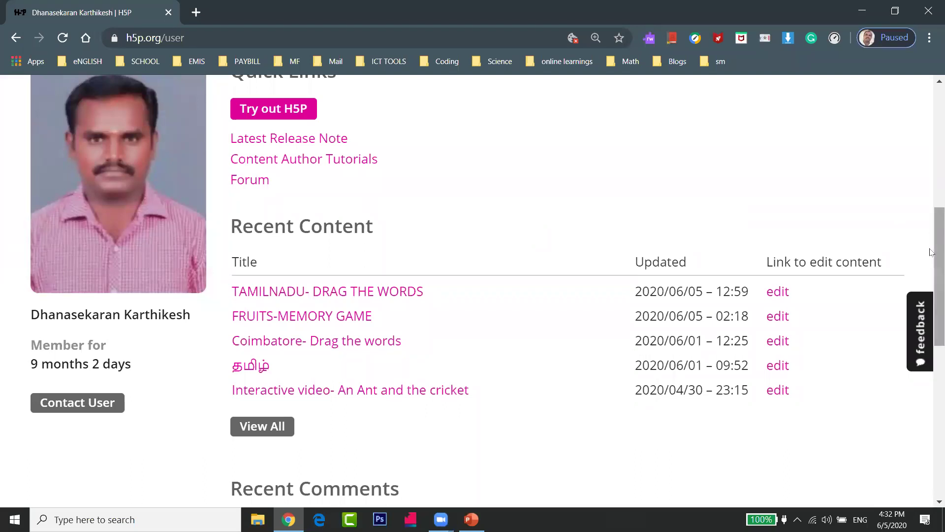
scroll(932, 212, up, 2)
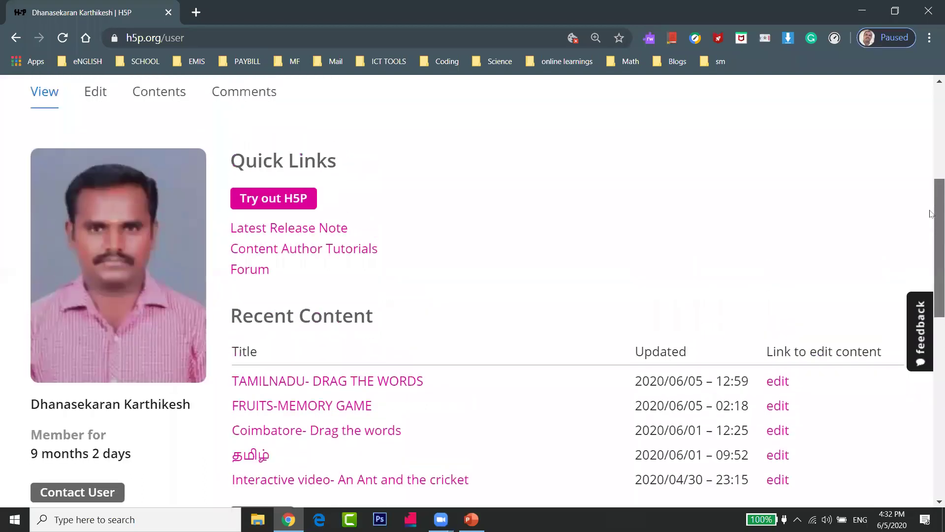
scroll(931, 182, up, 2)
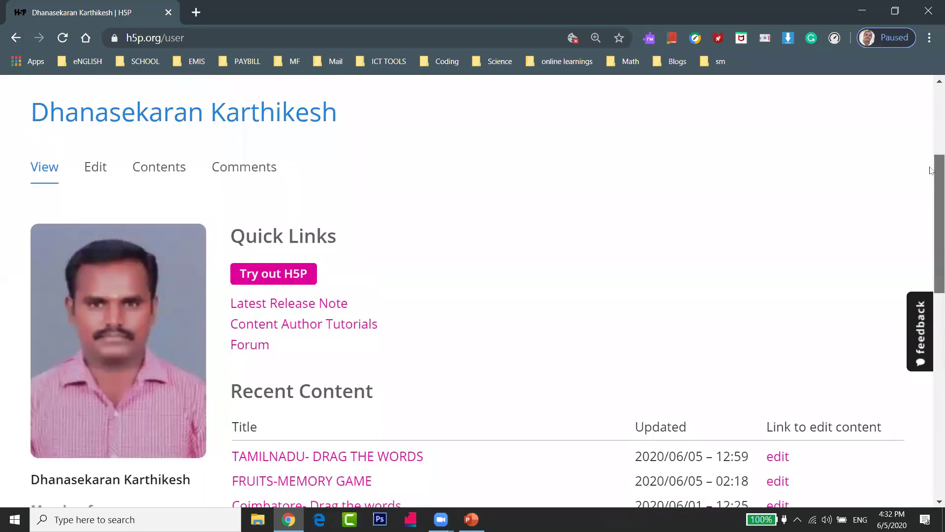
scroll(931, 177, up, 2)
scroll(931, 216, down, 1)
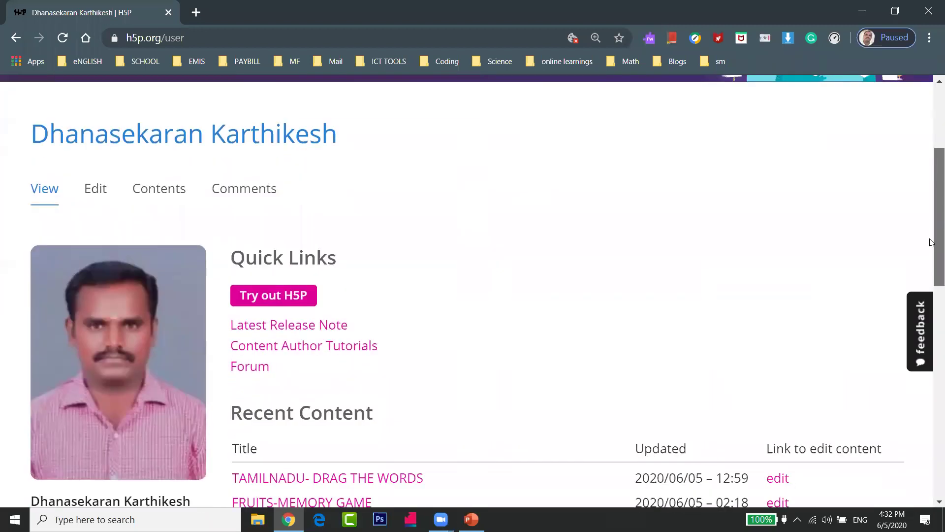
scroll(931, 242, down, 4)
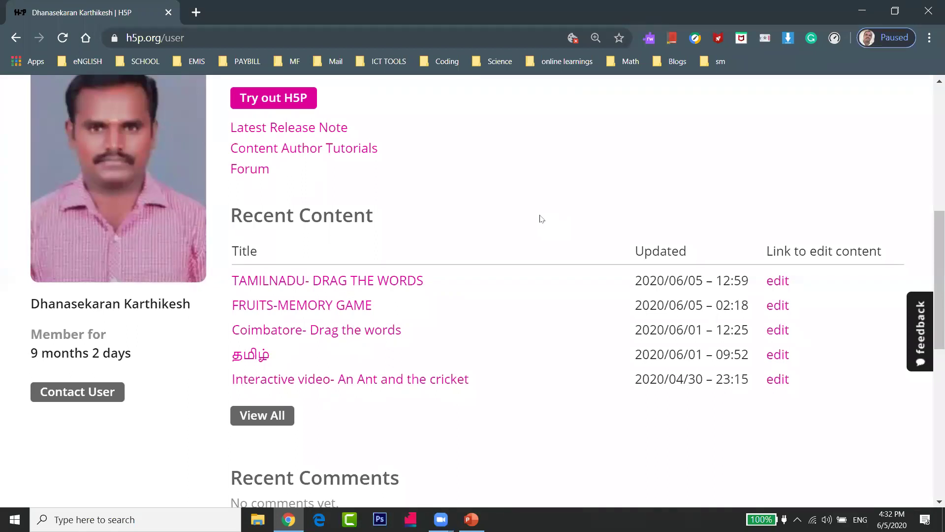
Open FRUITS-MEMORY GAME from Recent Content and zoom the page out twice
click(318, 309)
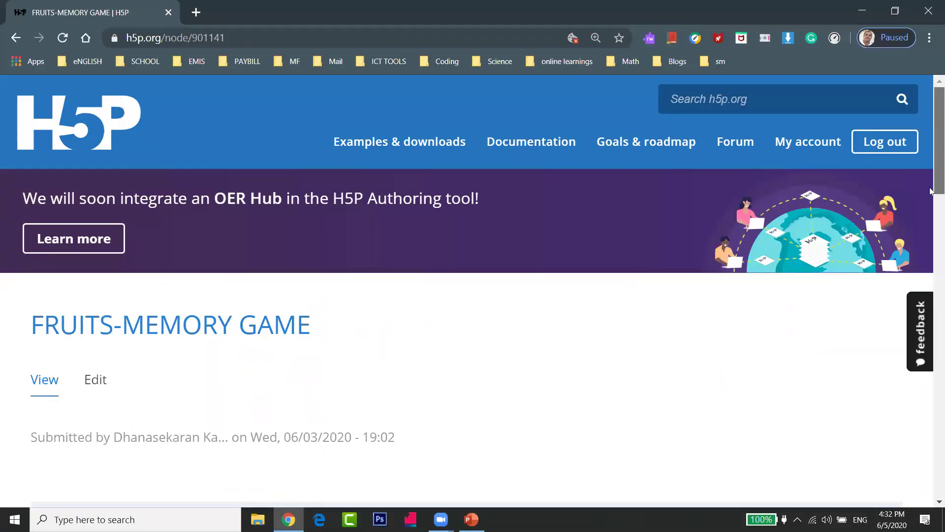
scroll(930, 191, down, 6)
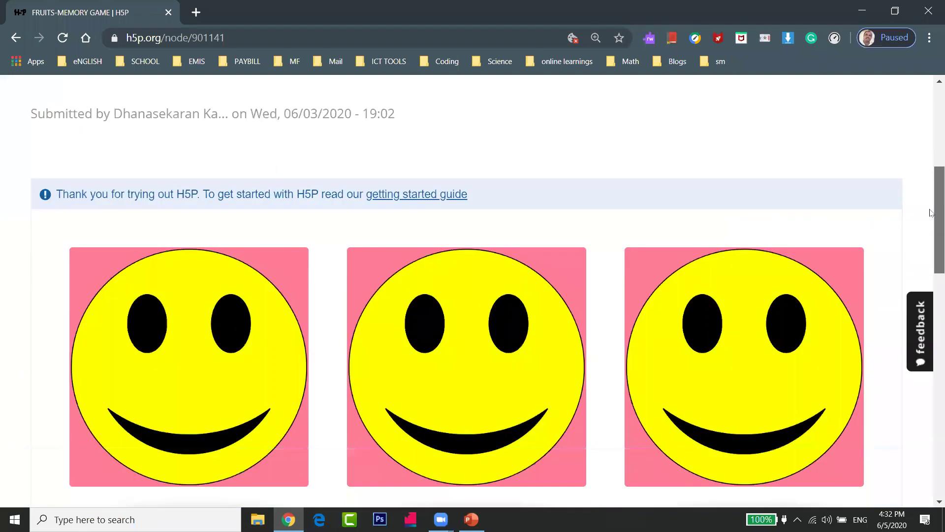
key(ctrl+minus)
key(ctrl+minus)
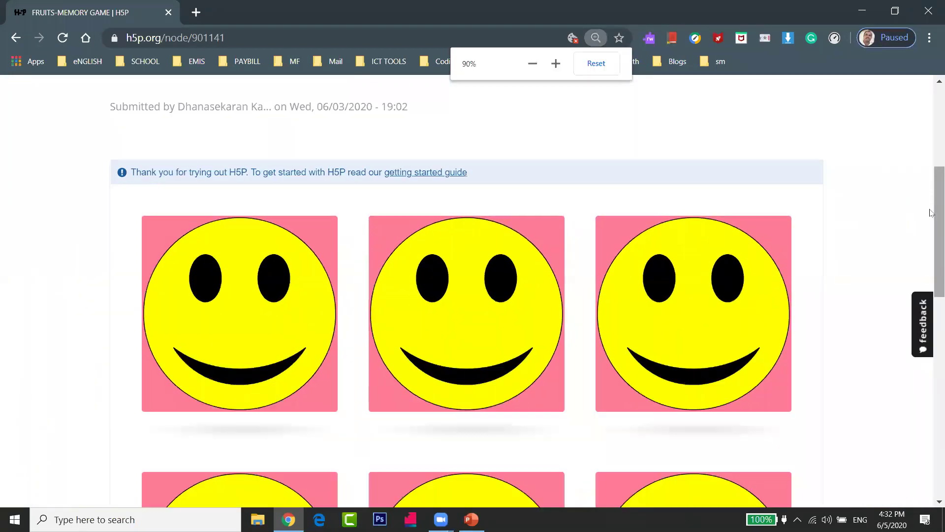
key(ctrl+minus)
scroll(930, 219, down, 2)
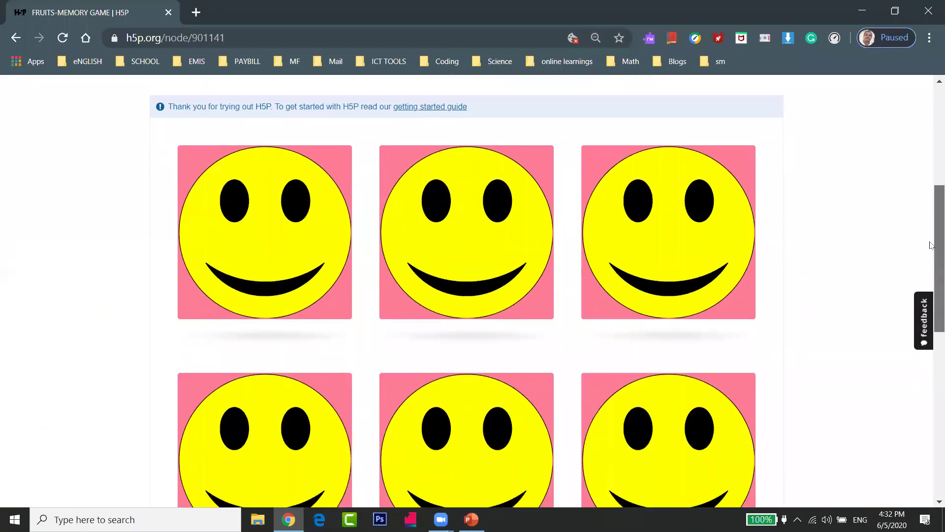
scroll(931, 249, down, 1)
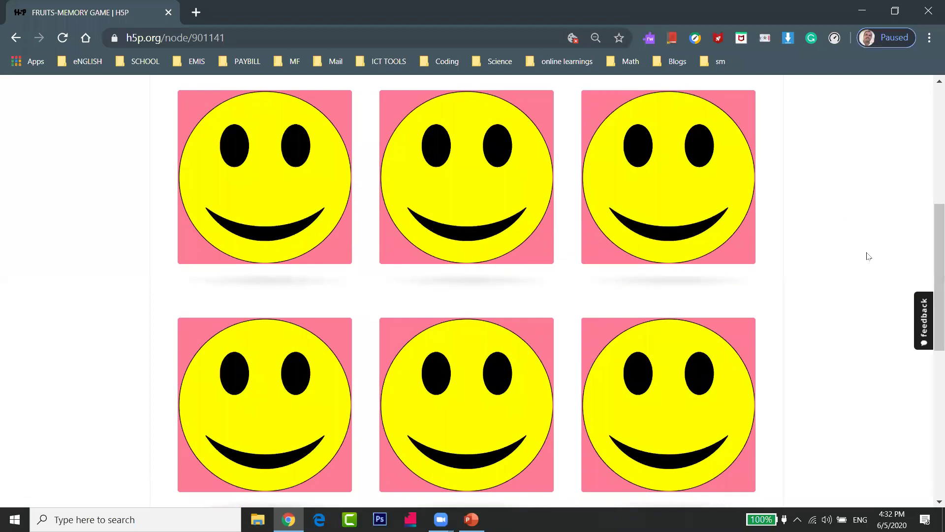
Flip cards, stopping the orange card's audio, until the two apple cards are matched
click(286, 198)
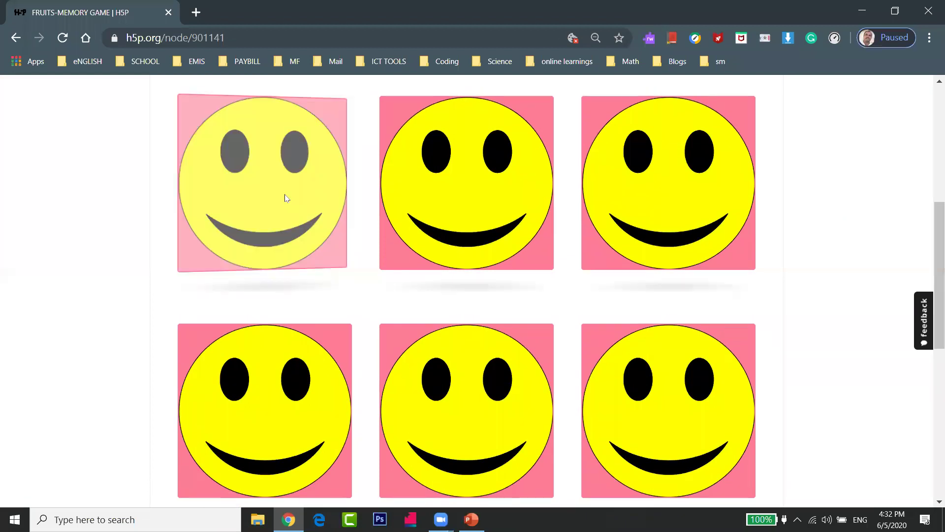
click(339, 110)
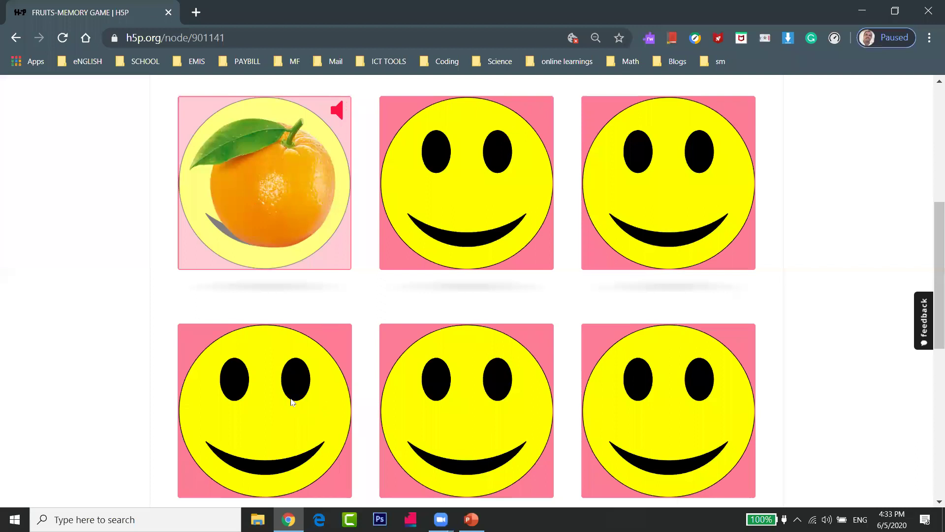
click(276, 404)
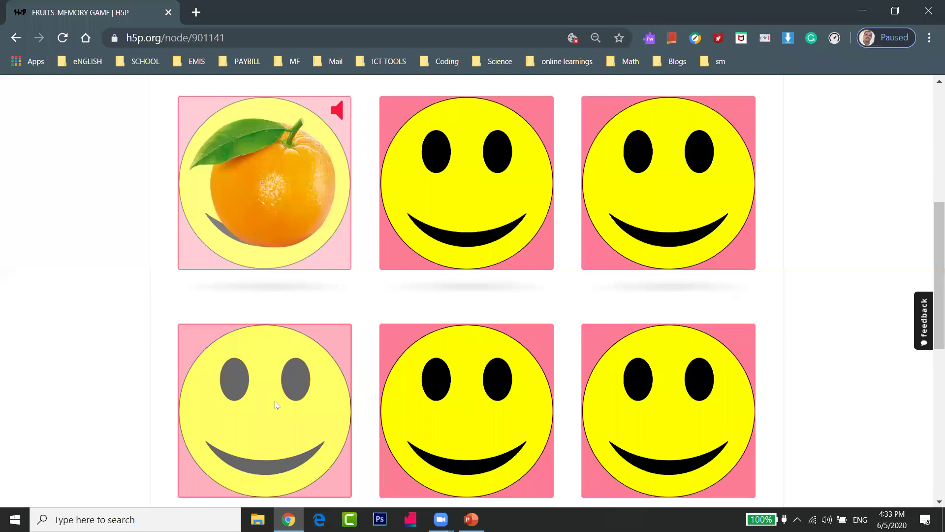
scroll(276, 405, down, 1)
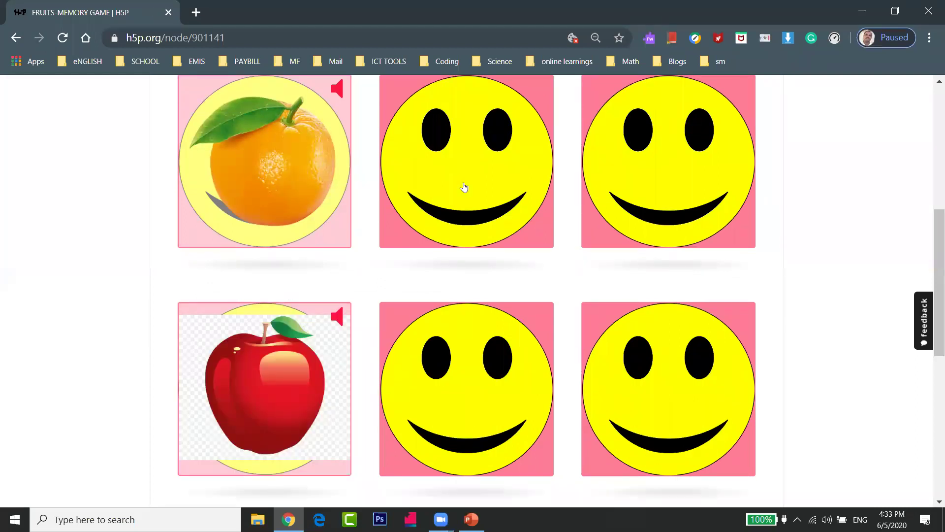
click(483, 193)
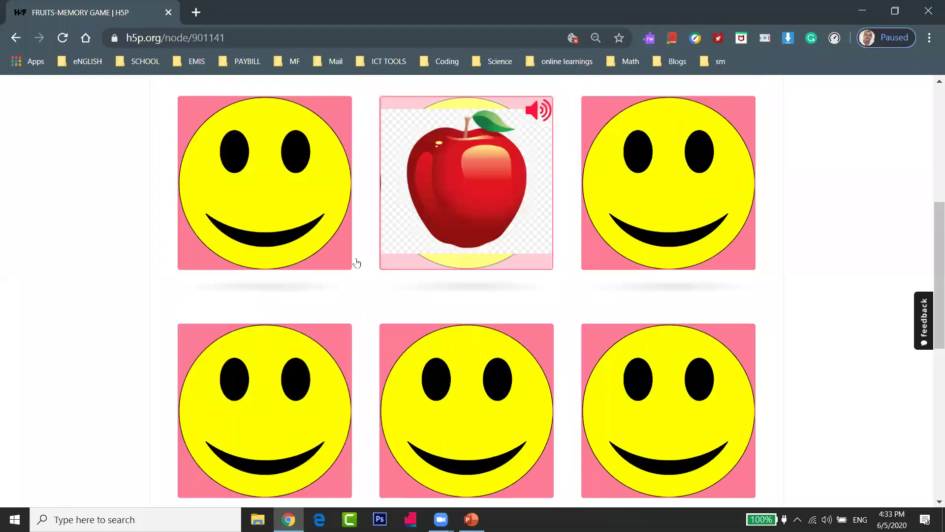
click(270, 387)
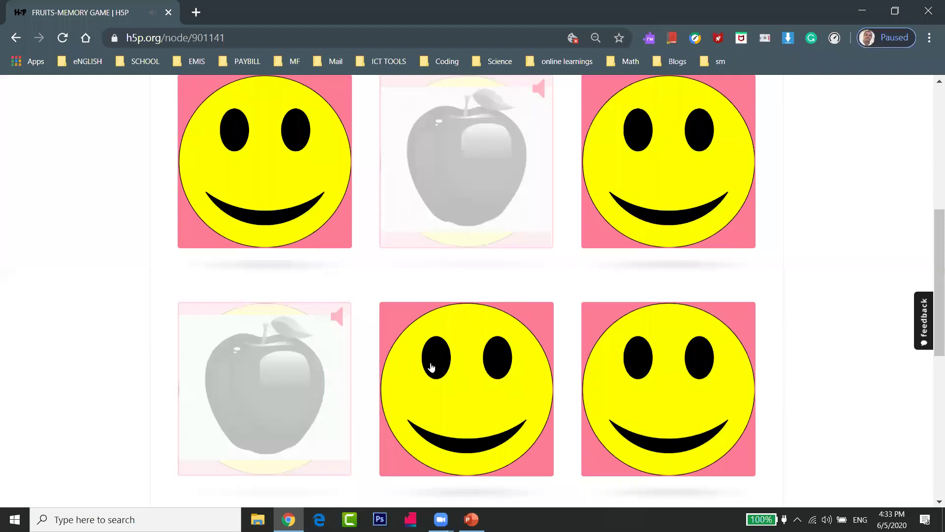
Keep flipping cards to match the orange pair and uncover the mango cards
click(457, 402)
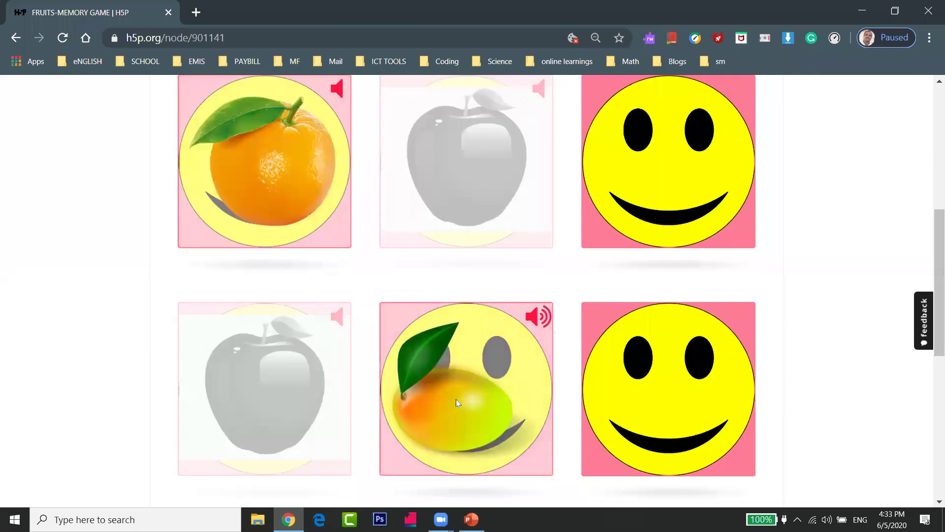
click(651, 178)
scroll(651, 178, up, 1)
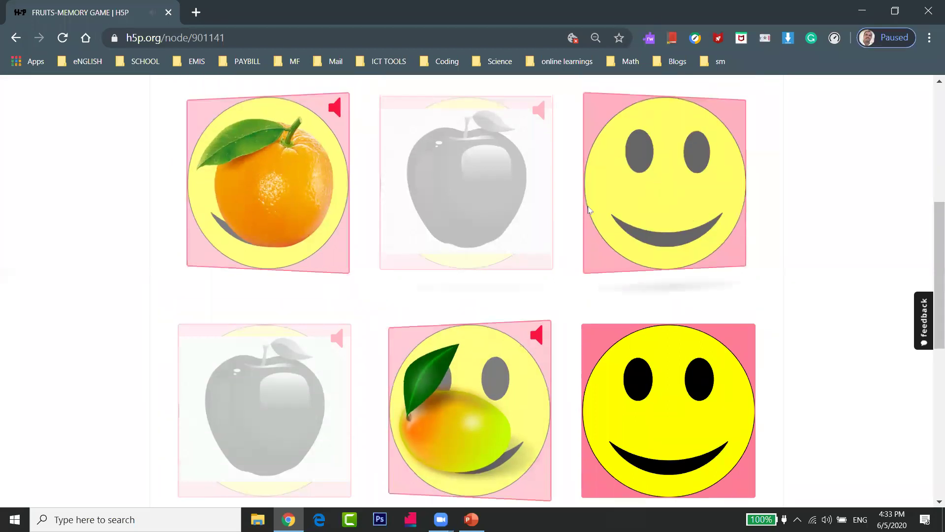
click(294, 219)
click(450, 415)
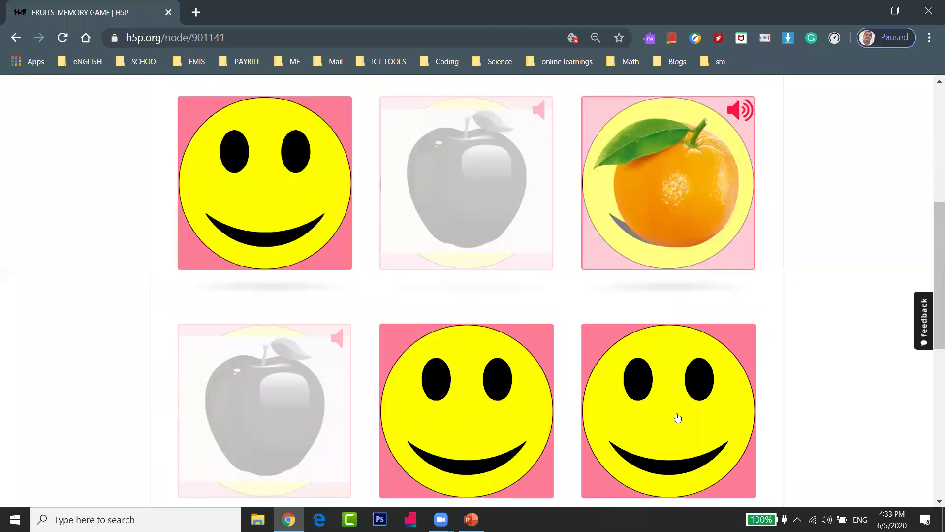
click(680, 417)
scroll(687, 414, down, 1)
View the finished game's Good work! result, then return to the top at 90% zoom
scroll(684, 411, down, 5)
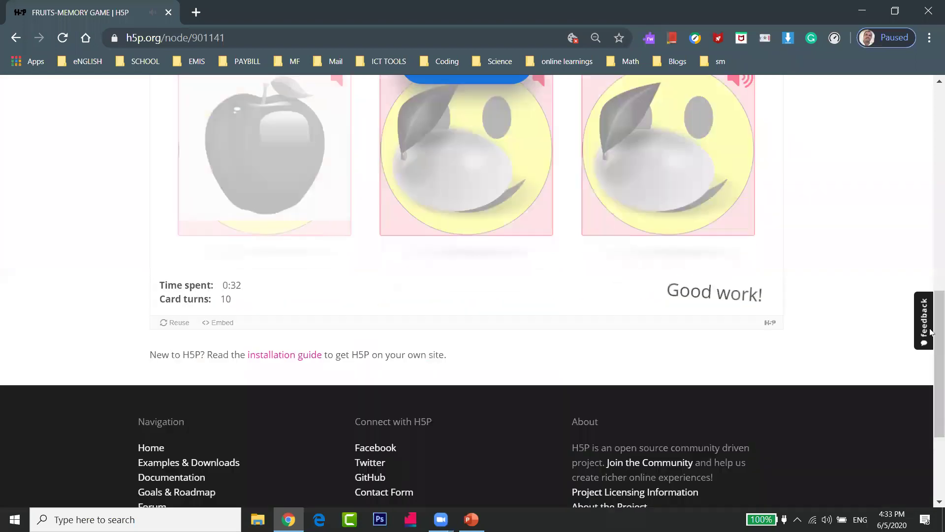
scroll(931, 287, up, 2)
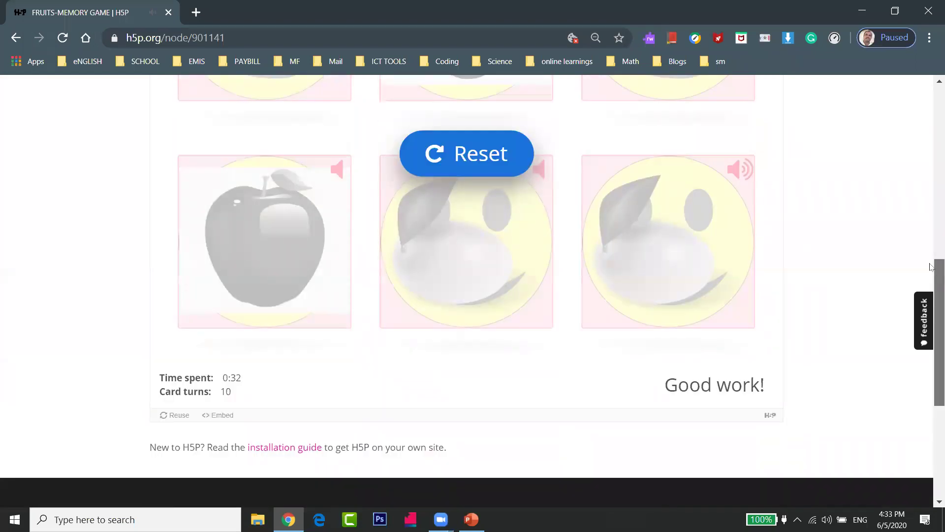
scroll(931, 266, up, 2)
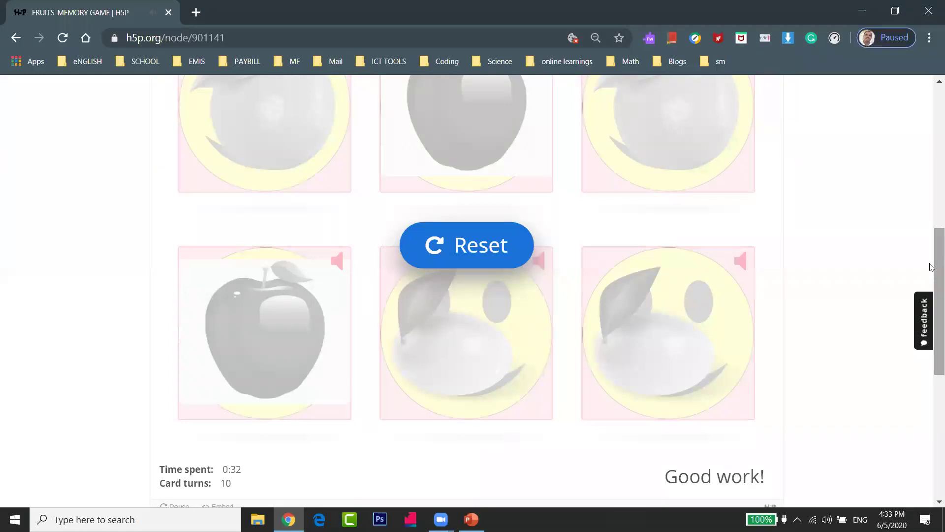
key(ctrl+minus)
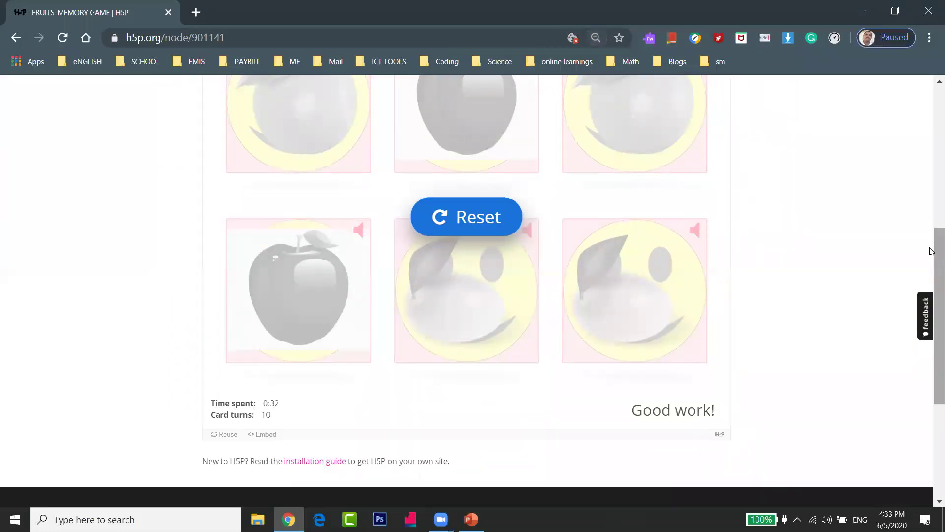
scroll(931, 246, up, 2)
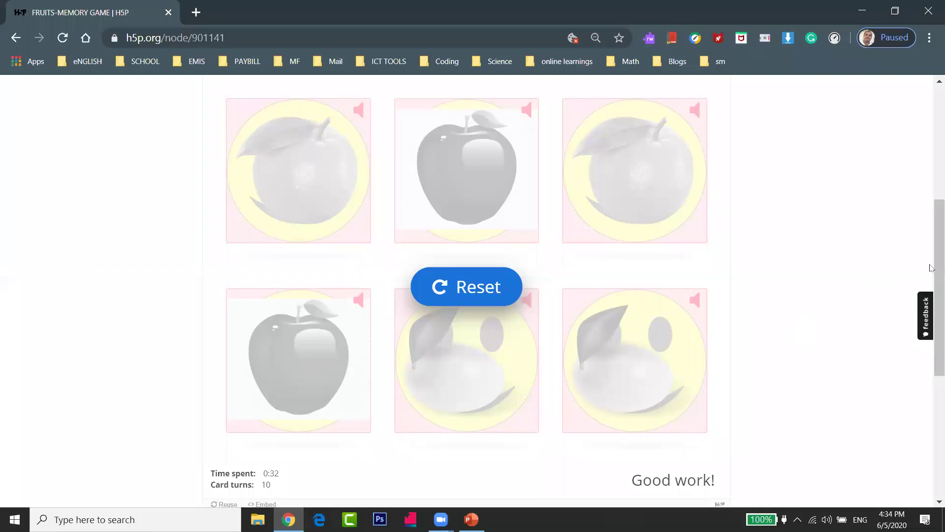
drag(932, 246, 931, 153)
scroll(795, 256, up, 1)
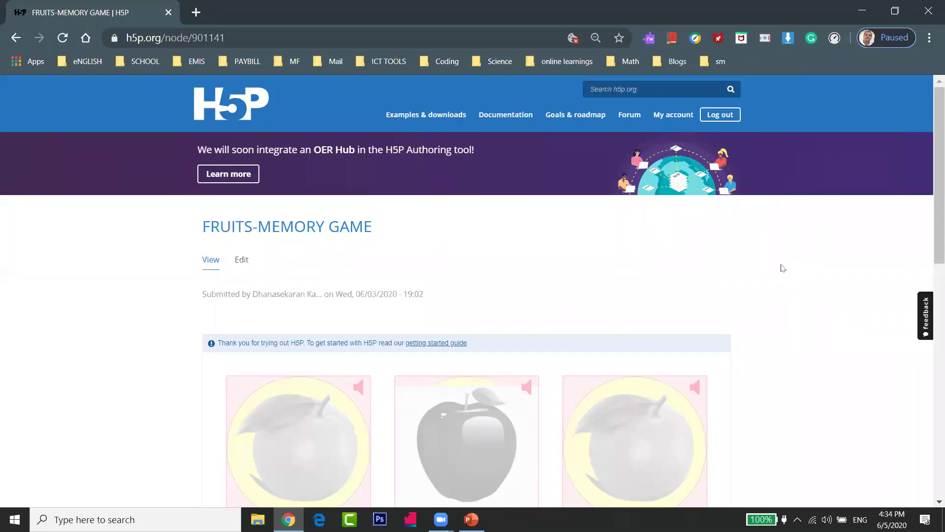
key(ctrl+plus)
key(ctrl+plus)
key(ctrl+plus)
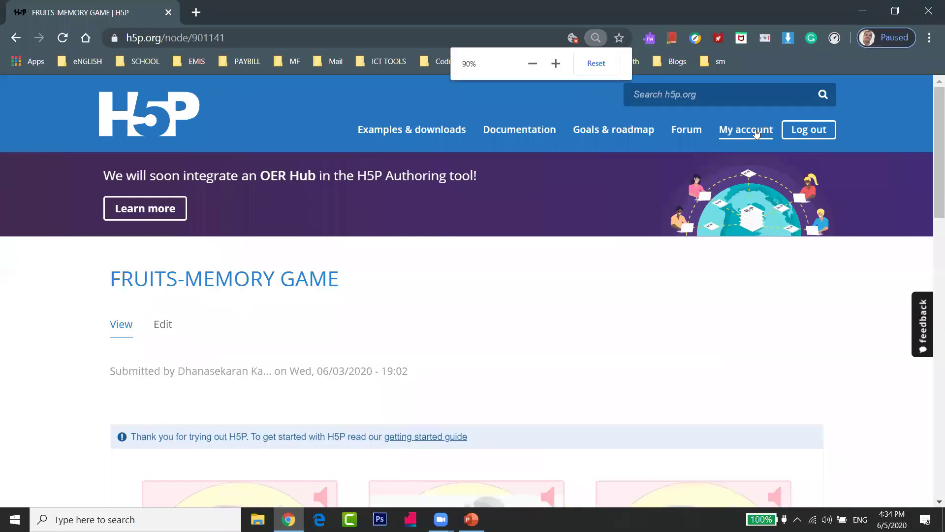
Return to the account profile page and scroll down to its Quick Links
click(739, 135)
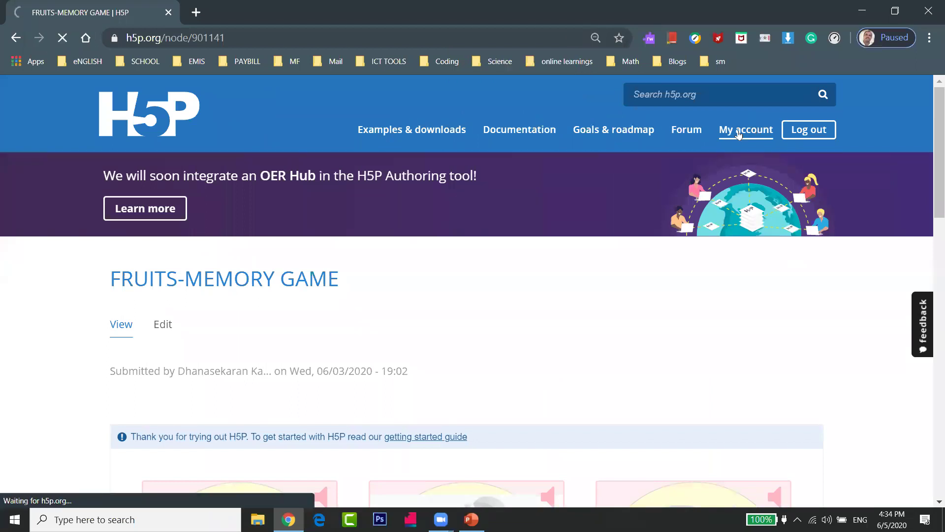
drag(932, 246, 931, 261)
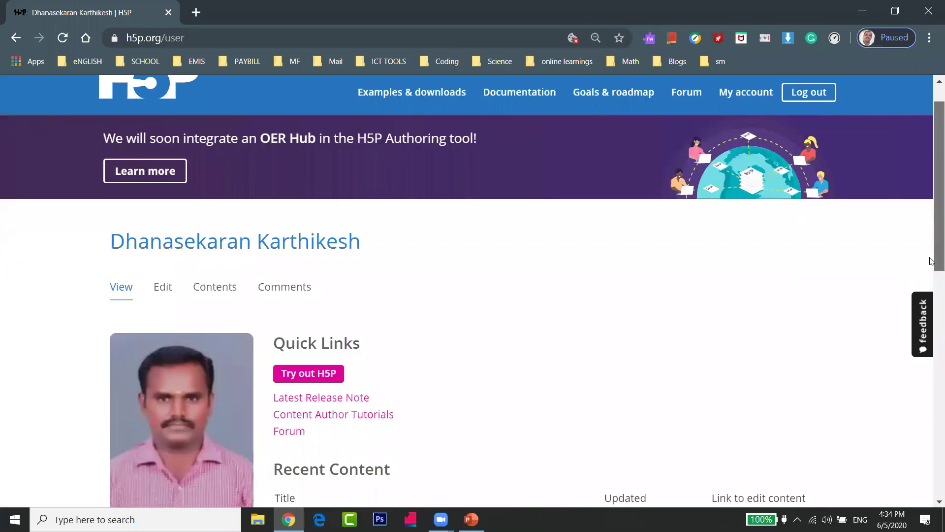
scroll(315, 241, down, 2)
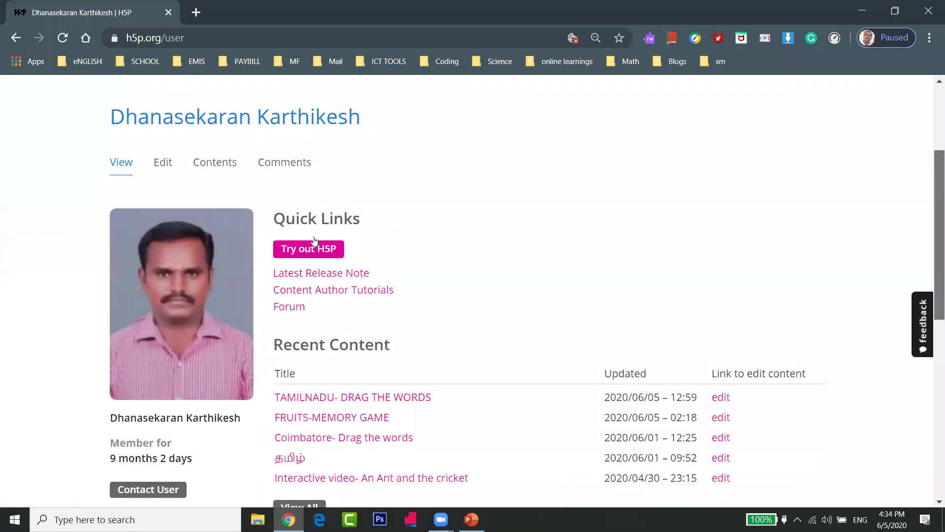
scroll(315, 240, down, 1)
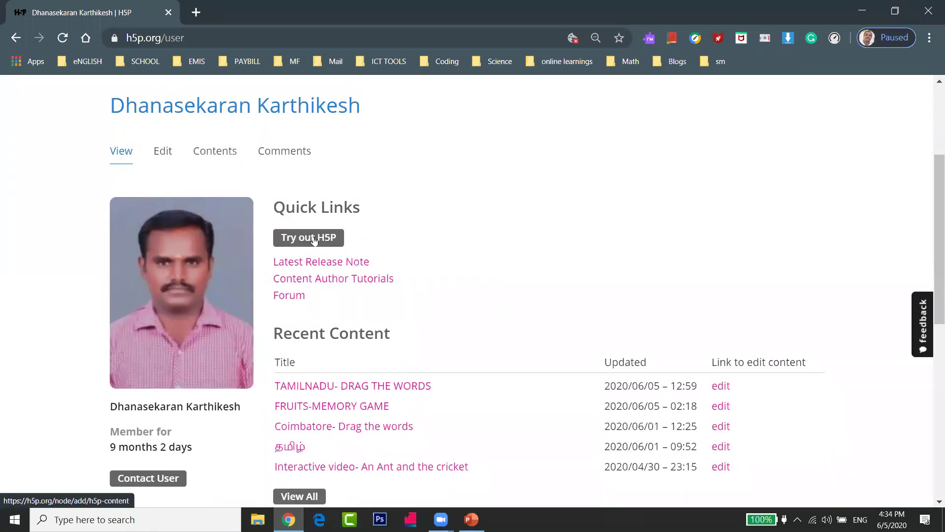
Open Create Interactive content through Try out H5P and browse the 17 content types
click(314, 240)
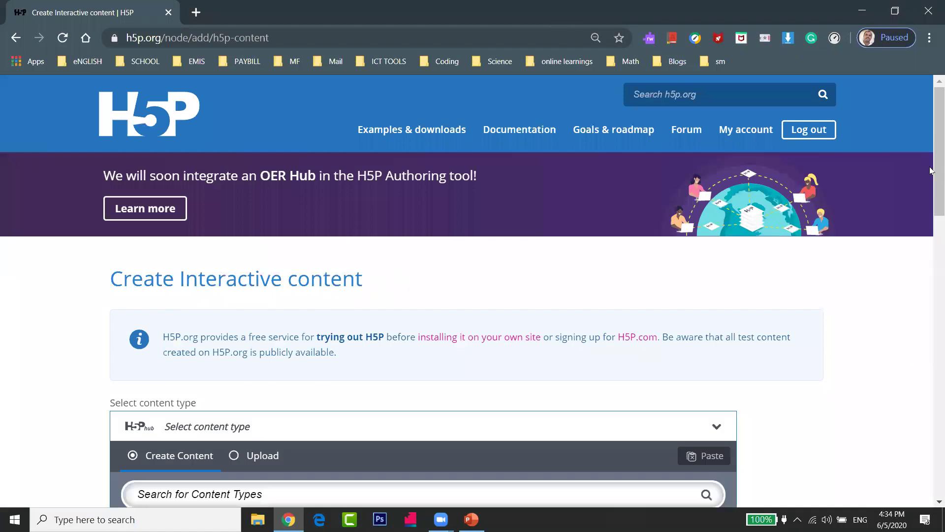
scroll(930, 233, down, 4)
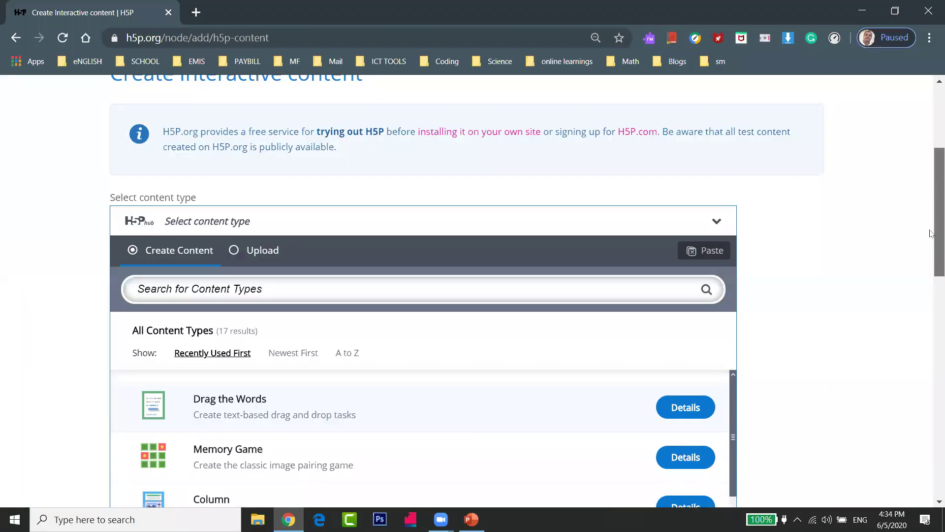
scroll(930, 233, down, 1)
scroll(269, 266, up, 1)
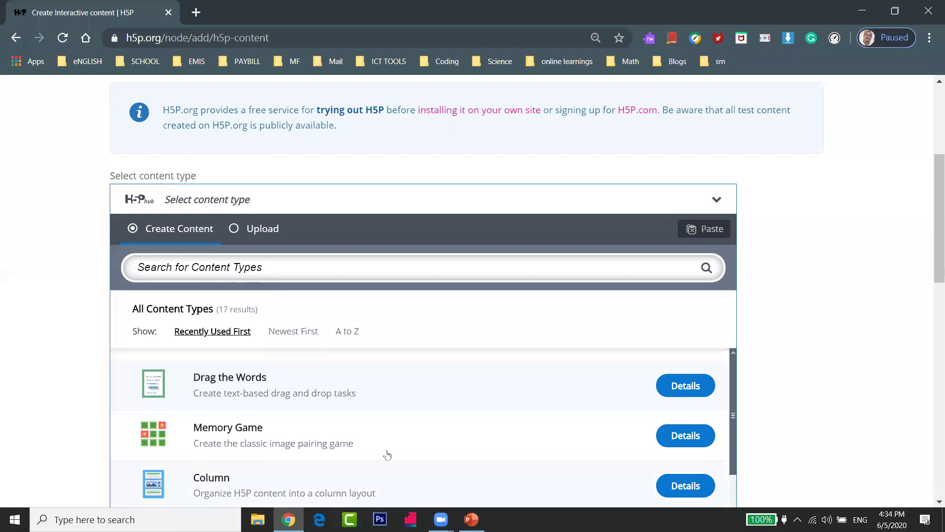
scroll(732, 380, down, 5)
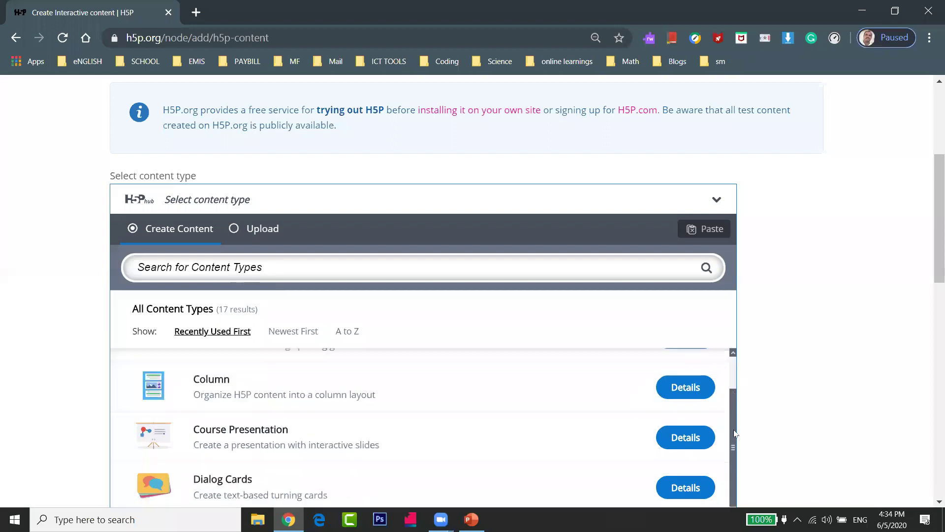
scroll(734, 366, up, 3)
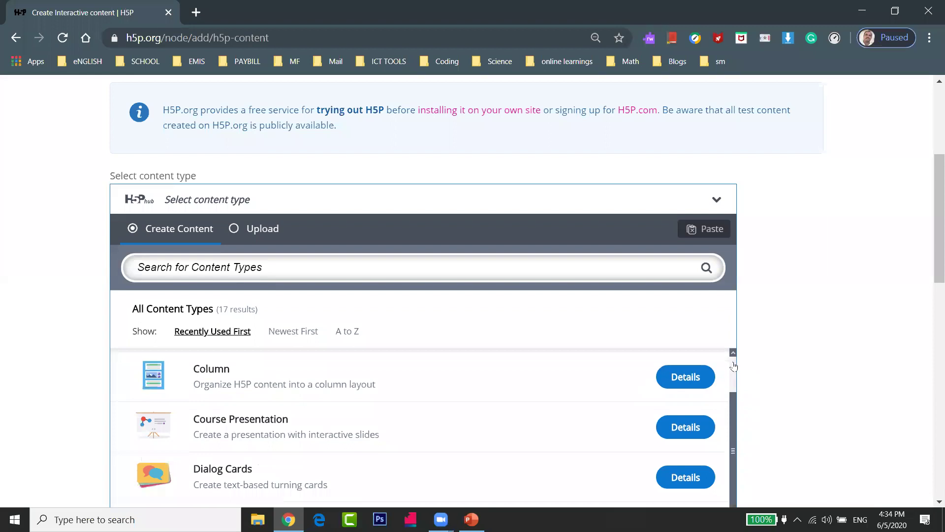
scroll(295, 391, up, 2)
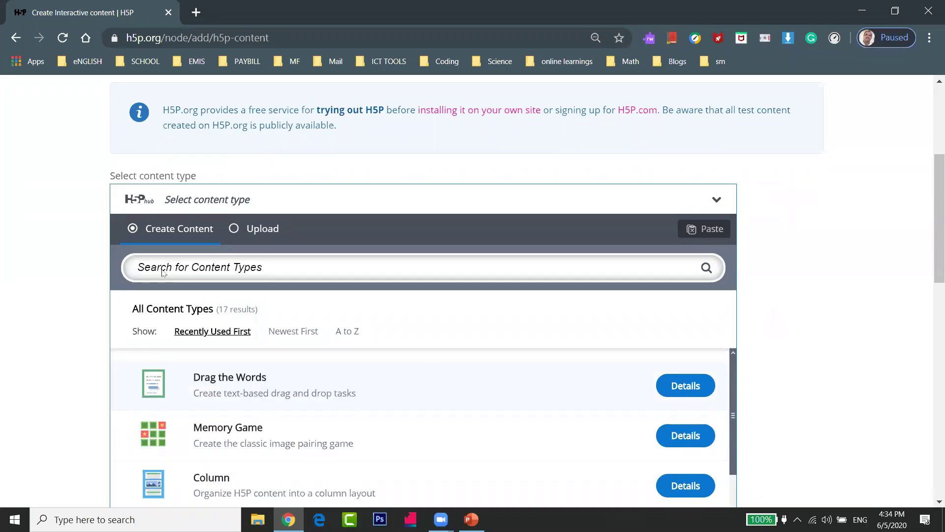
Search content types for 'MEM' and load an empty Memory Game editor
click(181, 269)
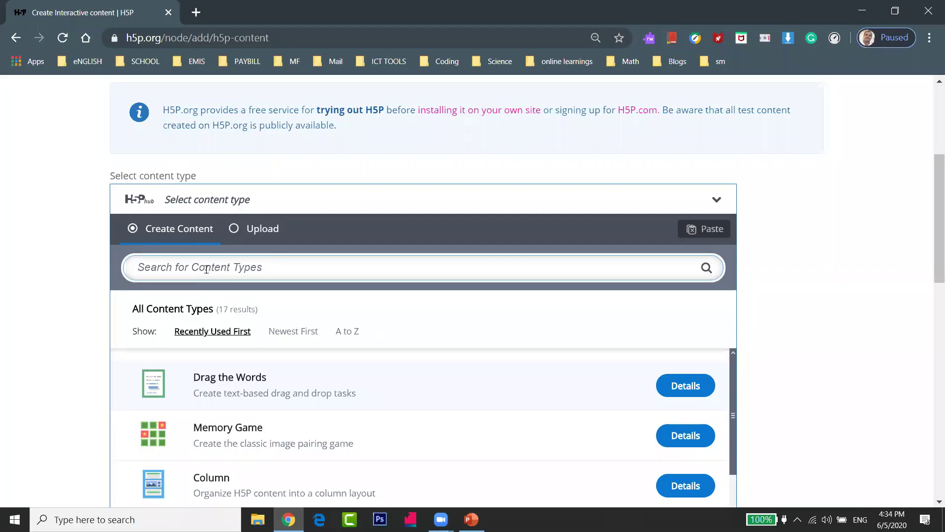
text(MEM)
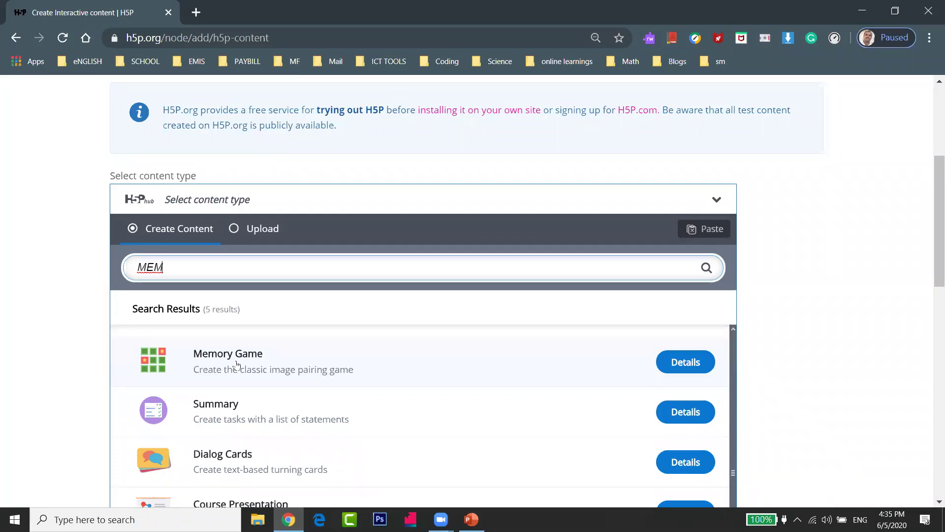
click(267, 364)
click(267, 364)
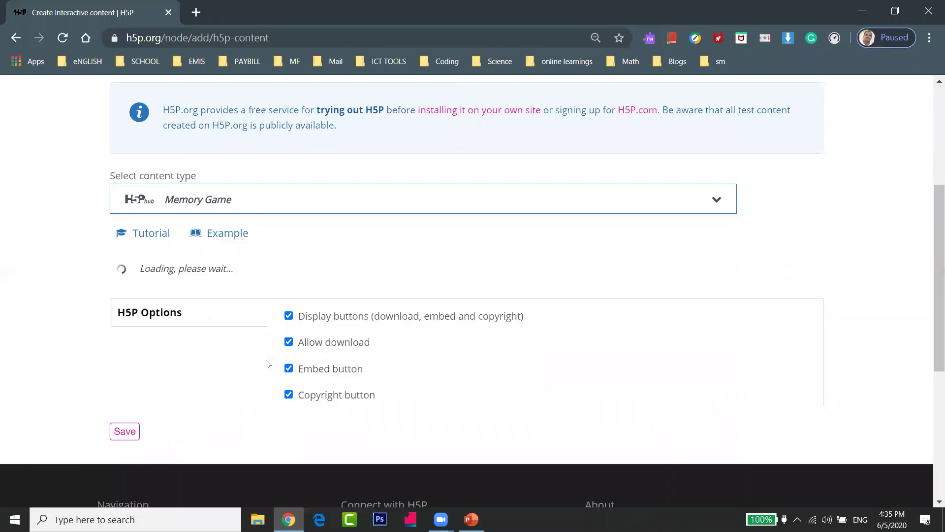
scroll(931, 184, down, 1)
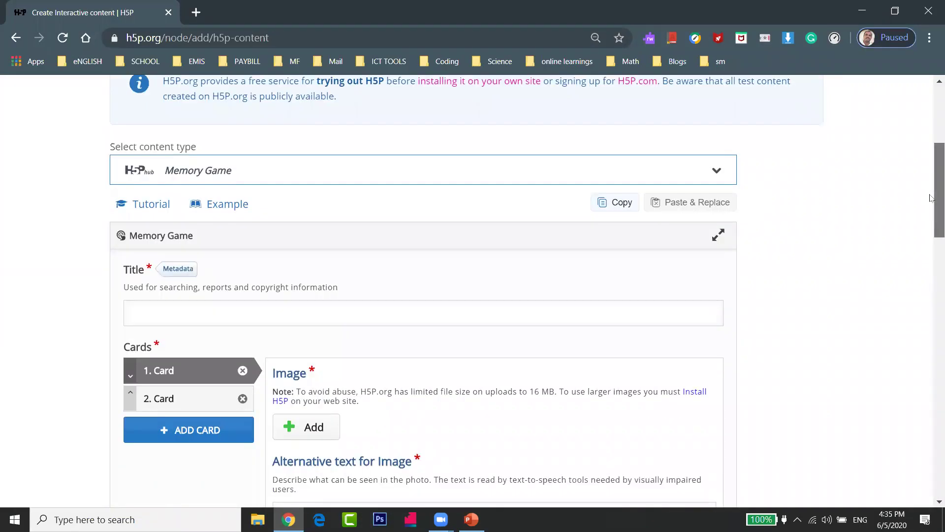
scroll(931, 185, down, 1)
scroll(931, 184, up, 4)
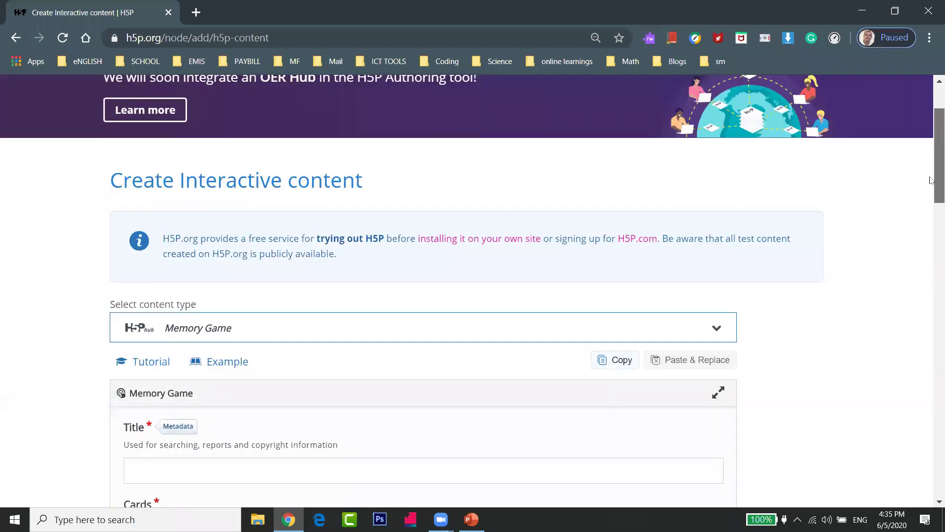
scroll(930, 193, down, 3)
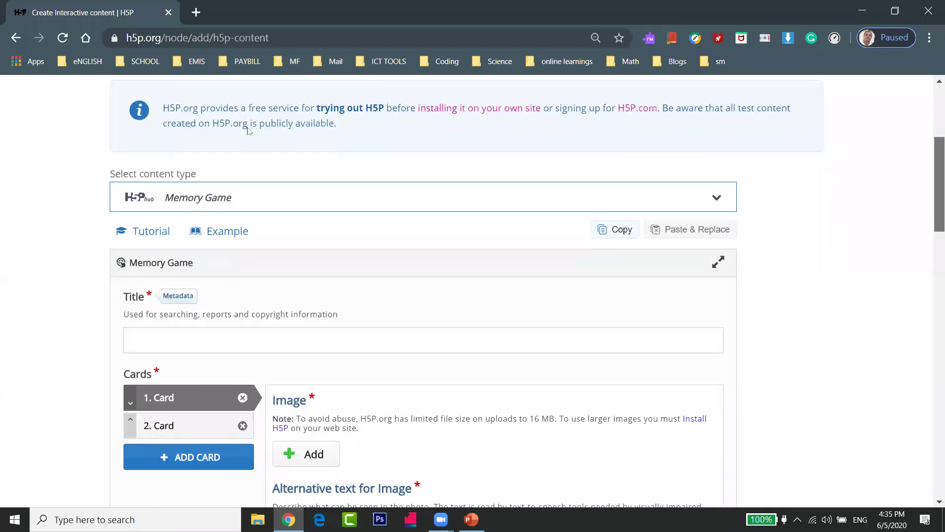
scroll(250, 131, down, 2)
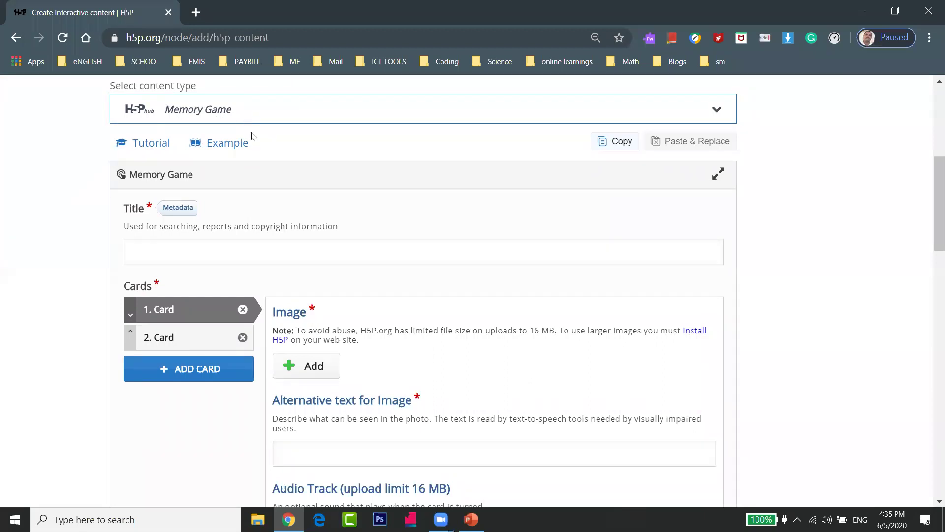
Enter 'FRUITS- MEMORY GAME' as the Memory Game title, fixing the misspelling
click(163, 251)
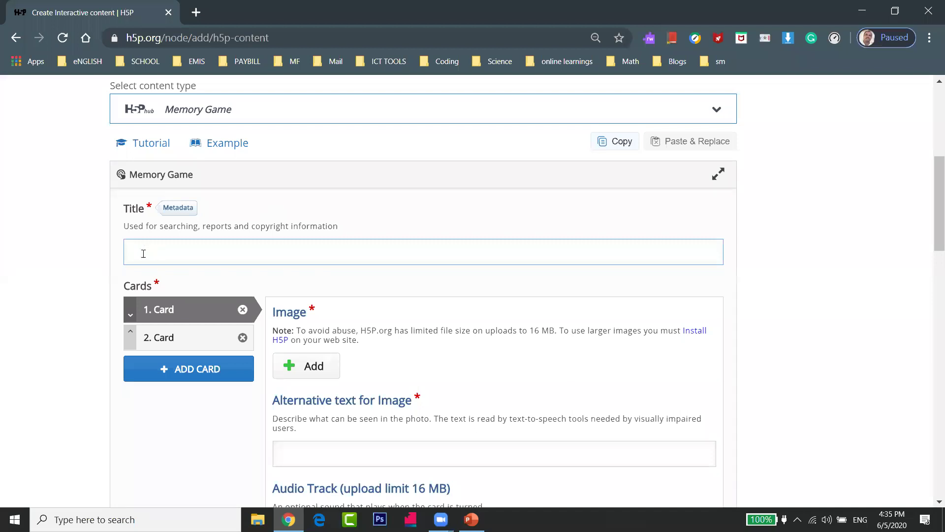
text(FRUITS- MEMERO)
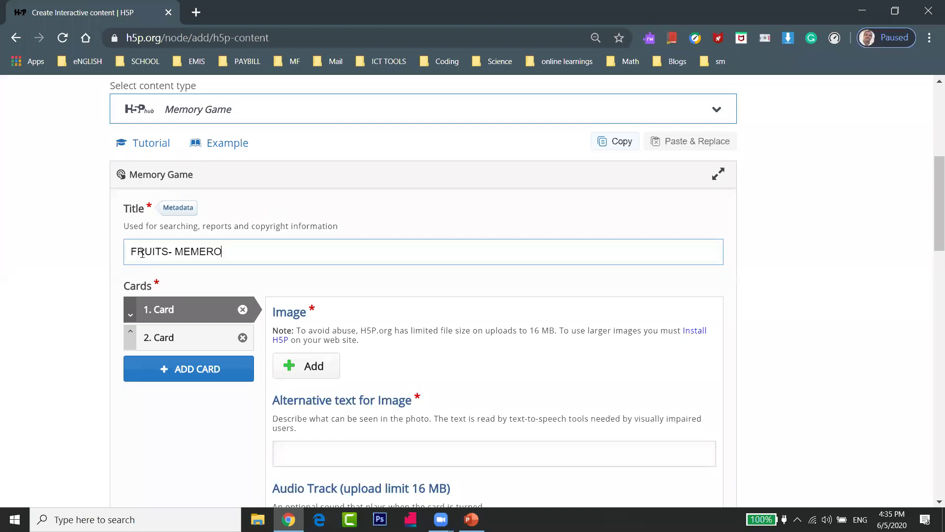
key(BackSpace)
key(BackSpace)
key(BackSpace)
text(ORY GAME)
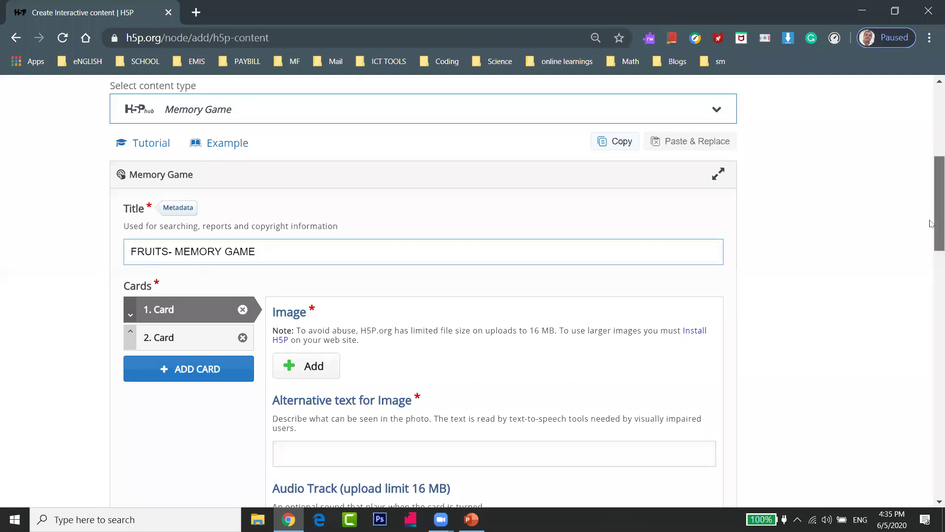
scroll(931, 223, down, 1)
scroll(268, 232, down, 1)
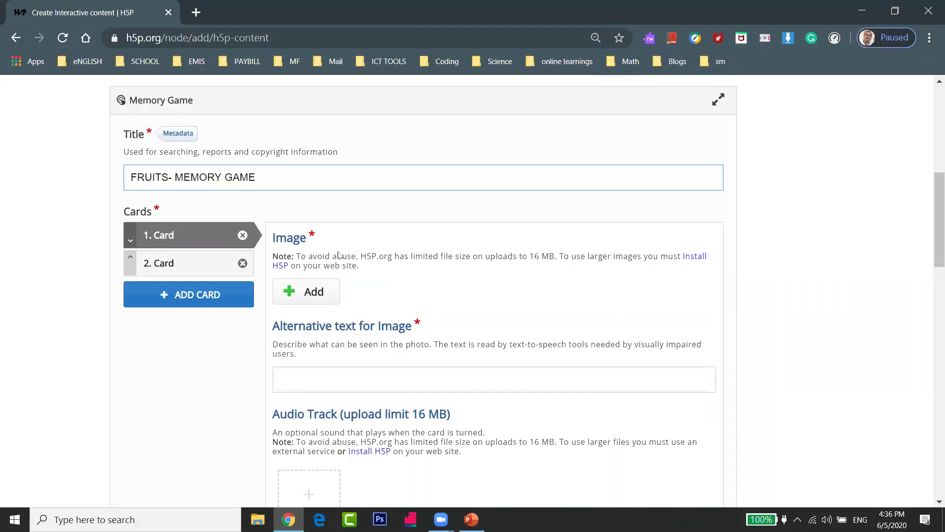
drag(933, 244, 933, 254)
scroll(303, 181, down, 1)
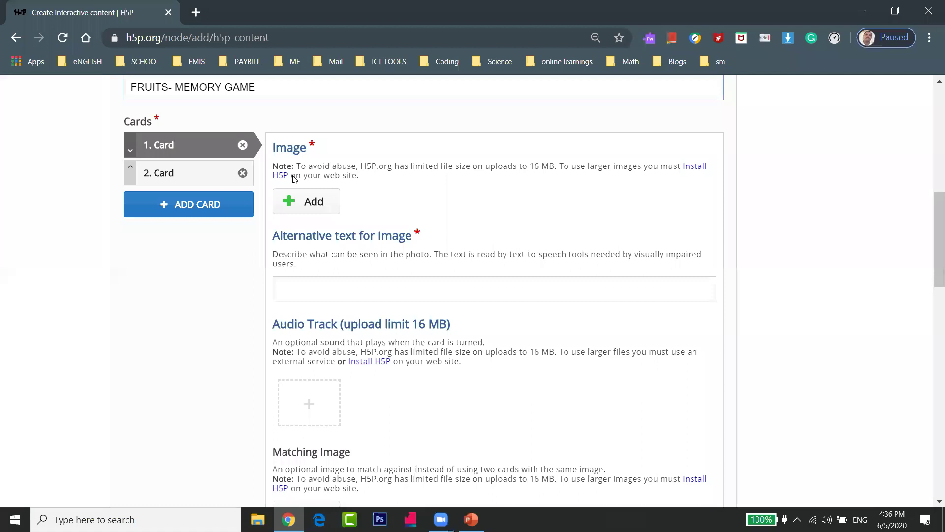
scroll(303, 181, up, 1)
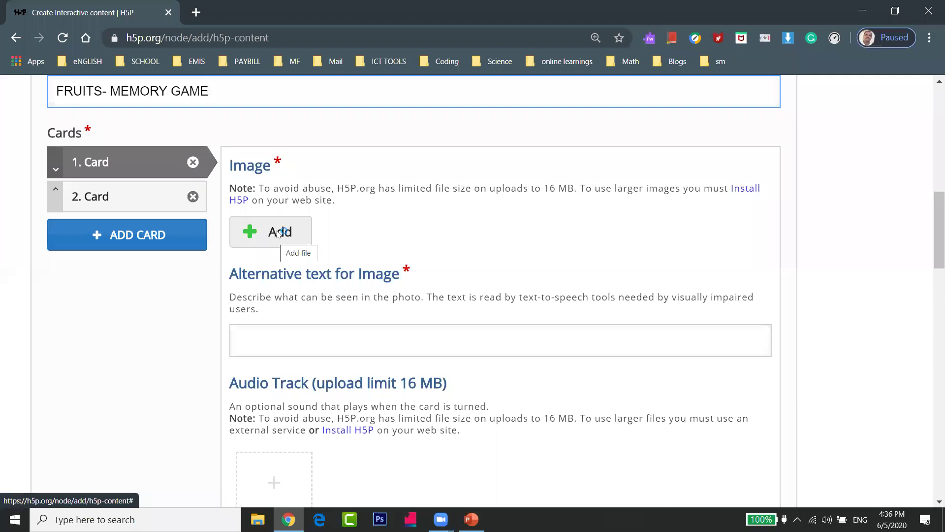
Upload the APPLE picture as the first card's image
click(278, 234)
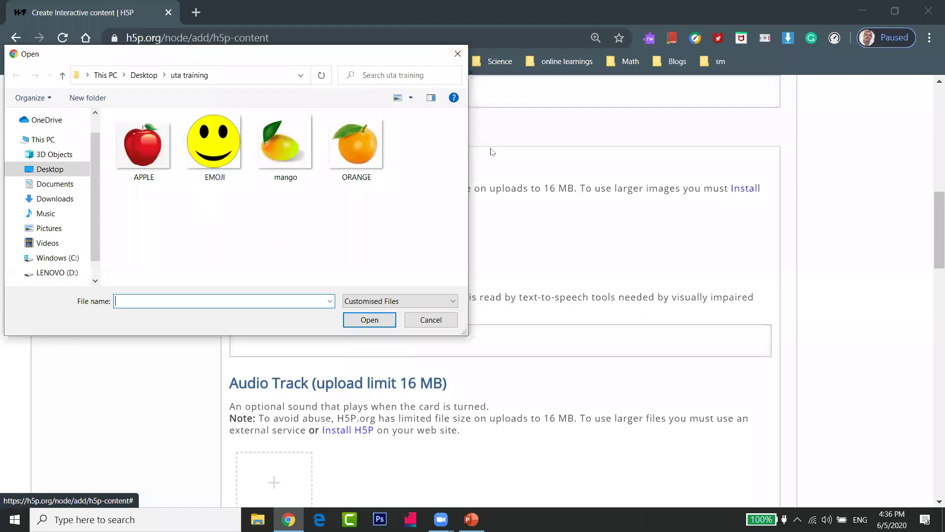
click(457, 53)
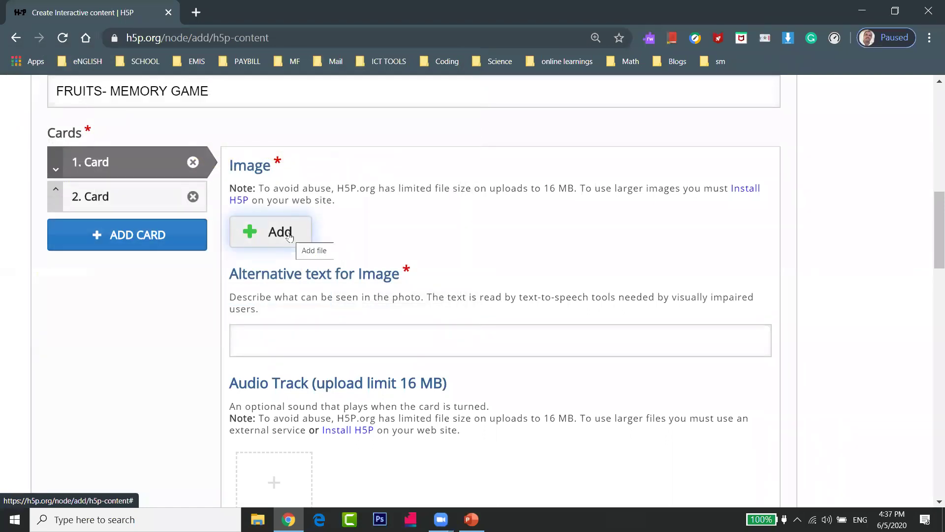
click(290, 235)
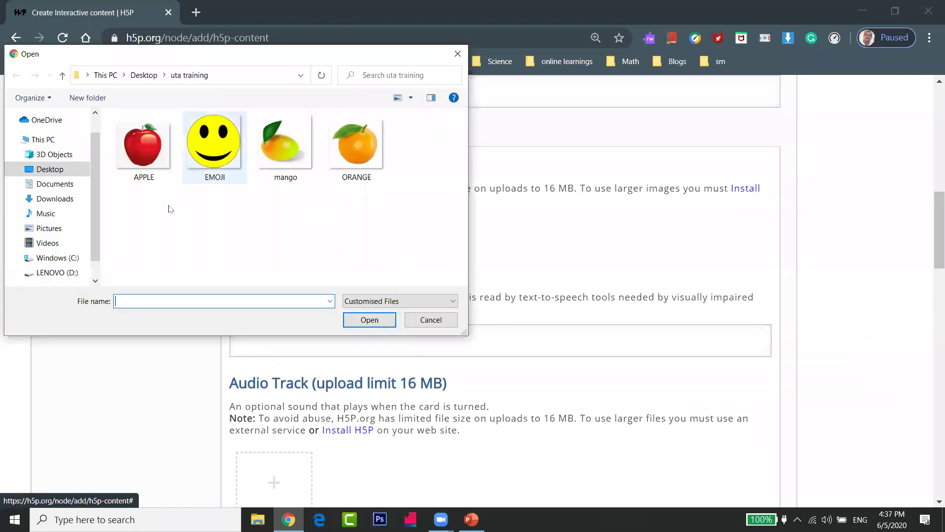
click(145, 153)
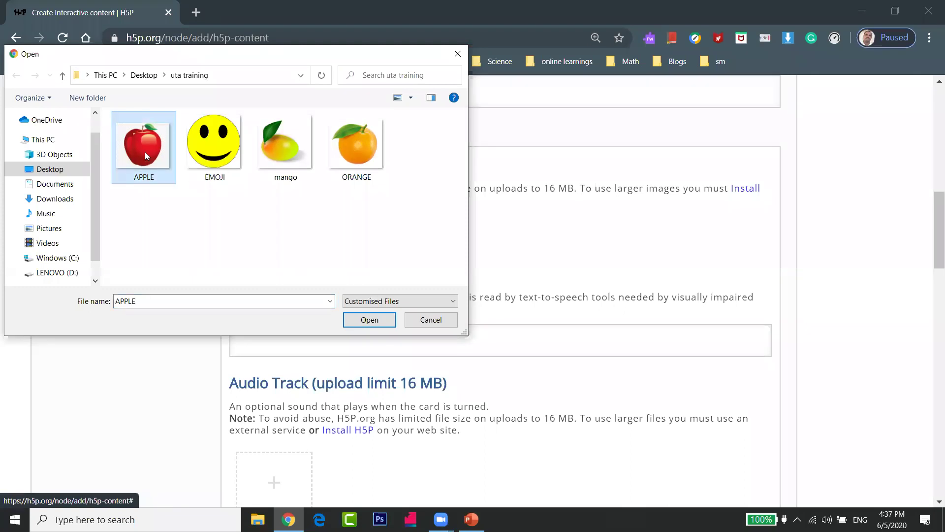
click(370, 321)
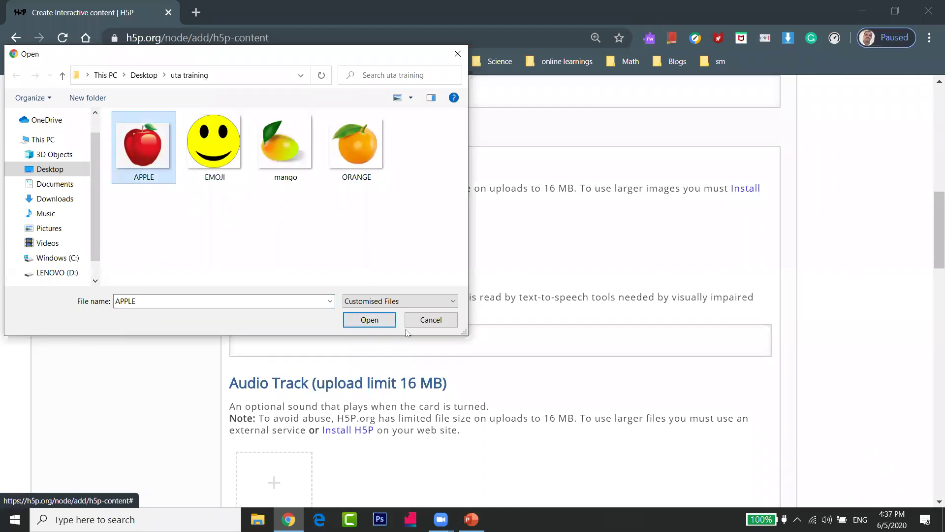
click(371, 321)
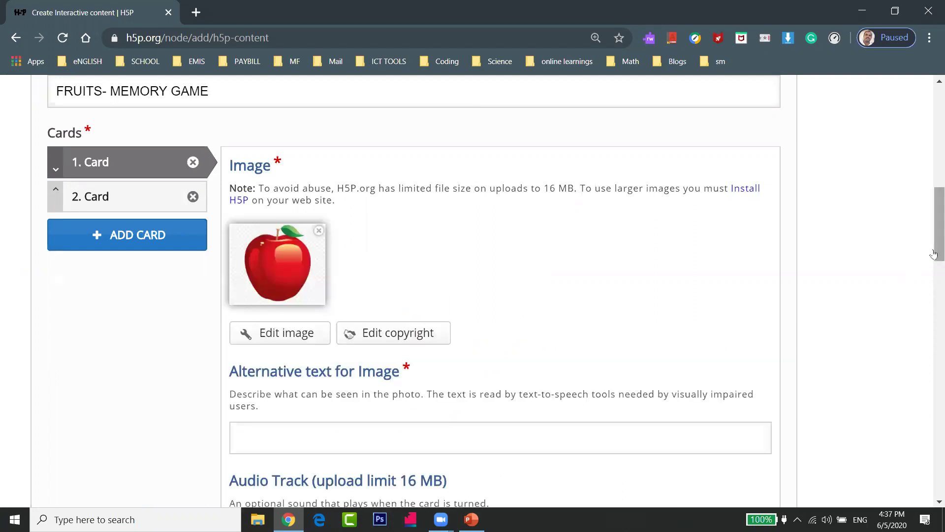
scroll(915, 266, down, 1)
scroll(306, 268, down, 1)
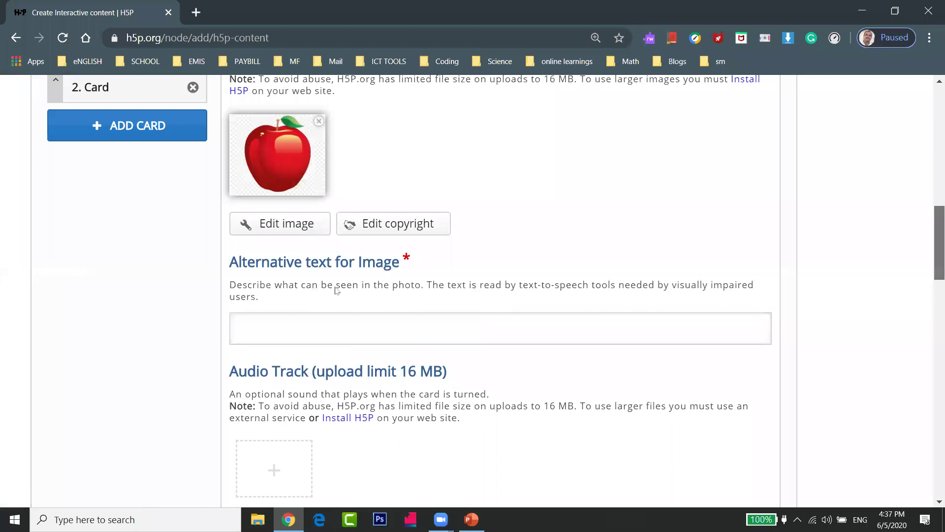
scroll(336, 291, down, 1)
scroll(336, 290, up, 1)
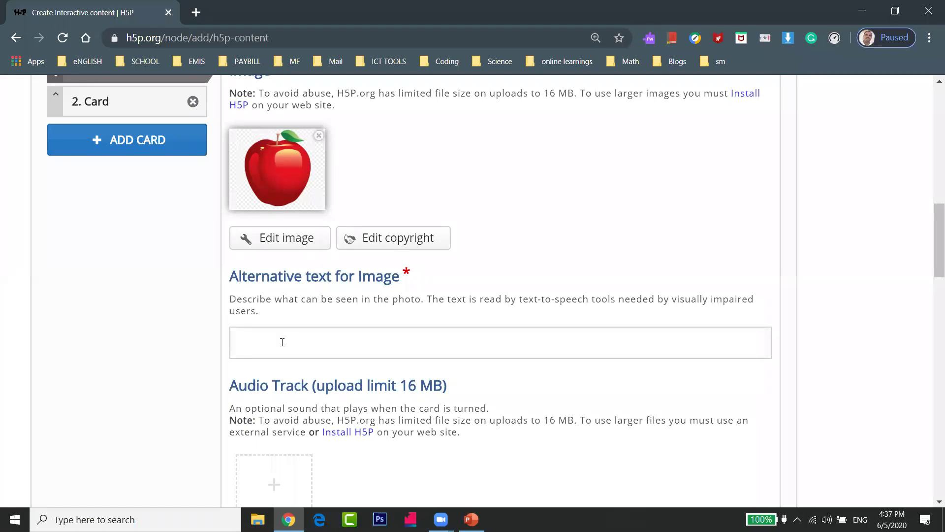
Set the first card image's alternative text to 'APPLE'
click(262, 345)
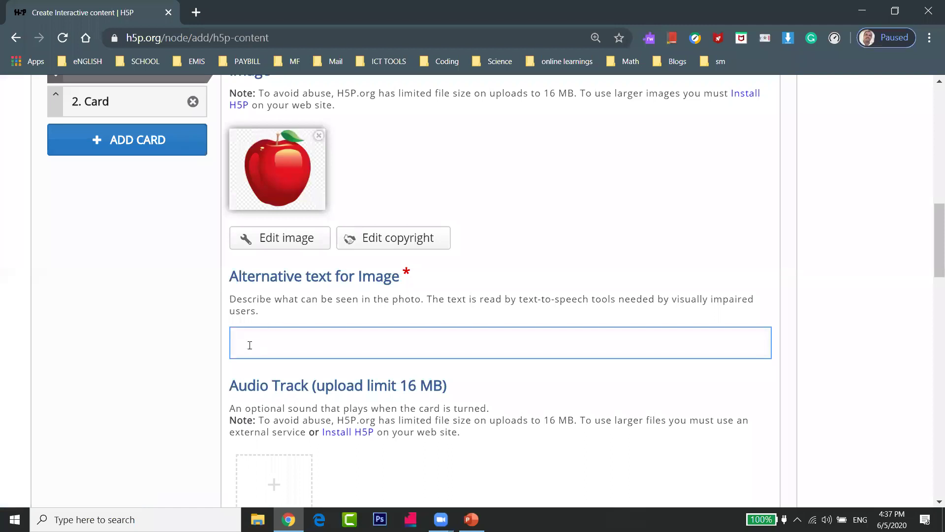
text(APPLE)
scroll(932, 276, down, 4)
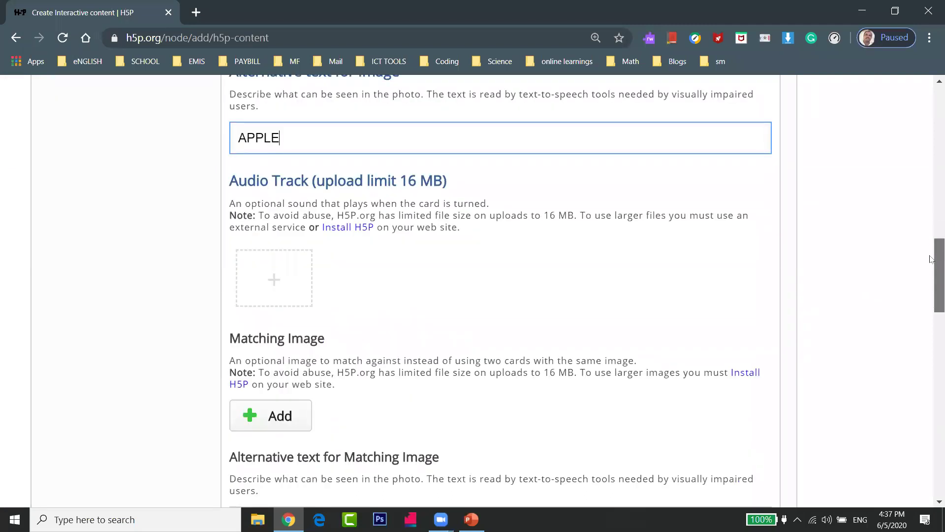
scroll(933, 231, down, 1)
scroll(932, 227, up, 7)
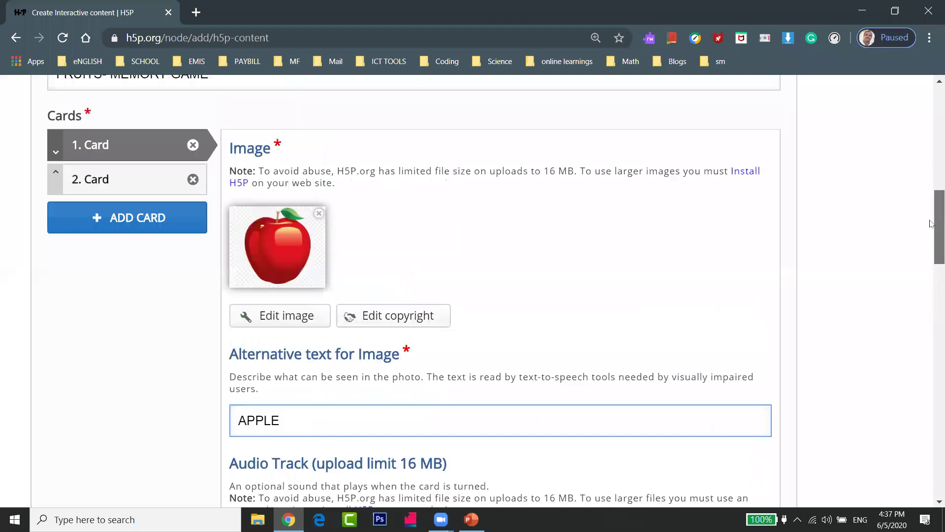
scroll(105, 222, up, 1)
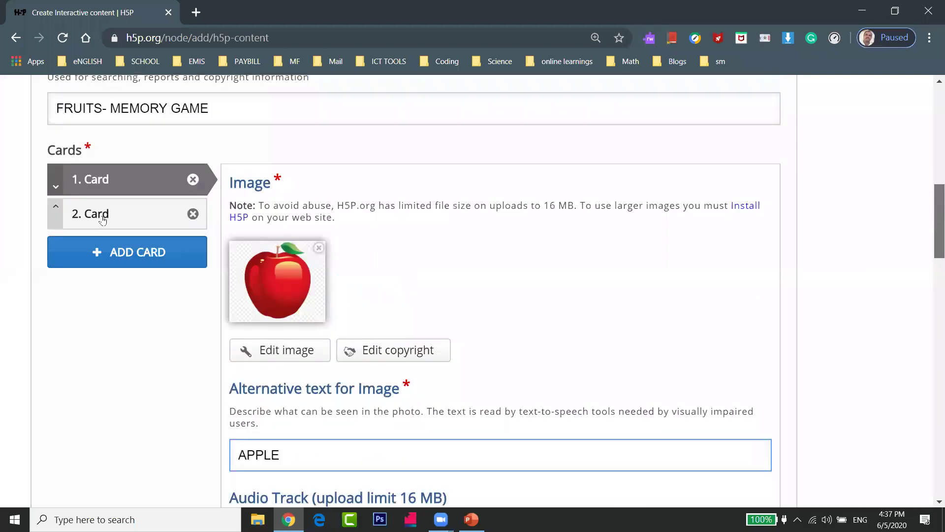
Upload the mango picture as card 2's image
click(102, 216)
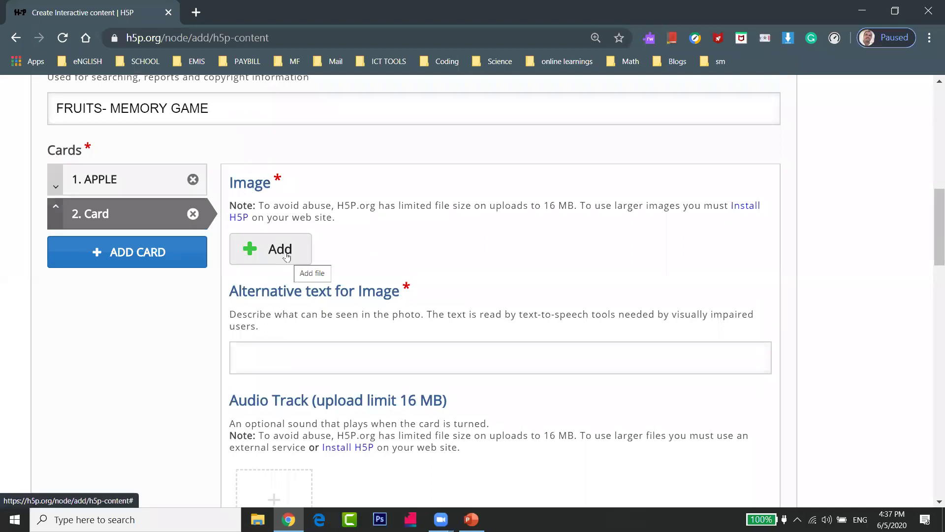
click(288, 255)
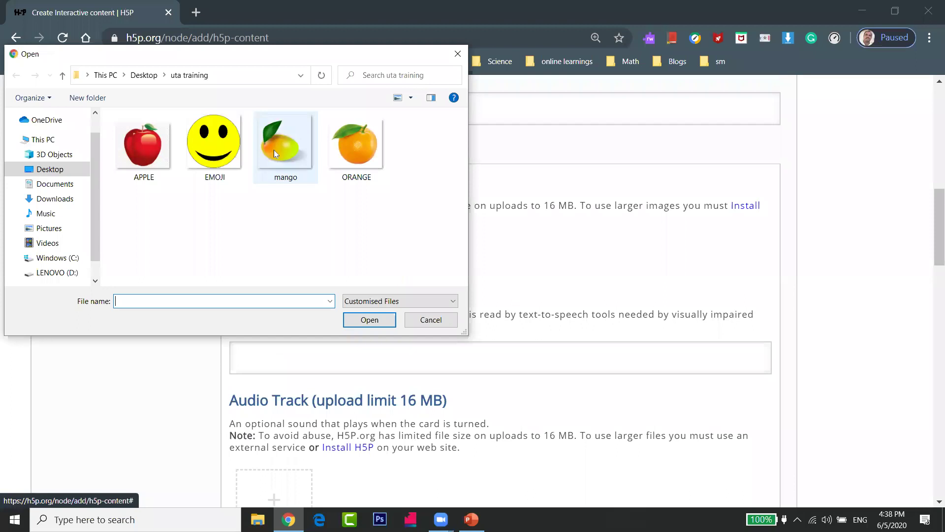
click(274, 150)
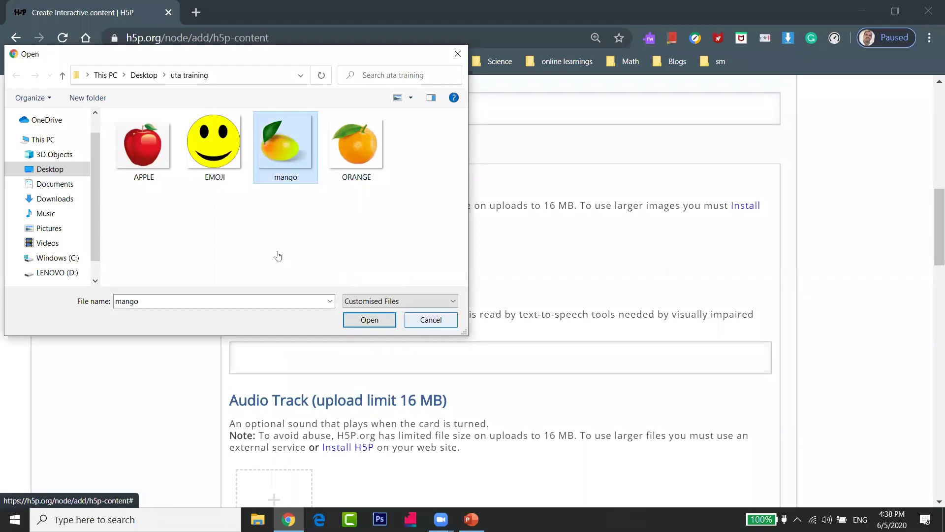
key(Return)
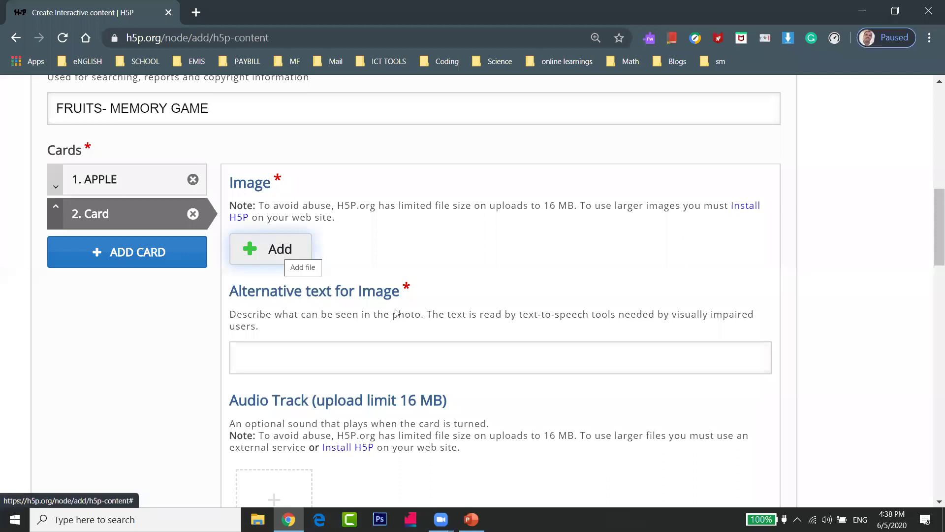
click(266, 238)
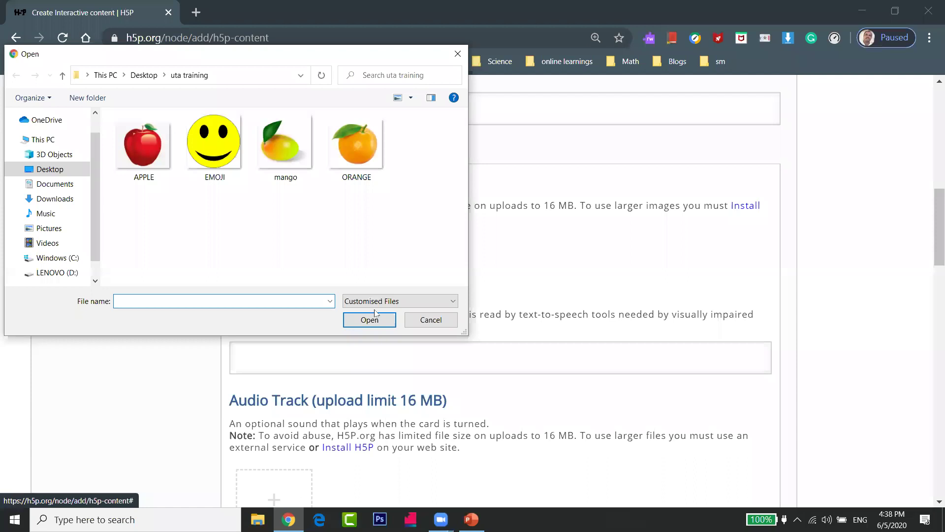
click(281, 149)
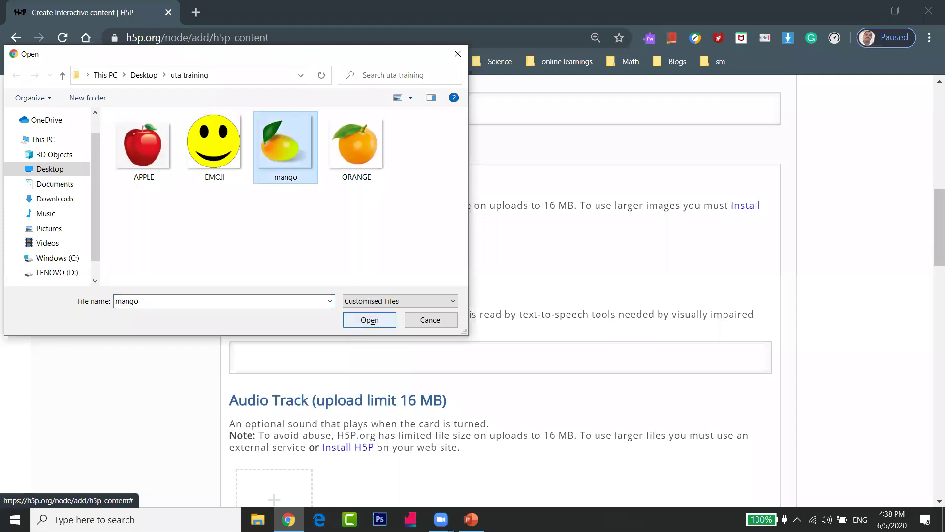
key(Return)
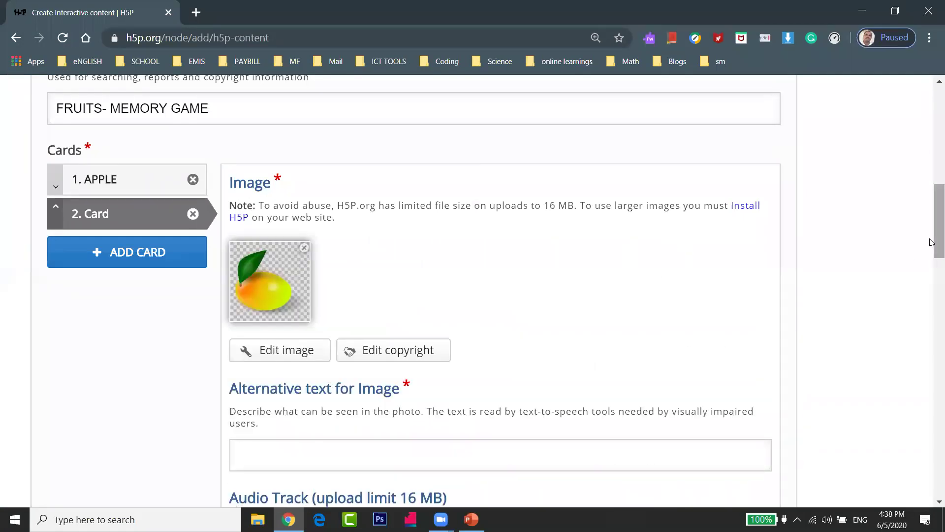
scroll(272, 183, down, 2)
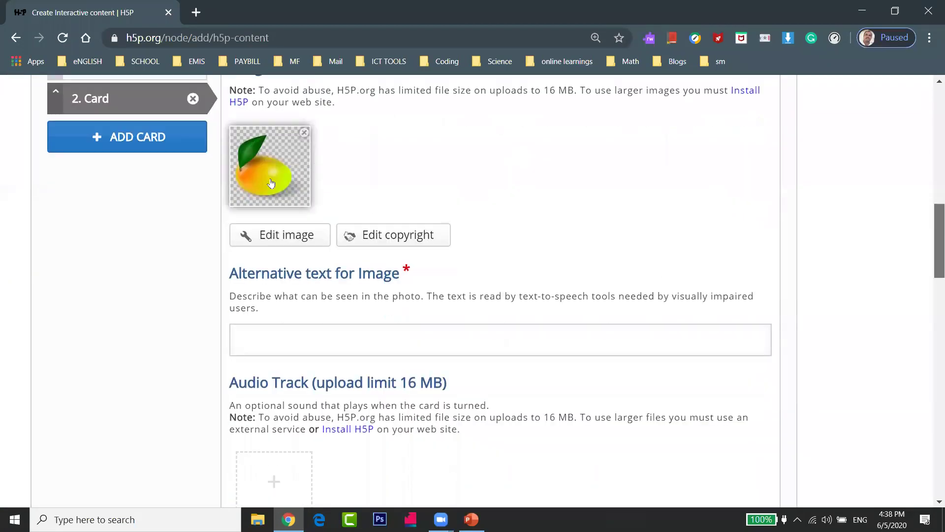
Set card 2's alternative text to 'MANGO' so the list reads 2. MANGO
click(268, 345)
text(MAN)
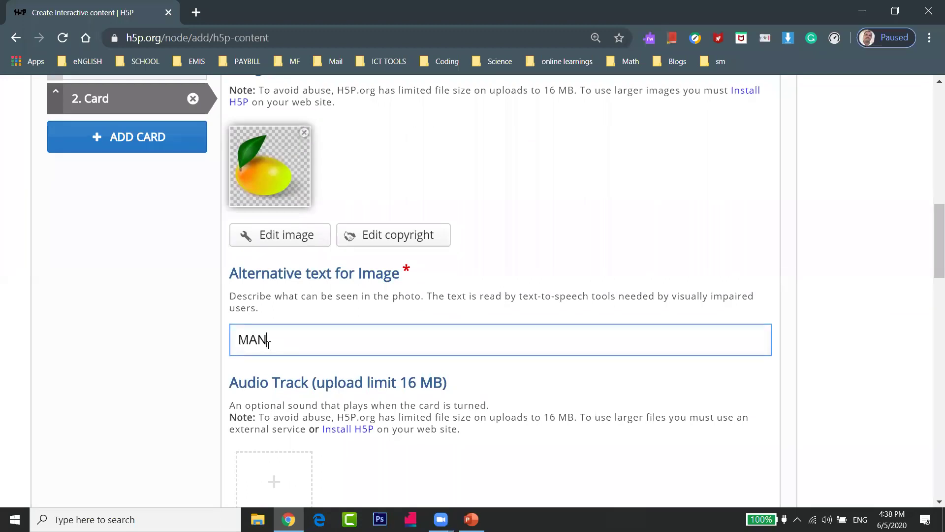
text(GO)
drag(932, 273, 934, 253)
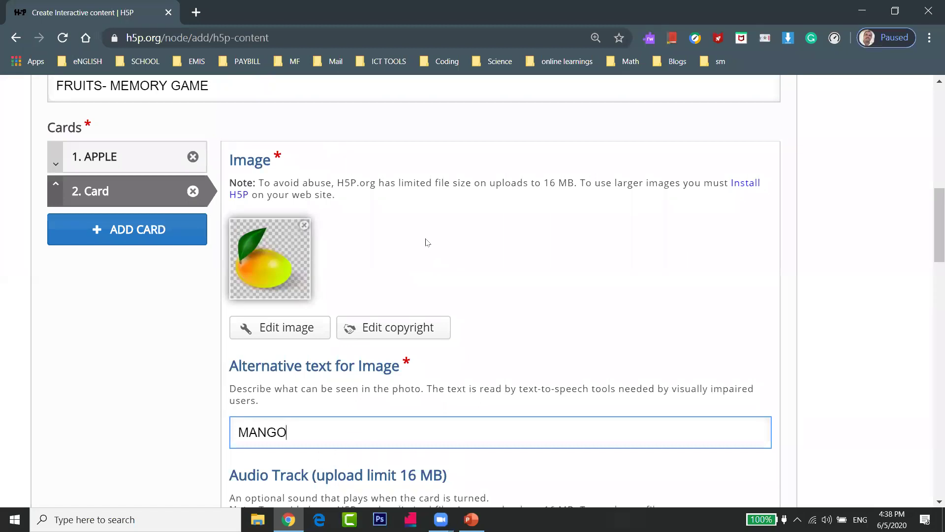
click(402, 252)
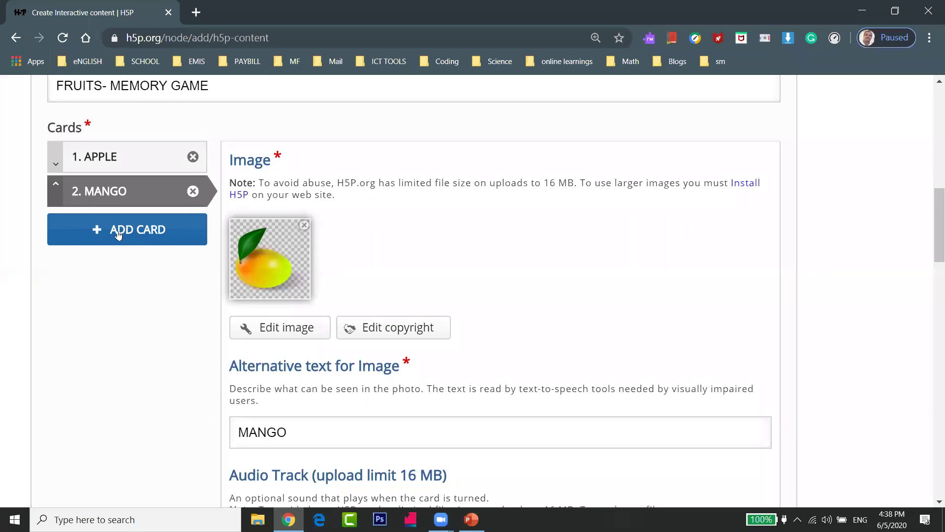
Add a third card and upload the ORANGE picture as its image
click(118, 233)
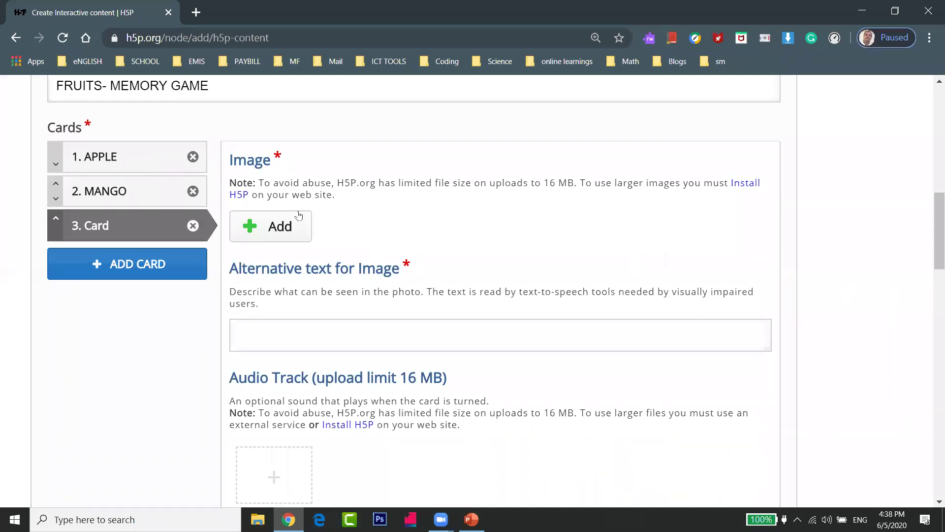
click(114, 163)
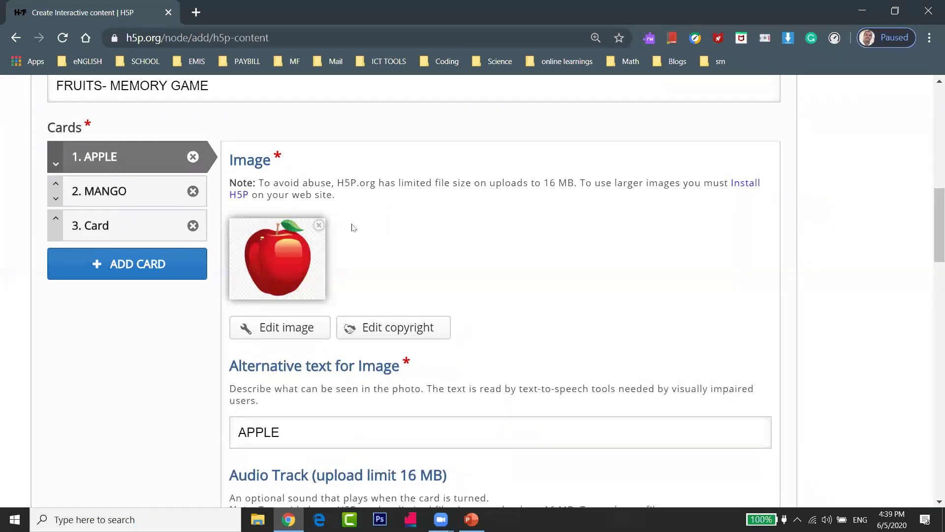
click(106, 227)
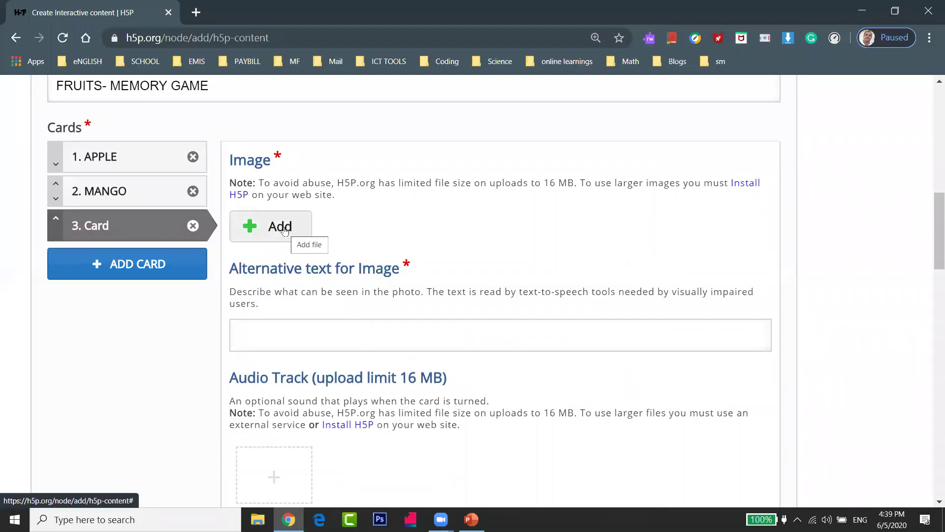
click(285, 229)
click(350, 157)
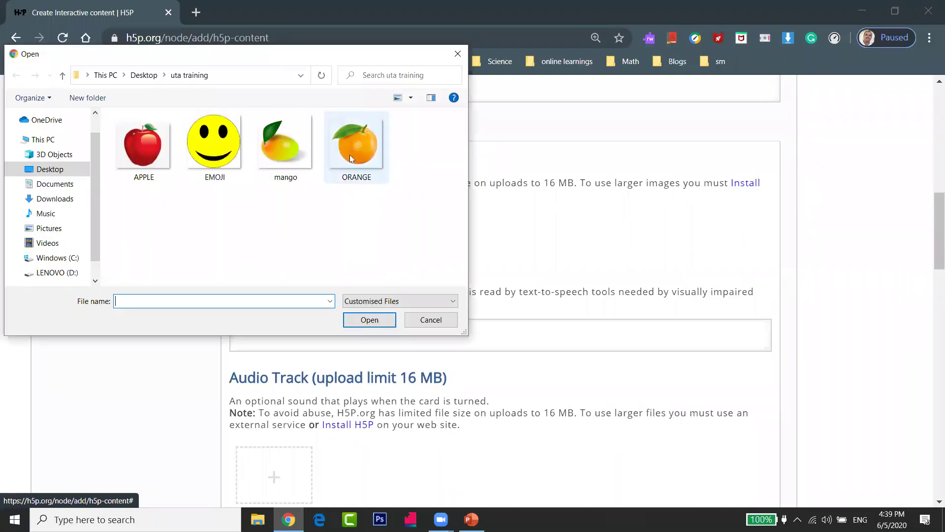
click(365, 321)
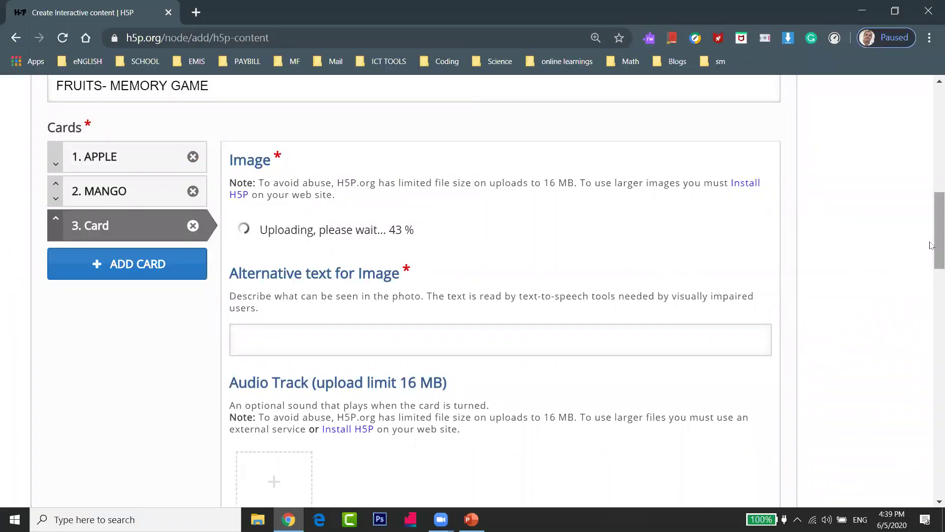
Set card 3's image alternative text to ORANGE and review the card list
scroll(931, 250, down, 1)
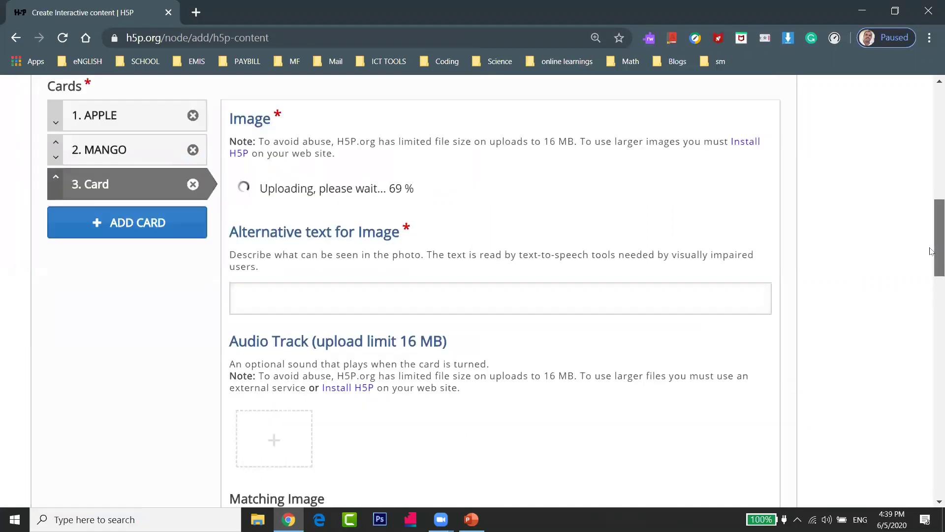
scroll(931, 252, down, 1)
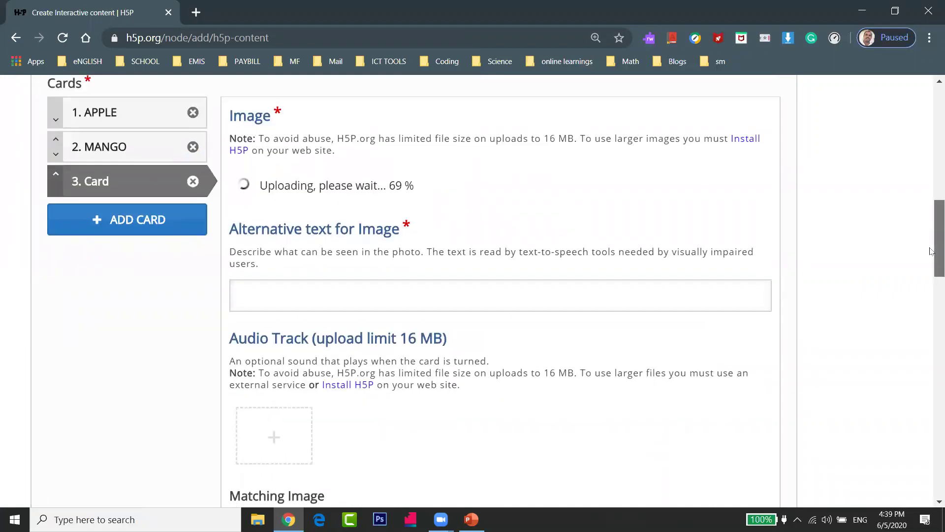
click(265, 294)
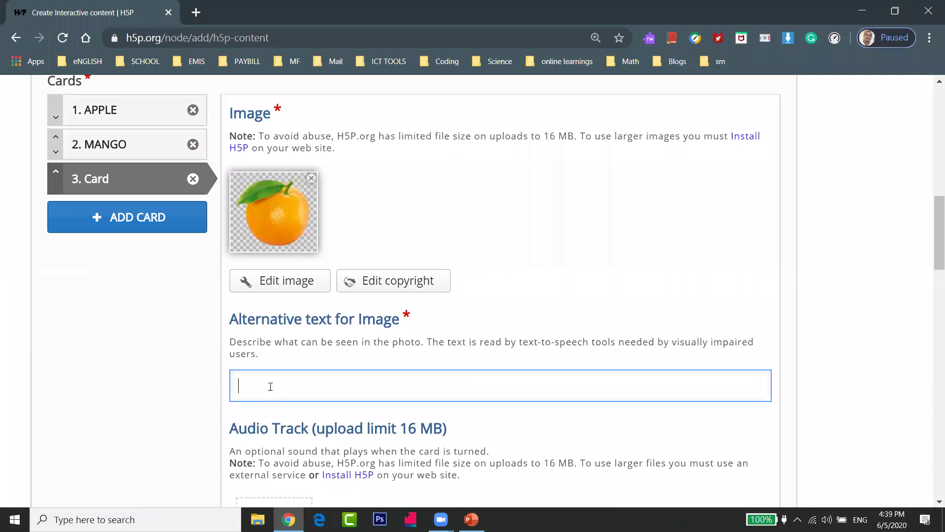
text(ORANGE)
drag(932, 226, 932, 307)
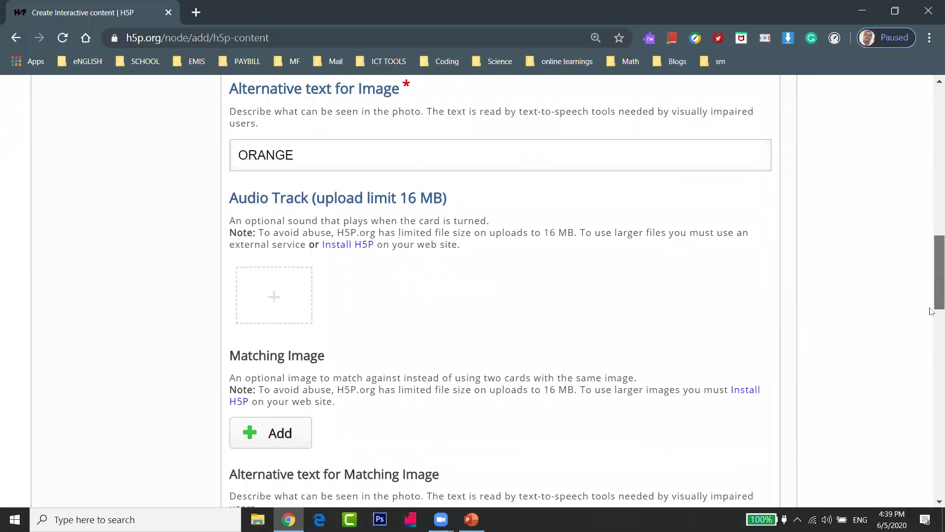
scroll(932, 318, down, 3)
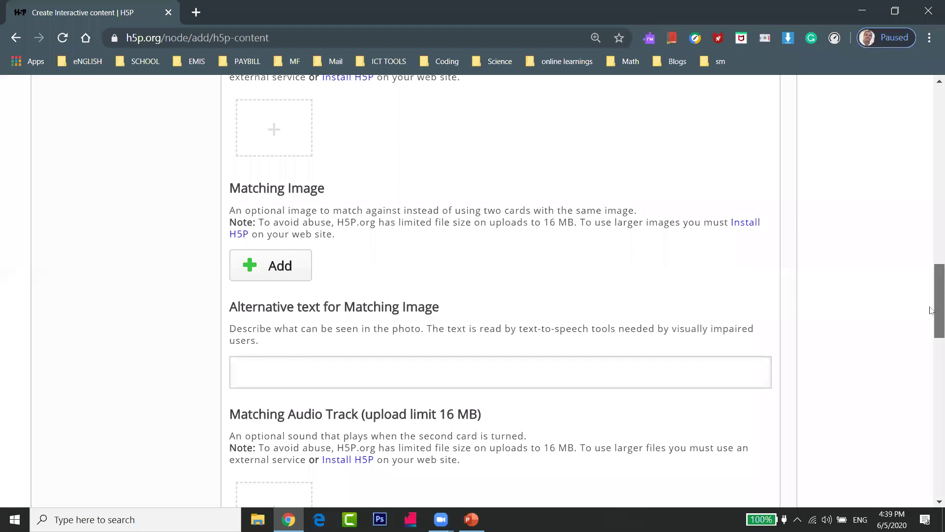
scroll(931, 310, down, 2)
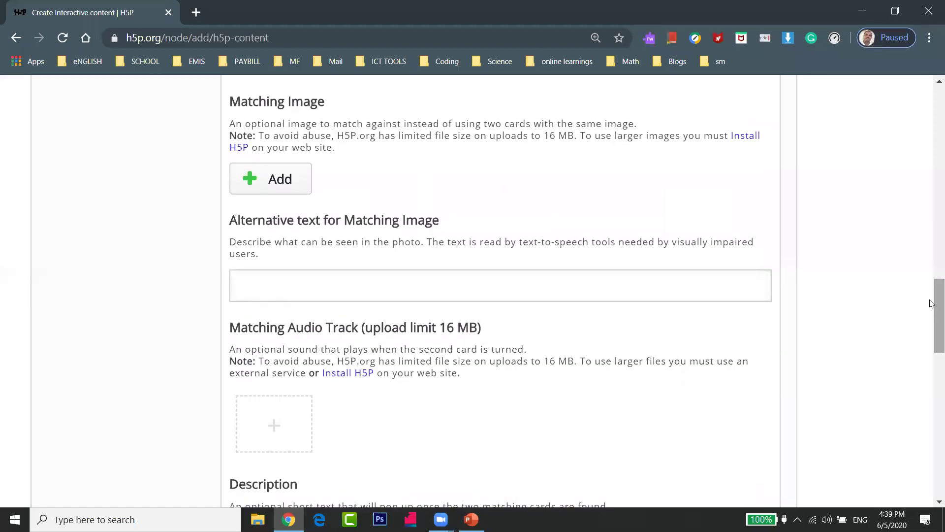
scroll(932, 302, up, 1)
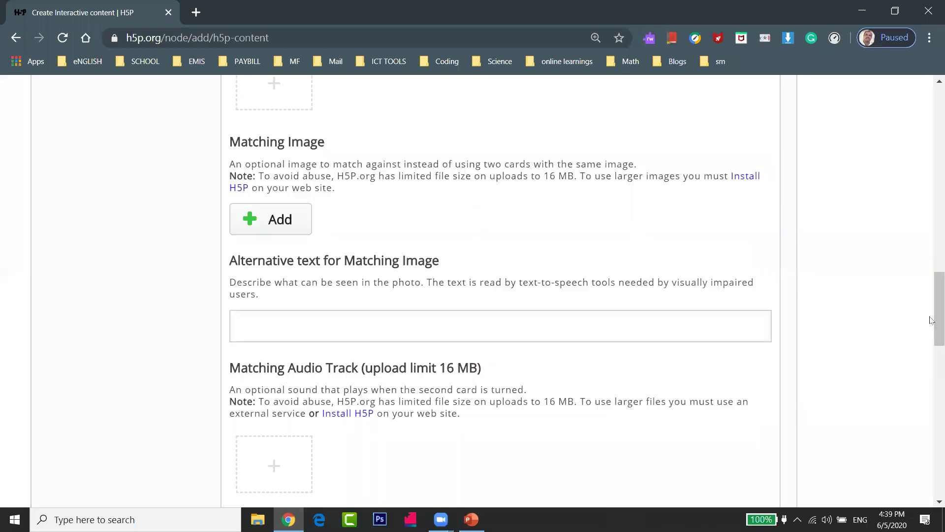
scroll(297, 239, up, 5)
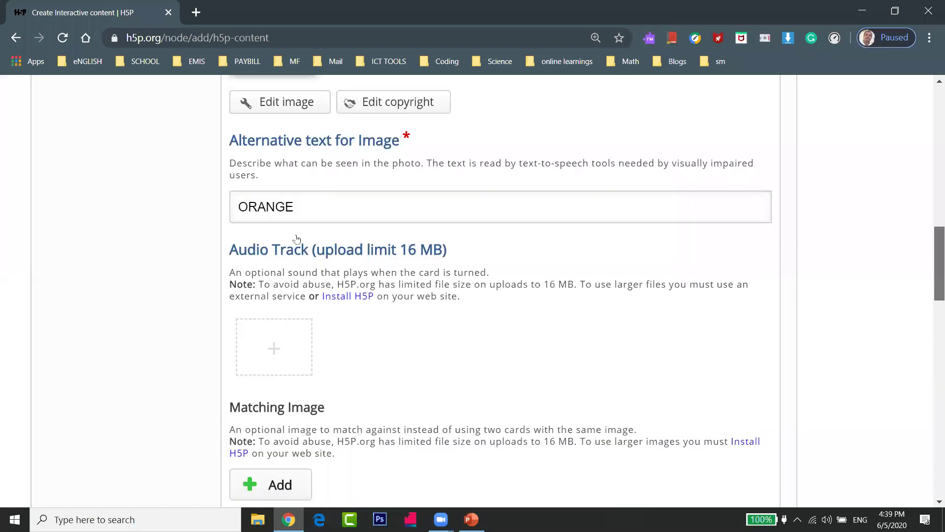
scroll(443, 253, up, 3)
scroll(877, 272, up, 2)
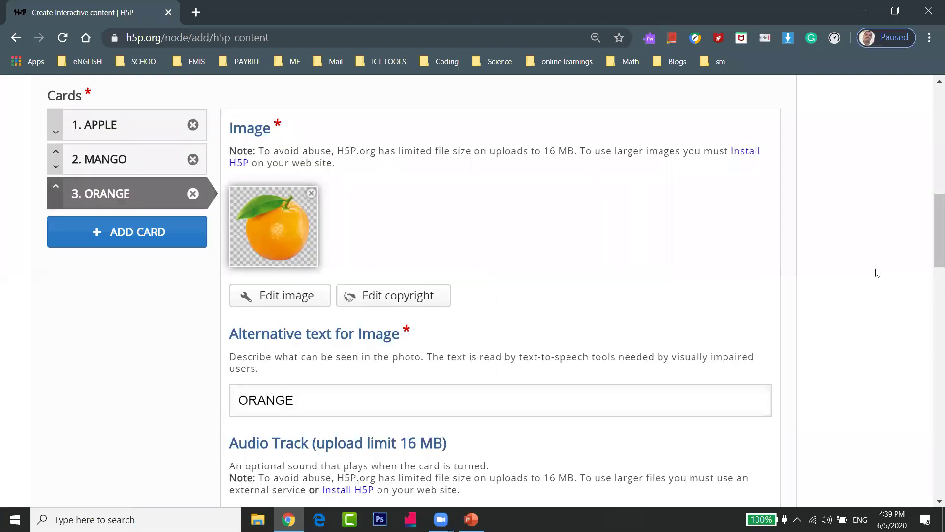
drag(933, 258, 931, 276)
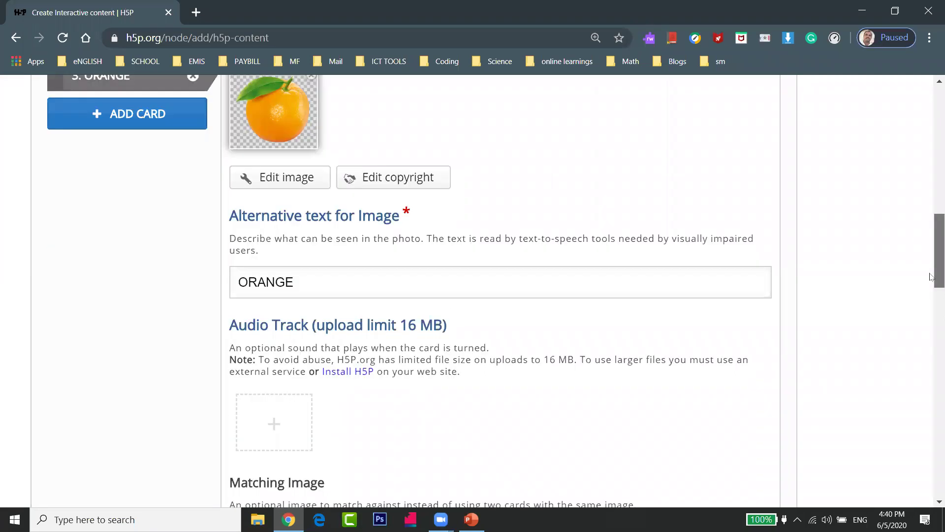
scroll(374, 178, down, 5)
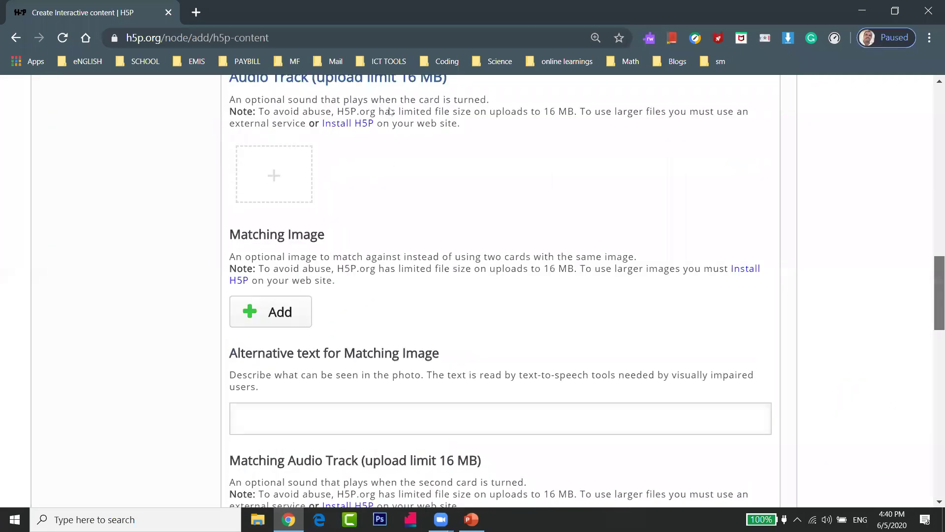
scroll(368, 90, down, 2)
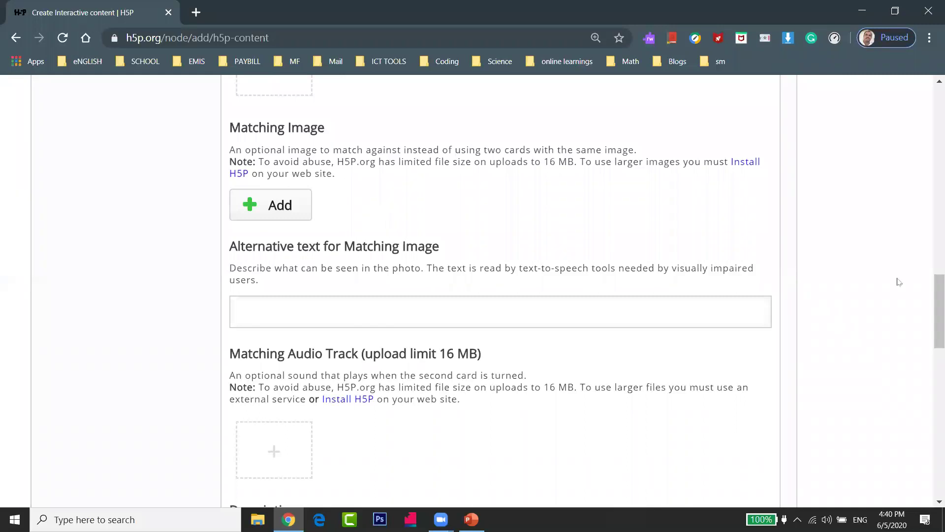
drag(932, 338, 932, 359)
scroll(932, 360, down, 6)
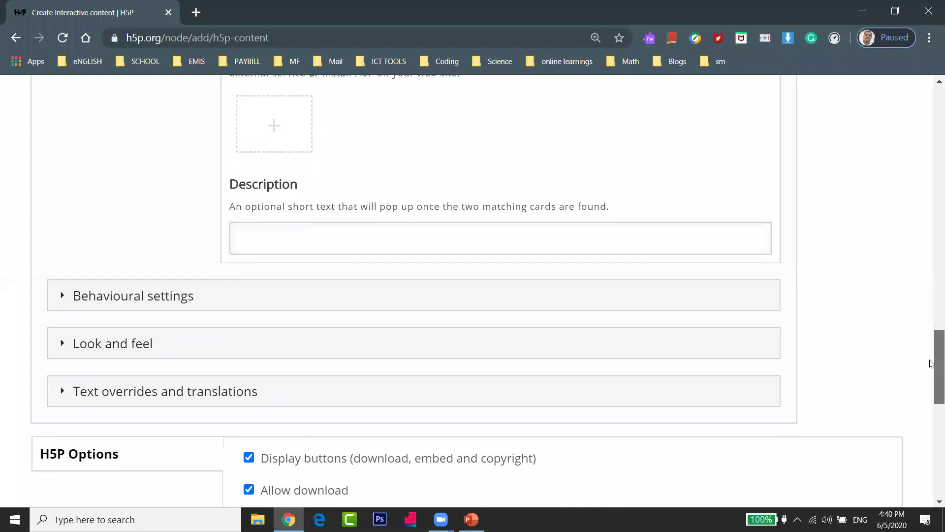
scroll(932, 248, up, 15)
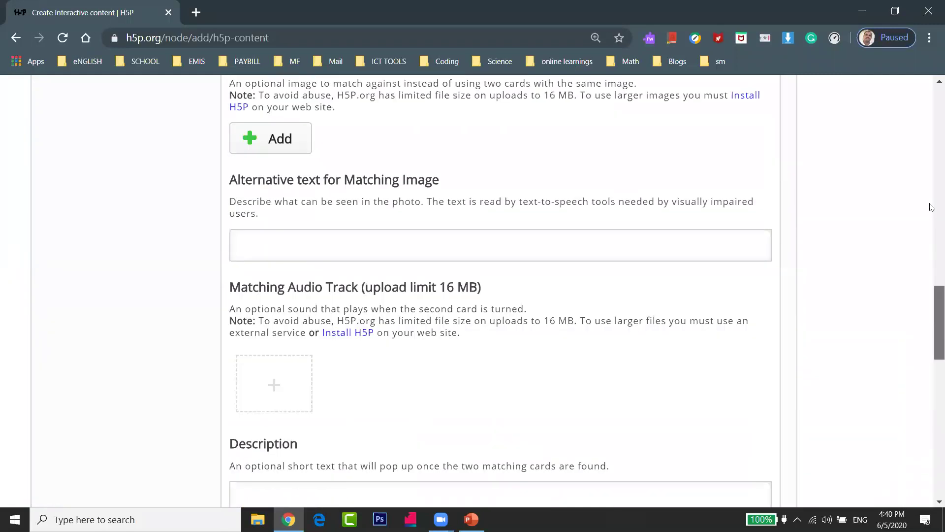
scroll(932, 324, down, 15)
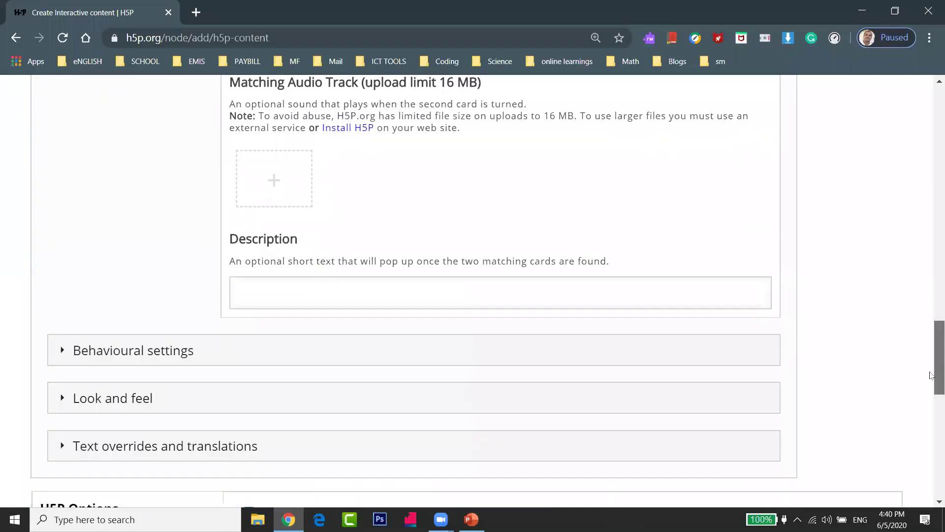
scroll(120, 345, down, 1)
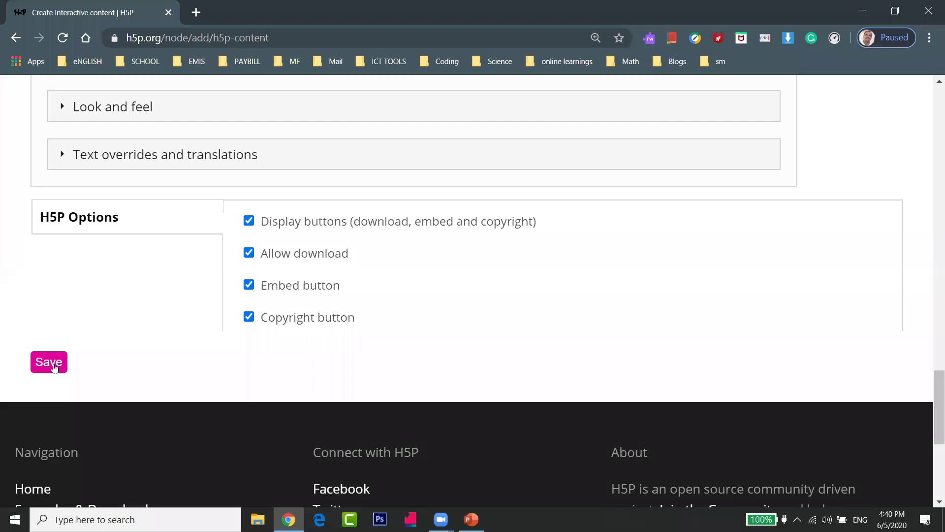
Save the FRUITS- MEMORY GAME as created content
click(55, 365)
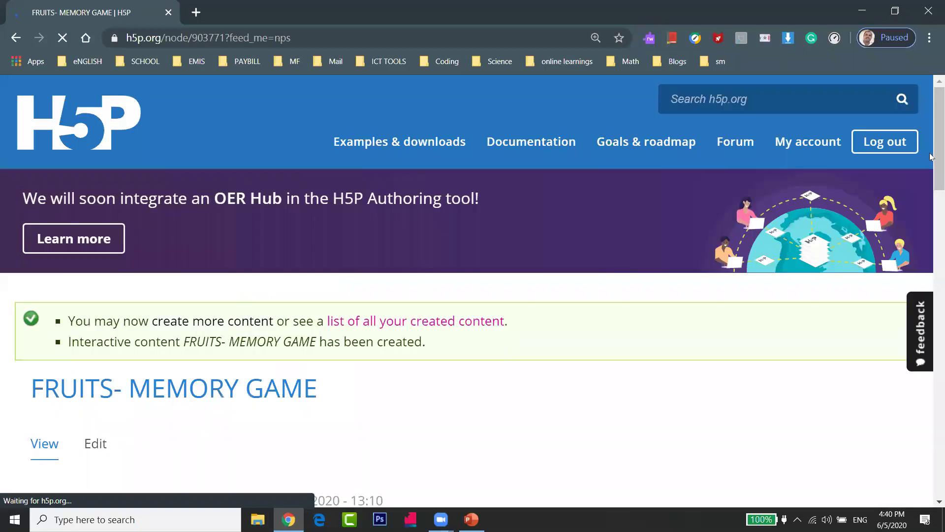
click(932, 279)
scroll(933, 280, down, 1)
Zoom the view page out to 75% and bring the face-down card grid into view
key(ctrl+minus)
key(ctrl+minus)
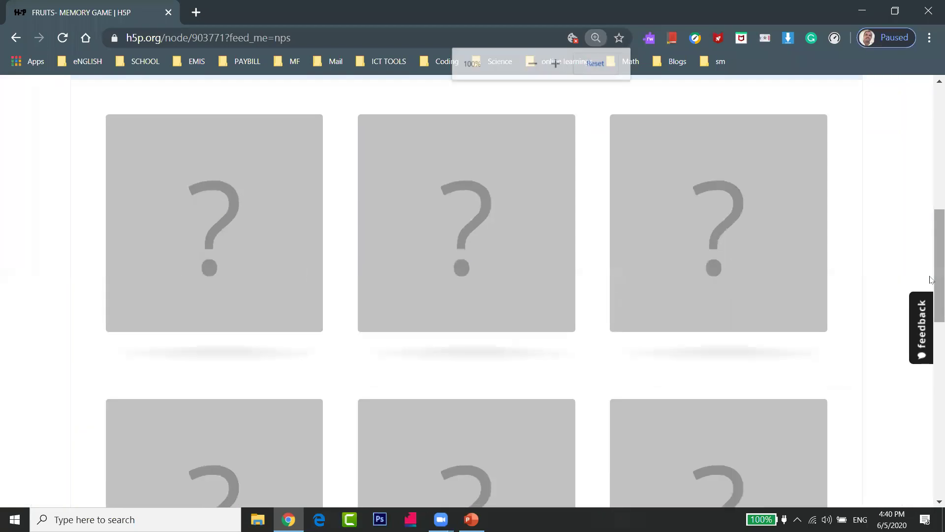
key(ctrl+minus)
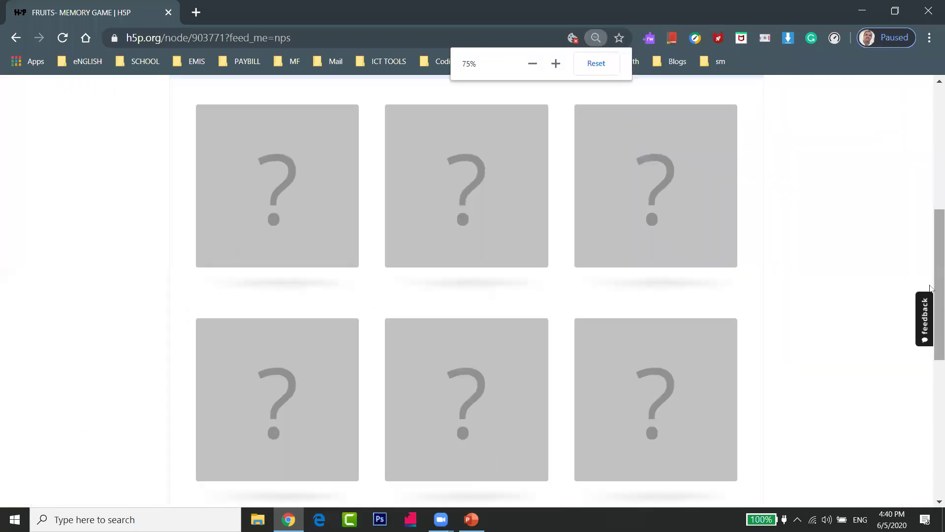
scroll(931, 239, up, 4)
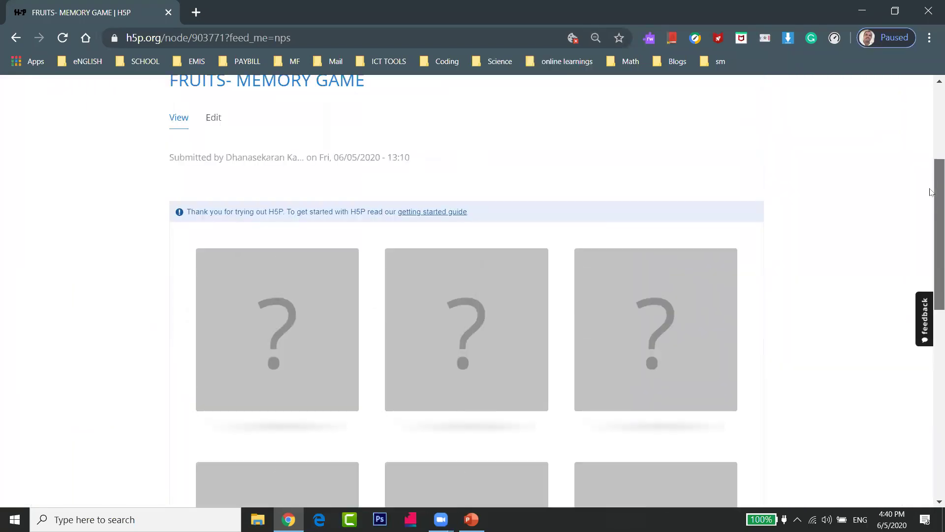
scroll(931, 259, down, 1)
scroll(931, 258, down, 4)
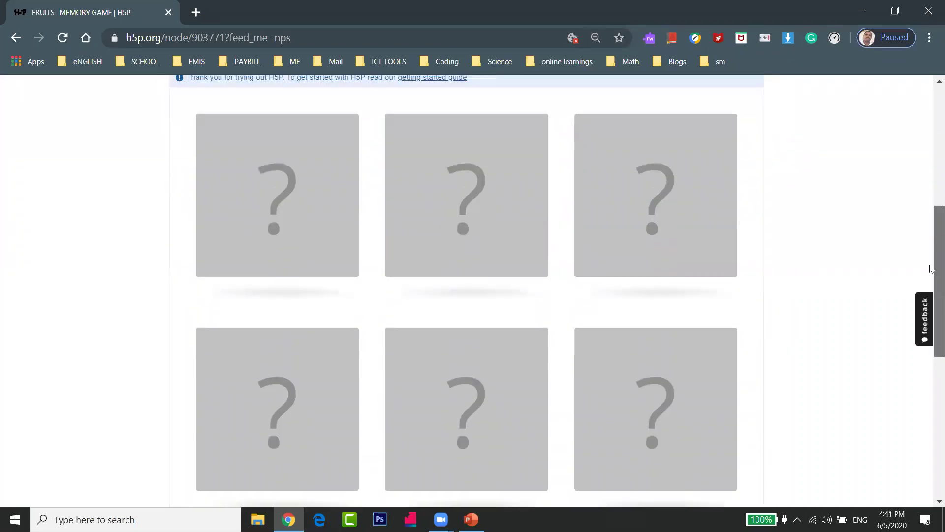
Flip cards in the test play until the orange pair is matched
click(302, 206)
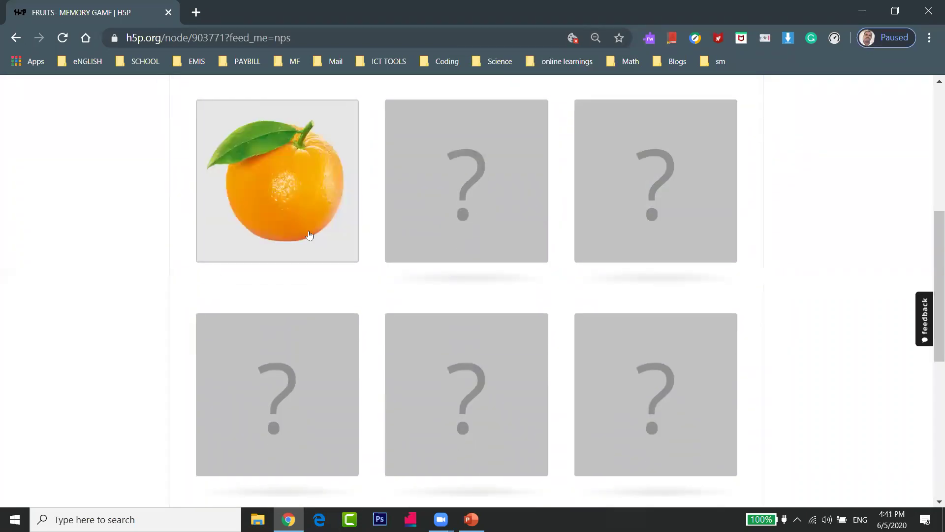
click(420, 375)
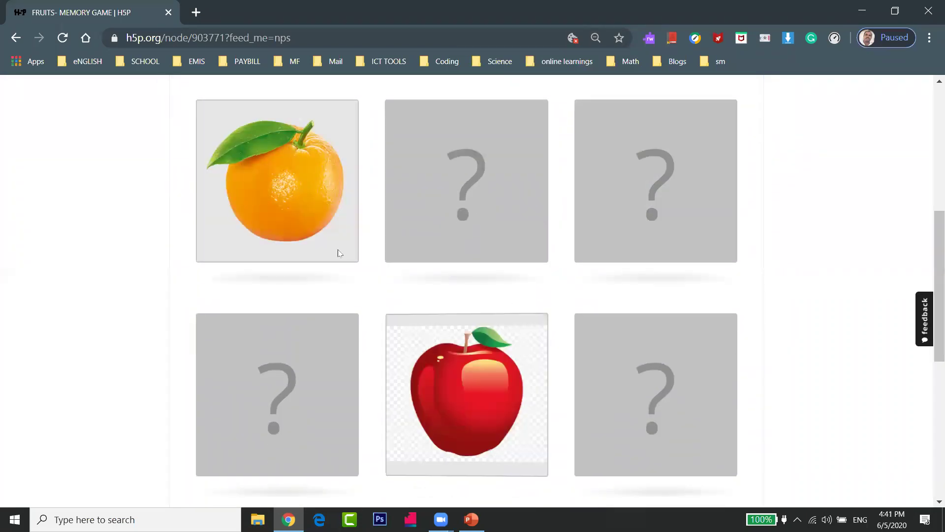
click(454, 211)
click(311, 379)
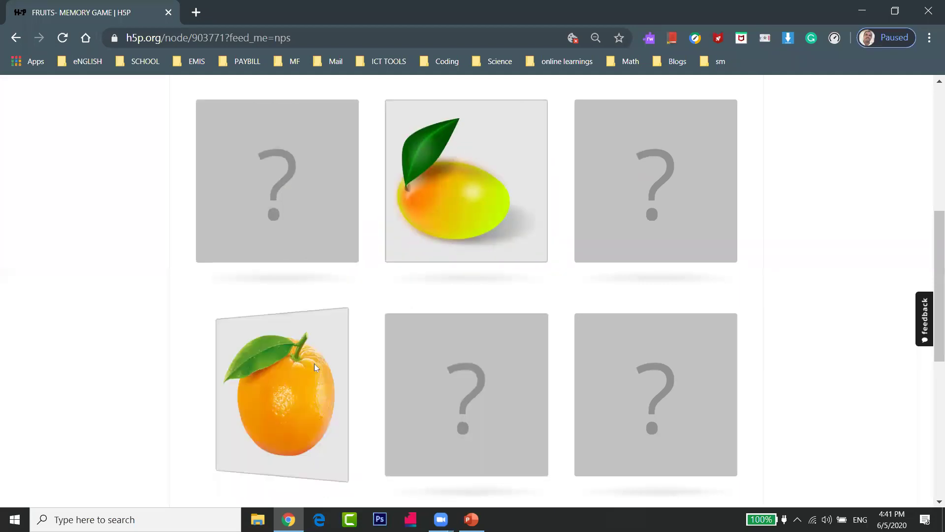
click(310, 281)
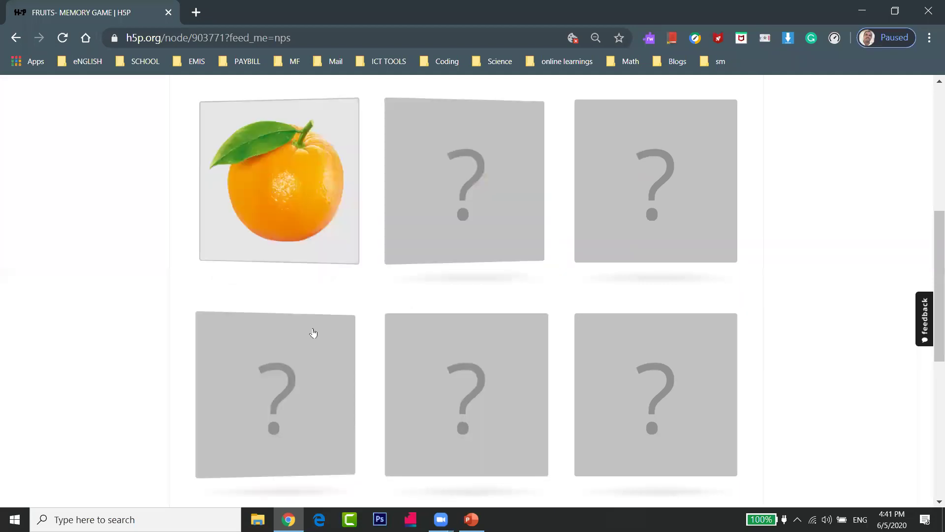
click(301, 382)
Match the mango and apple pairs, finishing with Good work! after 12 turns
click(445, 384)
click(653, 222)
click(470, 210)
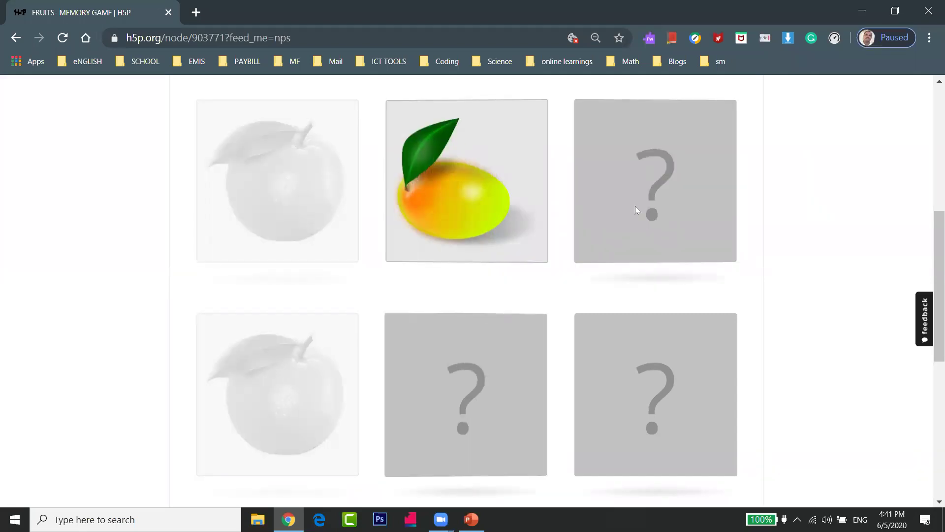
click(636, 209)
click(615, 376)
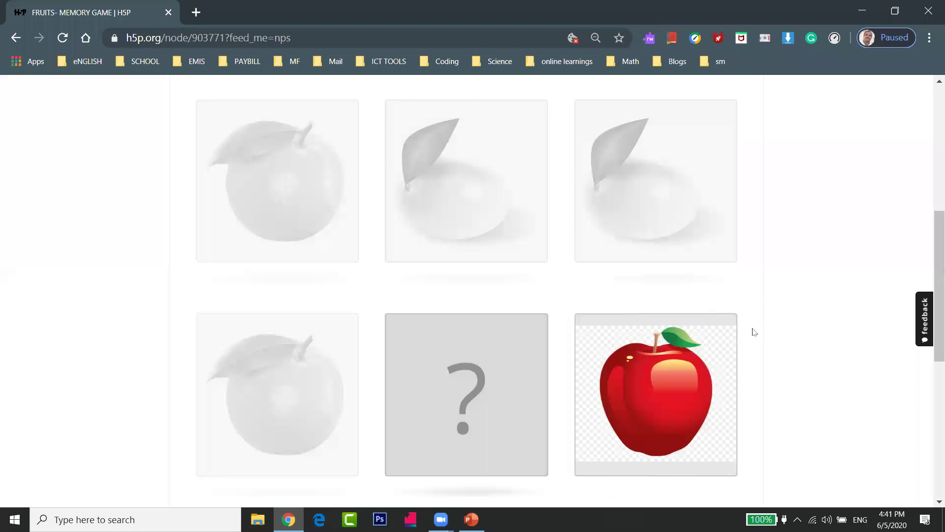
scroll(925, 266, down, 5)
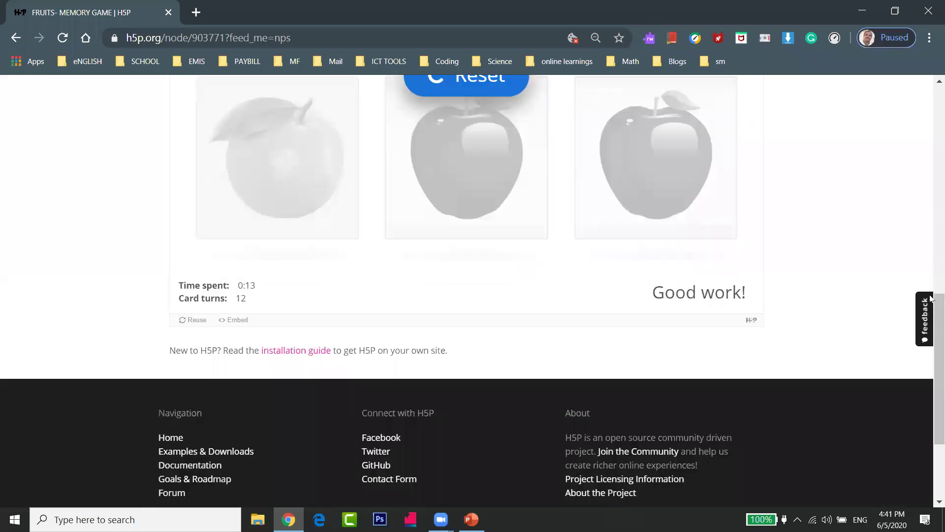
scroll(931, 272, up, 1)
scroll(931, 264, up, 3)
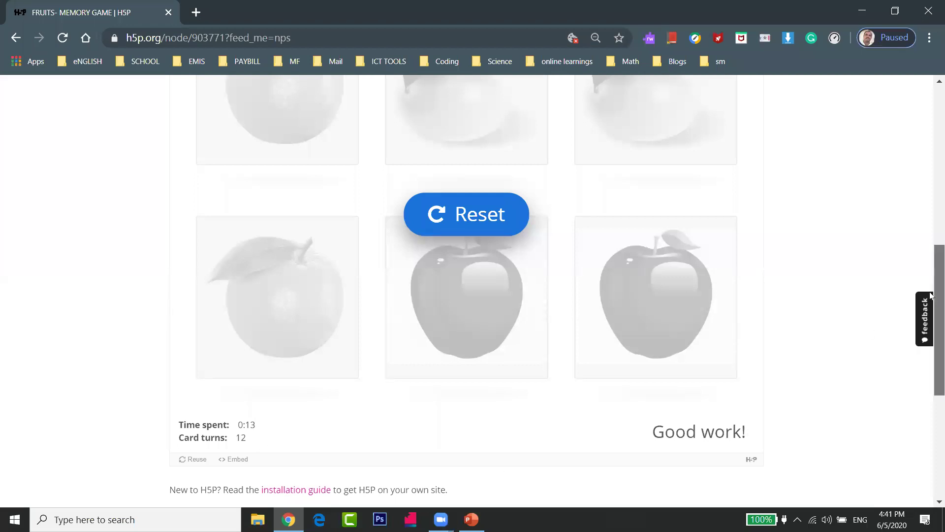
scroll(930, 287, up, 1)
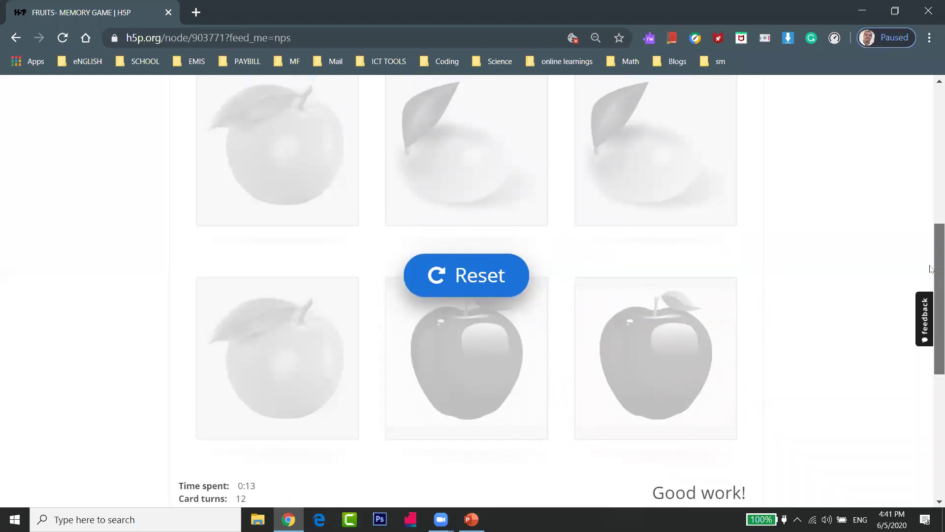
scroll(932, 268, up, 2)
Restore the browser zoom and open the game's Edit tab
scroll(932, 233, up, 3)
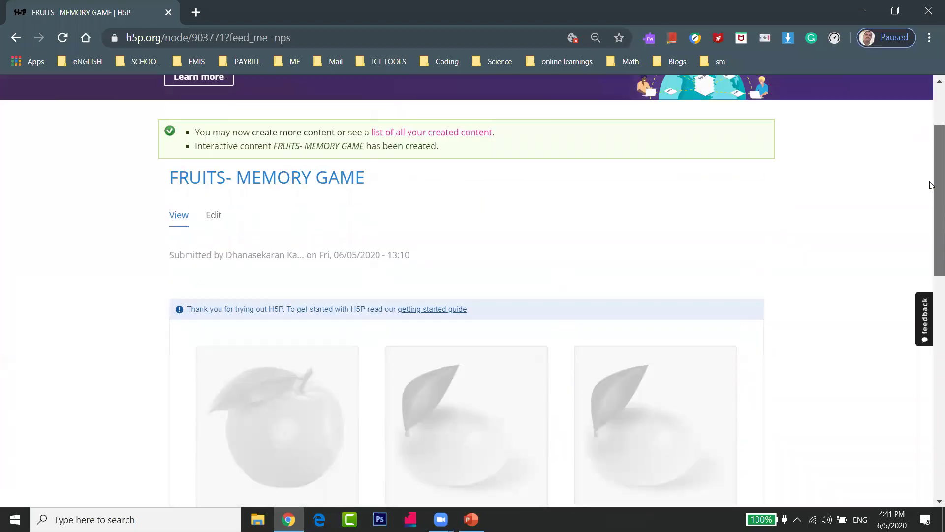
scroll(931, 180, up, 1)
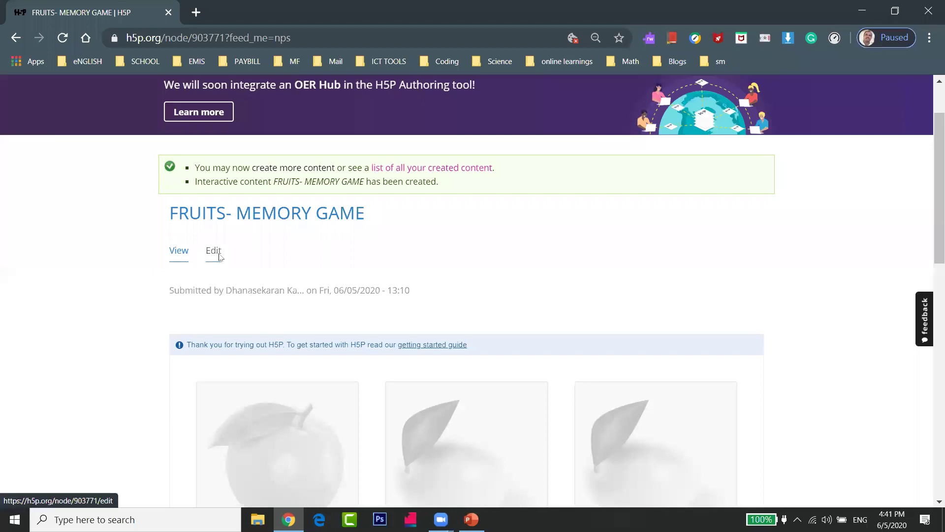
key(ctrl+plus)
key(ctrl+plus)
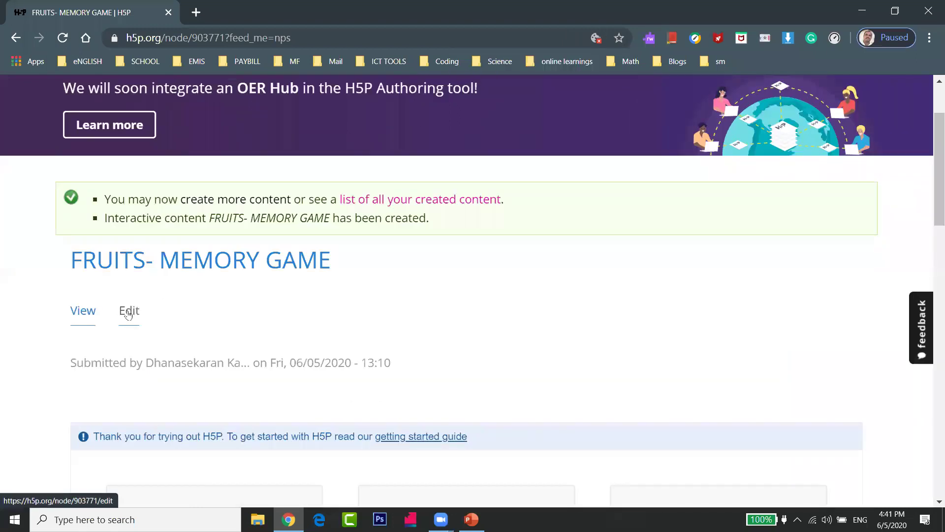
click(128, 314)
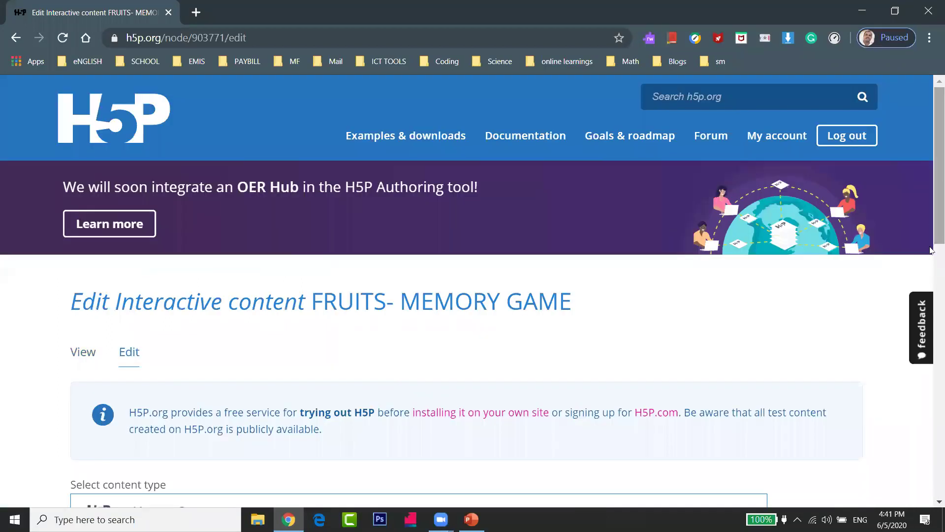
Scroll the editor down to the APPLE card's empty Audio Track field
scroll(931, 266, down, 5)
scroll(932, 270, down, 8)
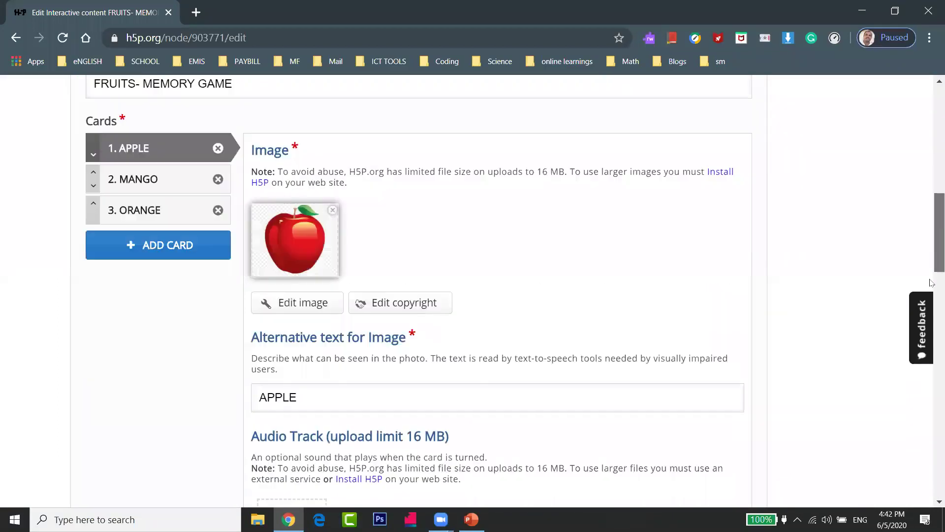
scroll(931, 292, down, 1)
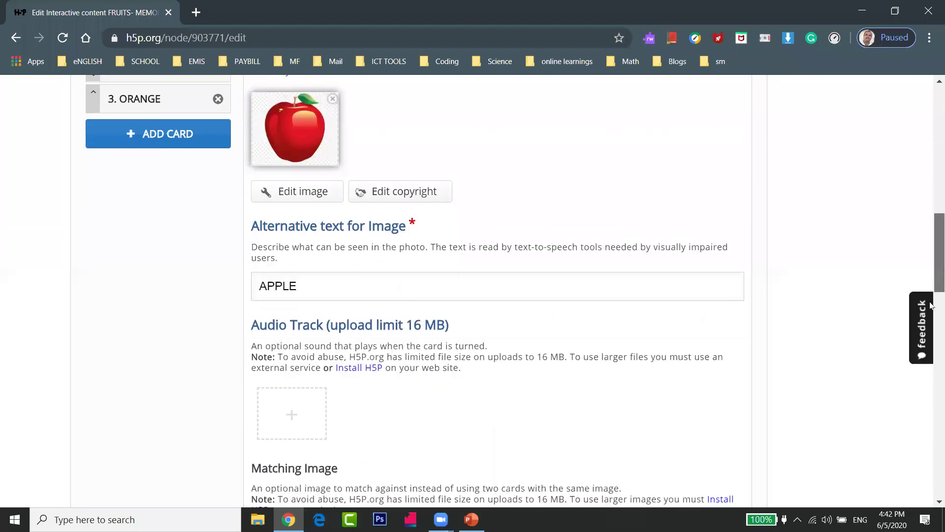
scroll(930, 273, down, 1)
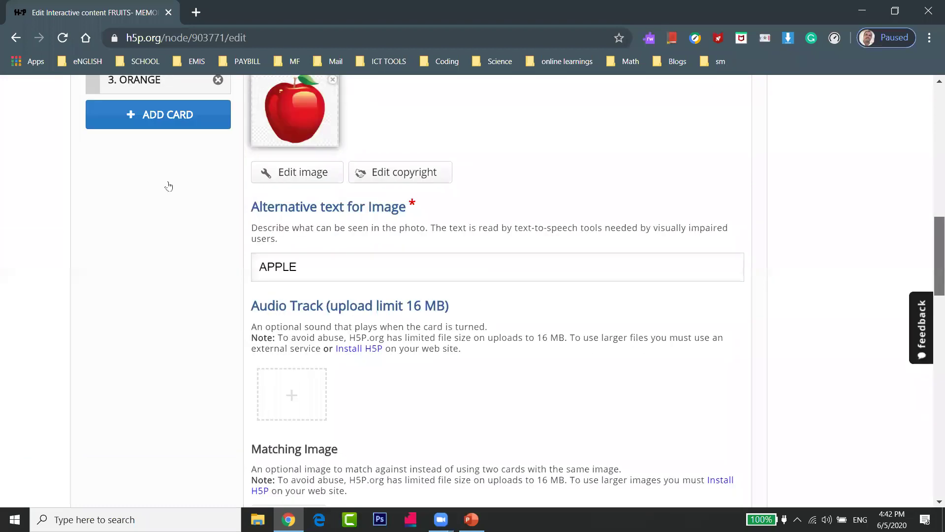
scroll(186, 189, up, 3)
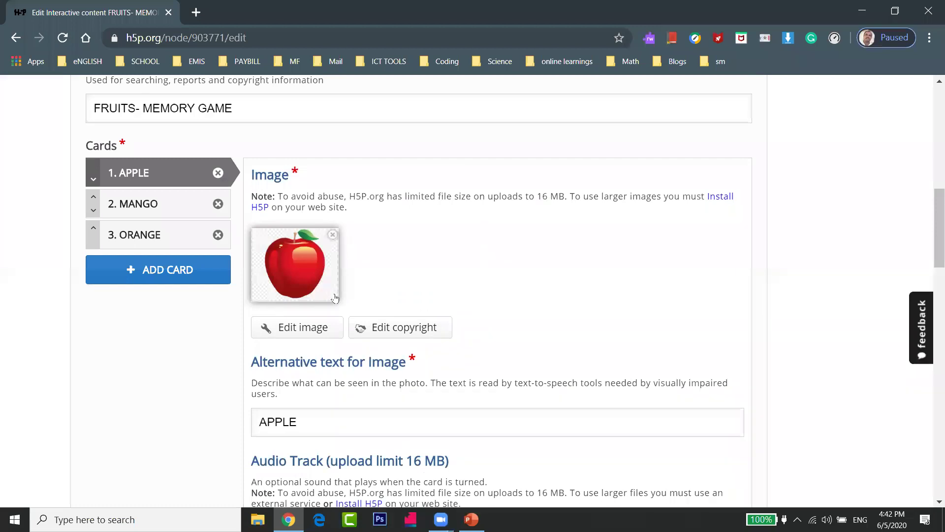
scroll(335, 294, down, 3)
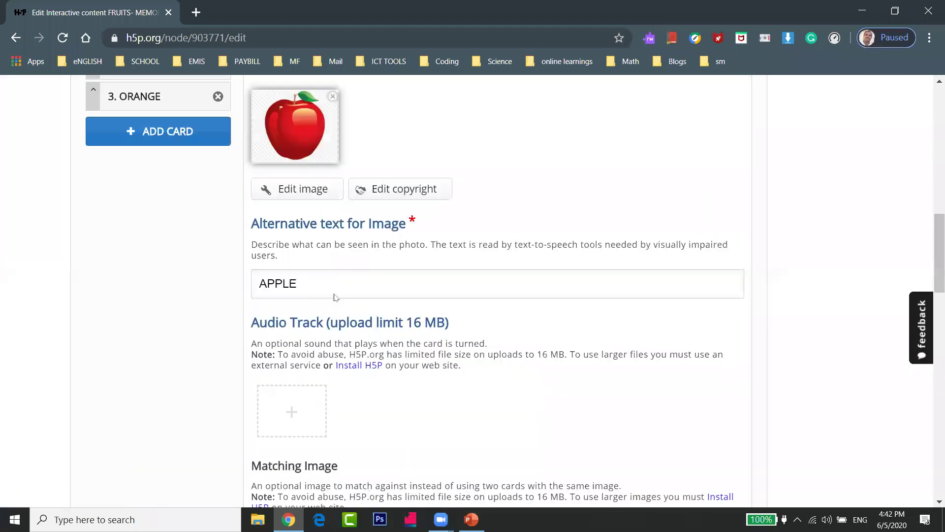
scroll(335, 297, down, 2)
scroll(294, 197, down, 2)
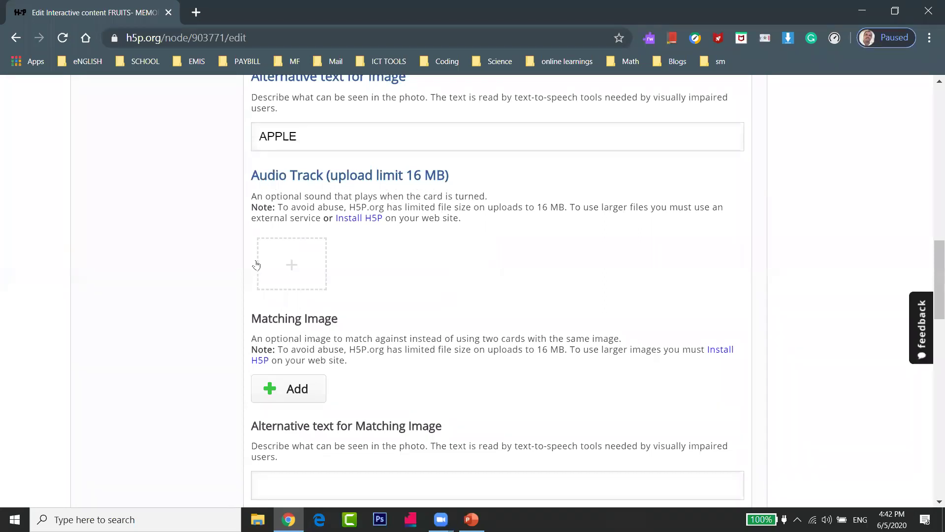
Open the APPLE card's Audio Track dialog and switch to the Audio Recorder tab
click(292, 266)
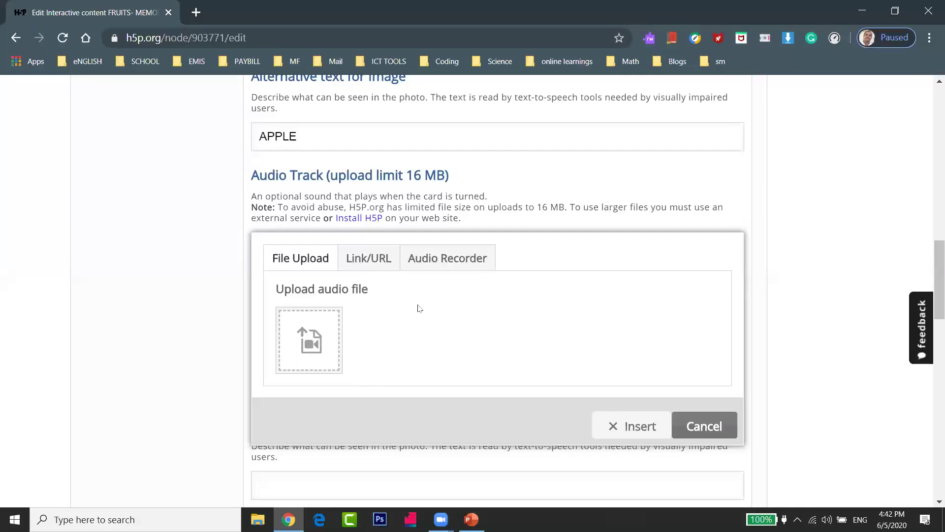
click(374, 264)
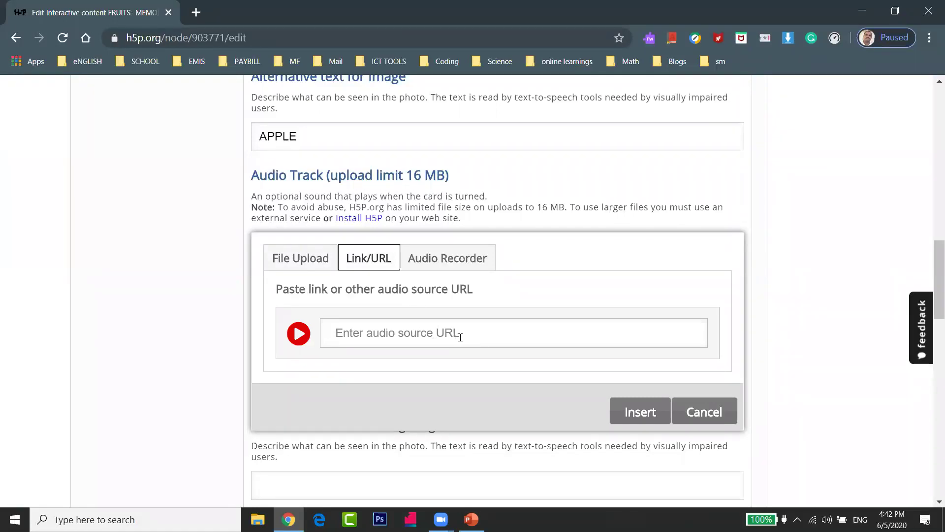
click(442, 263)
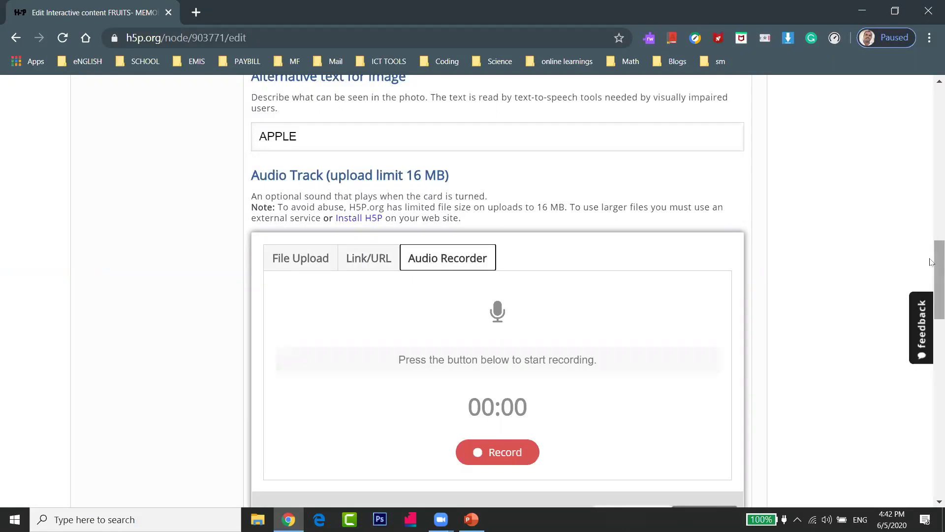
scroll(931, 263, down, 1)
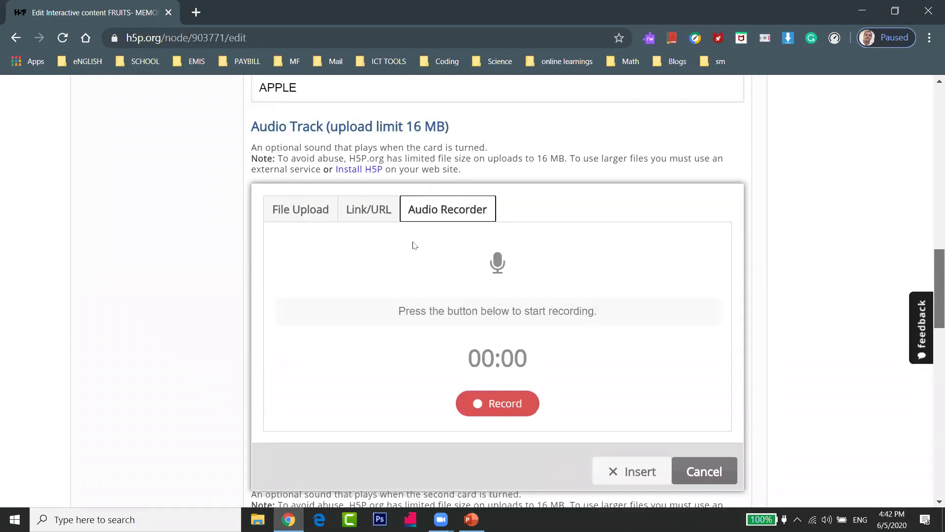
scroll(414, 244, down, 1)
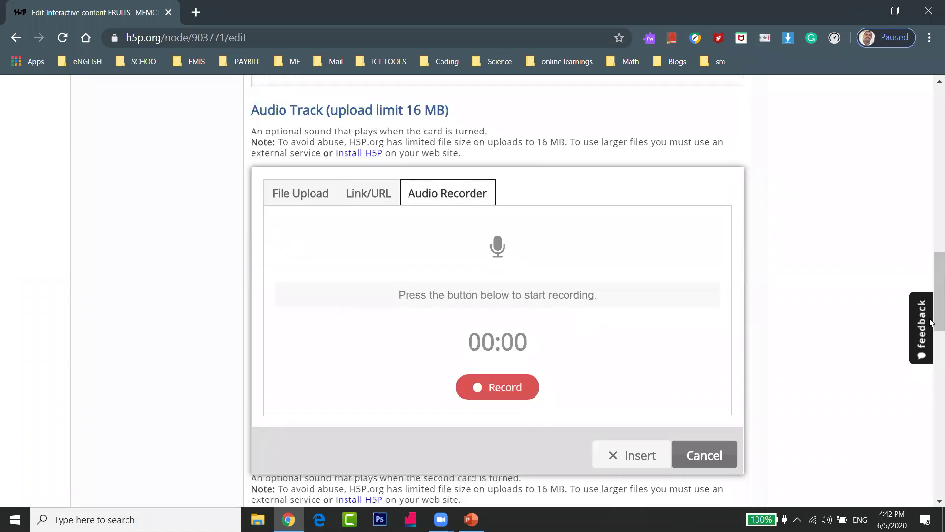
click(931, 255)
scroll(612, 227, down, 9)
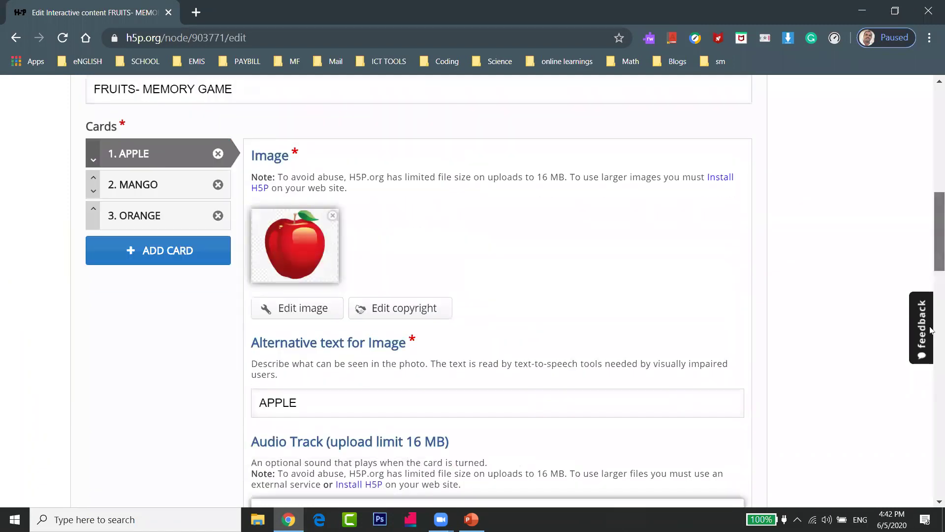
scroll(612, 227, down, 1)
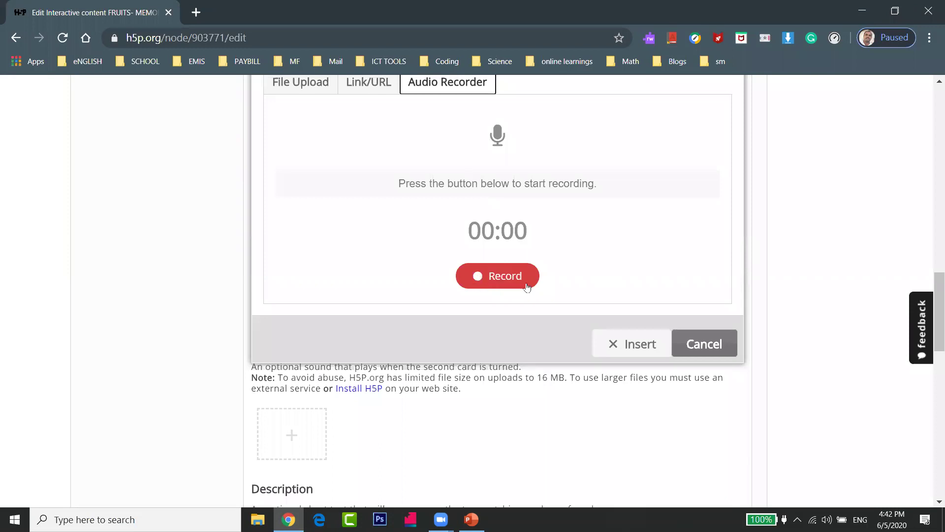
Start a recording, then reset it and dismiss the confirmation with Escape
click(498, 281)
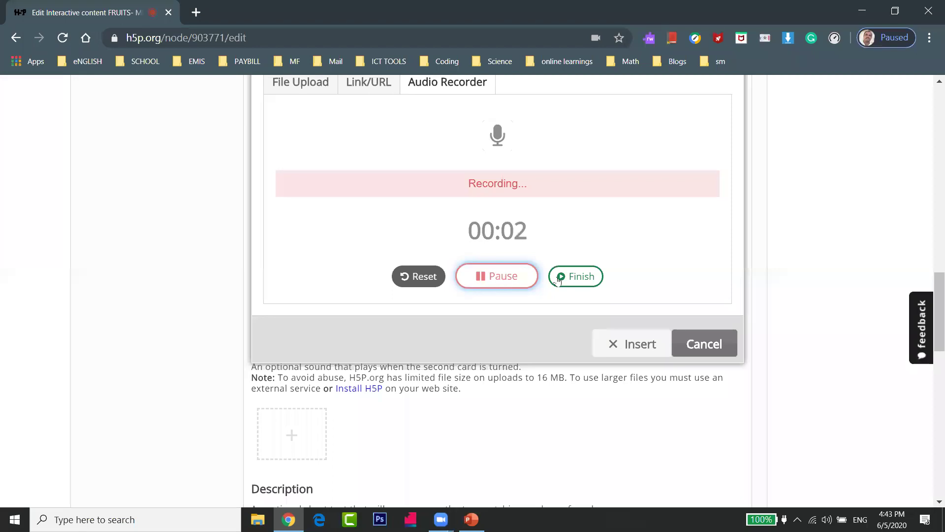
click(429, 278)
scroll(896, 273, up, 5)
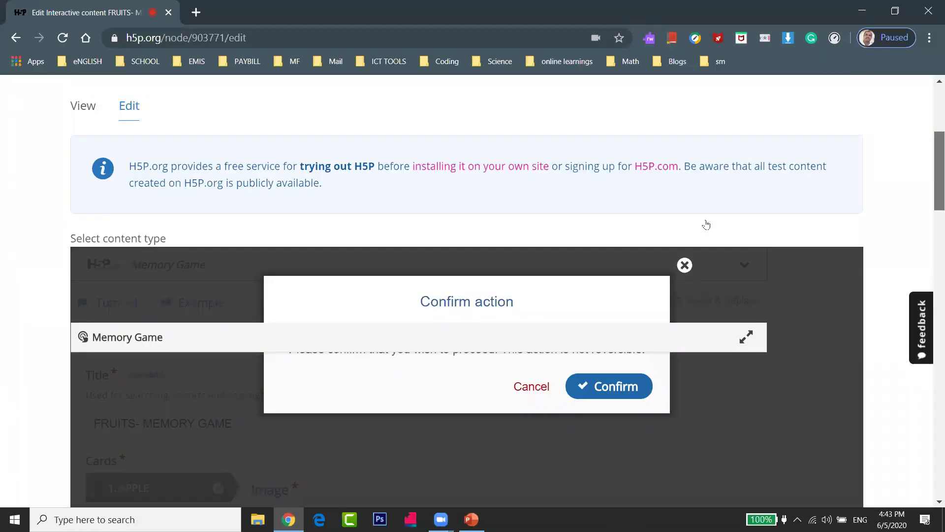
scroll(707, 224, down, 1)
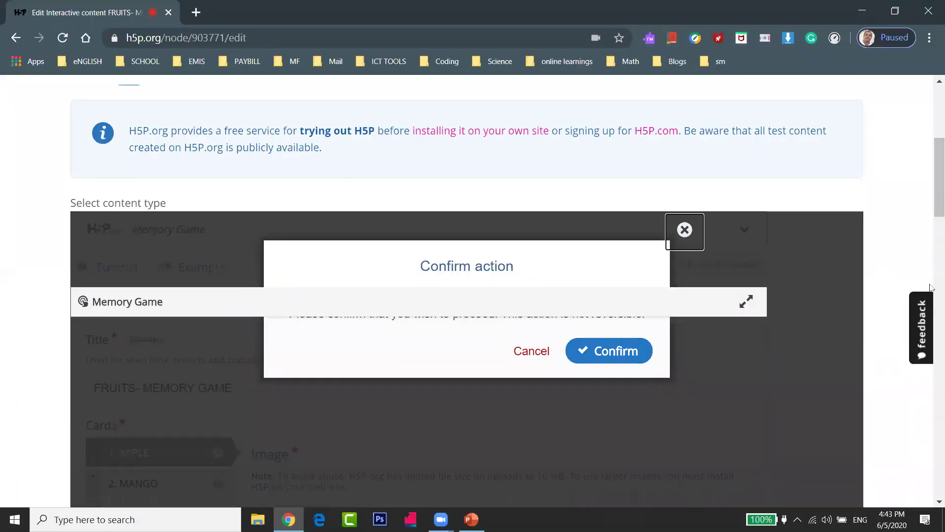
key(Escape)
Scroll back to the APPLE card's still-empty Audio Track after the recorder closes
scroll(279, 363, up, 5)
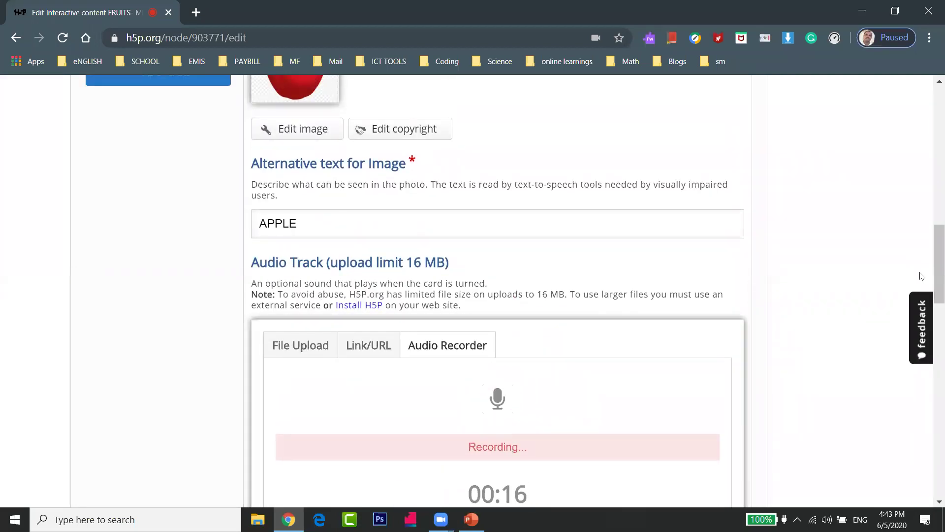
scroll(477, 394, down, 2)
scroll(477, 394, down, 1)
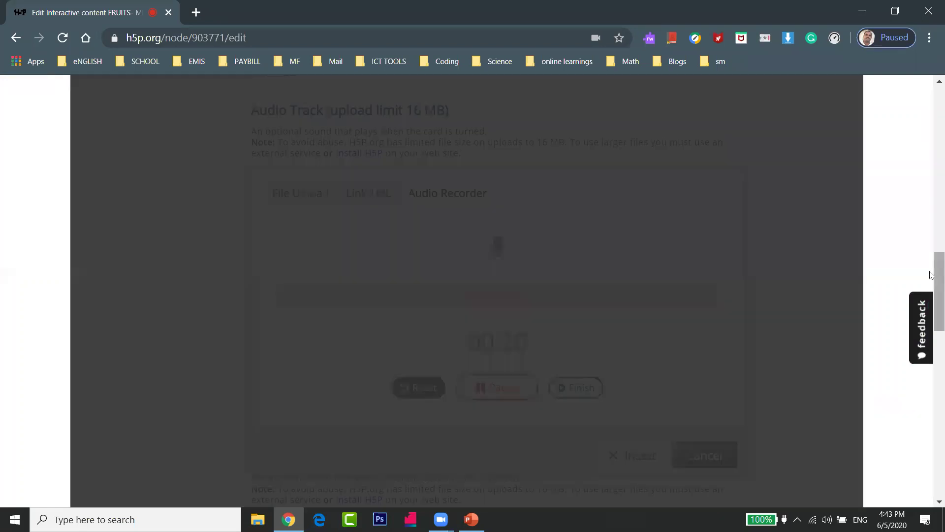
scroll(931, 214, down, 3)
scroll(607, 199, up, 7)
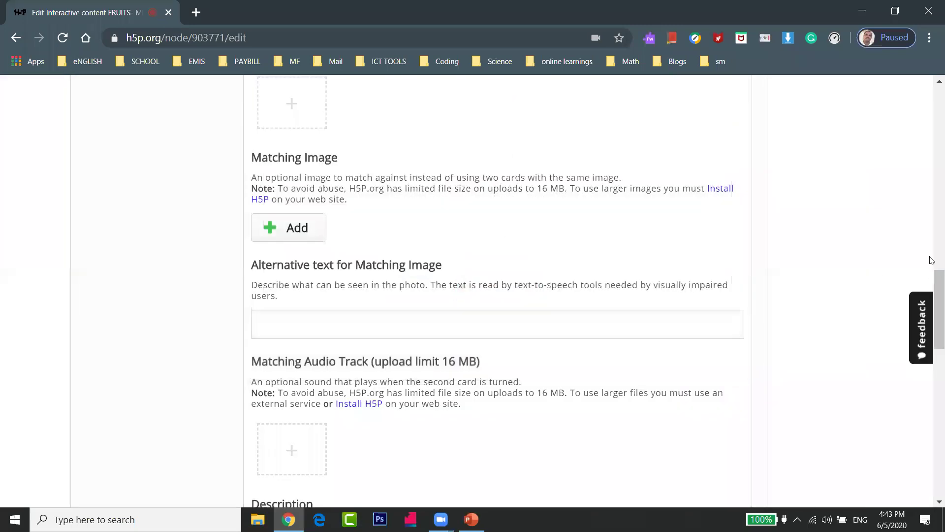
scroll(931, 256, up, 1)
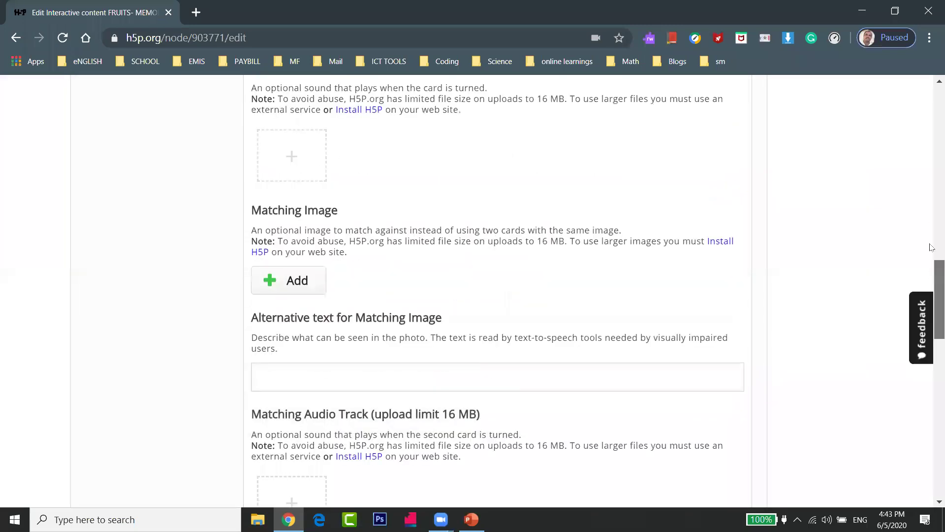
scroll(931, 241, up, 2)
scroll(931, 228, down, 3)
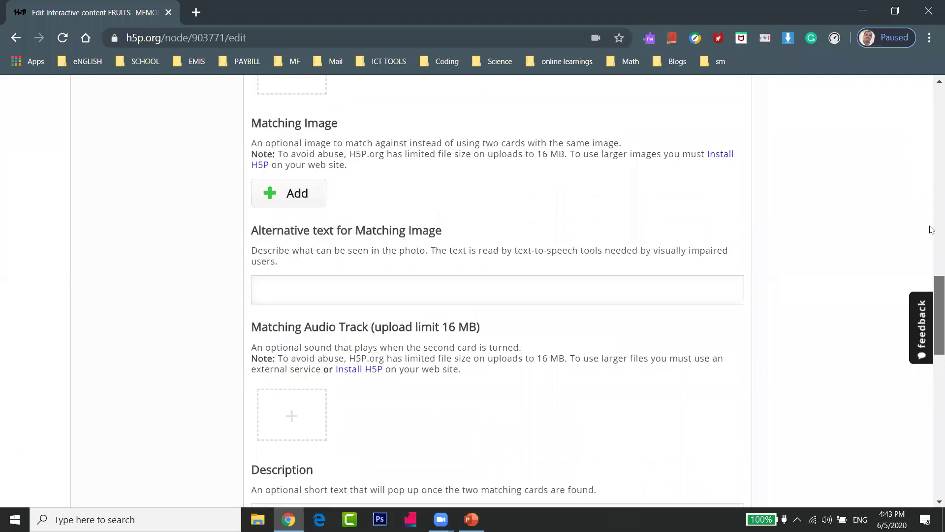
scroll(355, 152, up, 6)
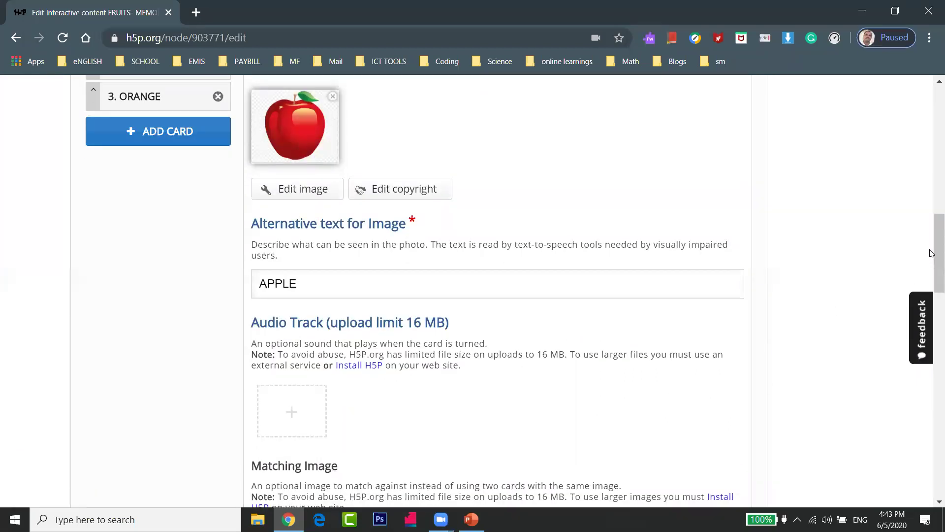
scroll(931, 288, down, 3)
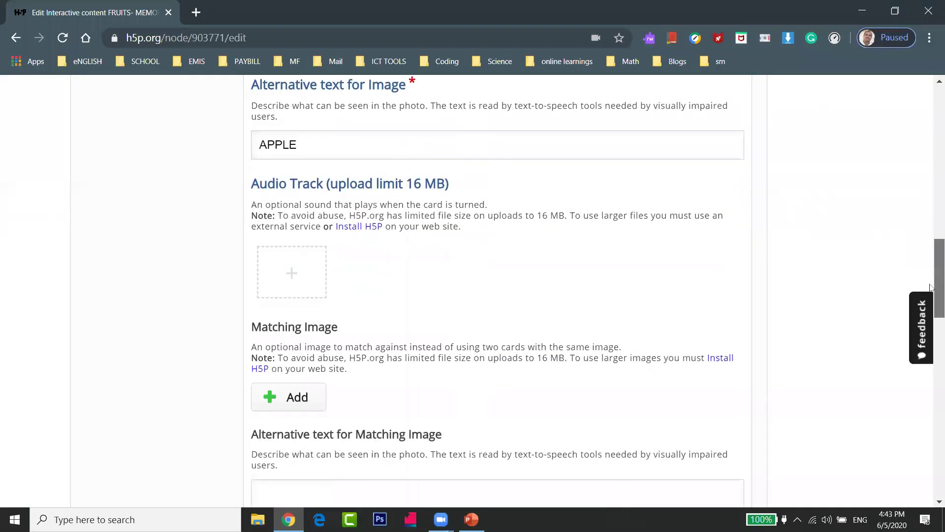
scroll(320, 238, down, 1)
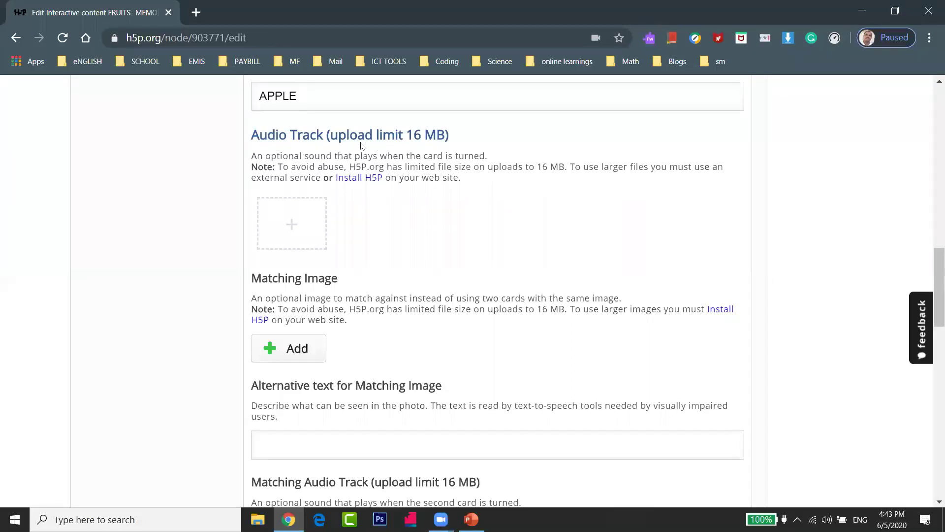
Reopen the APPLE card's Audio Track dialog, check File Upload and Link/URL, then return to Audio Recorder
click(292, 227)
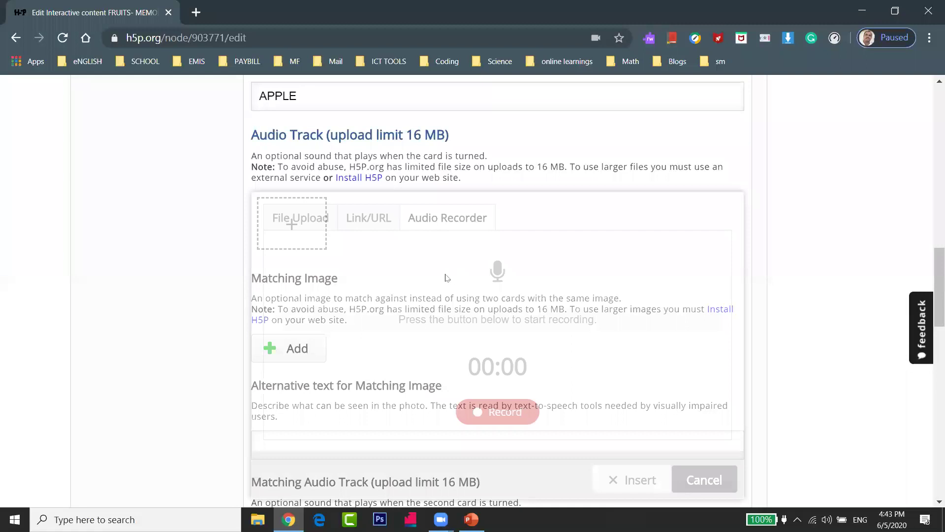
click(297, 222)
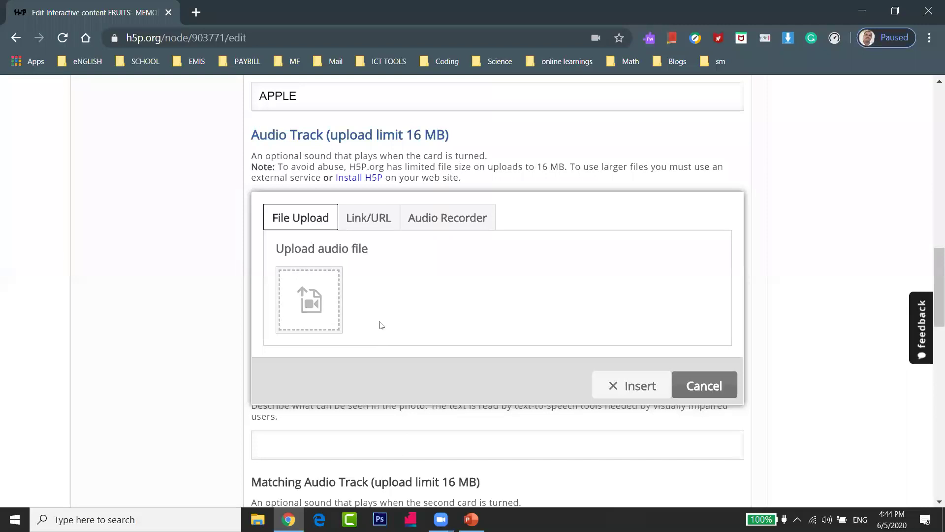
click(369, 221)
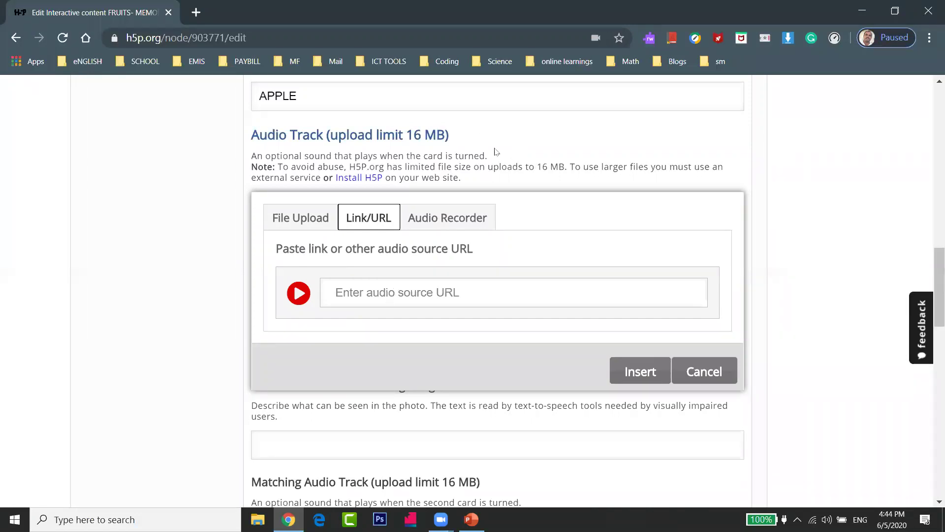
click(423, 294)
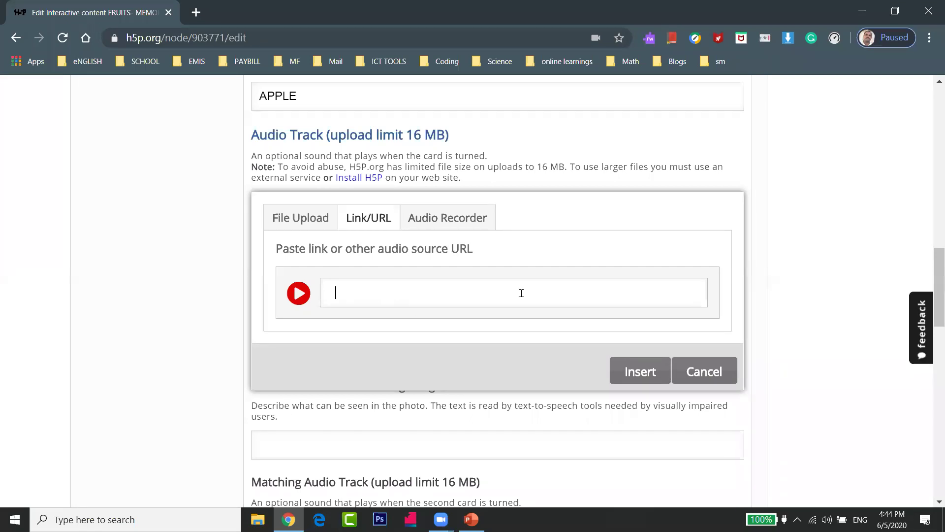
click(442, 222)
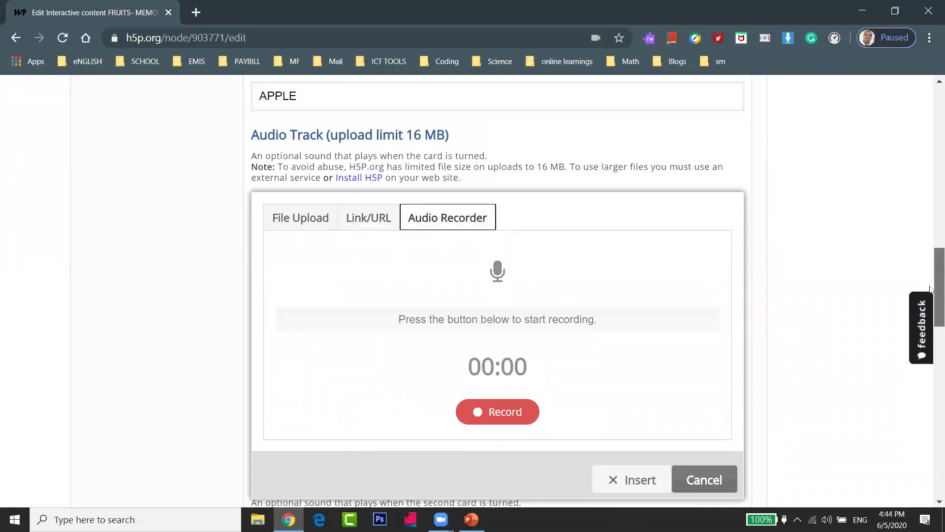
scroll(932, 293, down, 1)
scroll(931, 278, up, 4)
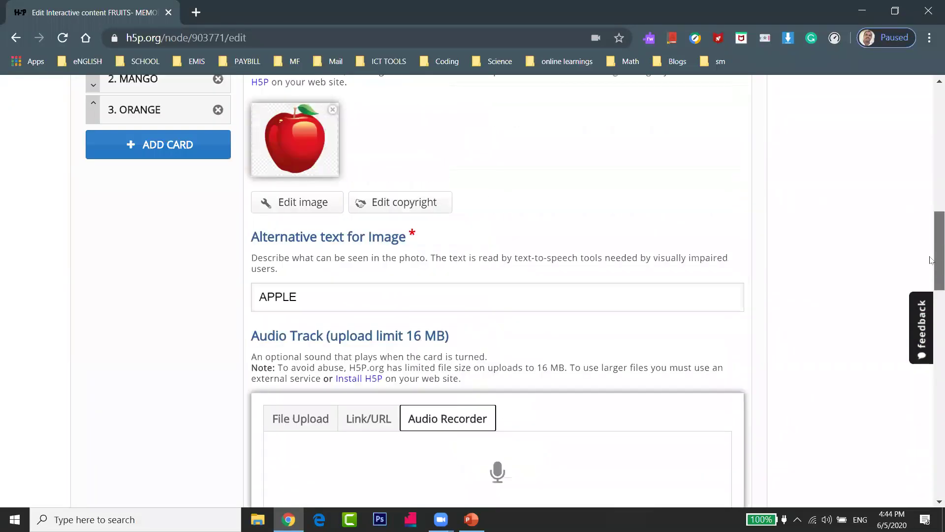
scroll(931, 289, down, 4)
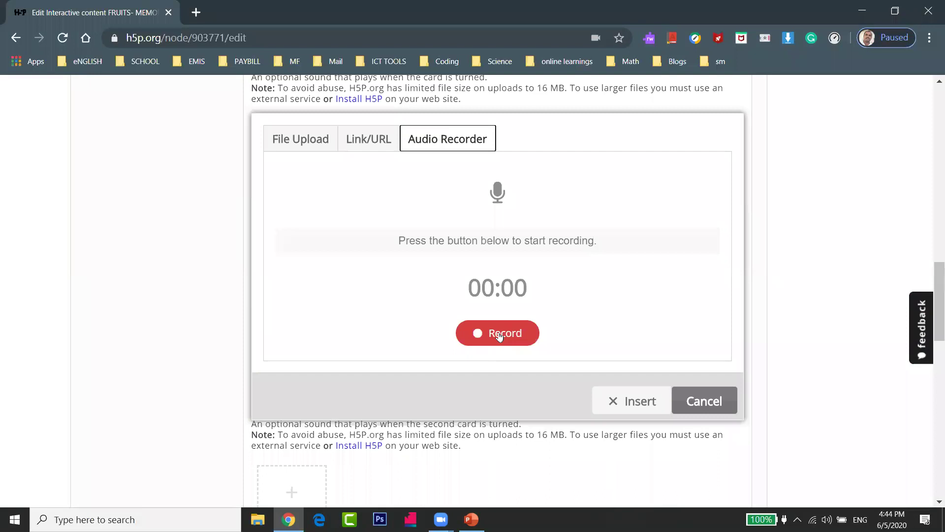
Record a 3-second audio clip for the APPLE card and play it back
click(500, 337)
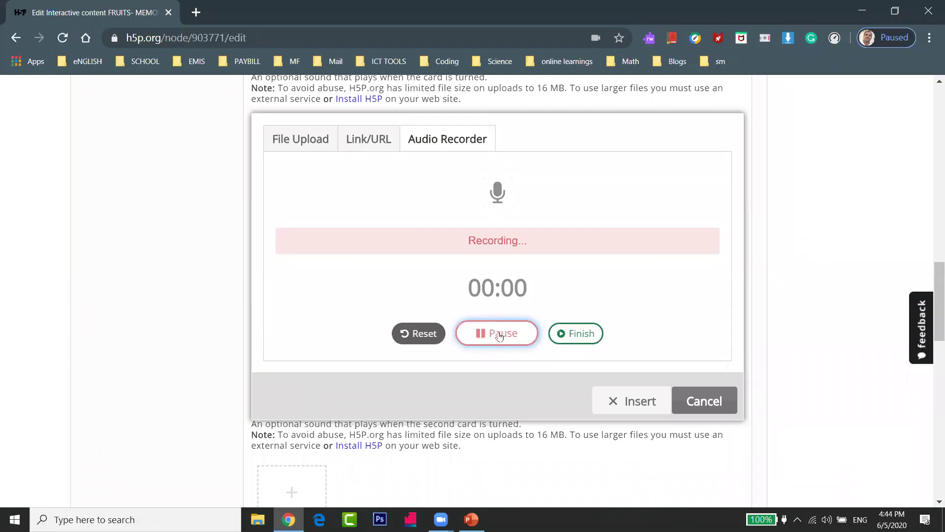
click(570, 337)
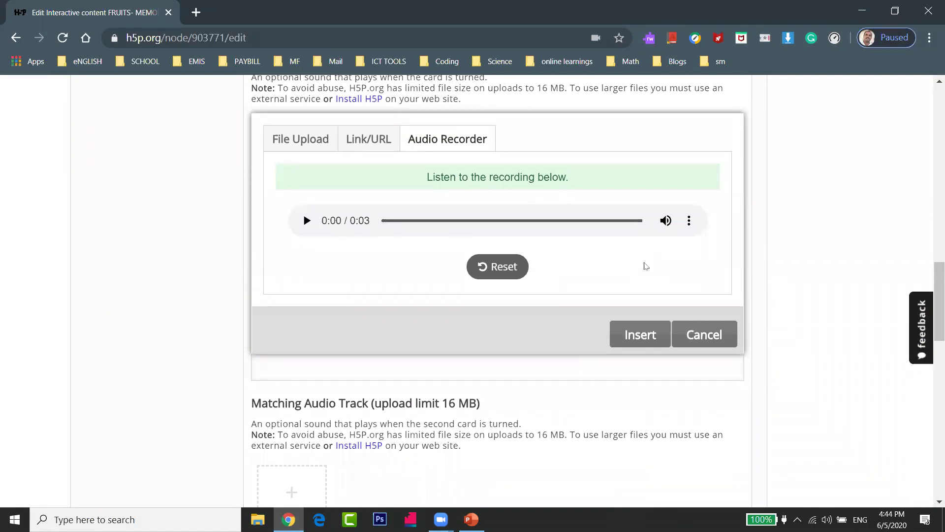
click(306, 221)
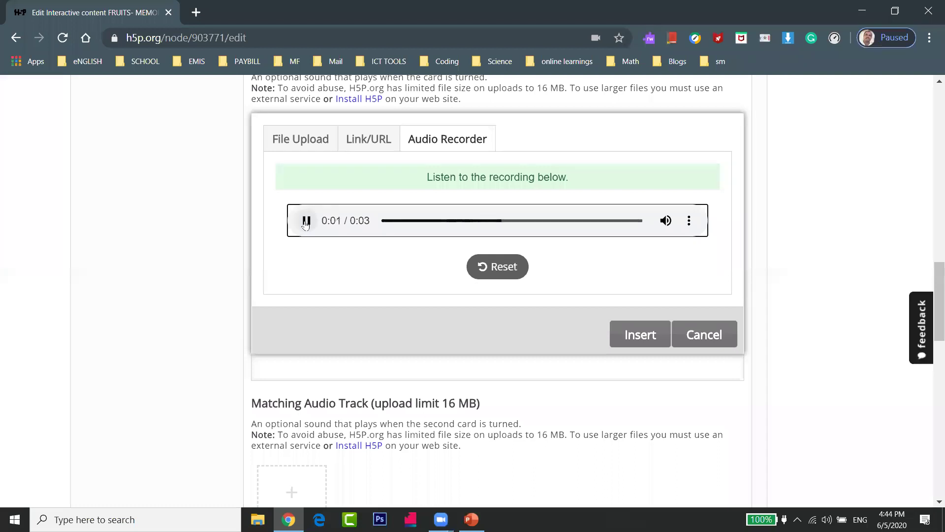
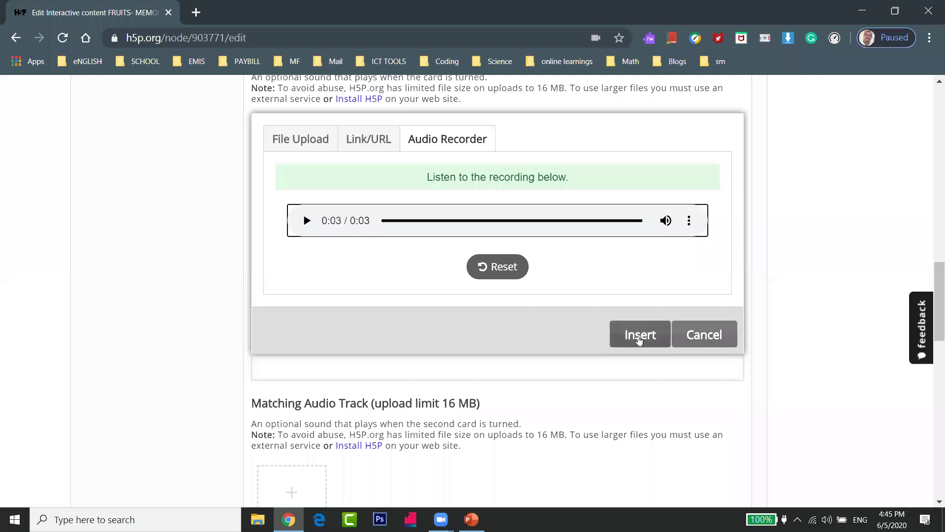
Insert the 3-second recording as the APPLE card's audio and scroll back up to the MANGO card
click(639, 338)
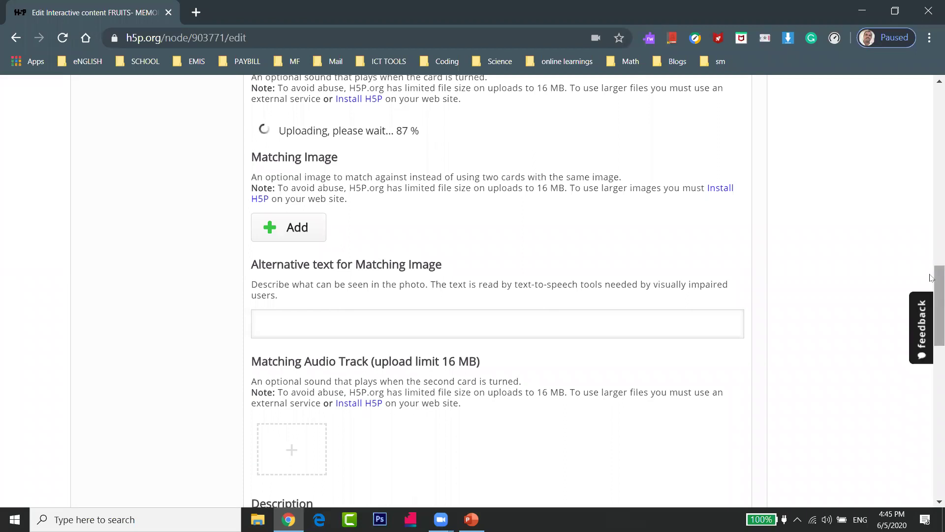
scroll(930, 277, up, 1)
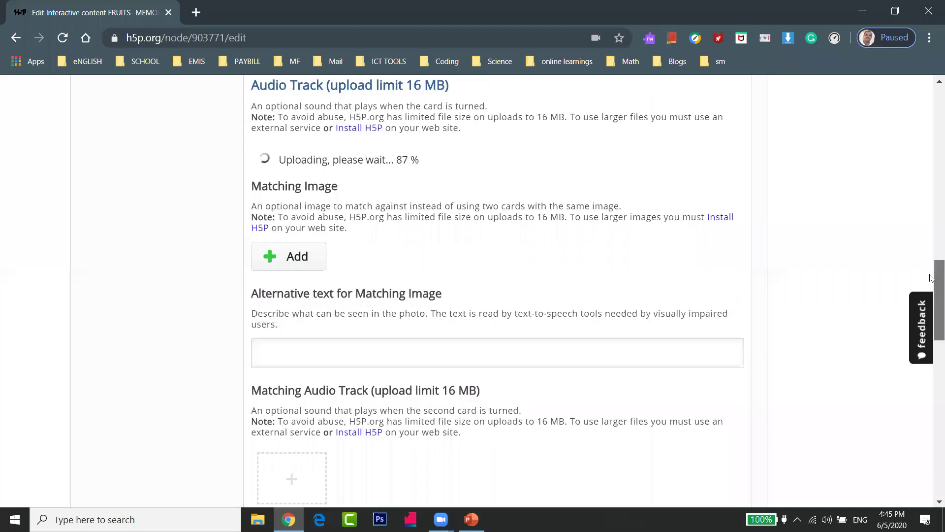
scroll(930, 266, up, 3)
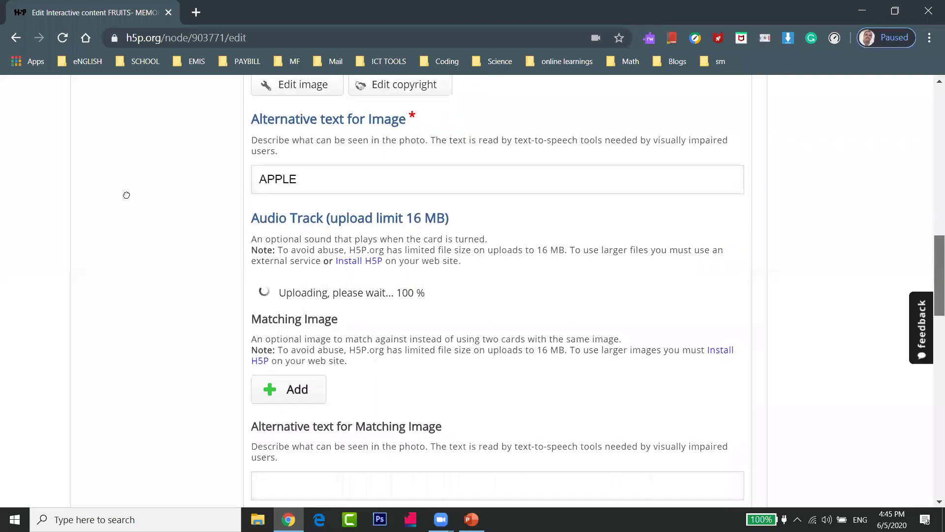
scroll(148, 187, up, 4)
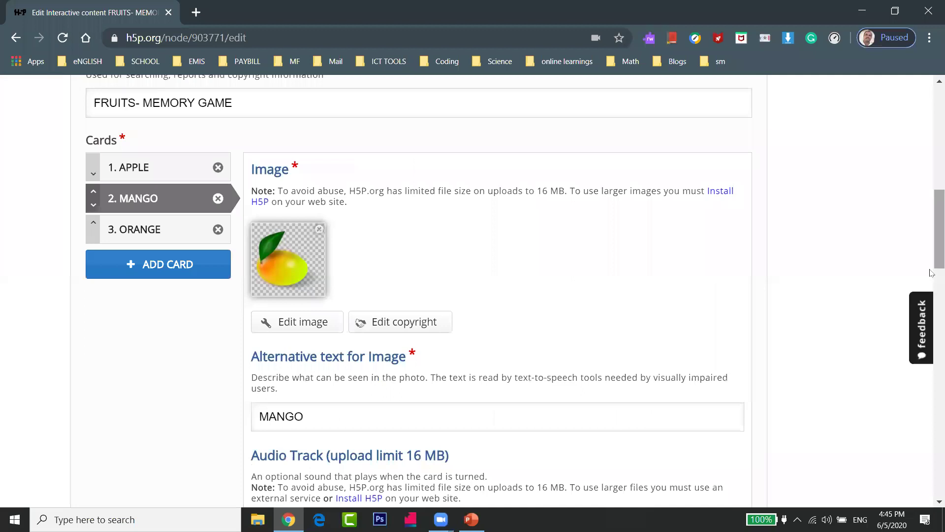
Scroll to the MANGO card's Audio Track field and start adding an audio clip
scroll(931, 272, down, 5)
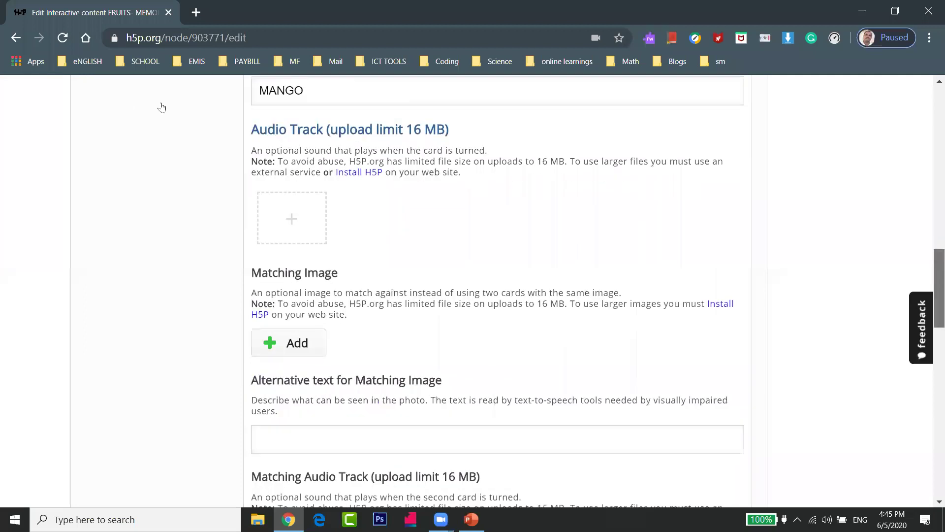
scroll(476, 214, up, 2)
scroll(284, 186, up, 3)
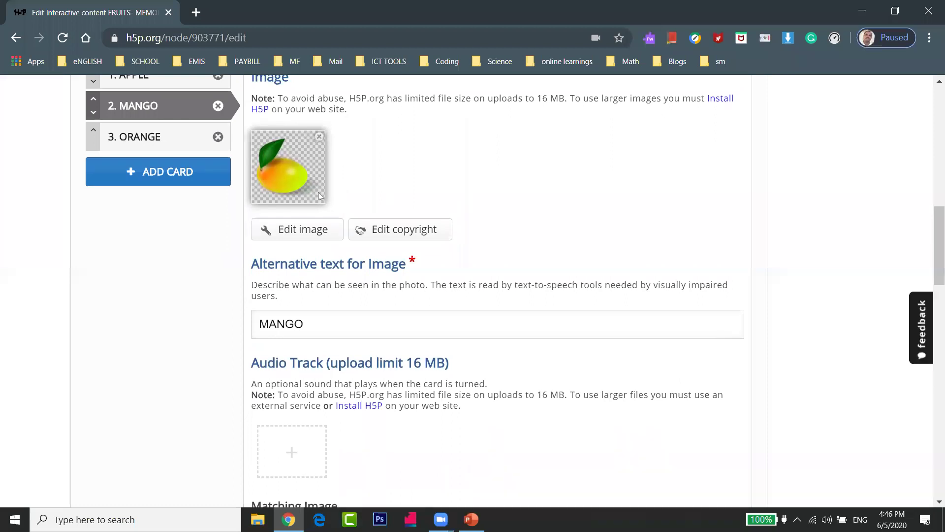
scroll(311, 274, down, 3)
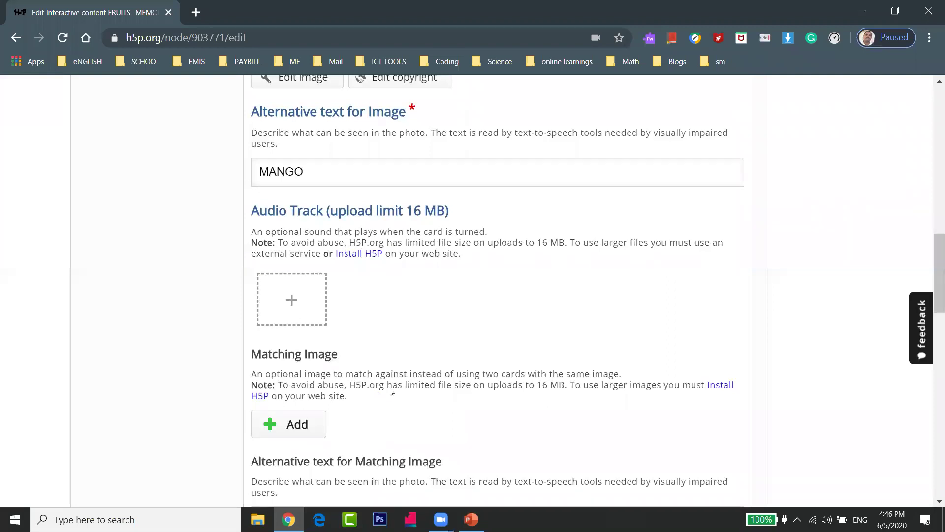
click(320, 283)
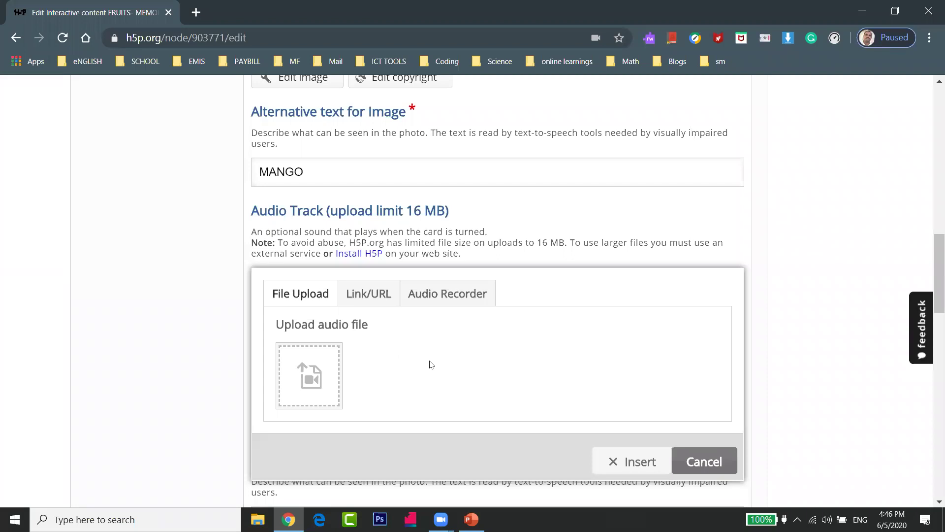
Look through the File Upload, Link/URL and Audio Recorder options of the audio dialog
click(299, 298)
click(373, 297)
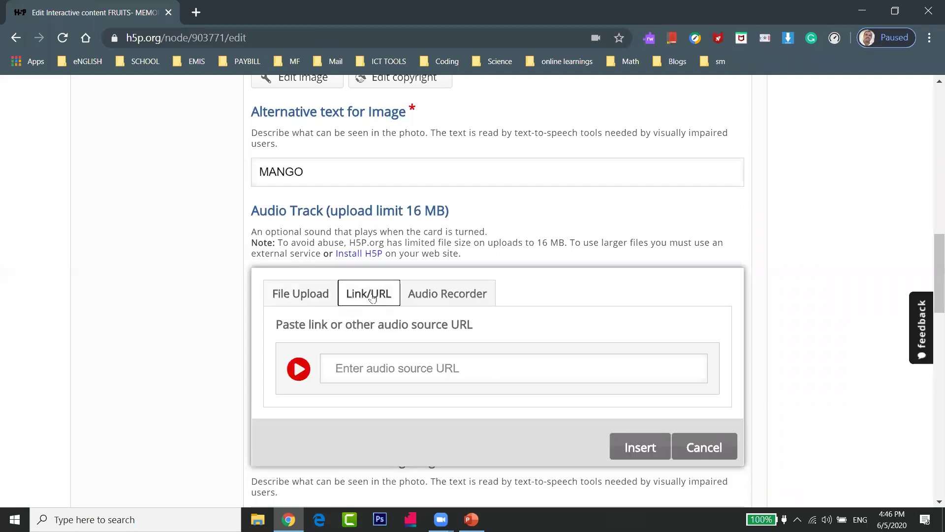
click(460, 295)
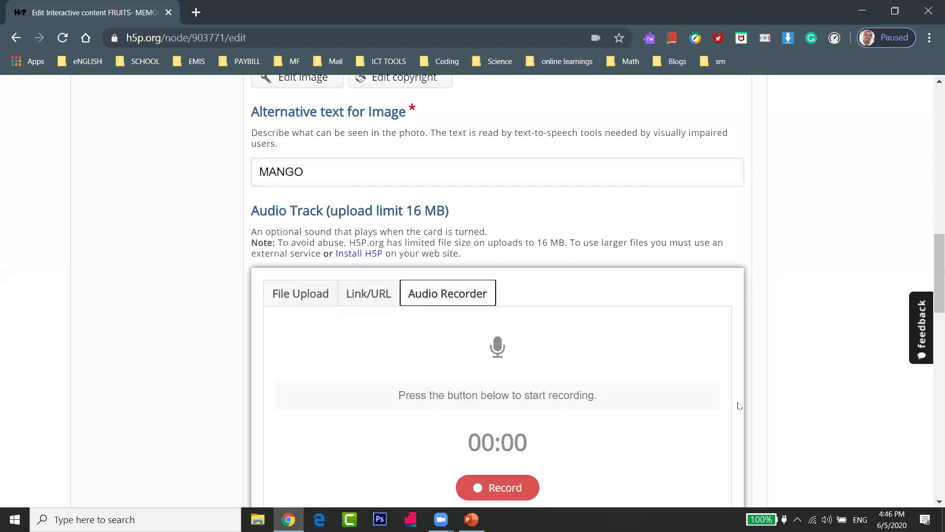
drag(933, 274, 933, 295)
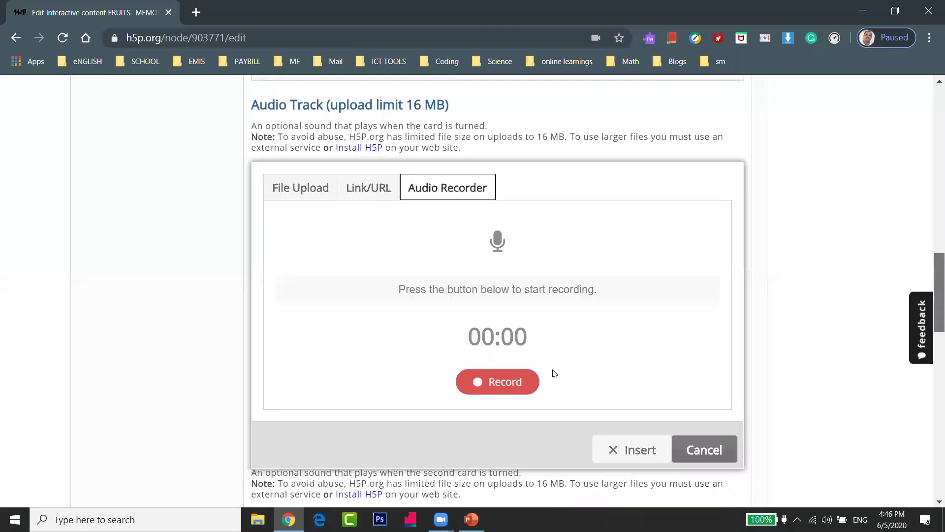
scroll(522, 367, down, 1)
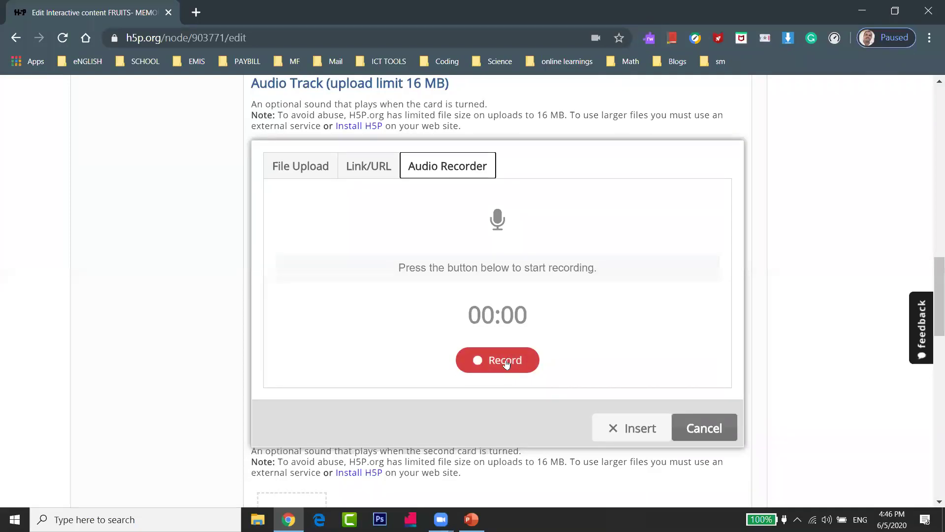
Start a MANGO recording, reset it, and dismiss the reset confirmation prompt
click(506, 362)
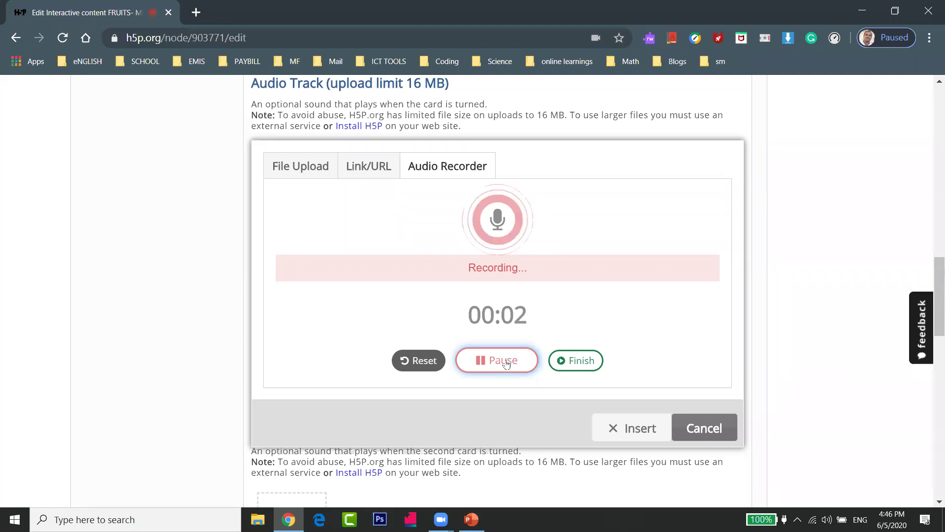
click(423, 363)
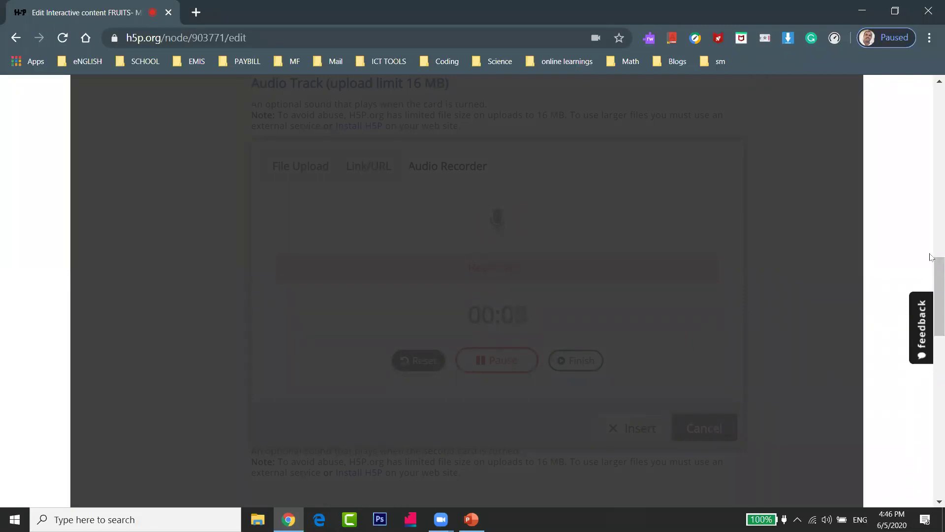
scroll(931, 189, up, 5)
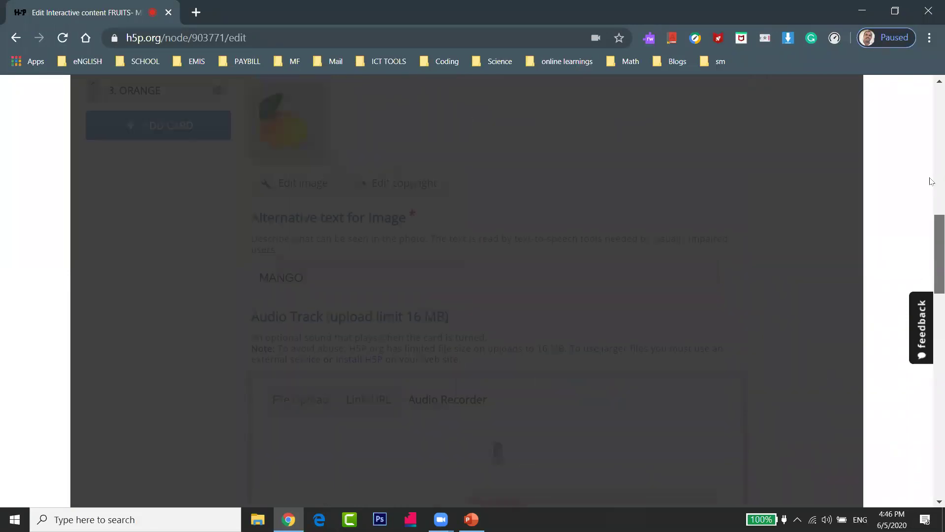
scroll(585, 230, up, 4)
scroll(547, 226, up, 3)
click(589, 221)
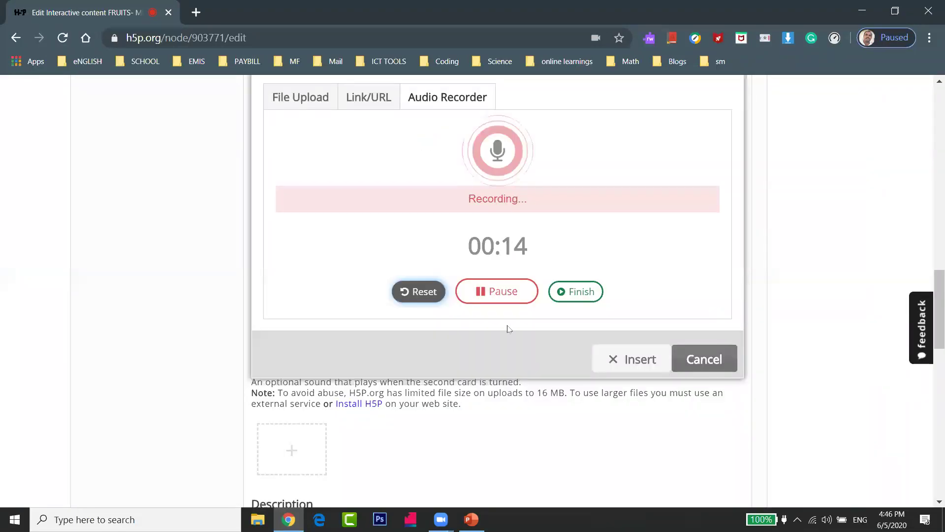
Finish the 15-second take, play it back, then cancel to discard it
click(571, 293)
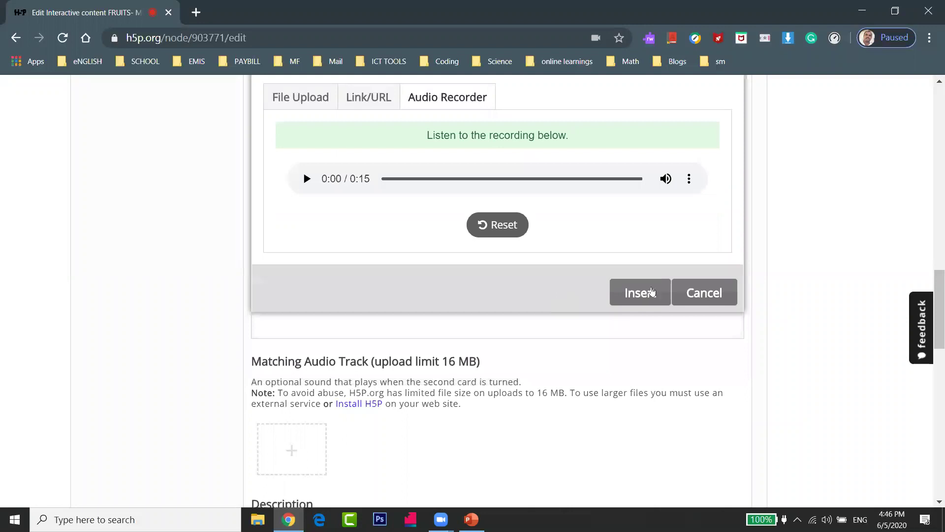
click(307, 179)
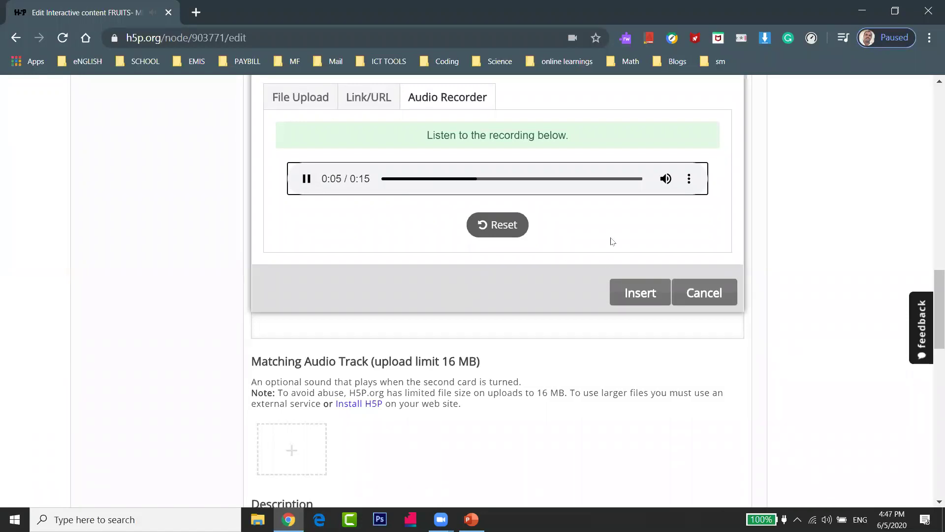
click(715, 294)
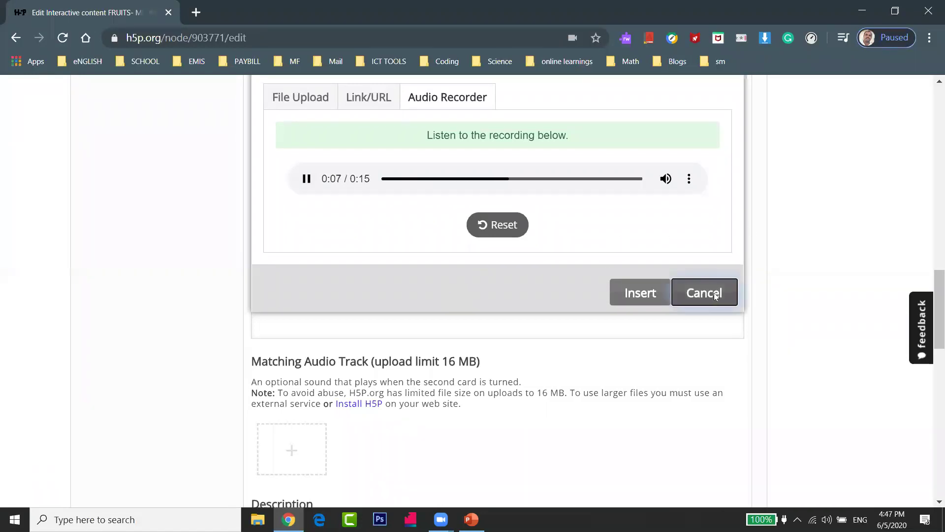
scroll(931, 306, up, 3)
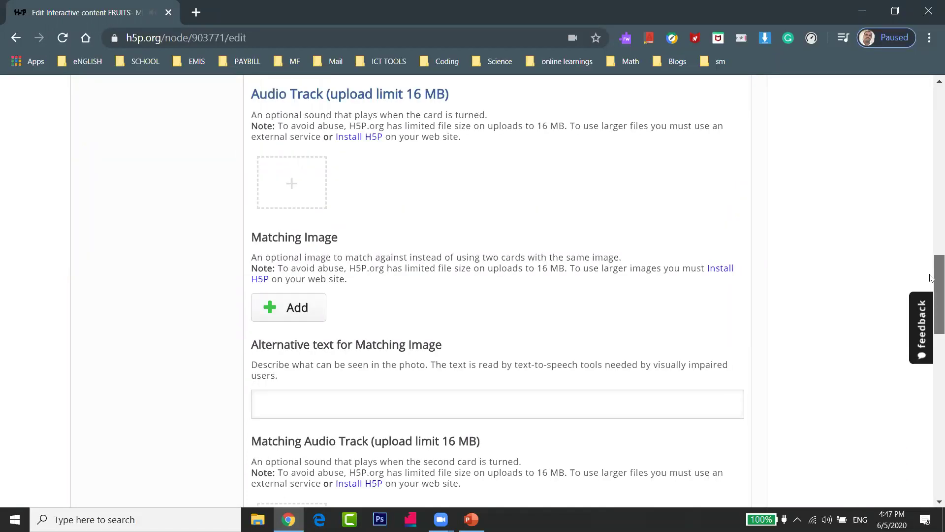
Record a fresh 3-second MANGO clip in the Audio Recorder, play it back, and press Insert
scroll(338, 232, up, 2)
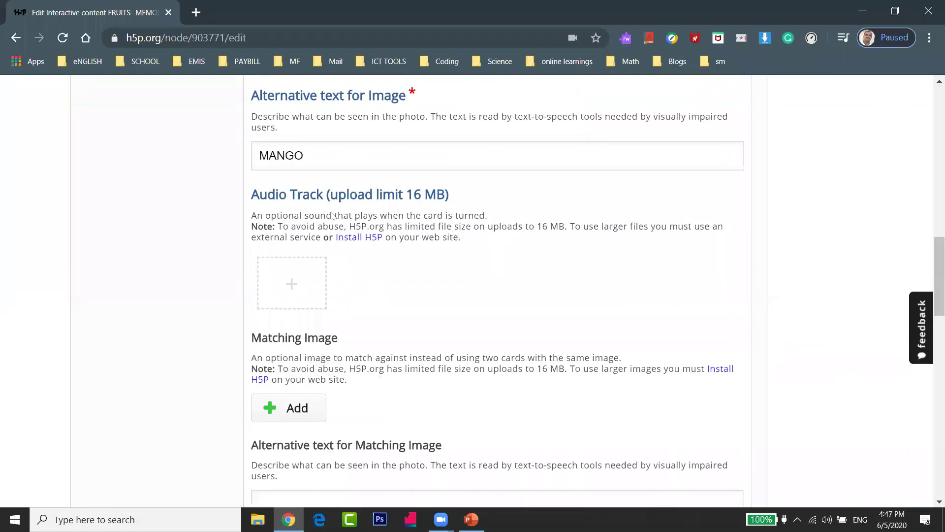
click(293, 284)
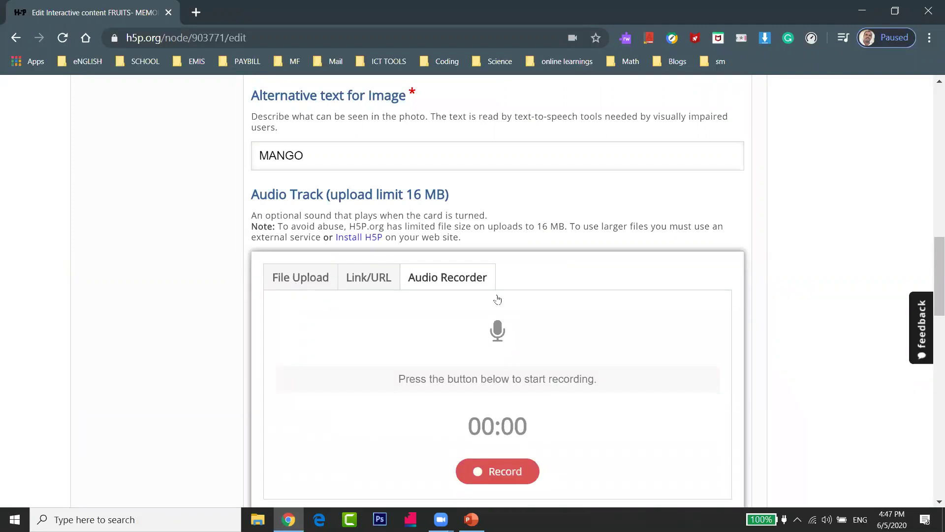
scroll(932, 295, down, 4)
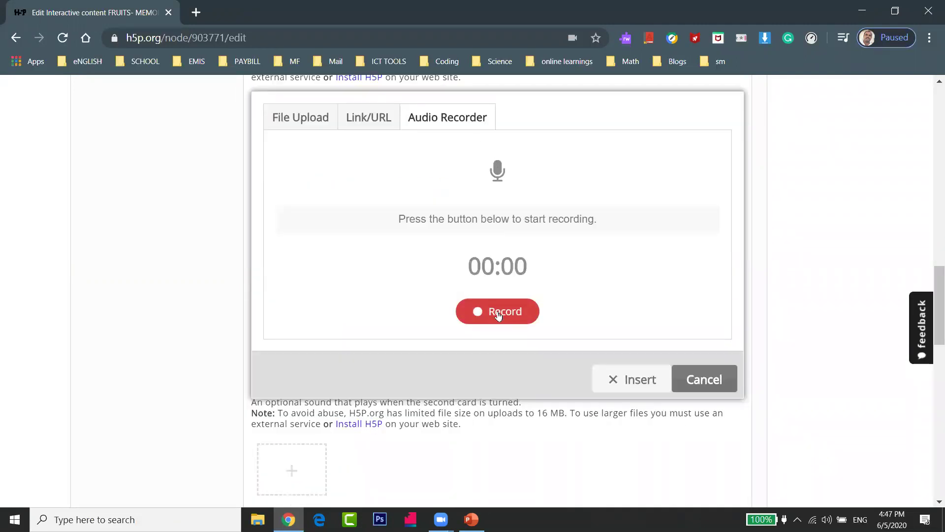
click(499, 316)
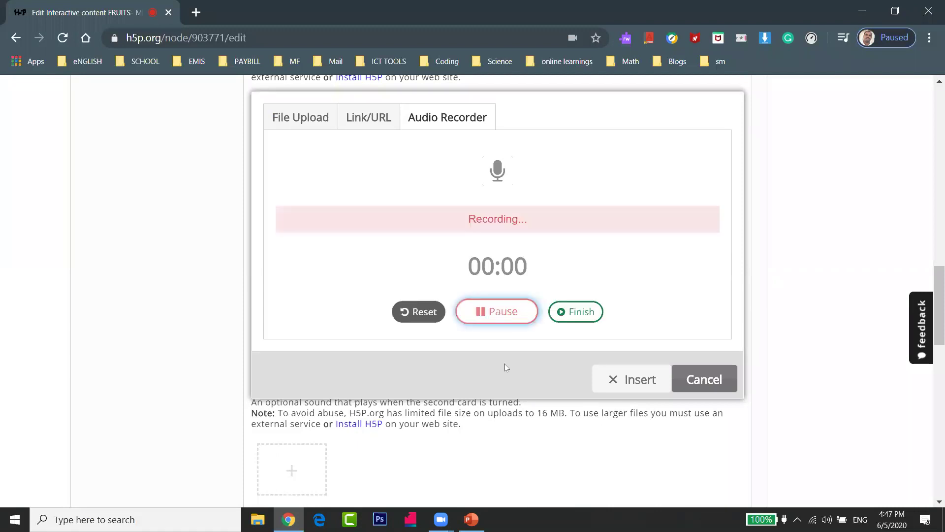
click(570, 314)
click(307, 199)
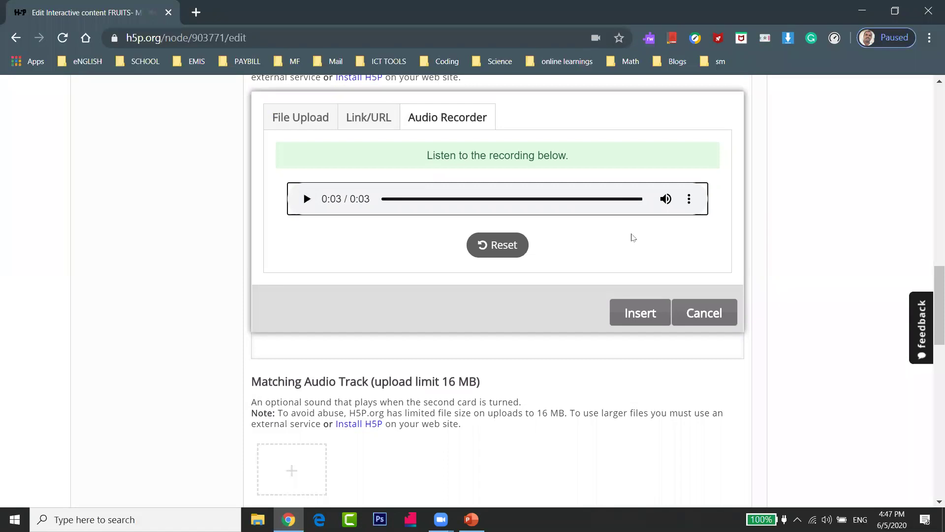
click(637, 318)
Confirm inserting the 3-second clip so it uploads as MANGO's x-wav audio track
scroll(586, 364, up, 2)
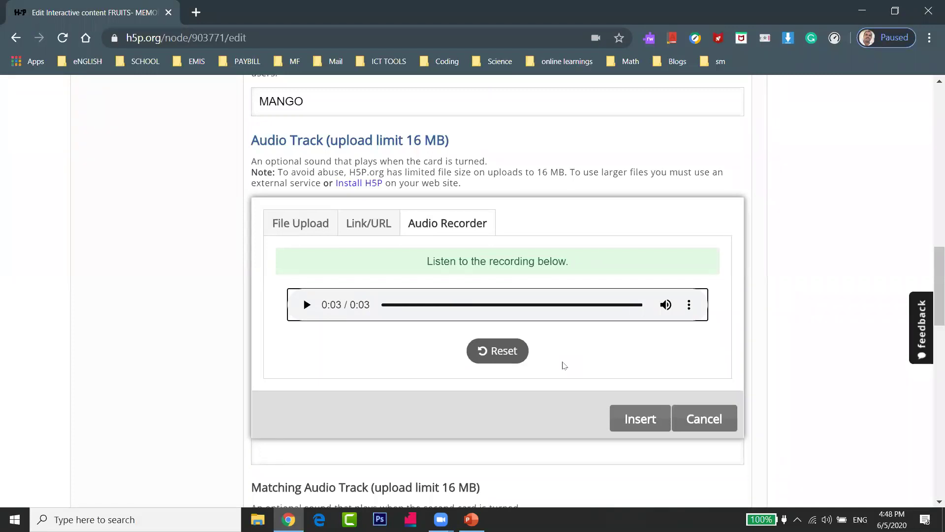
click(637, 423)
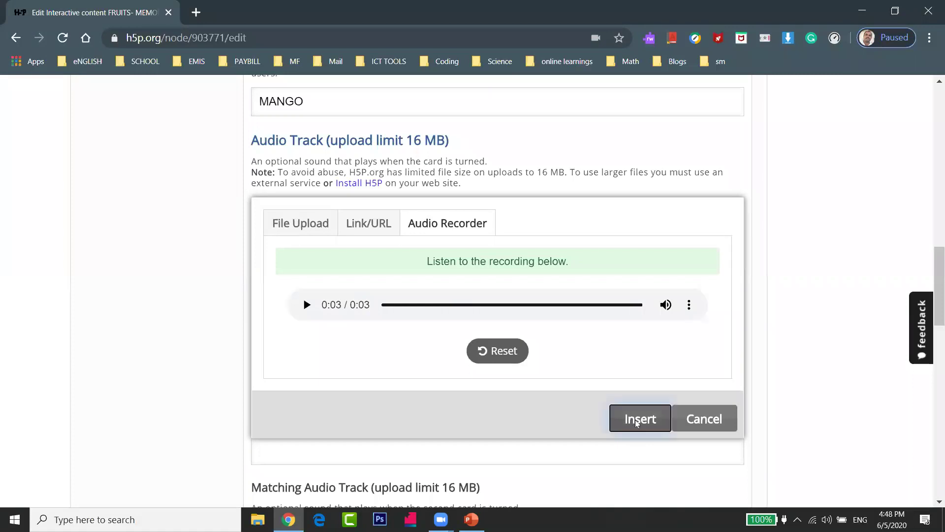
click(637, 419)
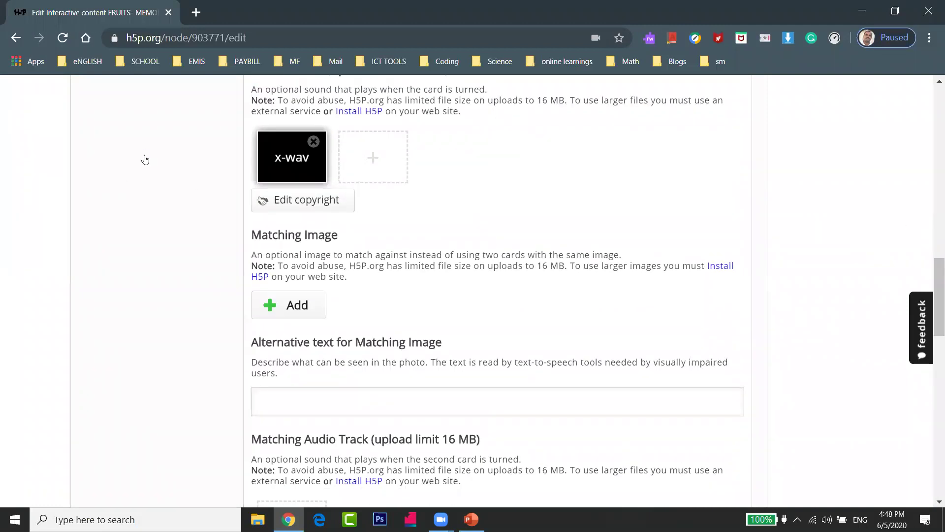
scroll(145, 160, up, 6)
Open the ORANGE card's Audio Recorder, record a 4-second test clip, then discard it
click(145, 159)
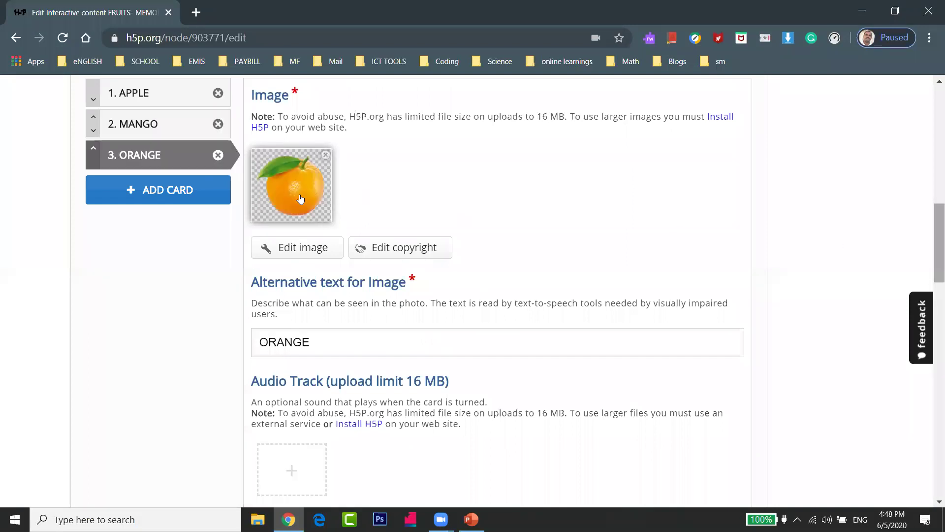
scroll(296, 195, down, 5)
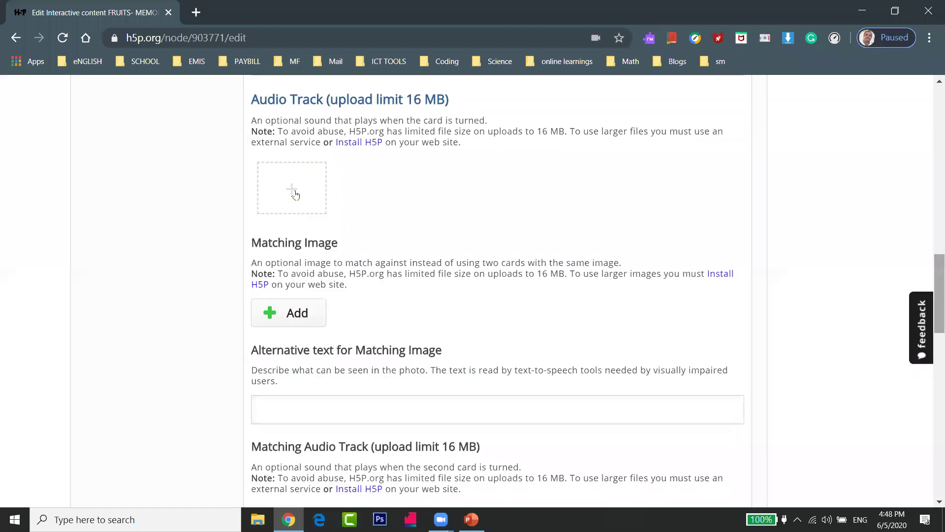
click(294, 192)
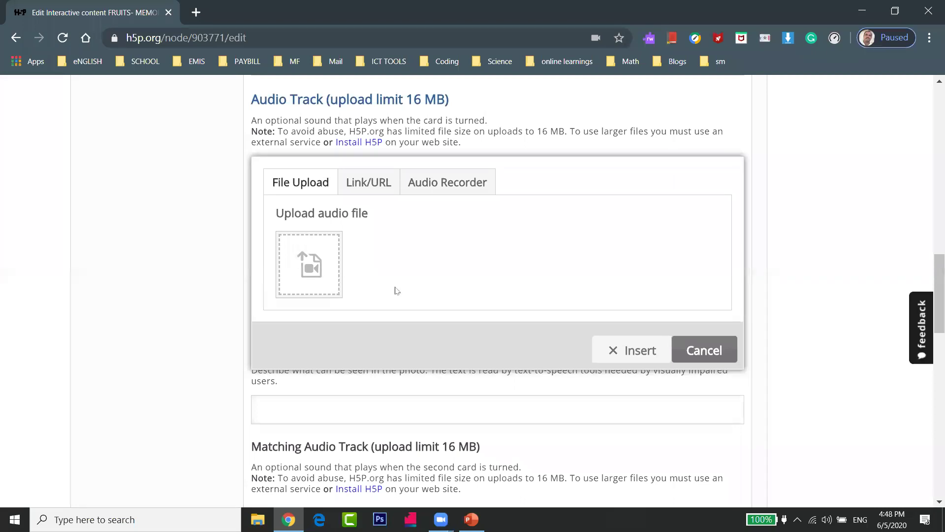
click(452, 187)
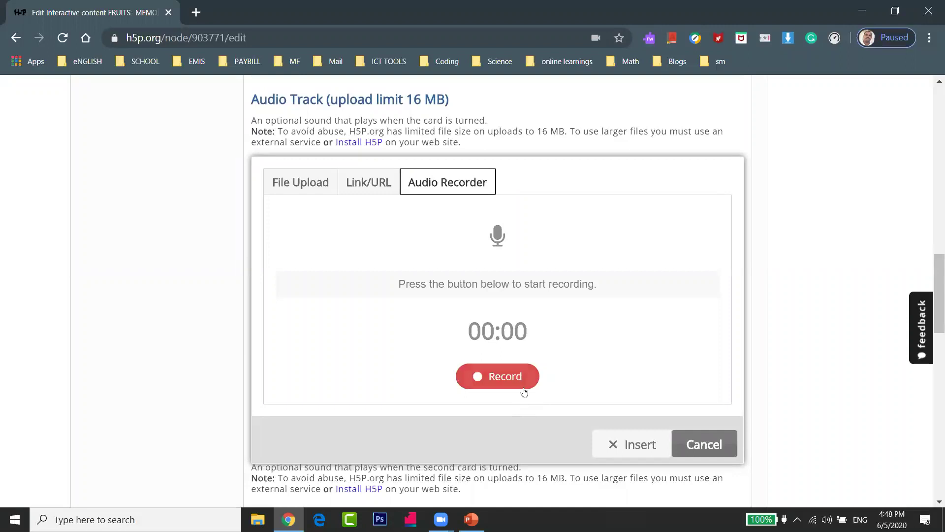
click(498, 379)
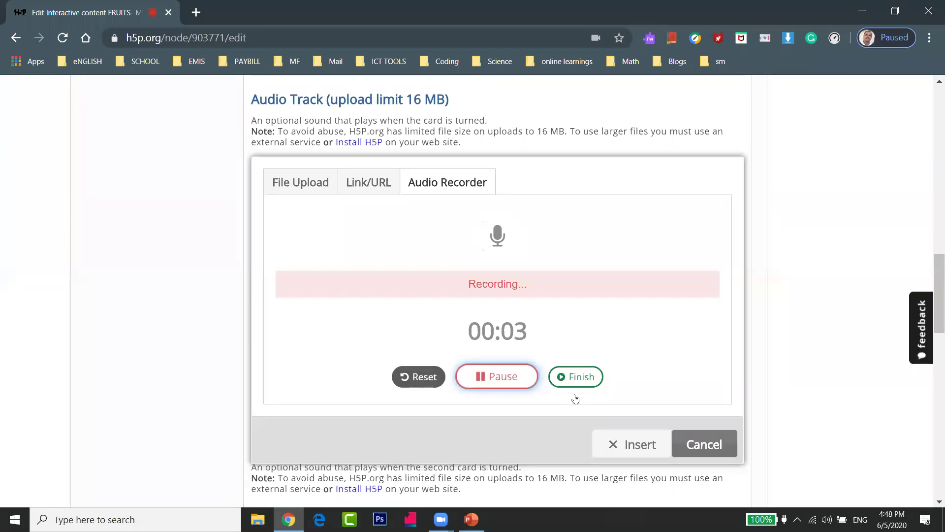
click(573, 379)
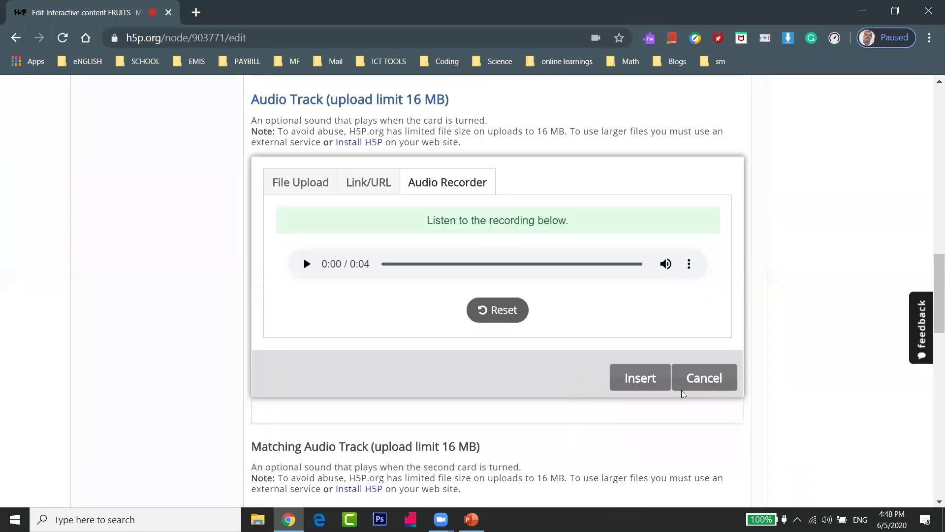
click(697, 379)
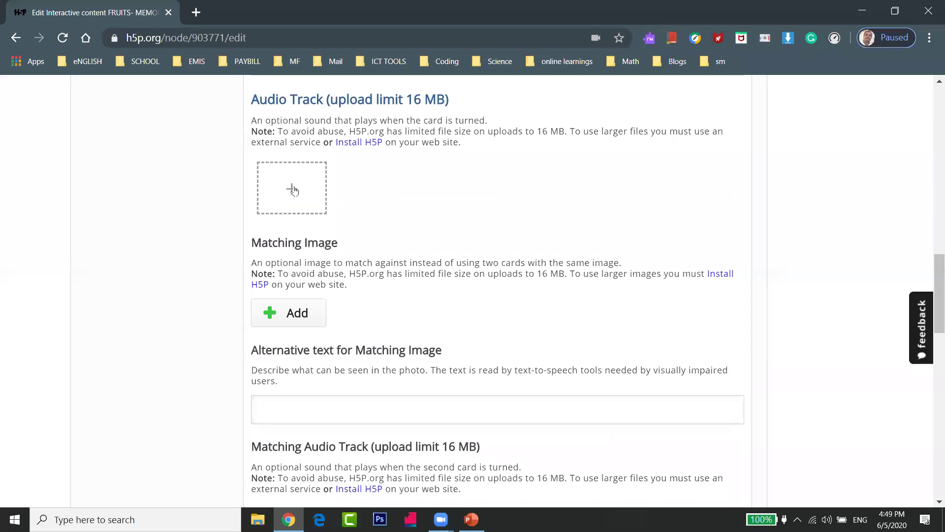
Record a 2-second ORANGE clip, play it back, and insert it as the card's audio
click(293, 189)
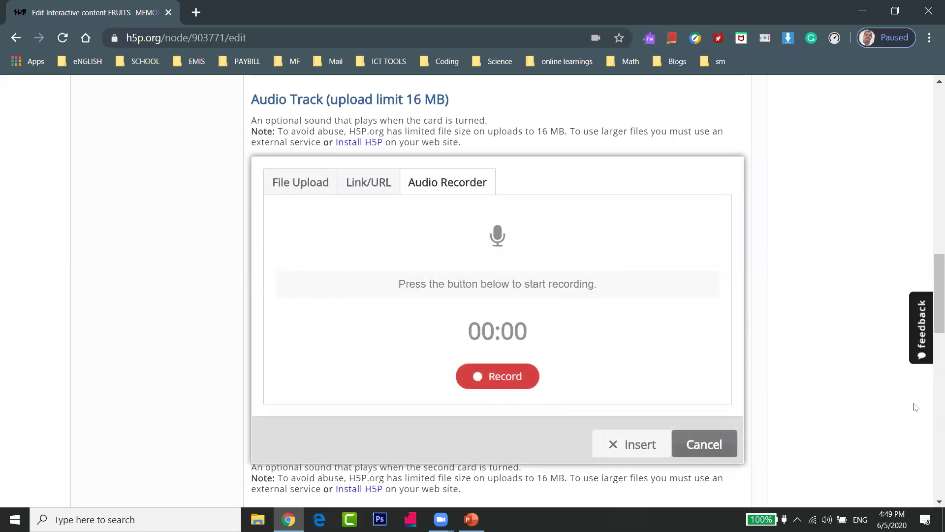
scroll(931, 317, up, 6)
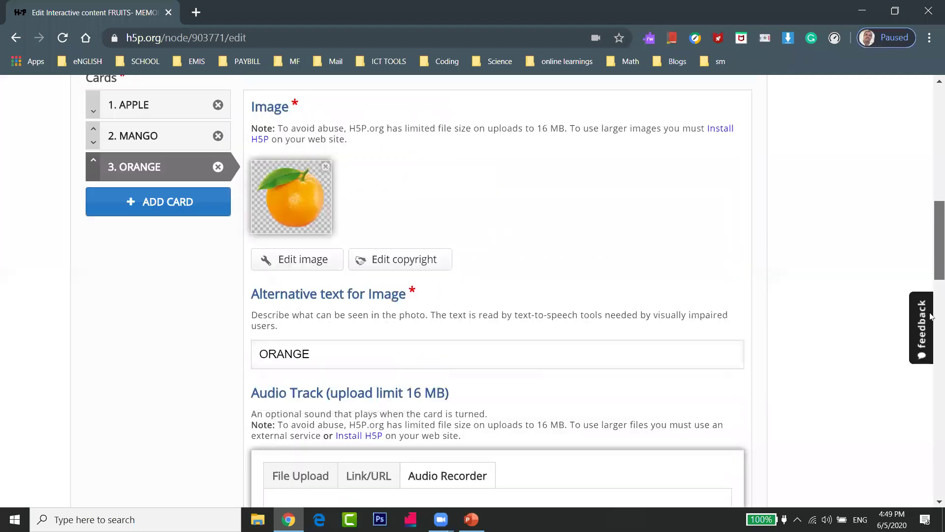
scroll(931, 317, down, 7)
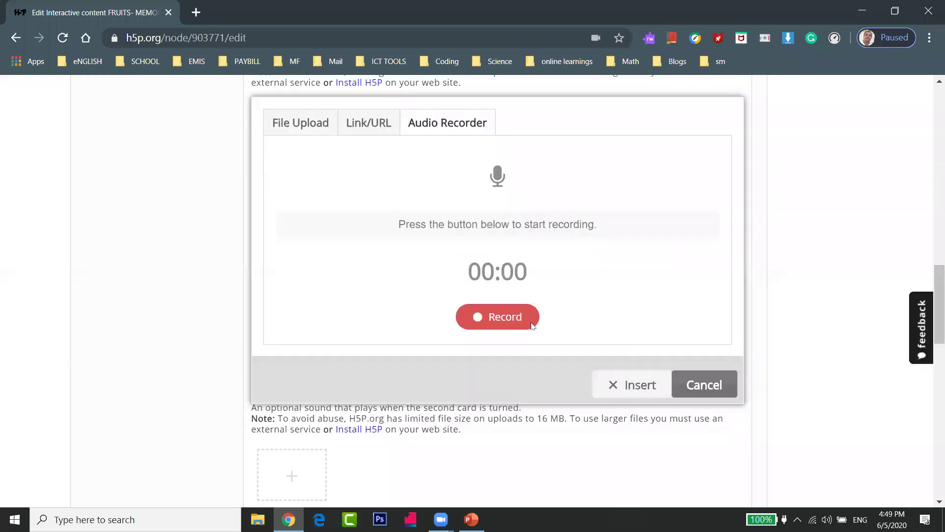
click(499, 319)
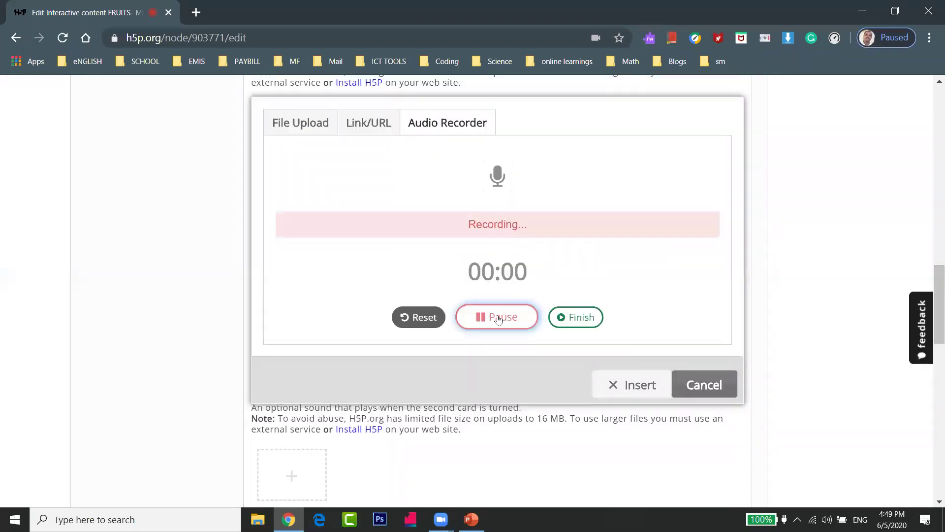
click(573, 321)
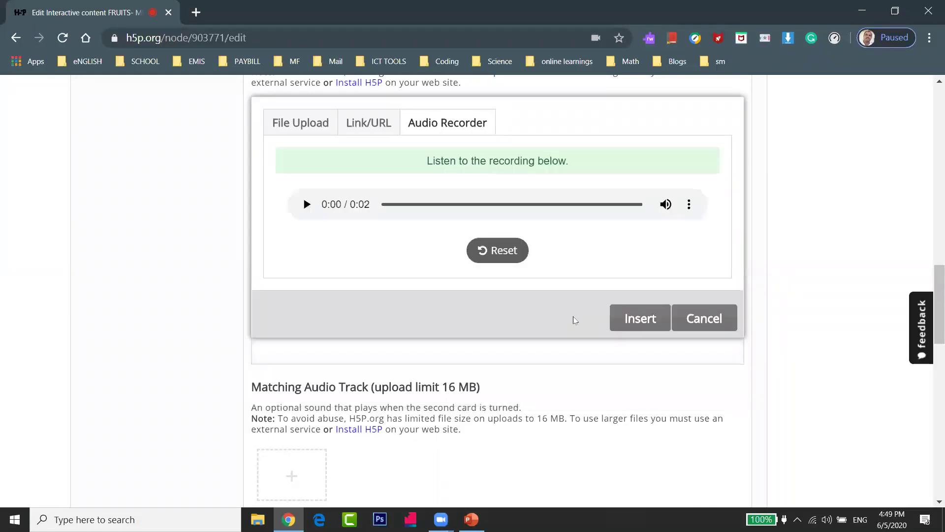
click(306, 204)
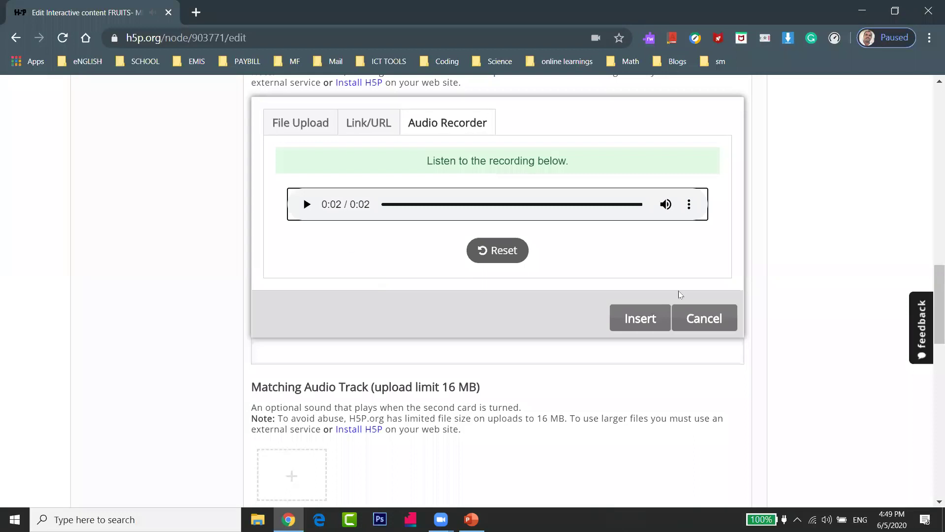
click(650, 333)
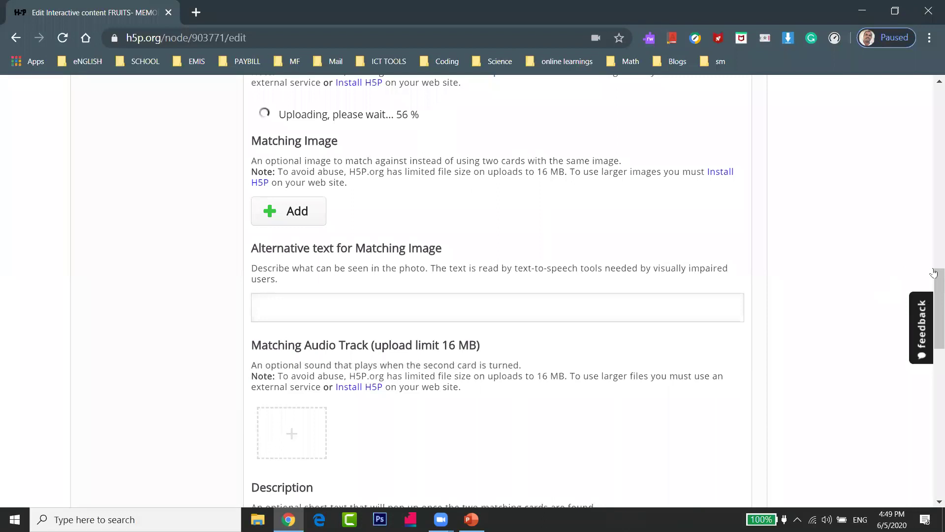
Let ORANGE's x-wav audio finish uploading, then save the memory game from the form's bottom
scroll(934, 266, up, 2)
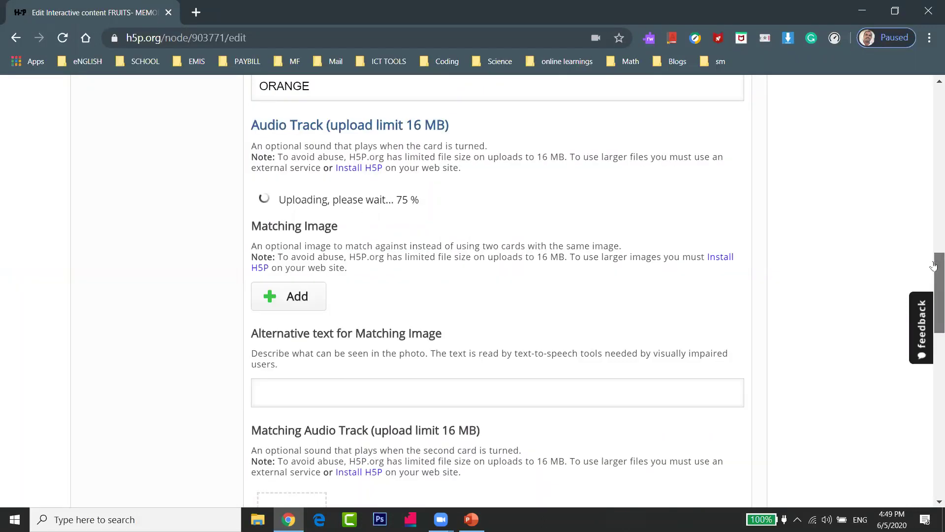
scroll(934, 243, up, 1)
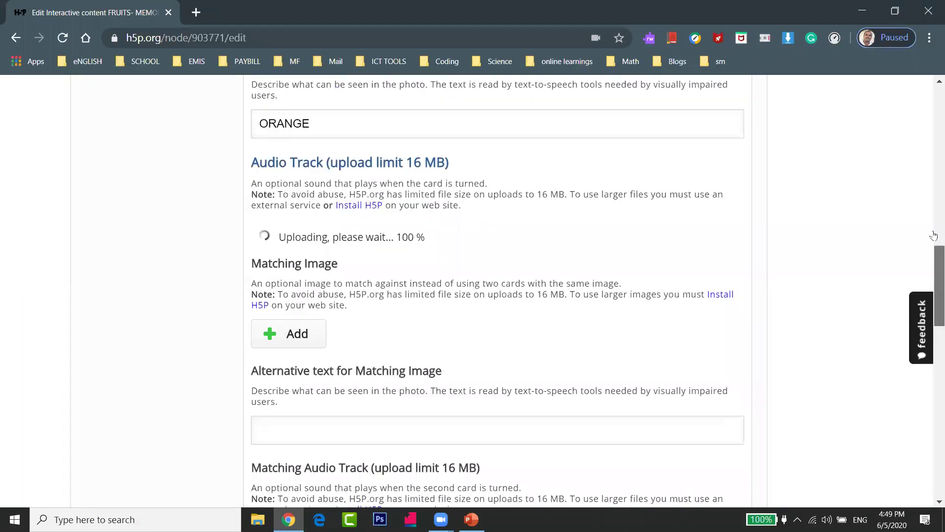
scroll(933, 222, up, 1)
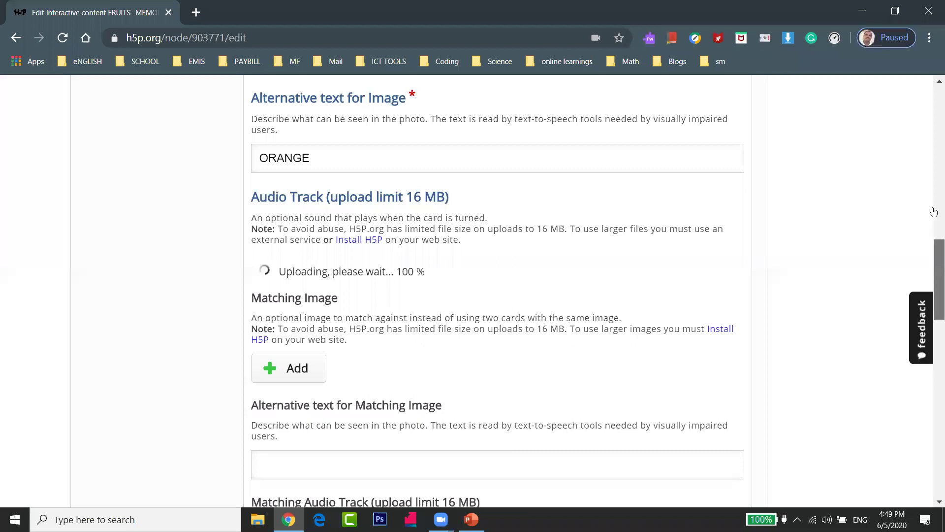
scroll(933, 219, up, 1)
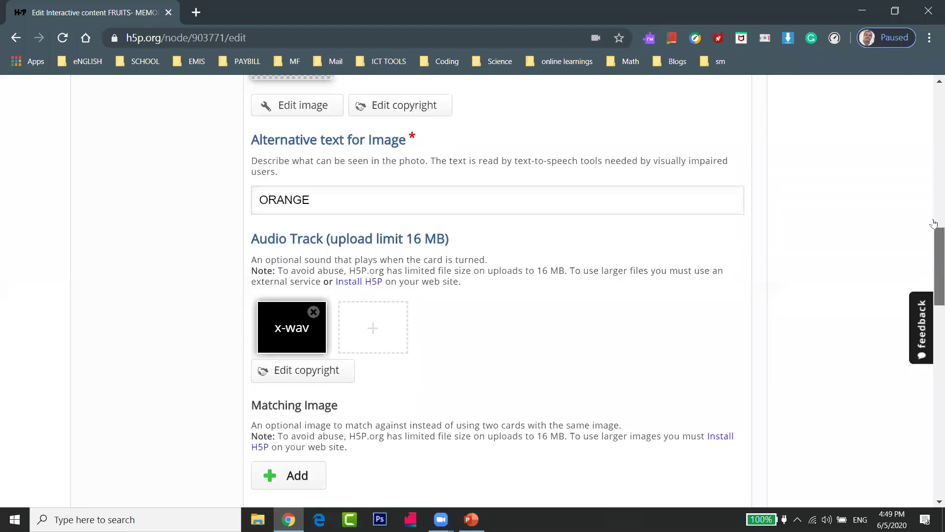
scroll(934, 226, up, 4)
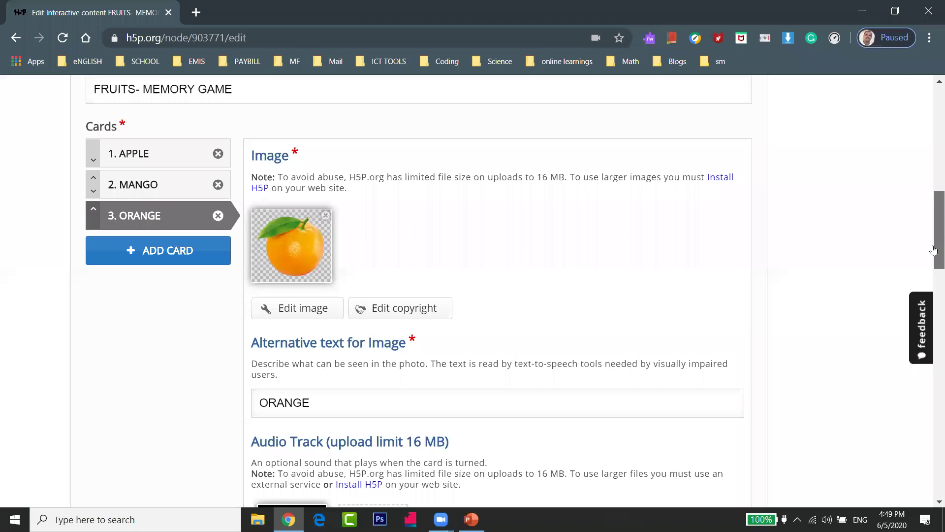
scroll(935, 261, down, 2)
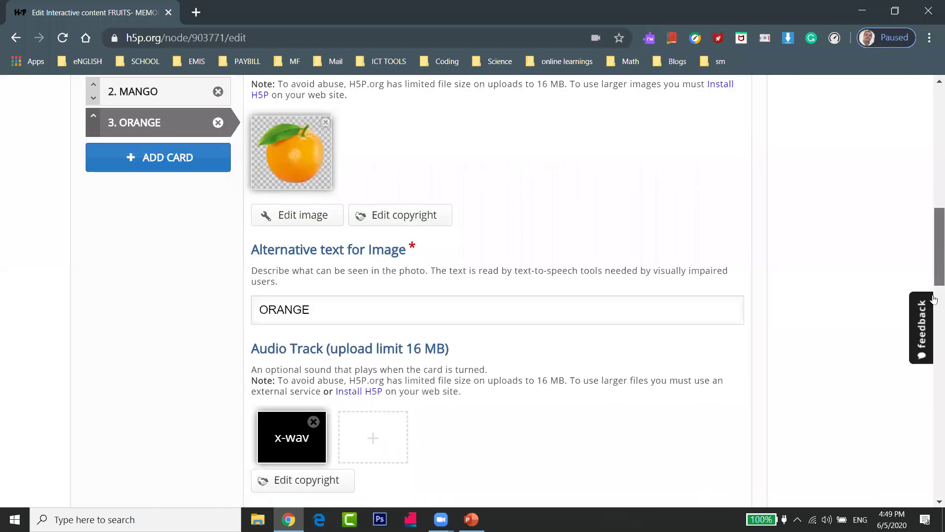
scroll(934, 347, down, 3)
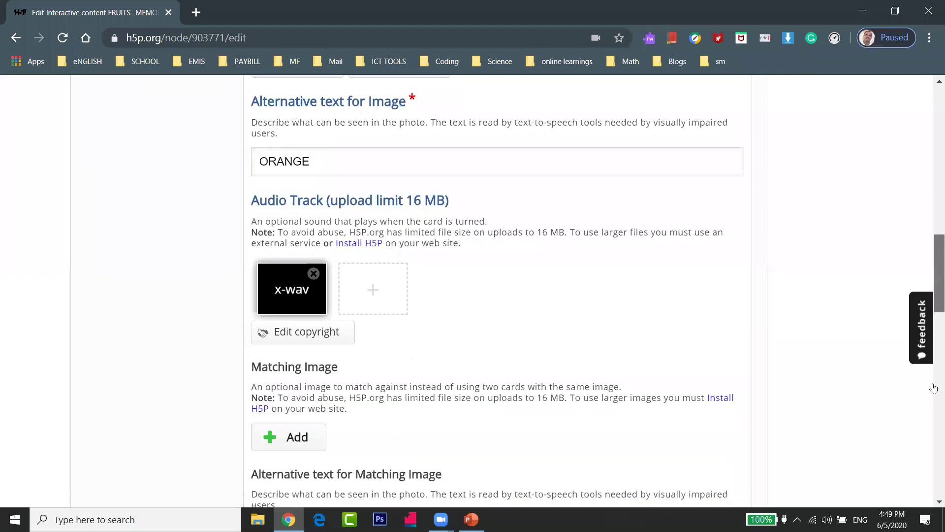
scroll(271, 252, down, 9)
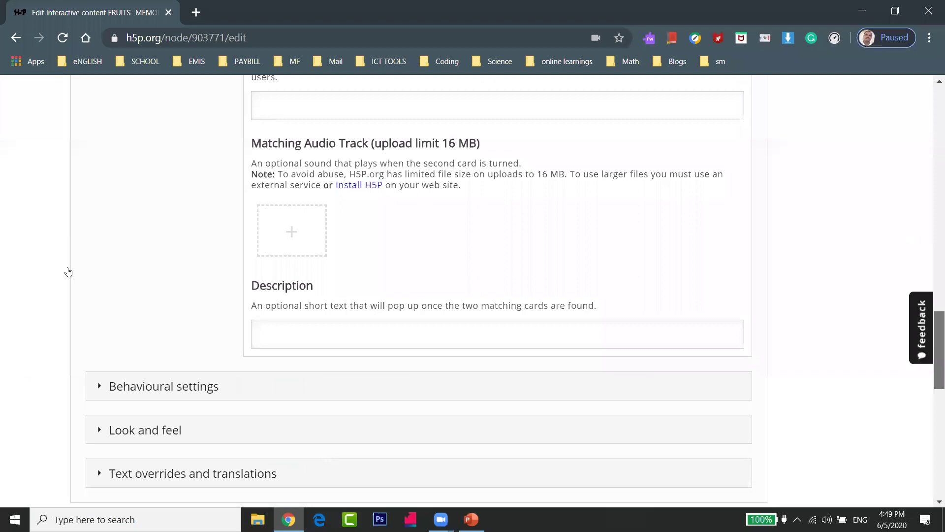
scroll(68, 272, down, 7)
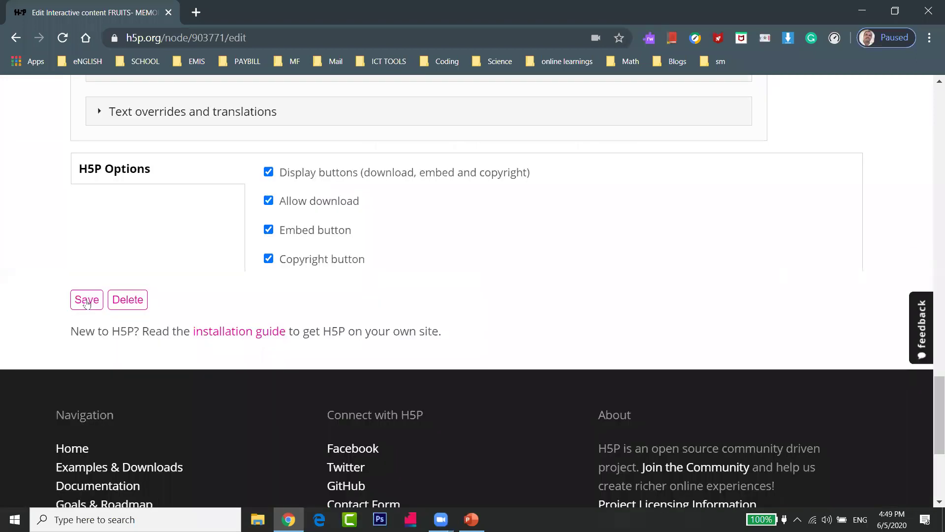
click(86, 301)
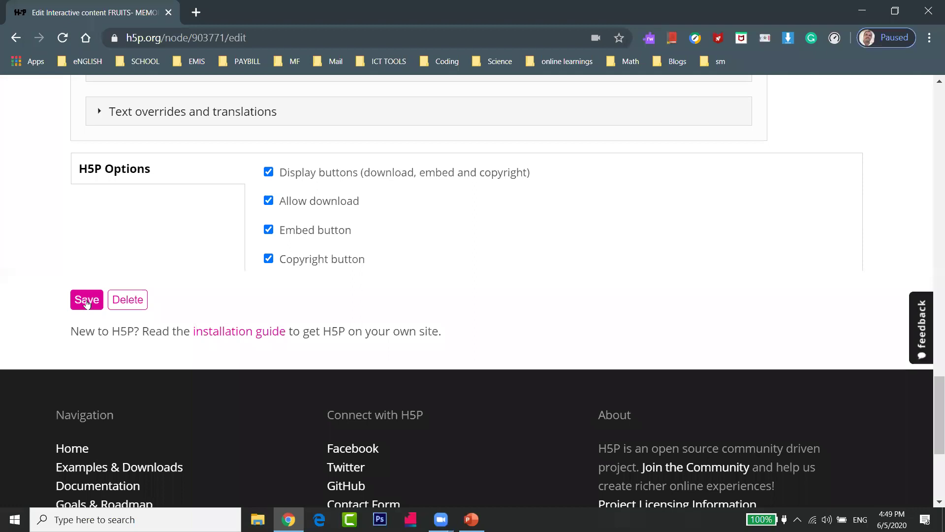
Save the edited game and zoom the page out to 75%
click(87, 302)
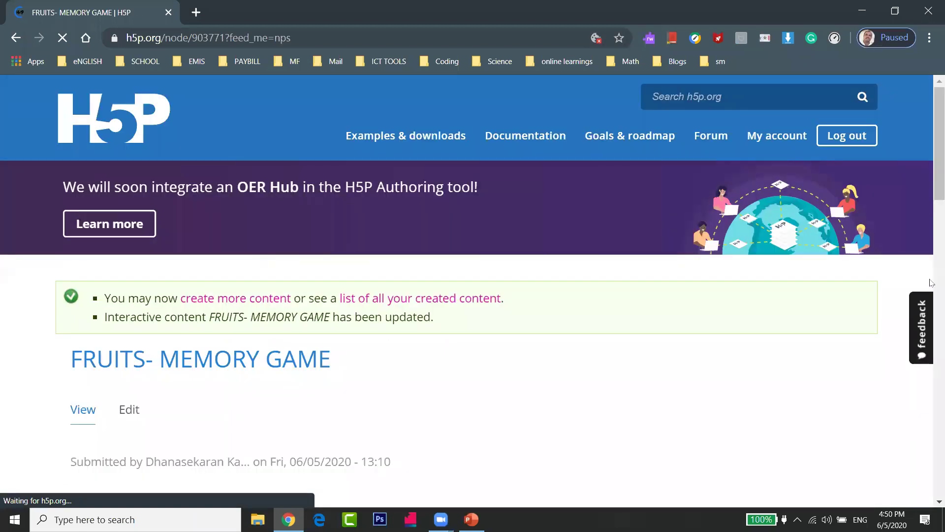
scroll(931, 304, down, 3)
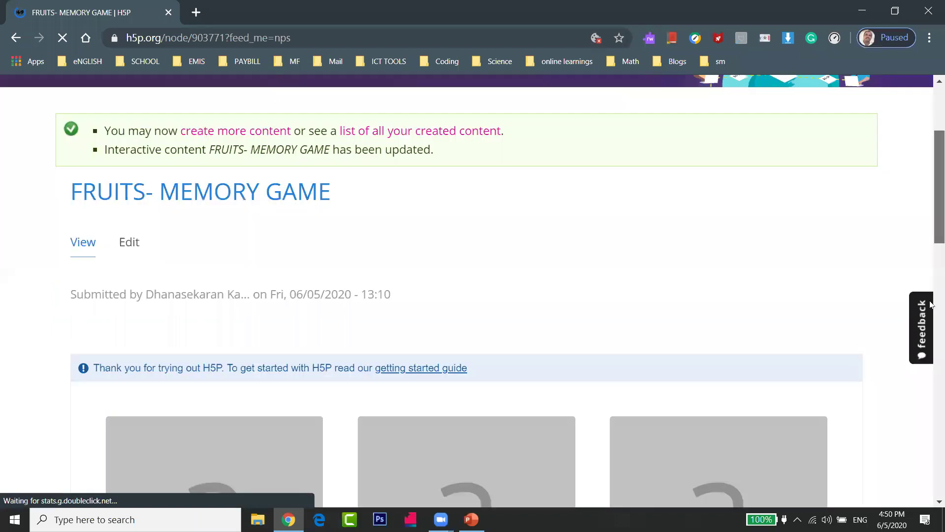
scroll(932, 304, down, 5)
key(ctrl+minus)
key(ctrl+minus)
key(ctrl+minus)
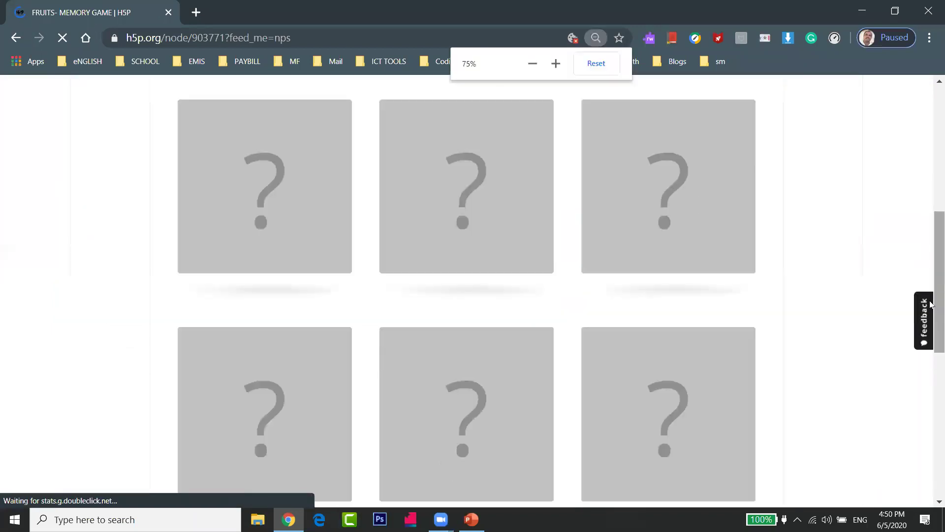
Play the game, turning over cards to match the orange, mango and apple pairs
click(271, 213)
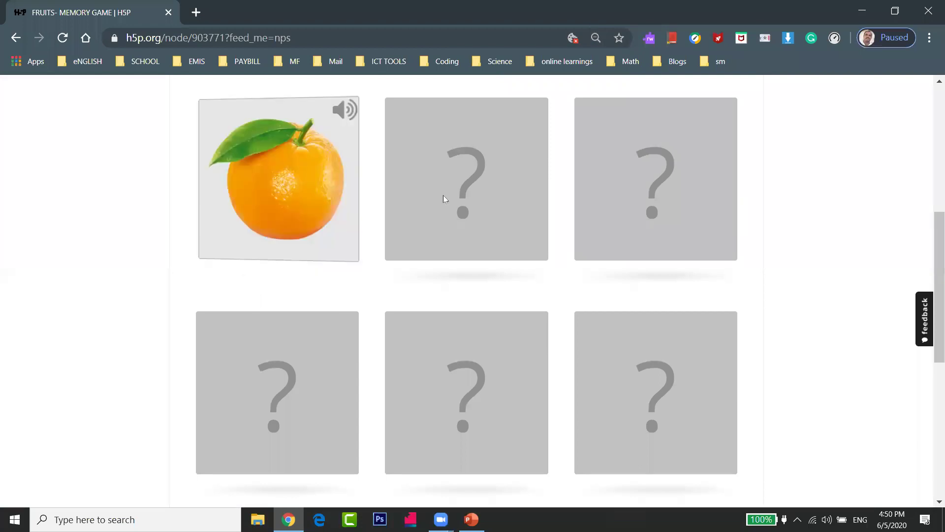
click(301, 387)
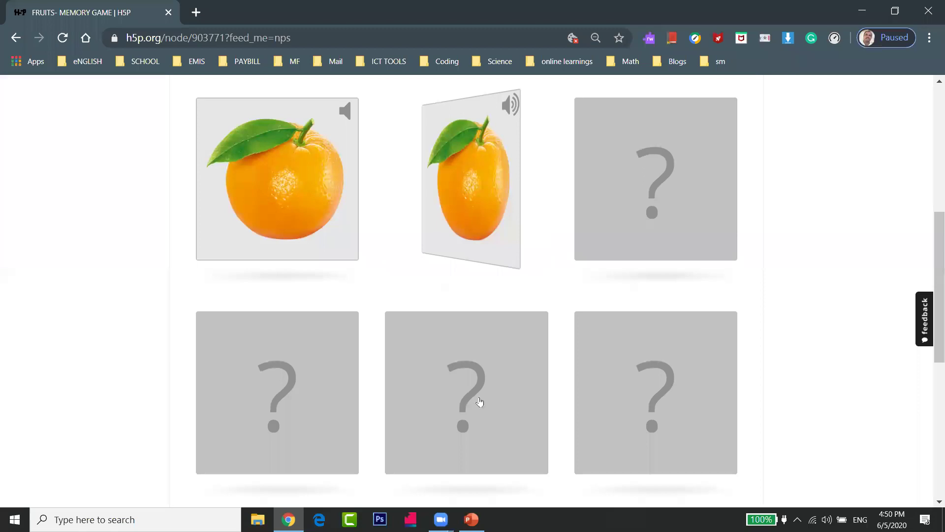
click(480, 399)
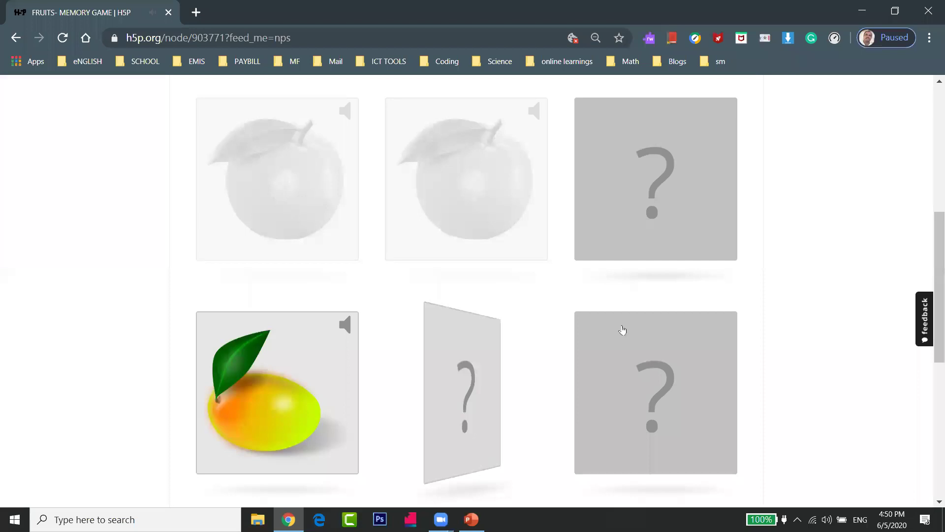
click(700, 418)
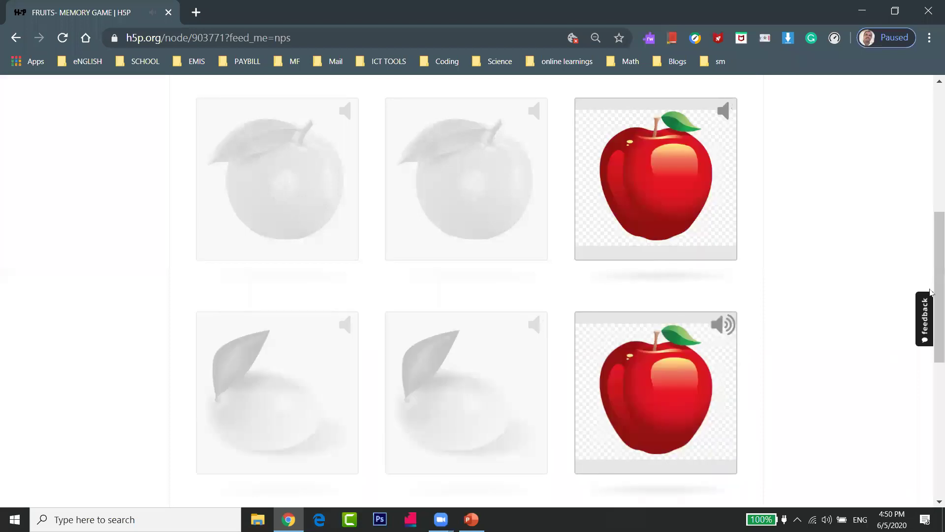
scroll(932, 290, down, 5)
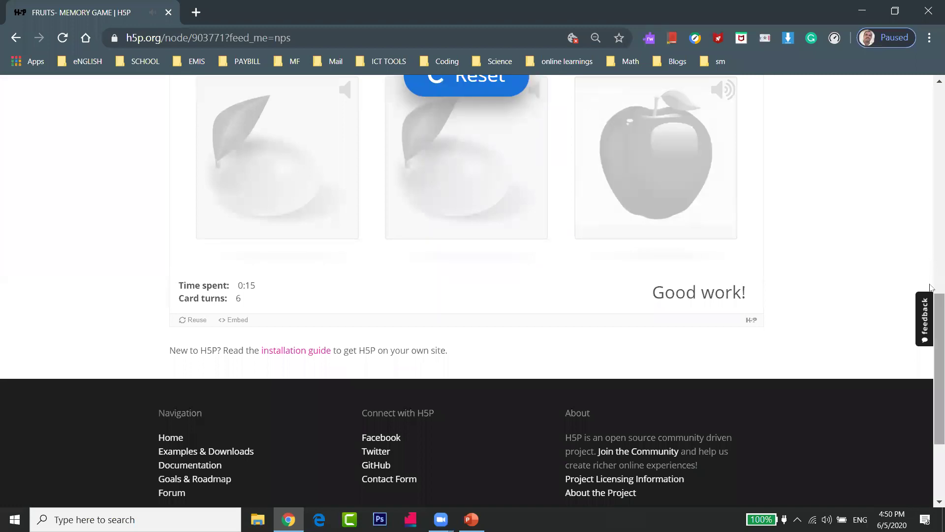
scroll(932, 283, up, 3)
scroll(932, 276, down, 1)
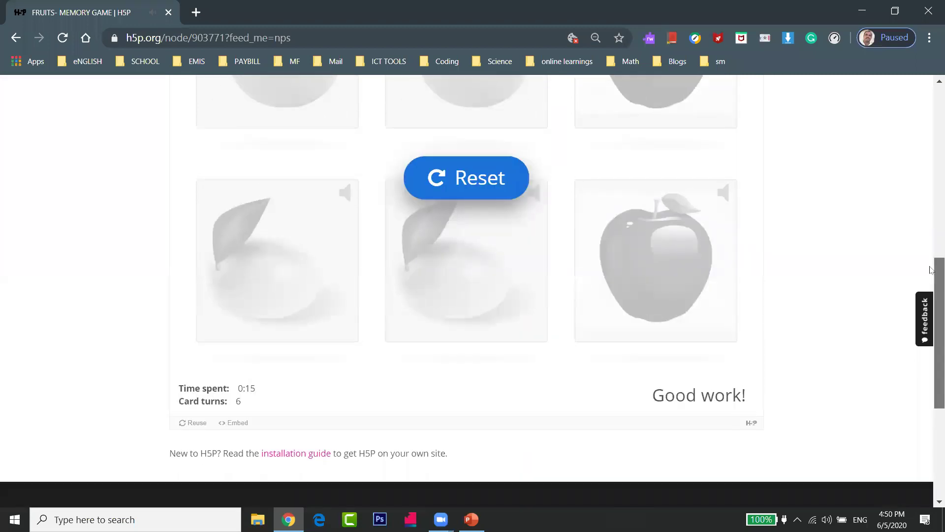
scroll(931, 263, up, 1)
scroll(930, 261, up, 1)
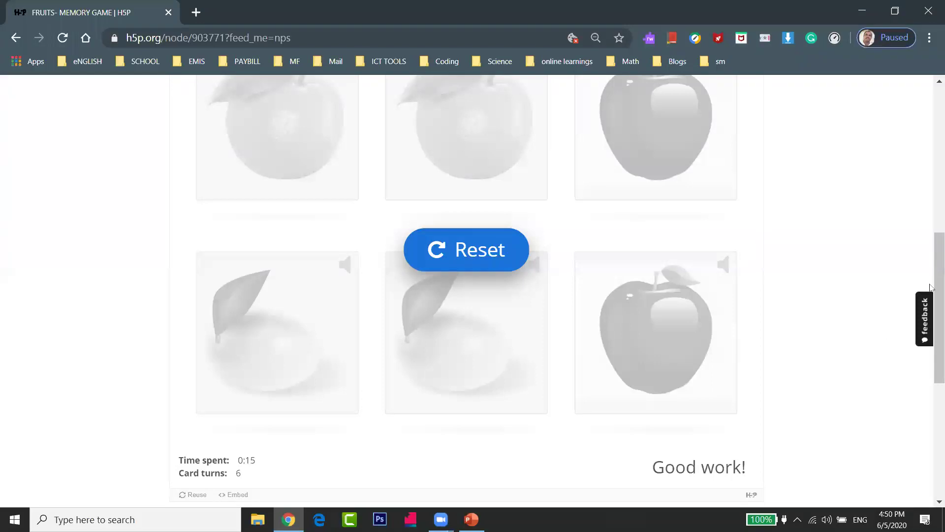
scroll(931, 287, up, 1)
scroll(931, 286, down, 1)
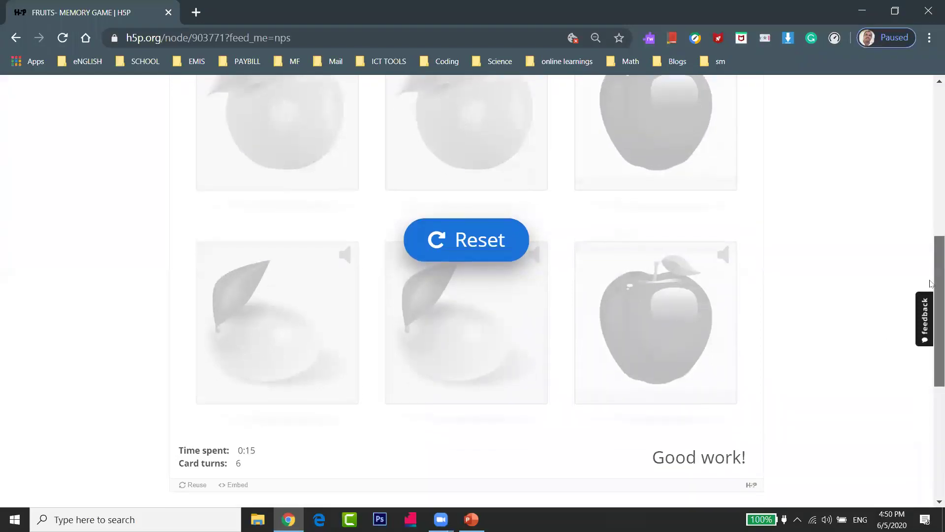
scroll(931, 283, up, 1)
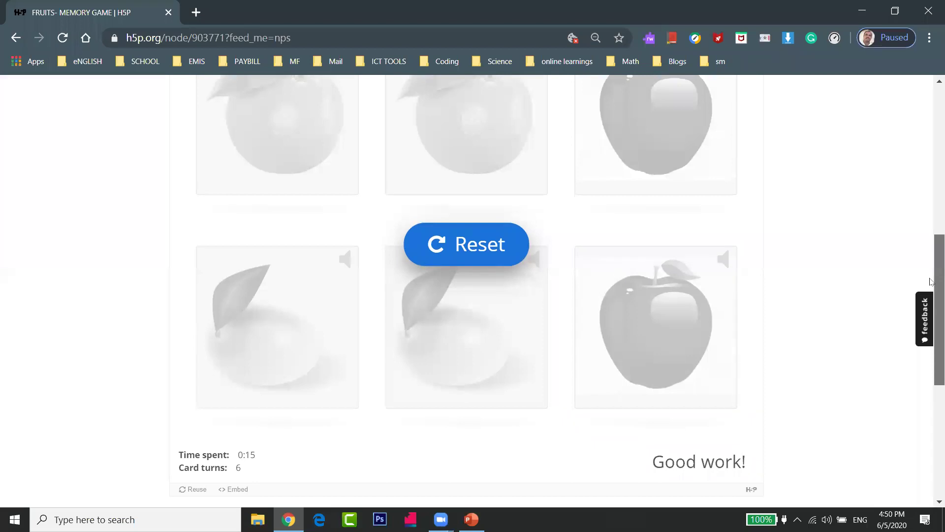
scroll(931, 283, up, 1)
scroll(931, 288, down, 2)
scroll(930, 290, down, 1)
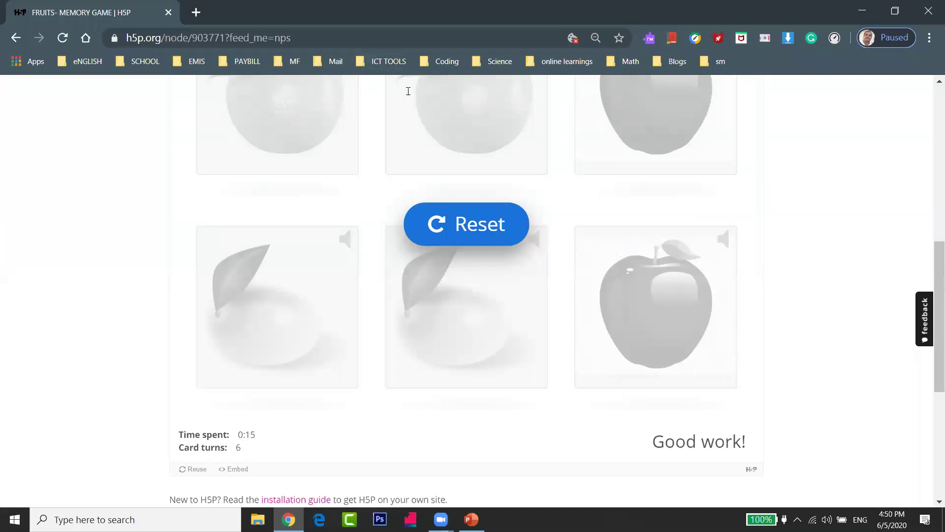
drag(932, 356, 931, 333)
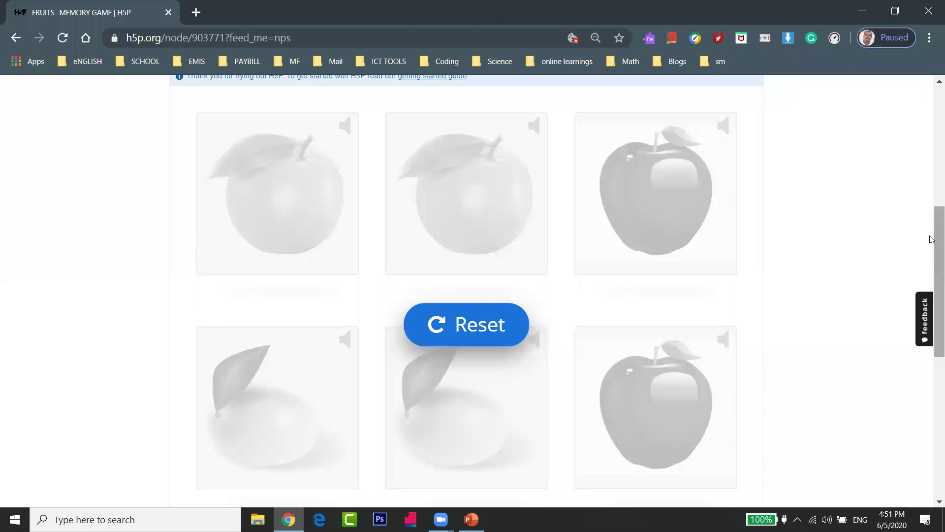
scroll(213, 188, up, 4)
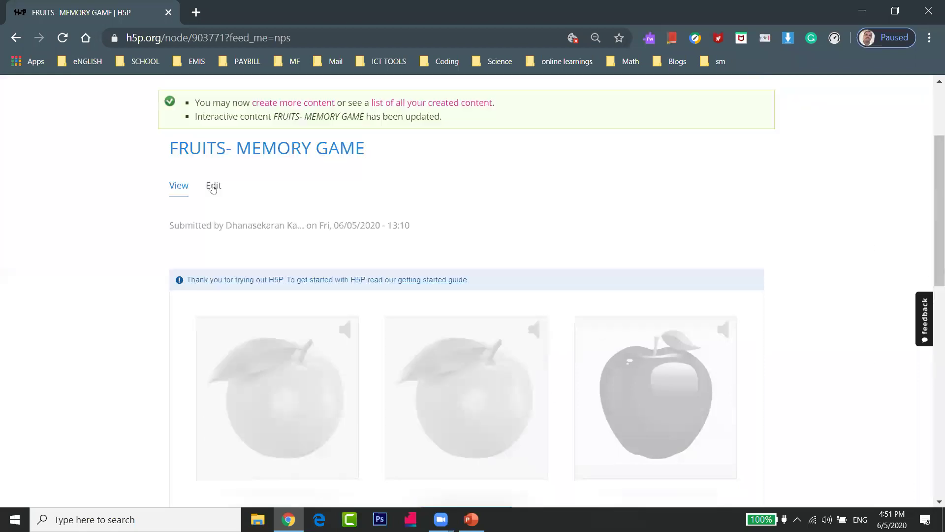
Open FRUITS- MEMORY GAME for editing and scroll past its three cards to Look and feel
click(213, 188)
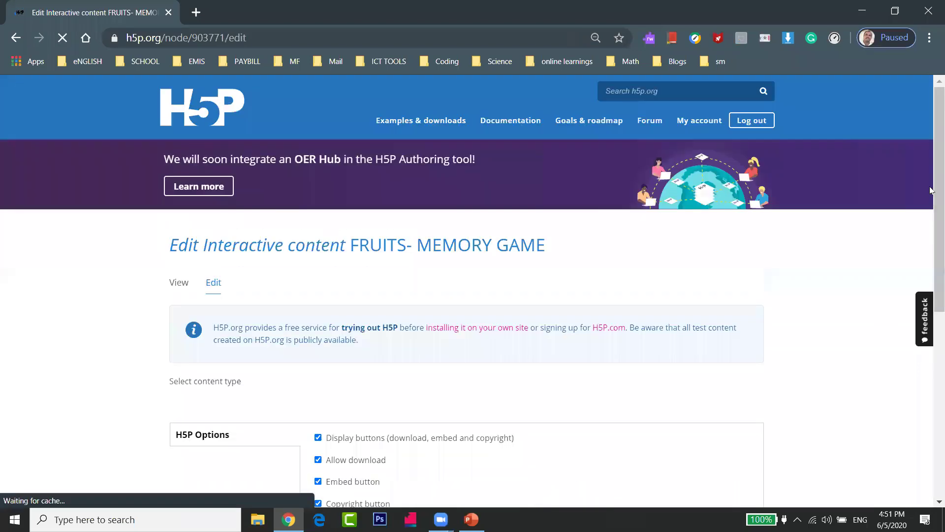
scroll(931, 207, down, 4)
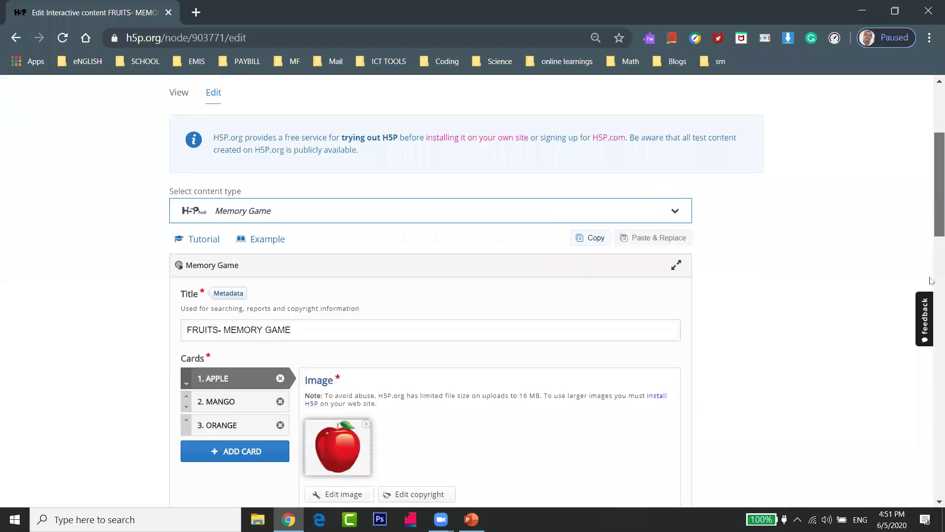
scroll(932, 298, down, 3)
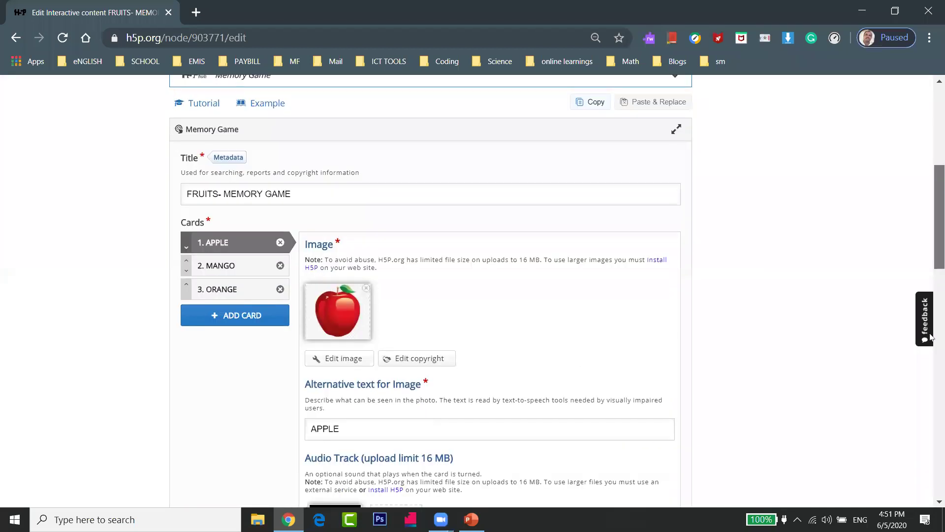
scroll(931, 350, down, 3)
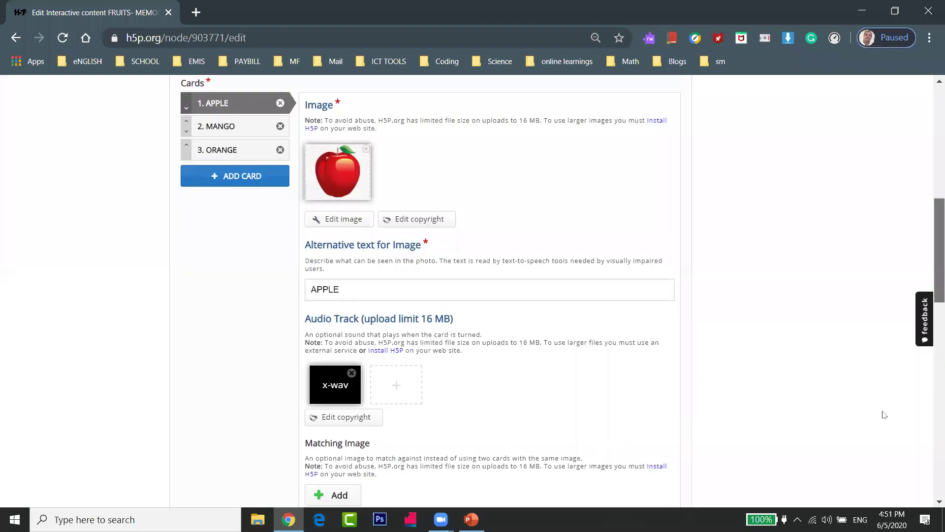
scroll(391, 401, down, 4)
scroll(391, 400, down, 6)
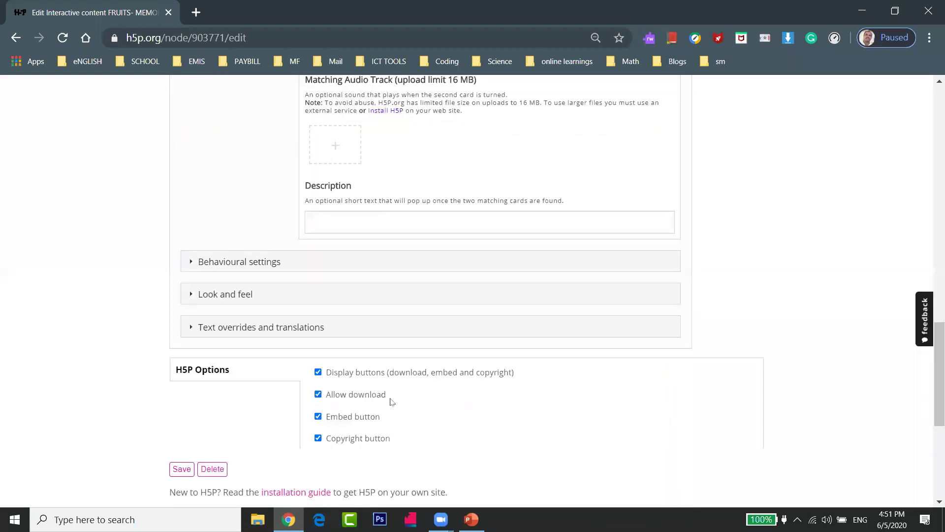
scroll(390, 400, up, 2)
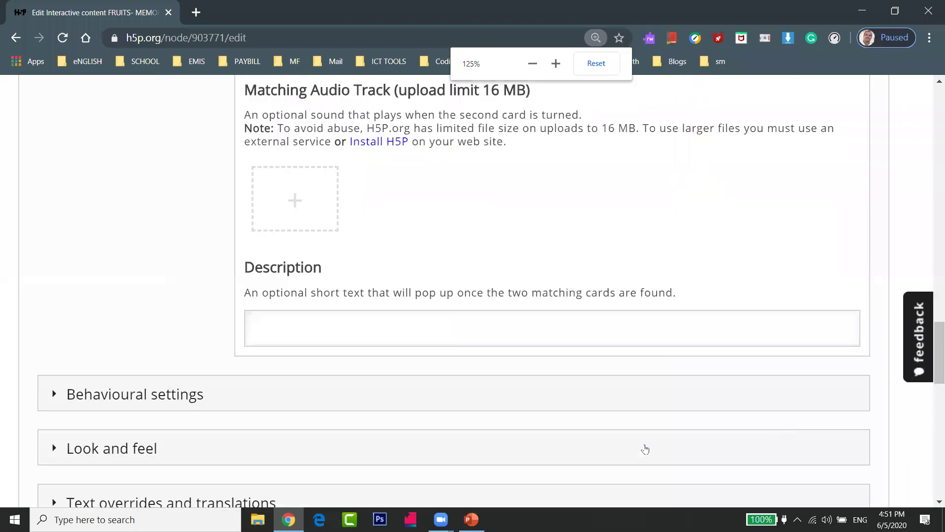
scroll(931, 345, down, 2)
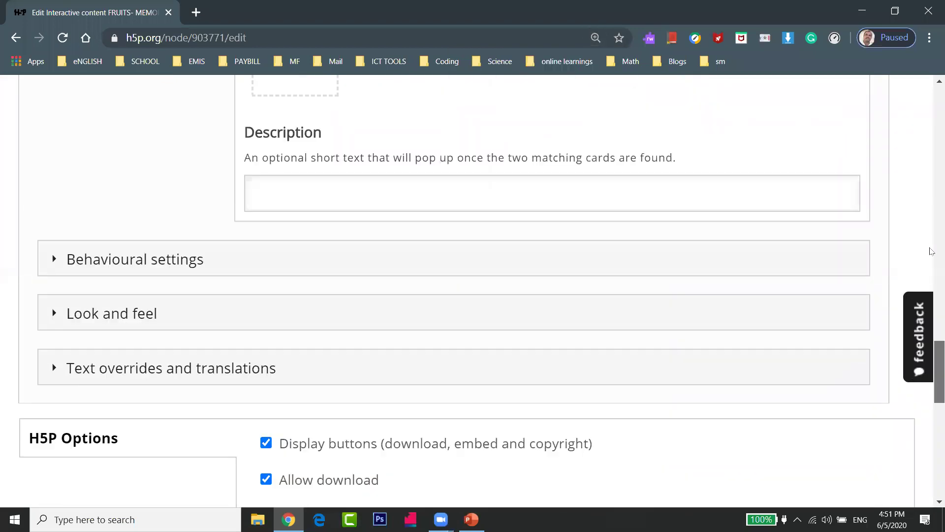
scroll(931, 256, up, 15)
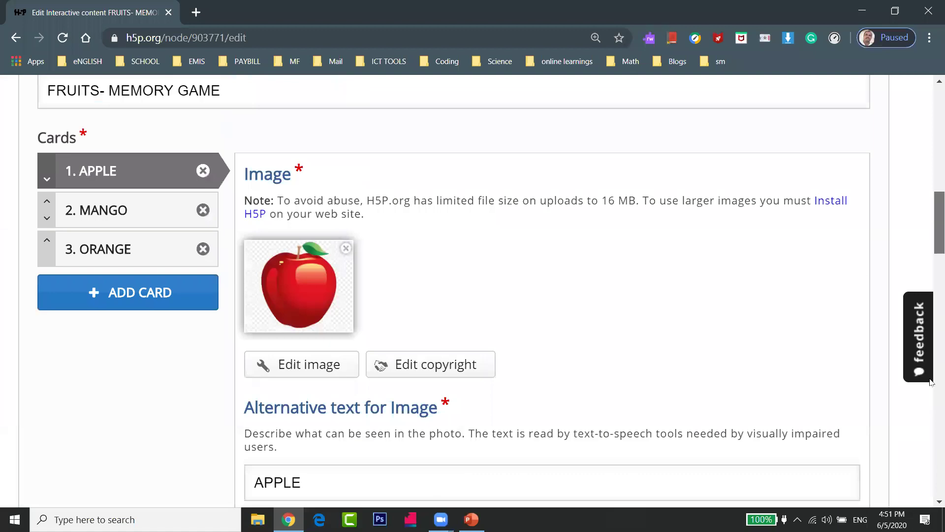
scroll(932, 389, down, 3)
scroll(931, 420, down, 10)
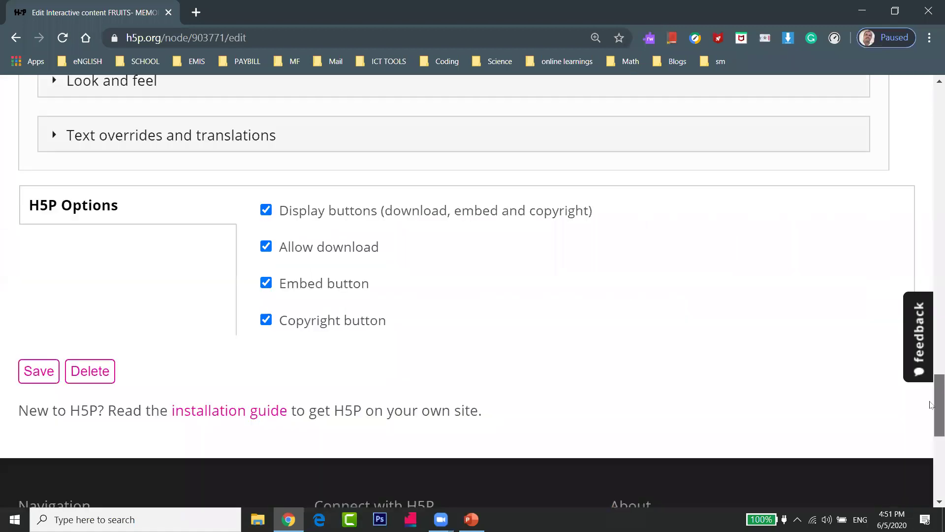
scroll(162, 160, down, 1)
scroll(116, 184, up, 2)
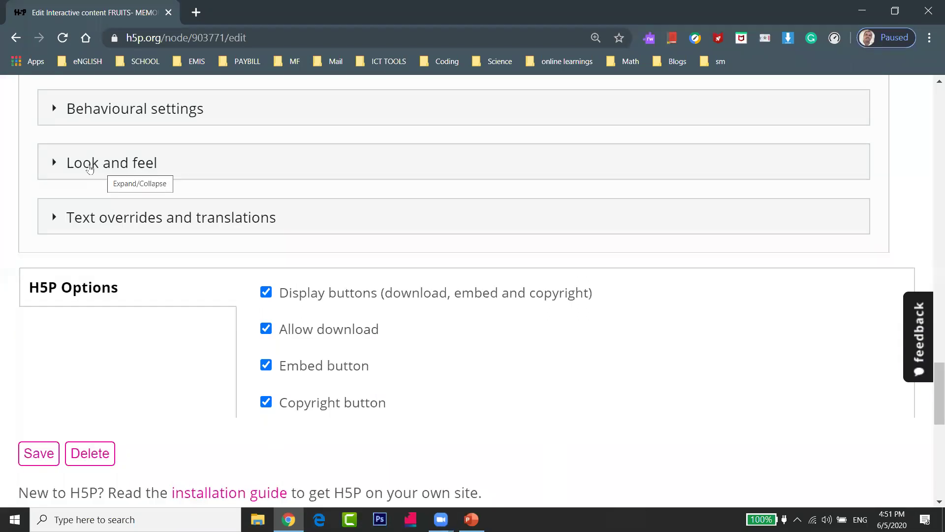
Expand Look and feel and set the theme colour to a bright blue
click(89, 168)
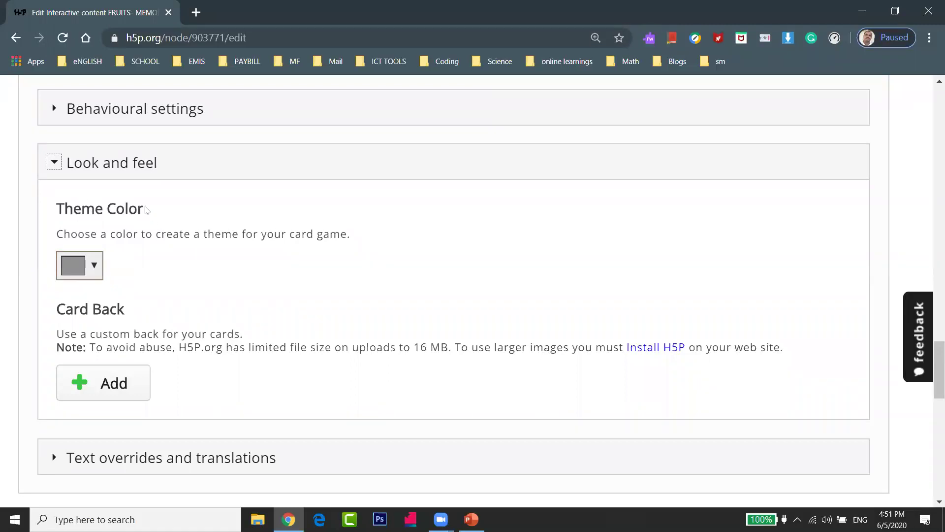
click(94, 267)
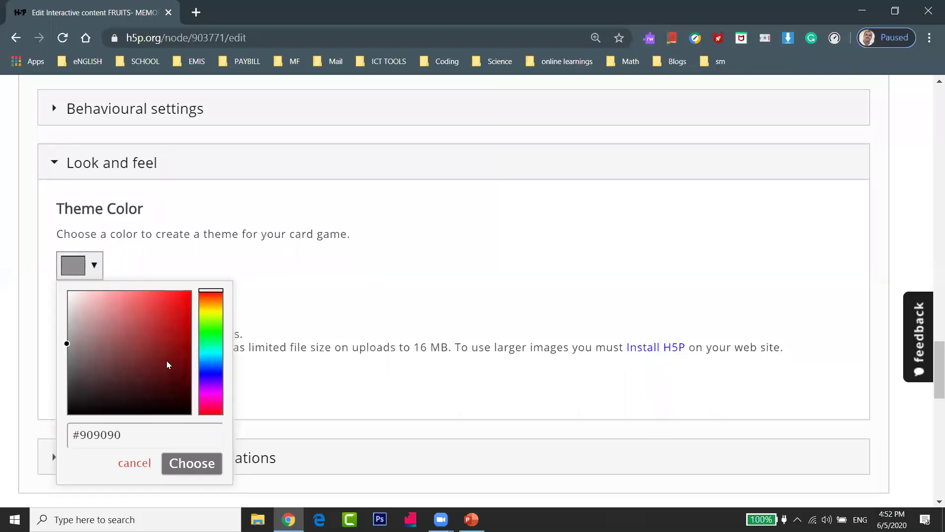
click(216, 364)
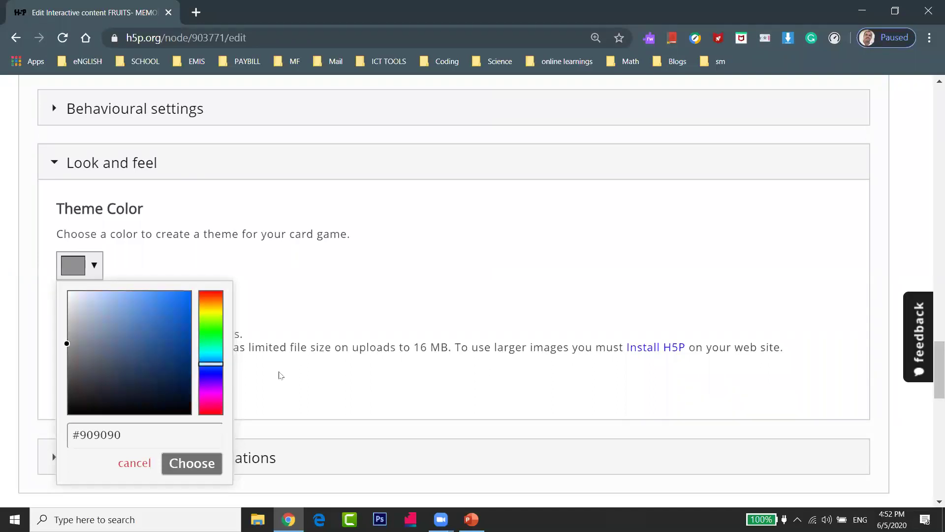
click(170, 293)
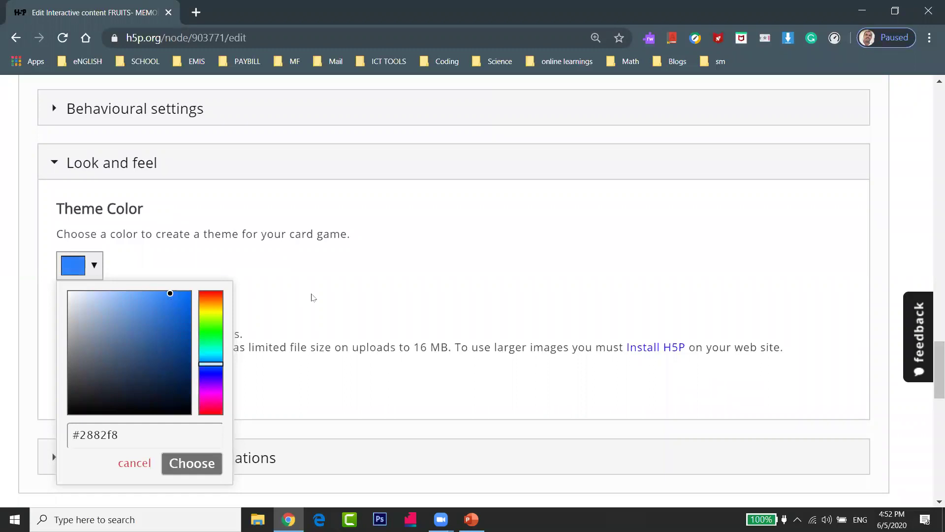
click(291, 298)
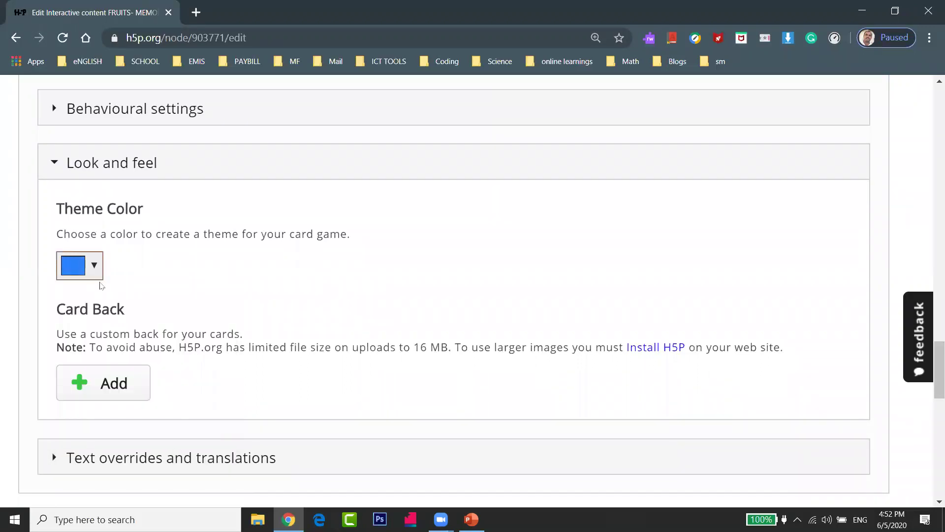
Adjust the theme colour hue to cyan #14cae5 and confirm it
click(79, 266)
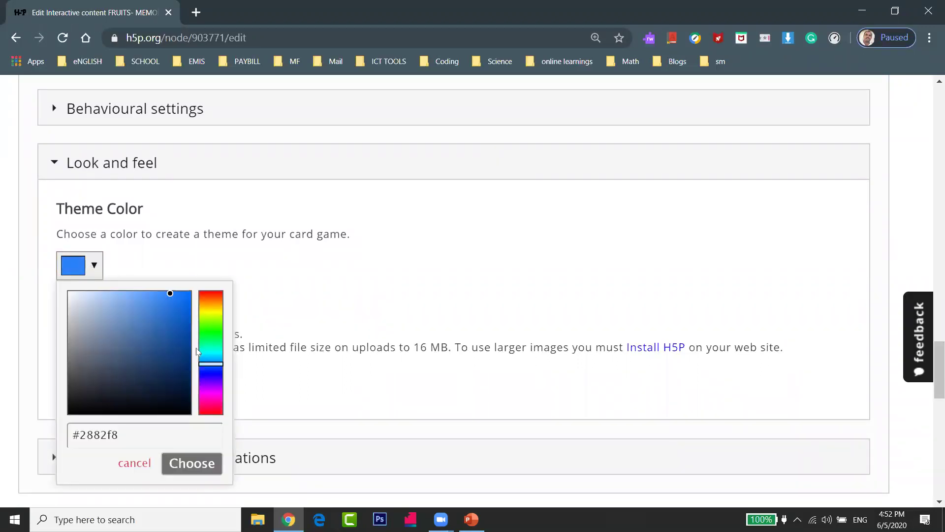
drag(212, 313, 212, 342)
click(211, 355)
click(179, 302)
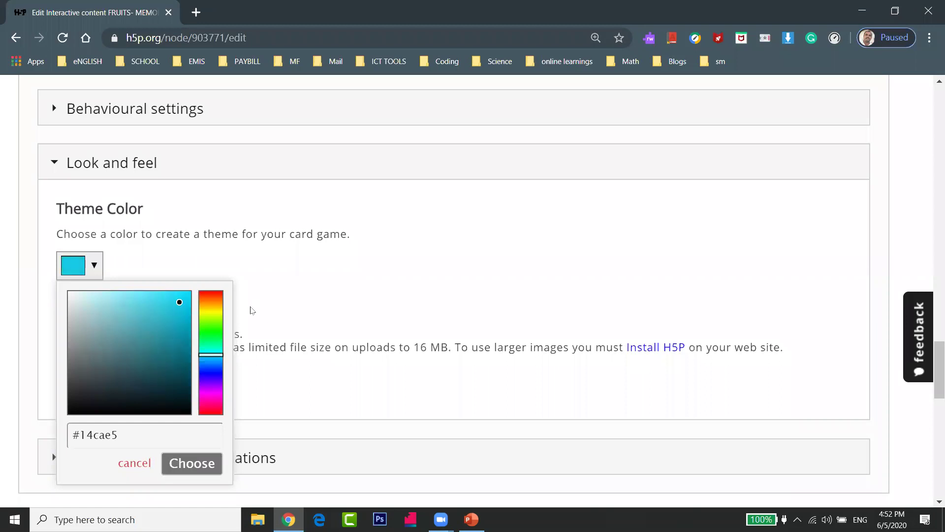
key(Return)
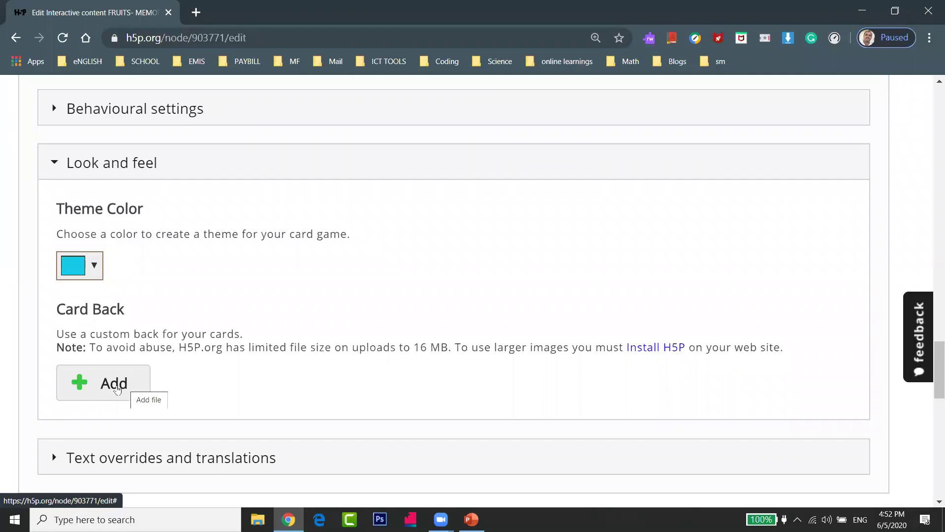
Upload the EMOJI image as the custom card back
click(118, 389)
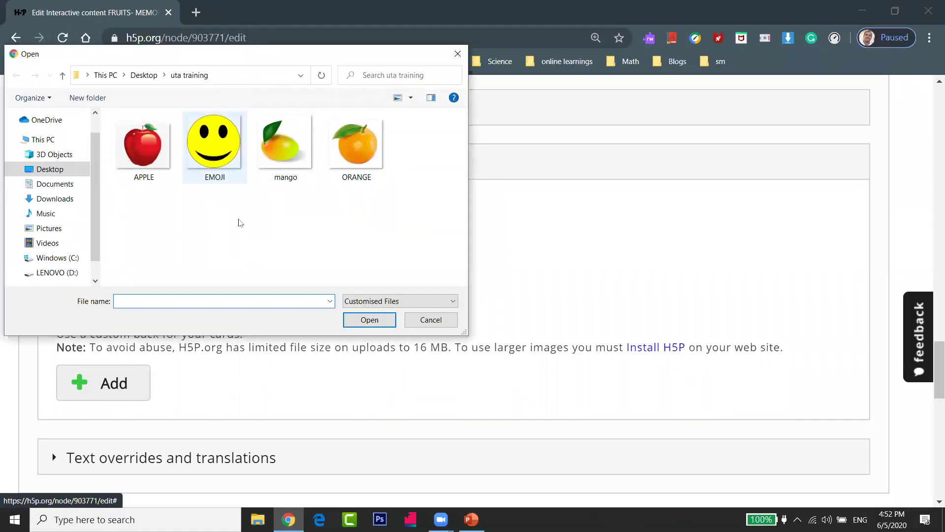
click(214, 157)
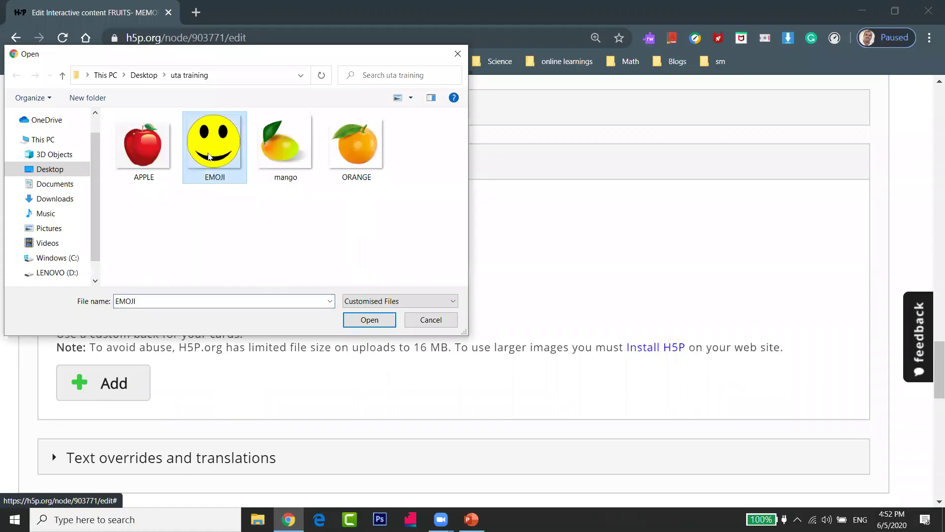
click(368, 320)
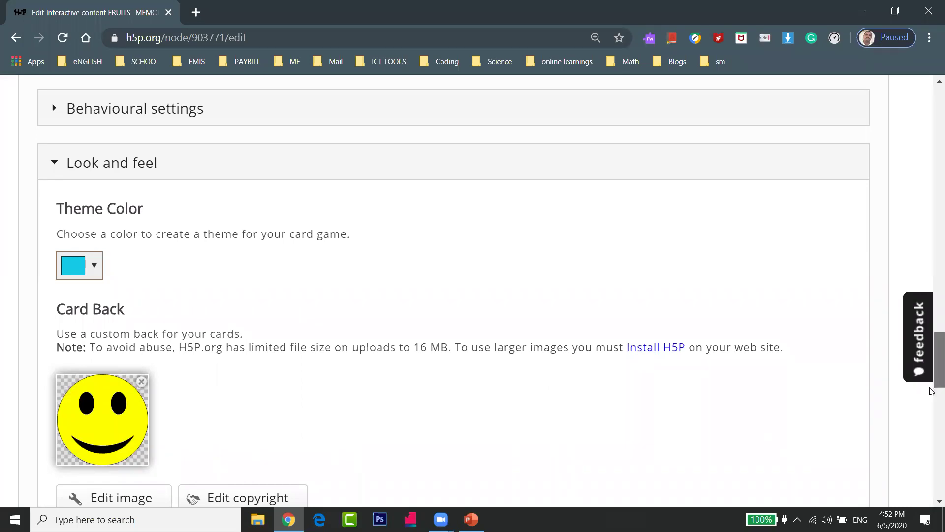
Save the edited FRUITS- MEMORY GAME
drag(932, 394, 932, 415)
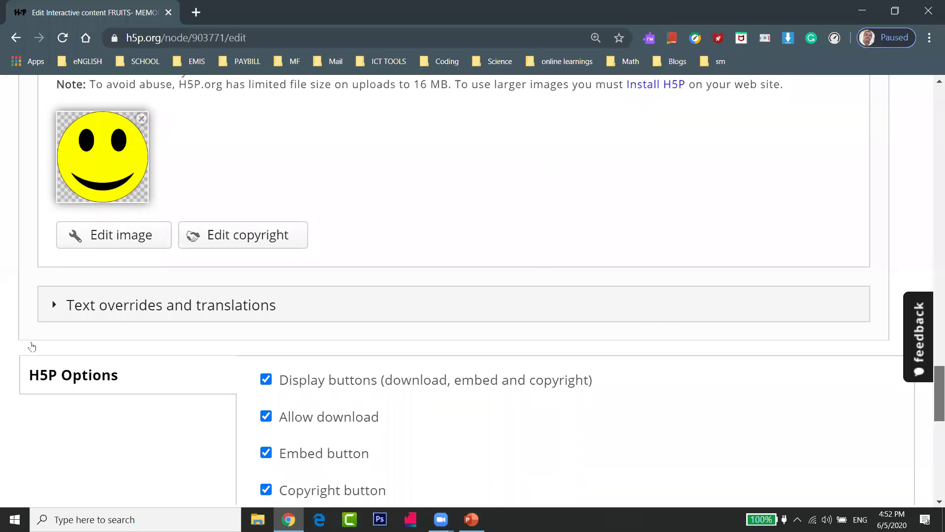
scroll(32, 344, down, 3)
scroll(29, 366, up, 1)
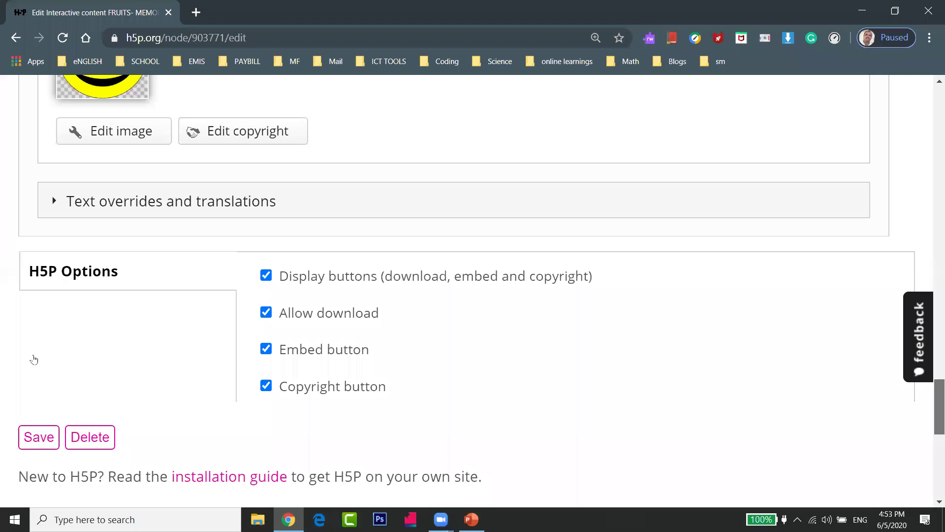
scroll(33, 359, down, 2)
click(34, 358)
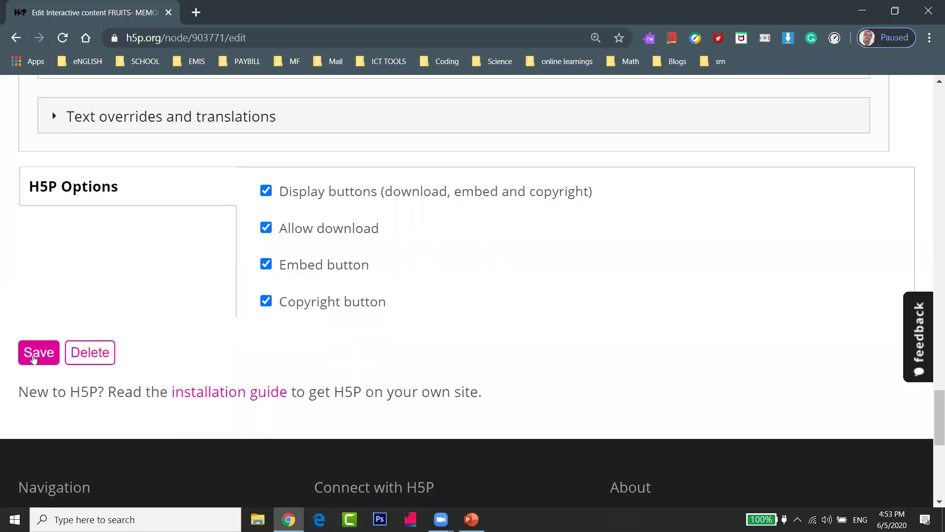
click(34, 358)
Save the game changes and zoom out so the whole card grid fits
click(35, 358)
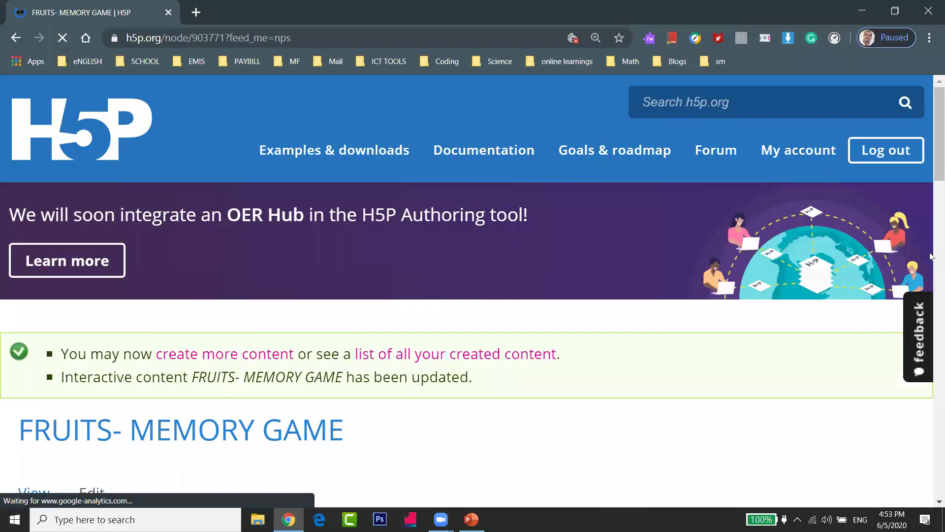
key(ctrl+minus)
key(ctrl+minus)
key(ctrl+minus)
key(ctrl+minus)
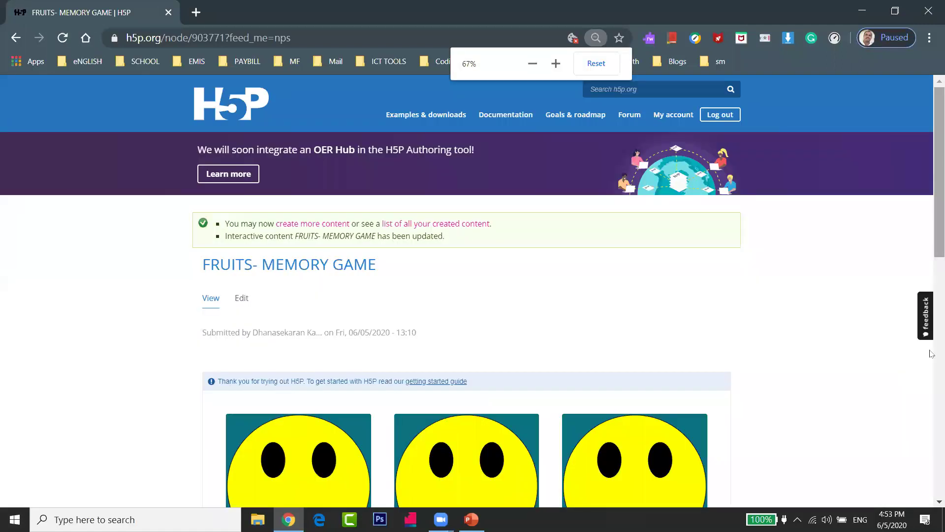
scroll(285, 220, down, 6)
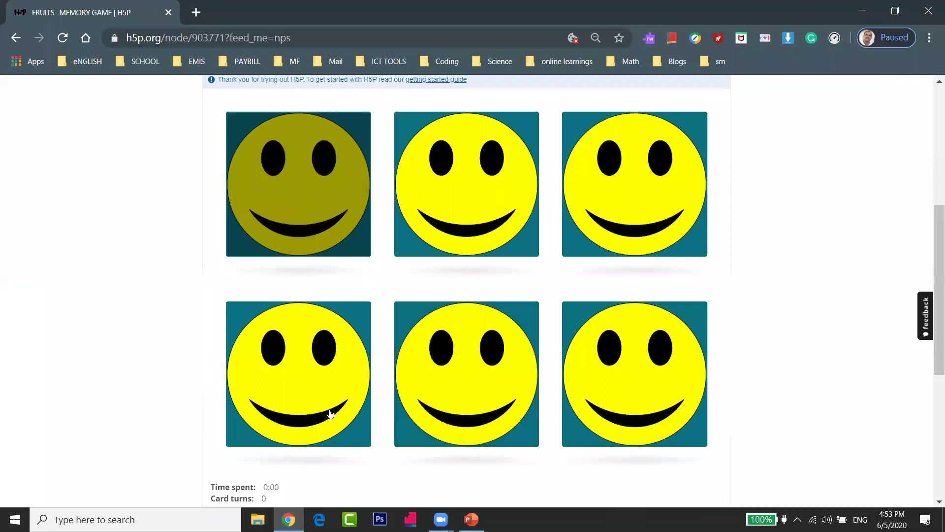
Flip cards with clicks and keys until the two apple cards are matched
key(Return)
click(317, 398)
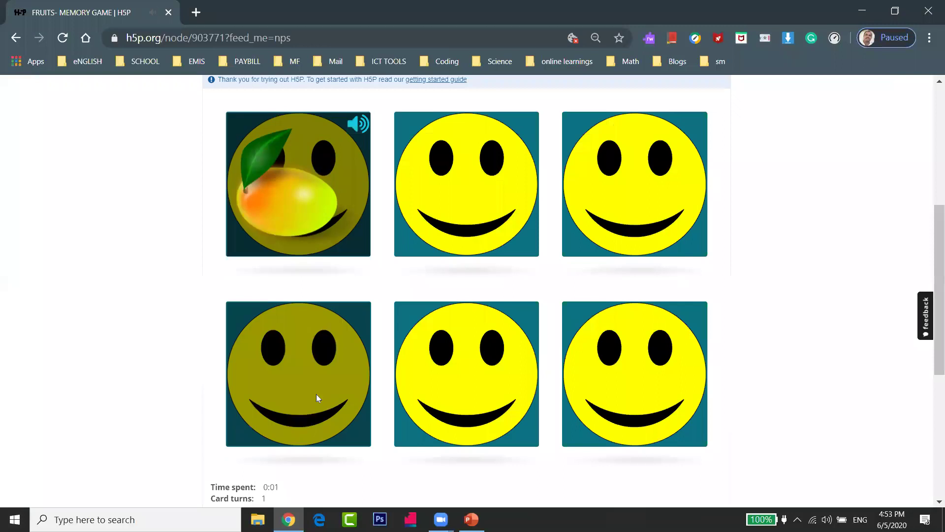
key(Return)
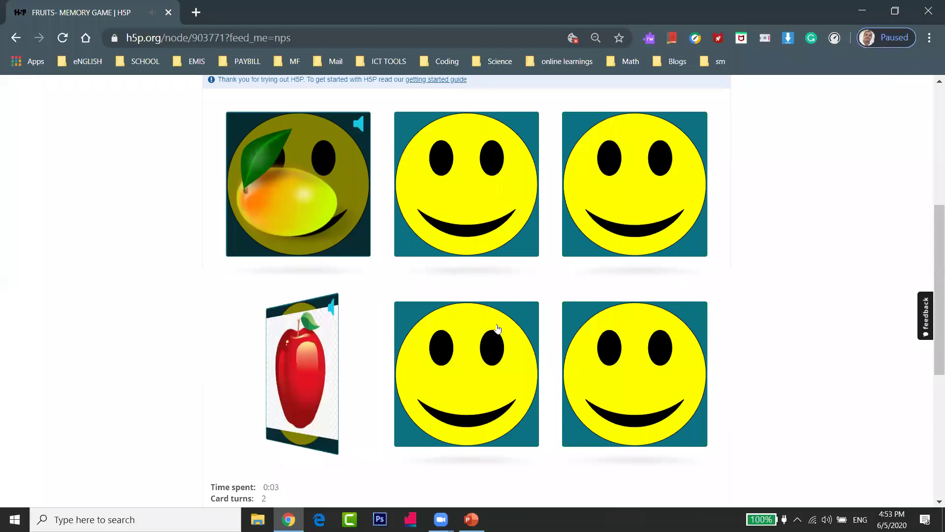
click(523, 382)
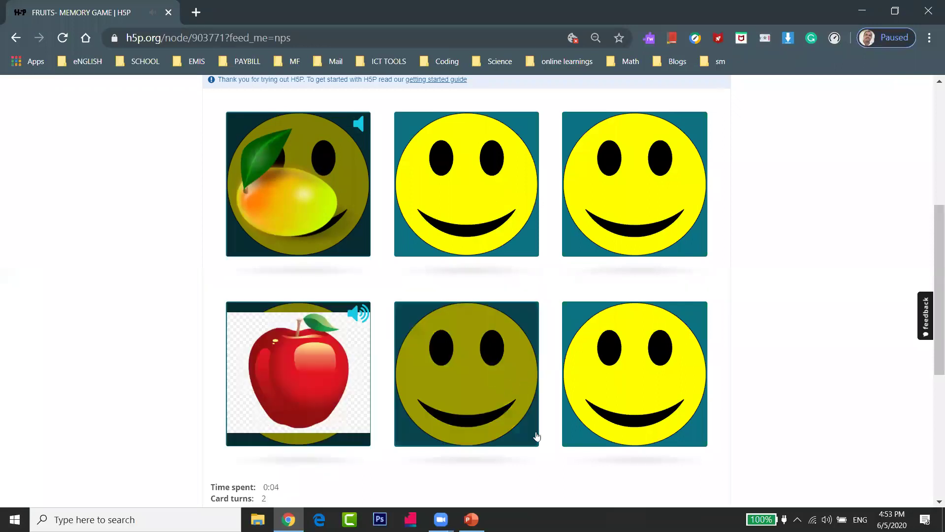
key(Return)
key(Return)
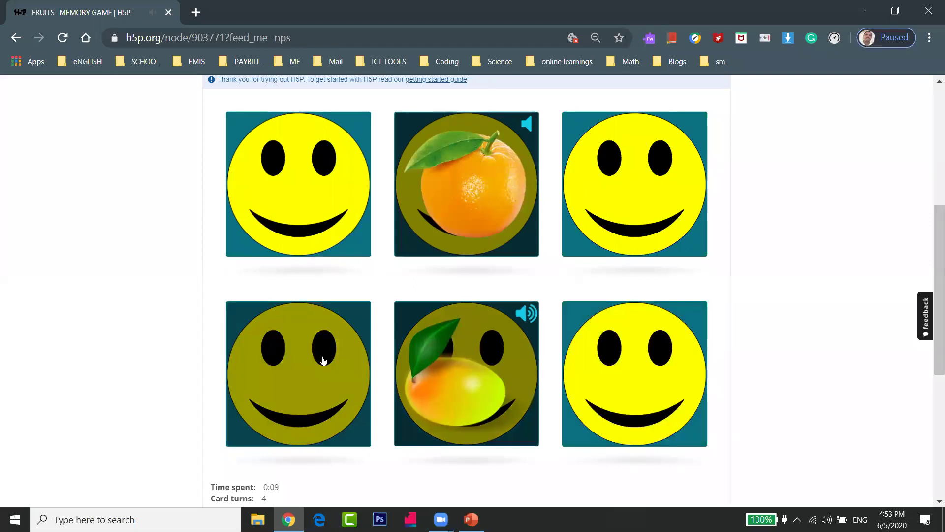
click(325, 370)
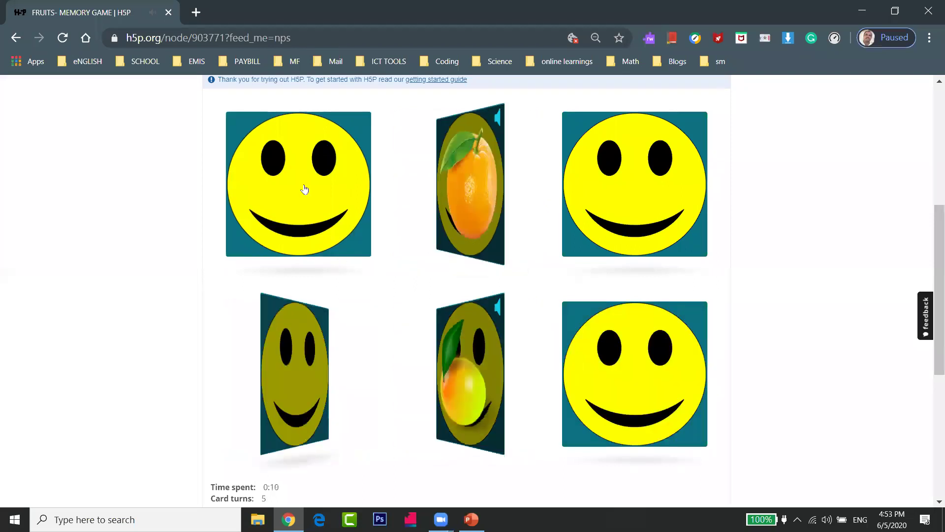
key(Right)
key(Return)
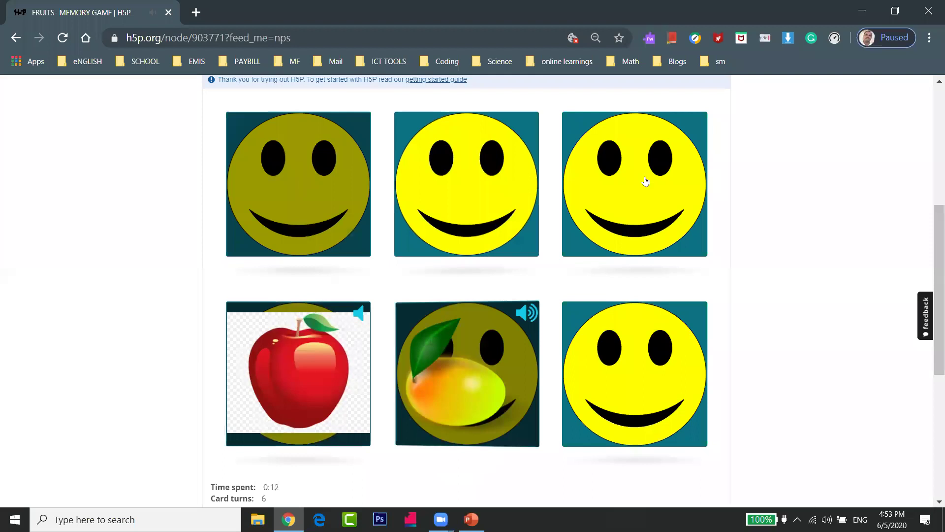
key(Return)
key(Return)
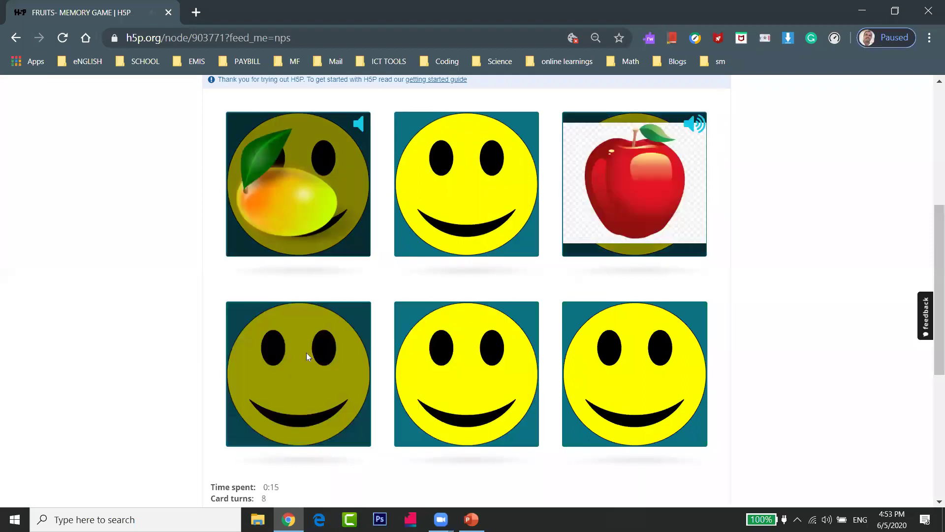
key(Return)
key(Left)
key(Return)
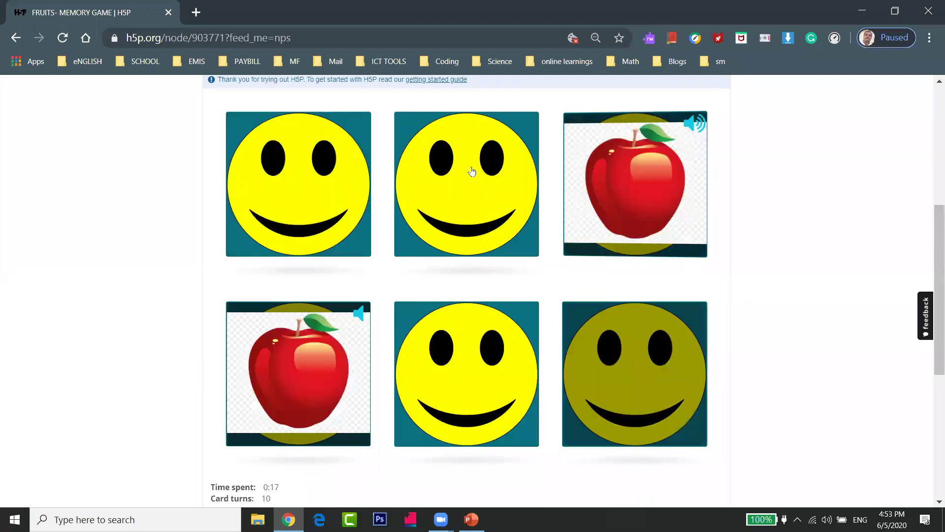
Match the orange and mango pairs to finish with Good work!
click(472, 171)
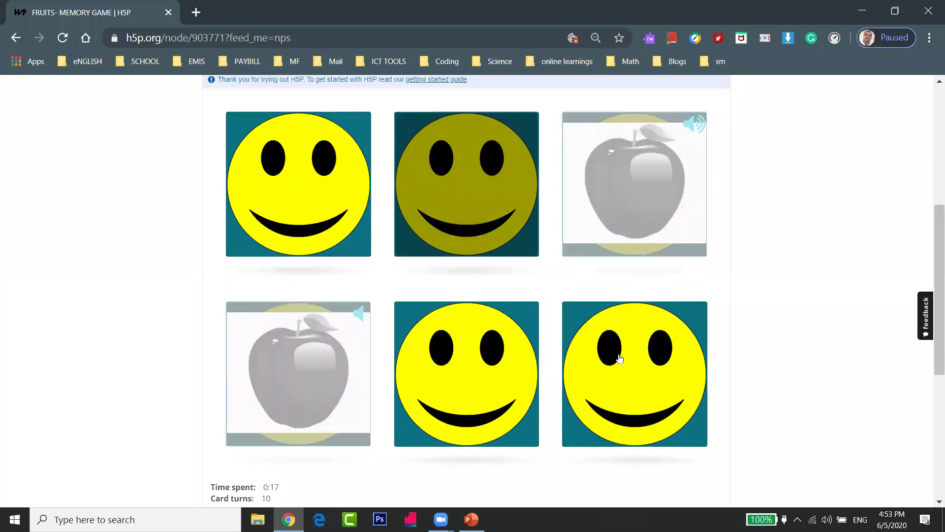
click(663, 385)
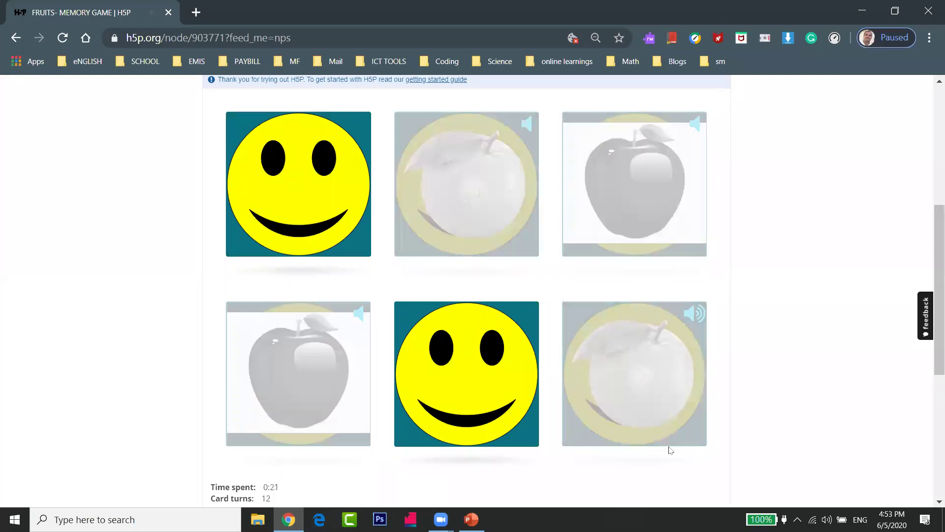
click(487, 389)
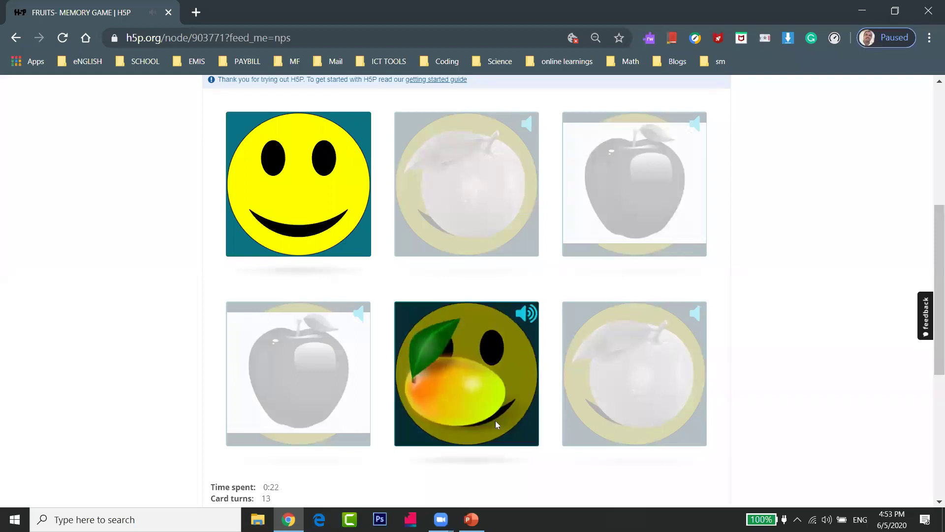
click(288, 188)
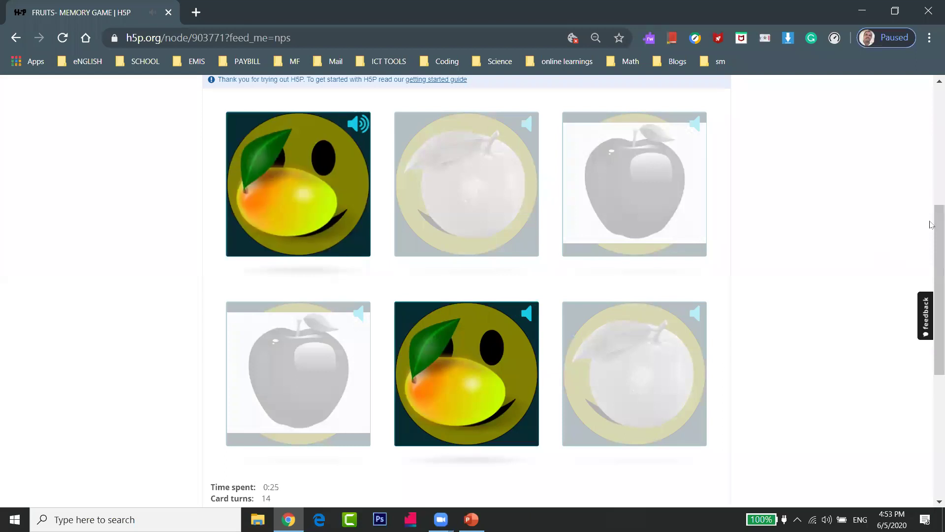
scroll(930, 241, up, 1)
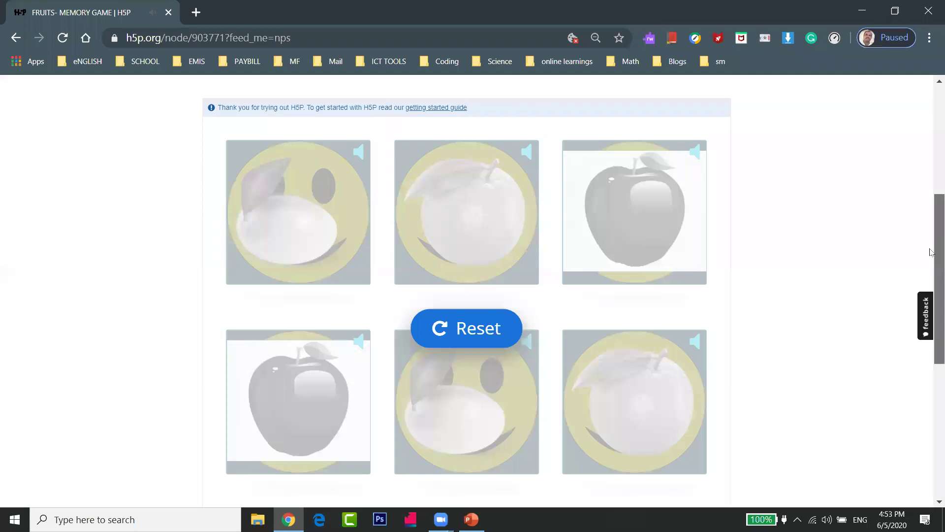
scroll(930, 252, down, 1)
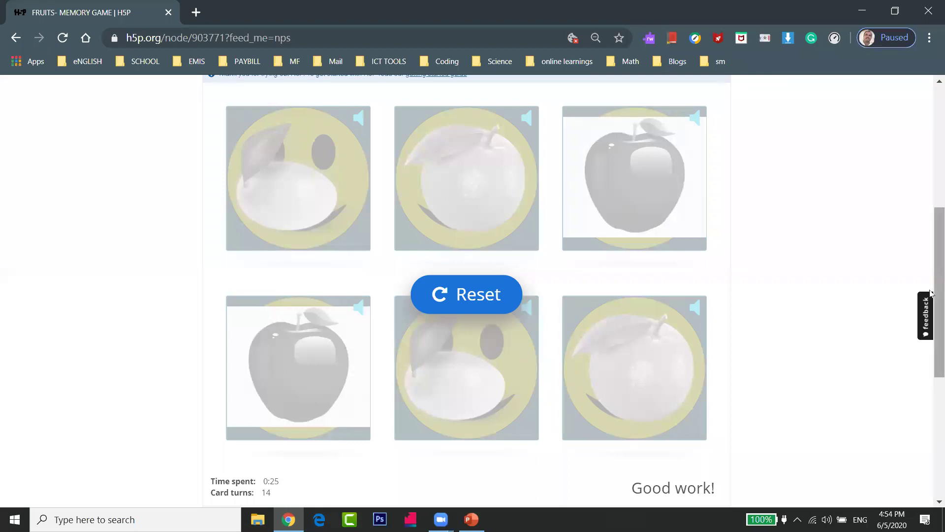
scroll(932, 294, down, 1)
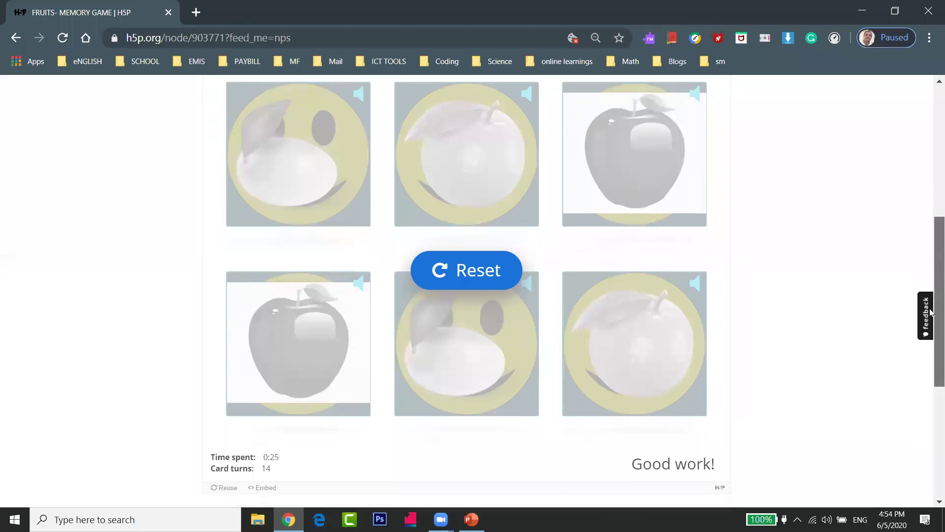
scroll(932, 254, down, 1)
scroll(931, 220, up, 4)
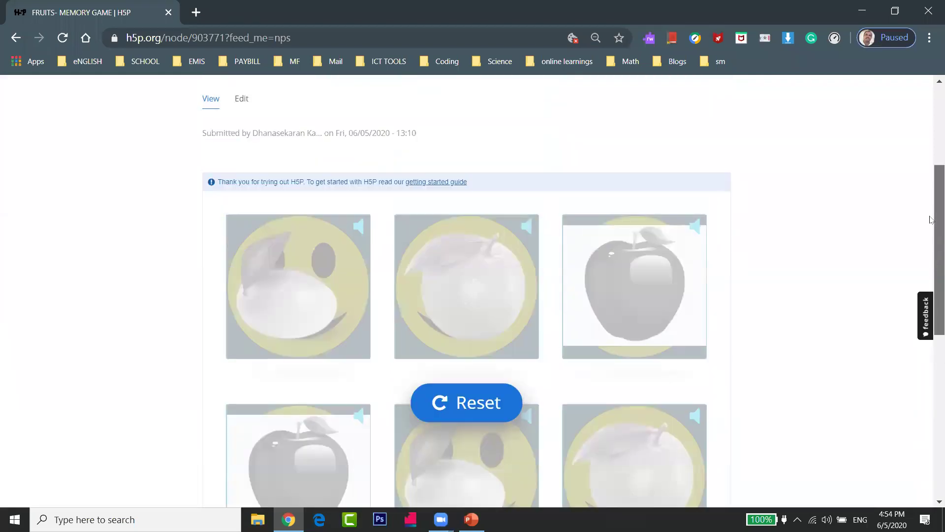
Open the memory game's edit page and zoom the browser to 90%
scroll(242, 181, up, 2)
click(241, 180)
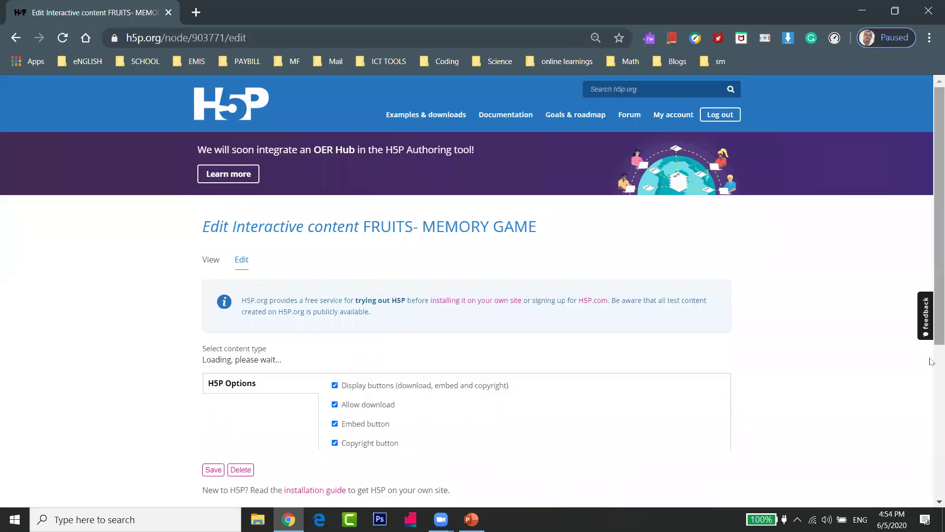
scroll(932, 345, down, 10)
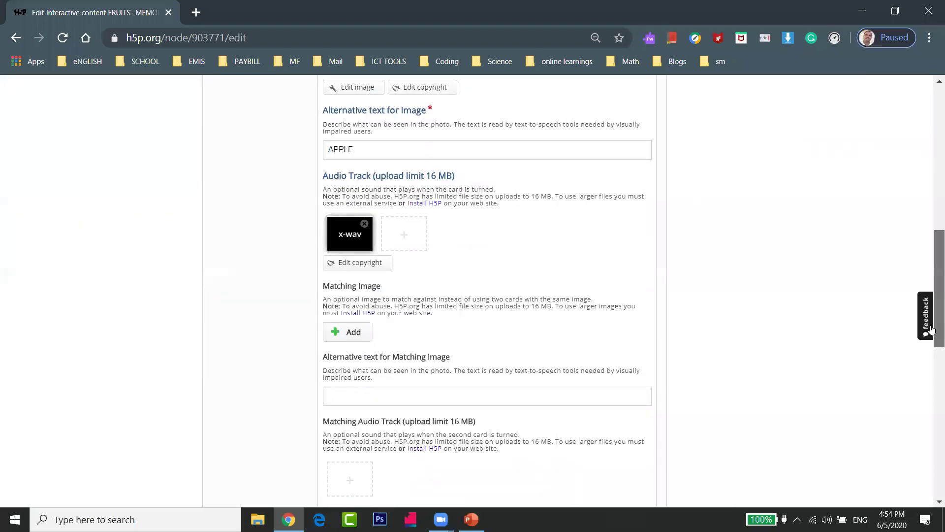
scroll(931, 329, up, 3)
key(ctrl+plus)
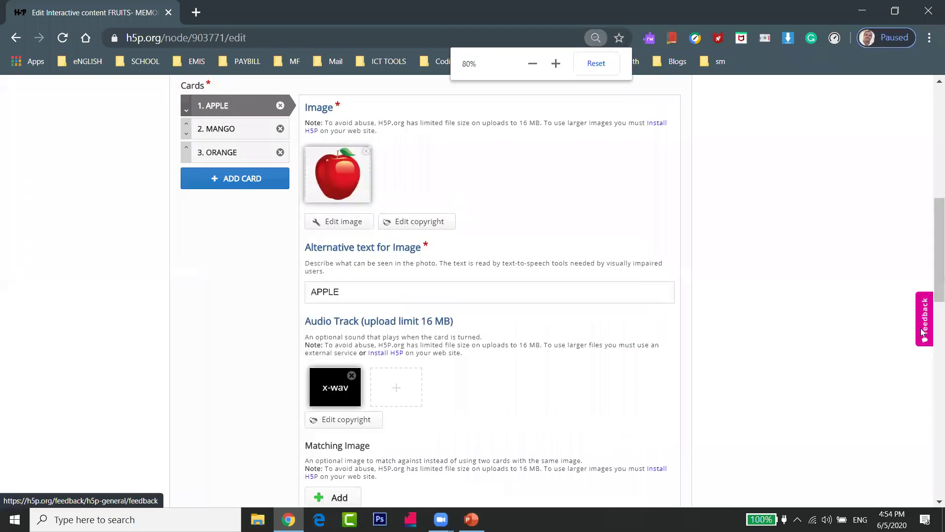
key(ctrl+plus)
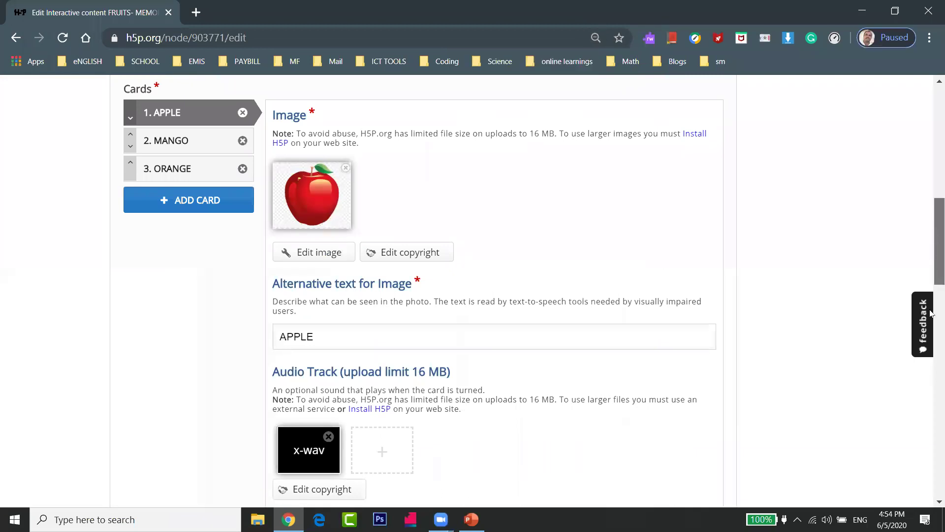
scroll(931, 313, down, 4)
scroll(931, 315, down, 5)
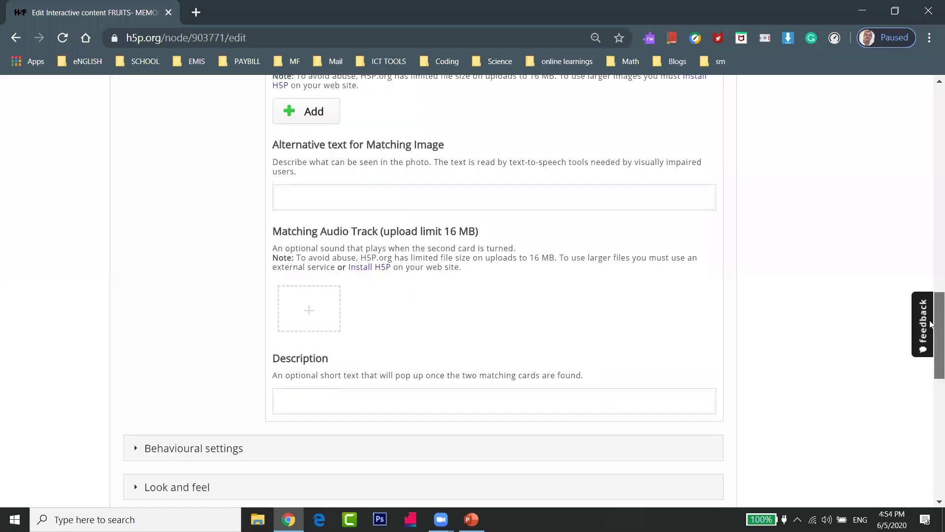
scroll(569, 274, down, 1)
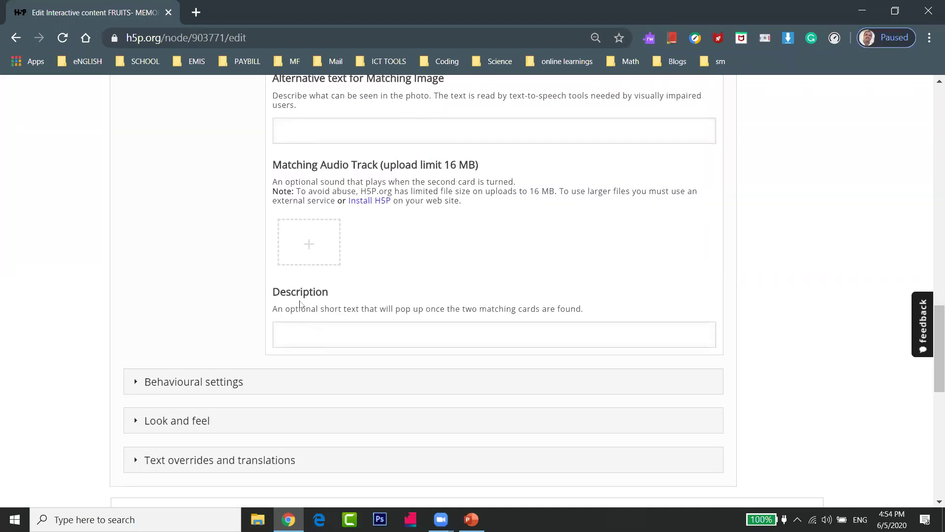
Enter the card descriptions APPLE and MANGO for the apple and mango cards
click(303, 335)
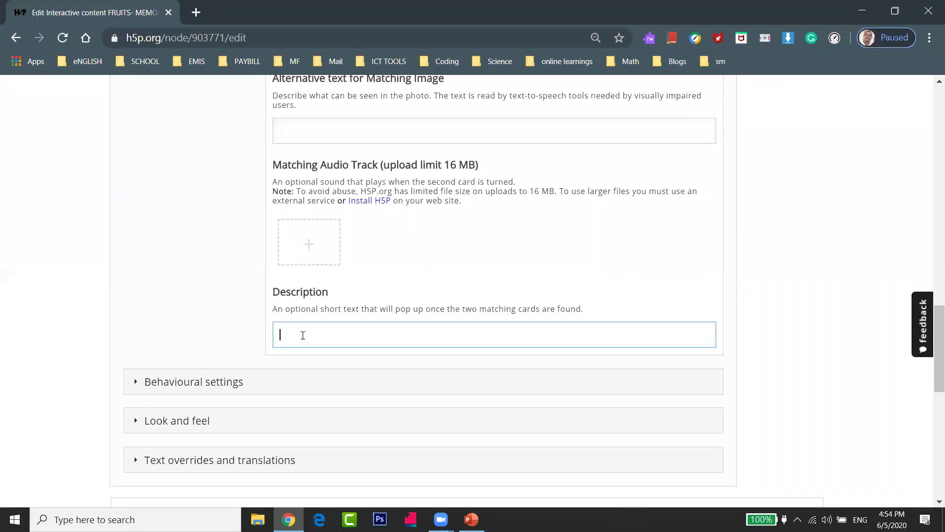
text(APPLE)
scroll(932, 237, up, 8)
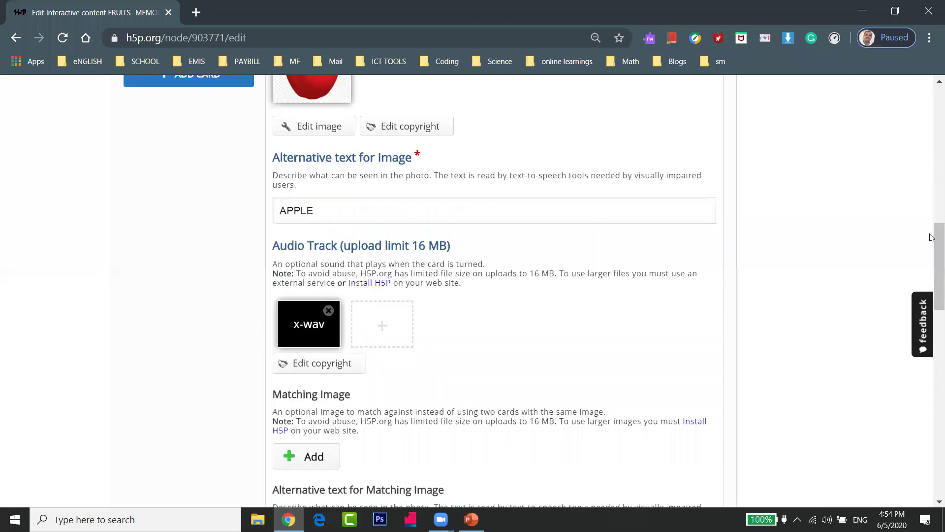
scroll(933, 262, up, 15)
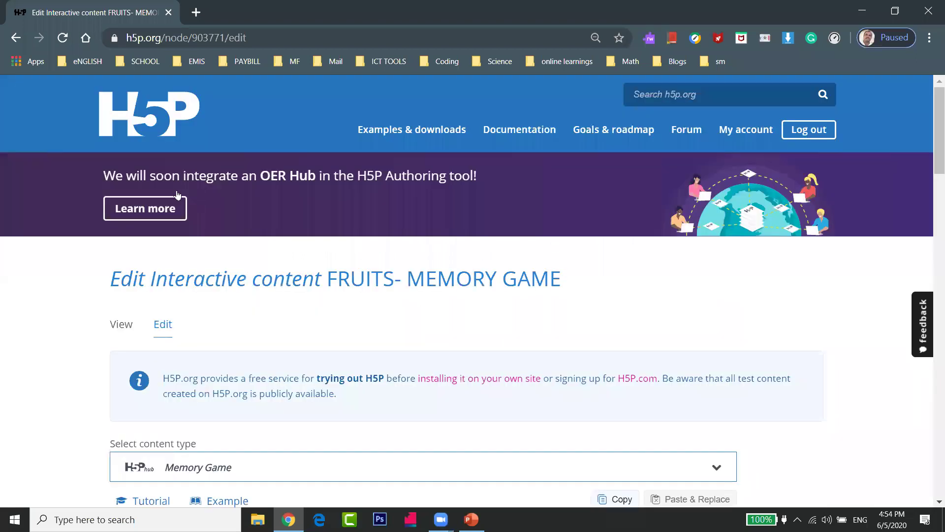
scroll(932, 205, down, 10)
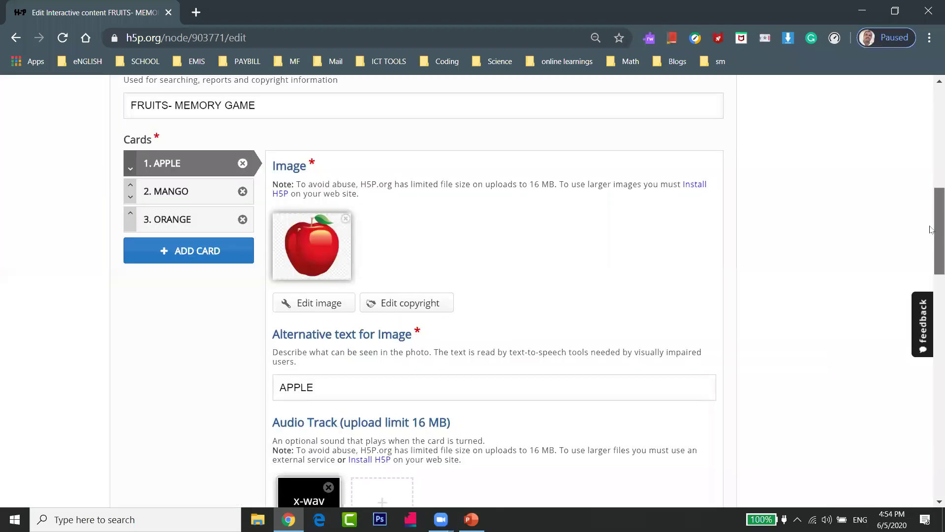
scroll(310, 312, down, 10)
click(310, 312)
text(MA)
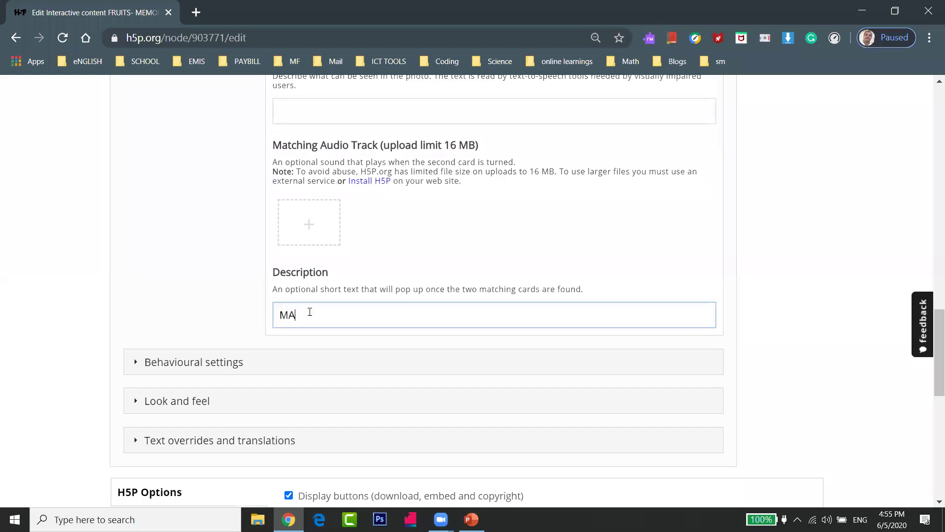
text(NGO)
scroll(182, 220, up, 4)
scroll(931, 216, up, 6)
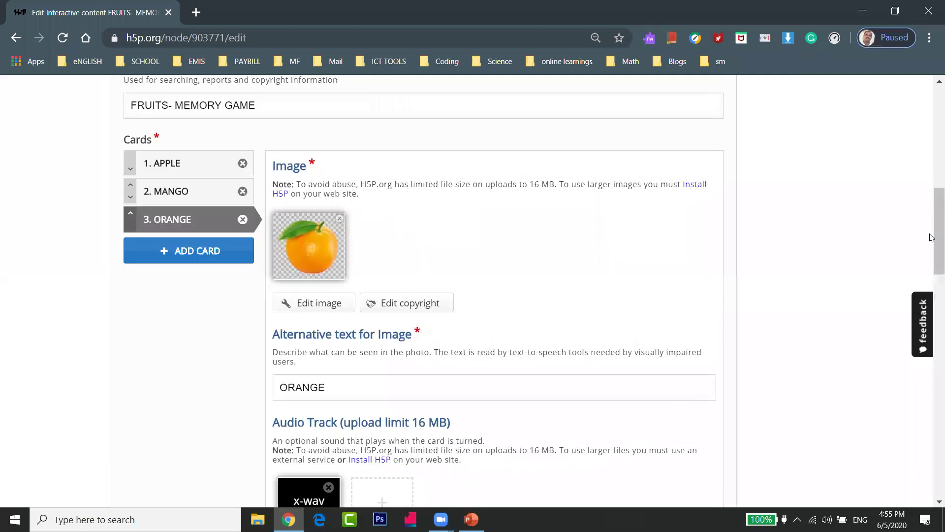
scroll(353, 296, down, 3)
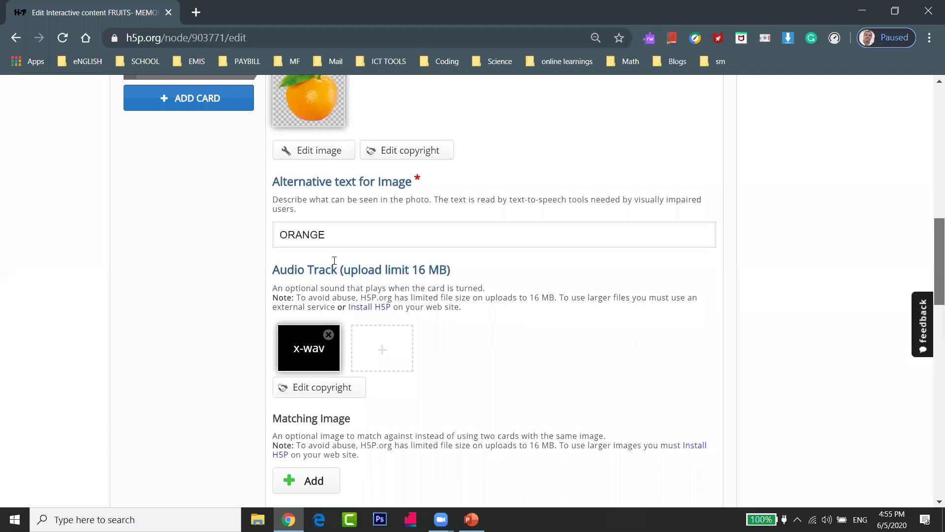
scroll(335, 260, down, 9)
Enter ORANGE as the orange card's description and review its image, alt text and audio
click(331, 258)
text(ORANG)
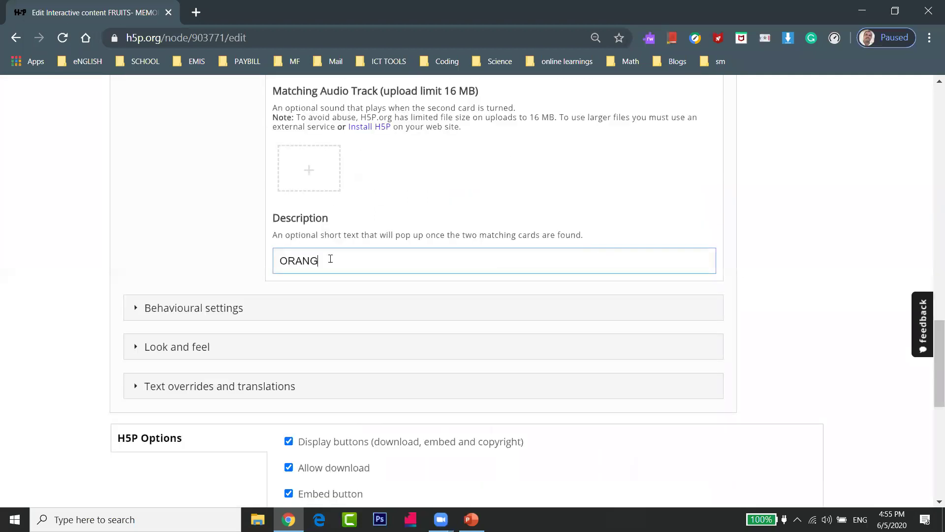
text(E)
scroll(931, 335, up, 2)
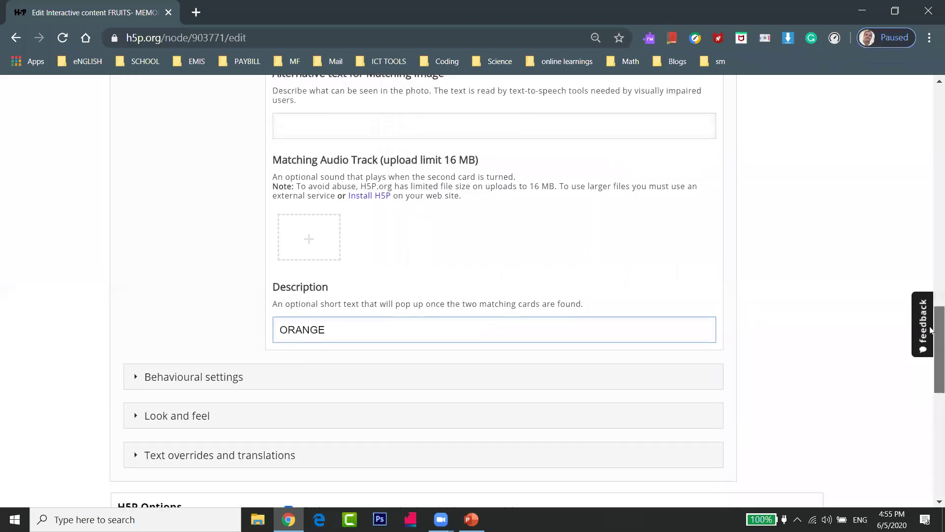
scroll(931, 342, down, 3)
scroll(931, 328, up, 2)
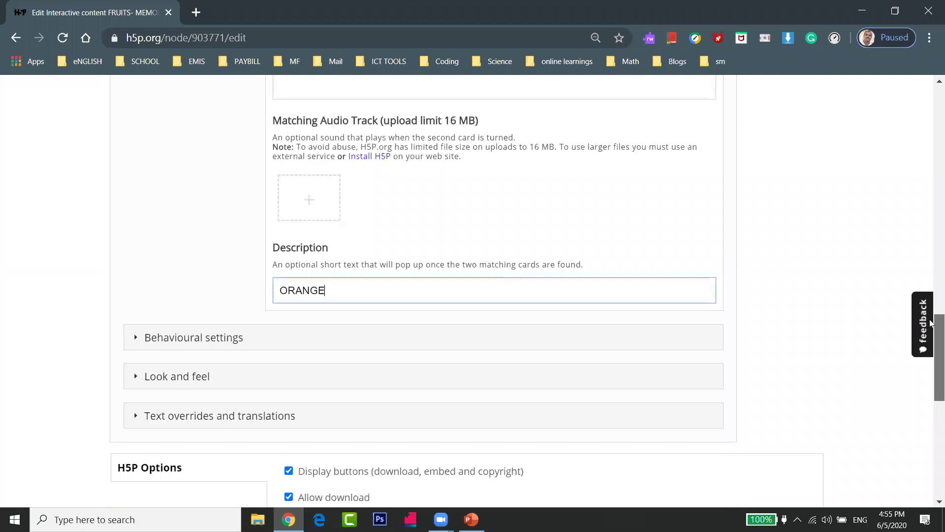
scroll(931, 315, up, 2)
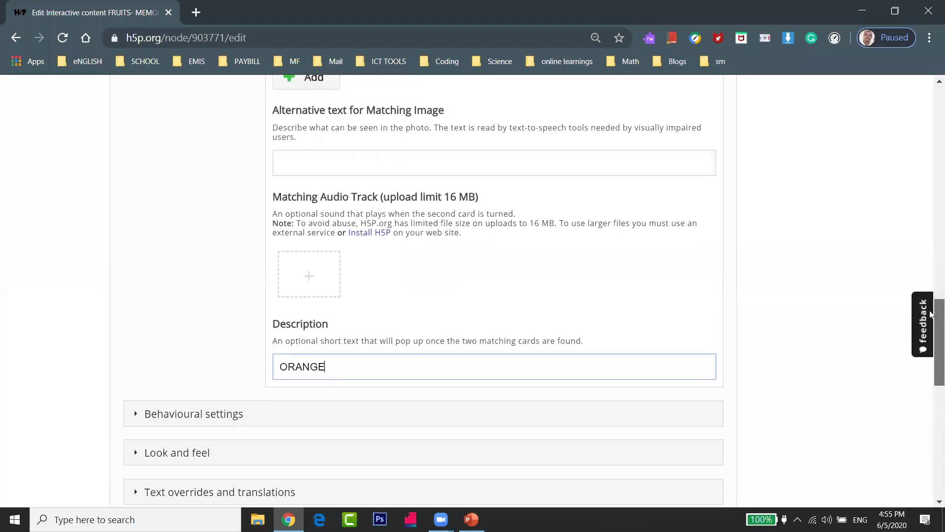
scroll(931, 296, up, 6)
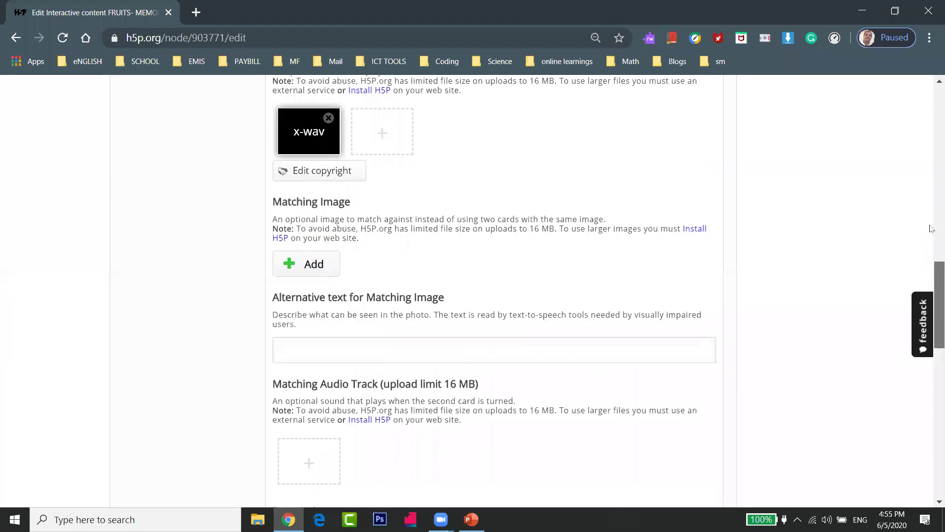
scroll(931, 228, up, 3)
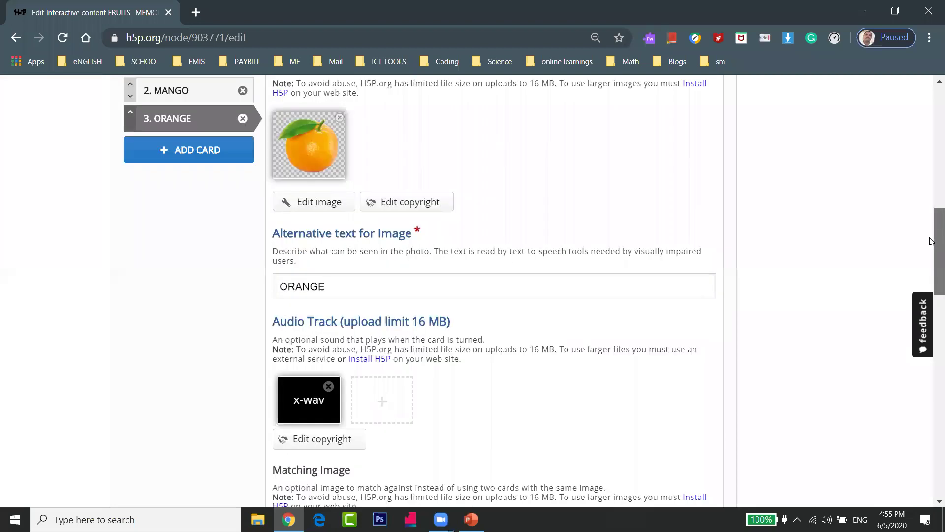
scroll(930, 303, down, 9)
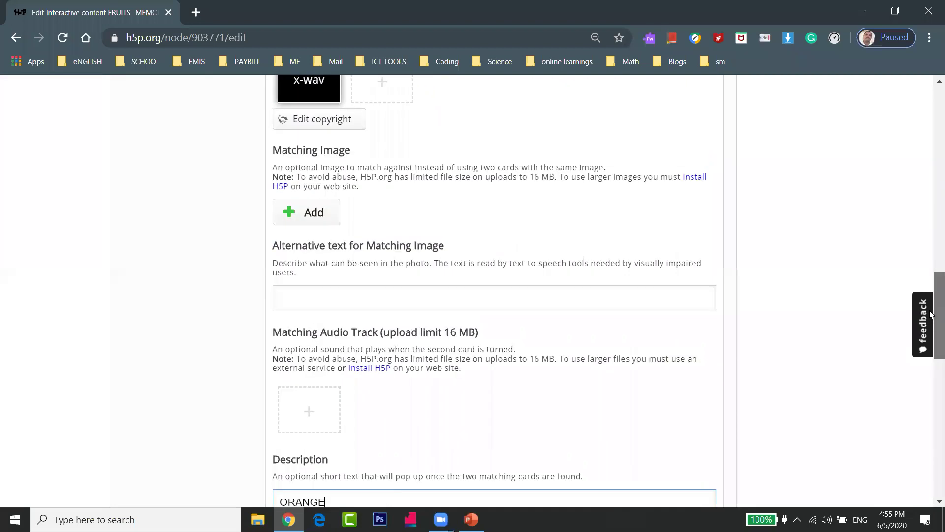
scroll(931, 288, up, 3)
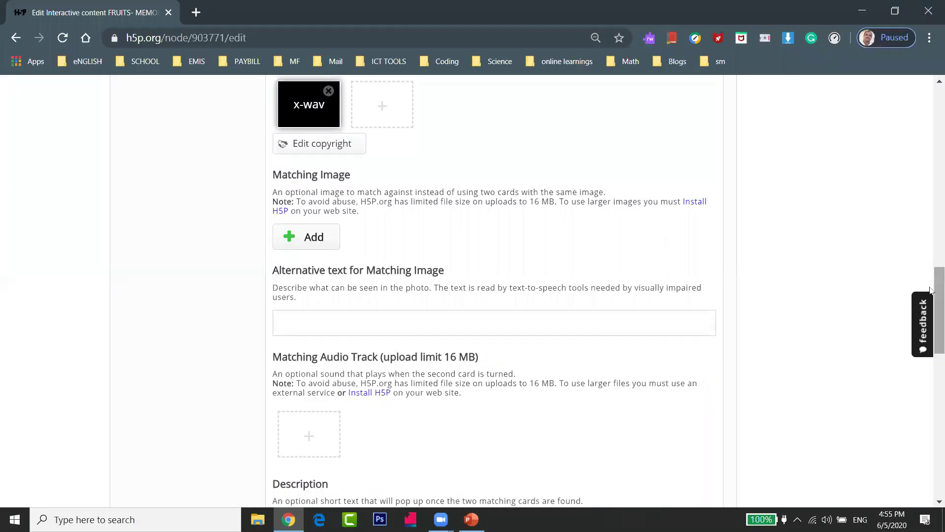
scroll(931, 273, up, 2)
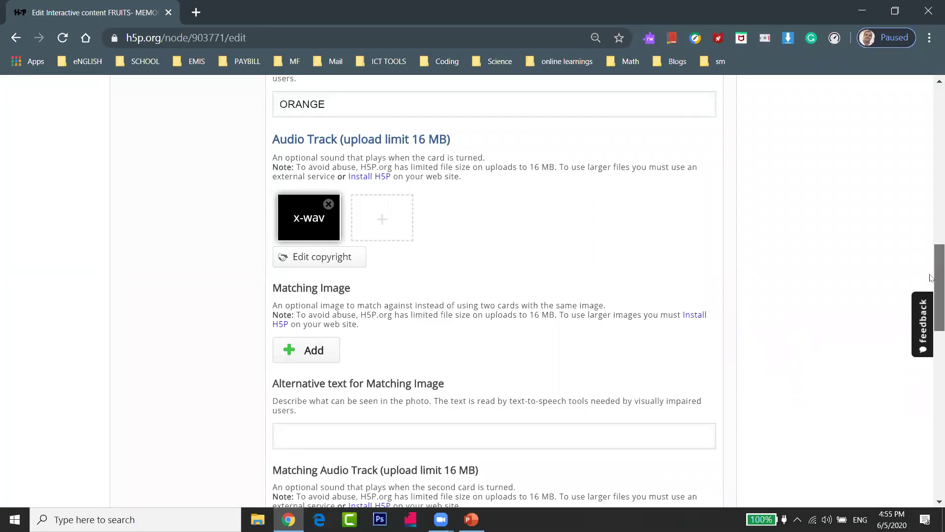
scroll(930, 278, down, 1)
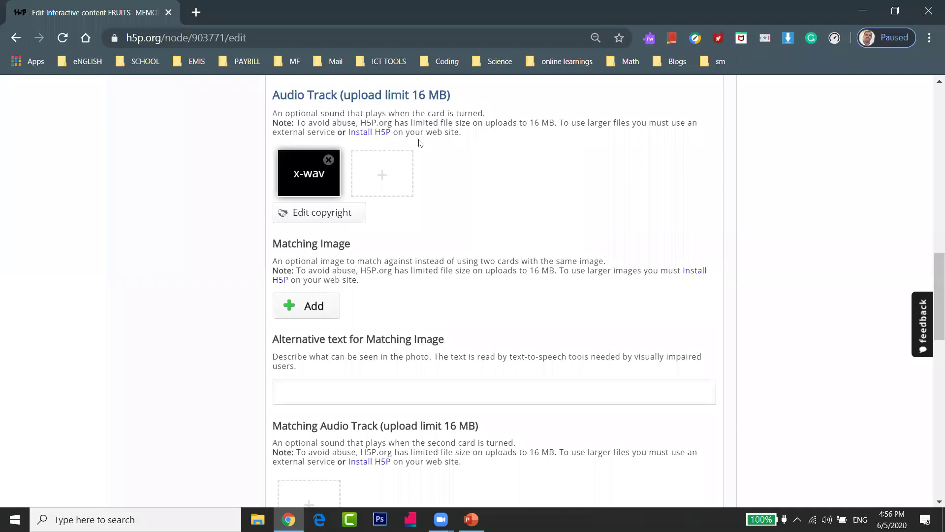
Leave the Matching Image empty by cancelling the file picker, then save the game
click(311, 310)
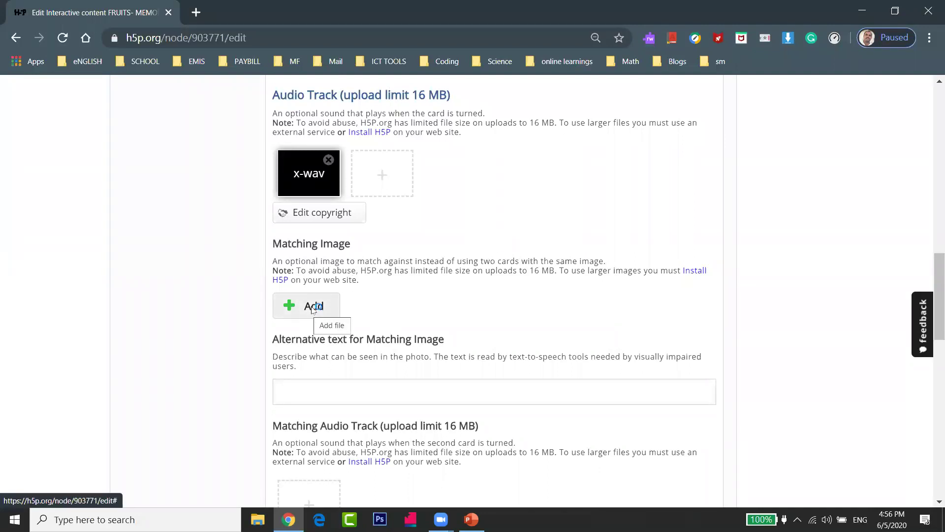
click(312, 309)
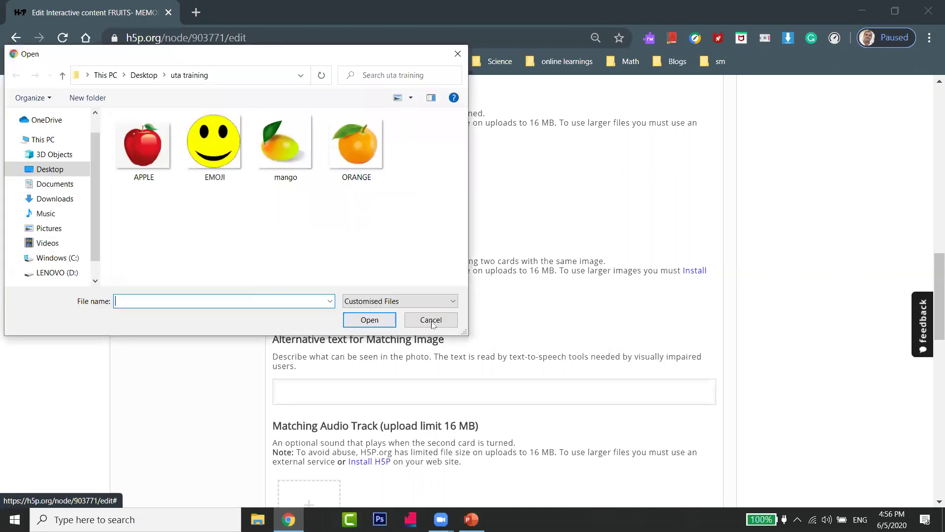
click(431, 319)
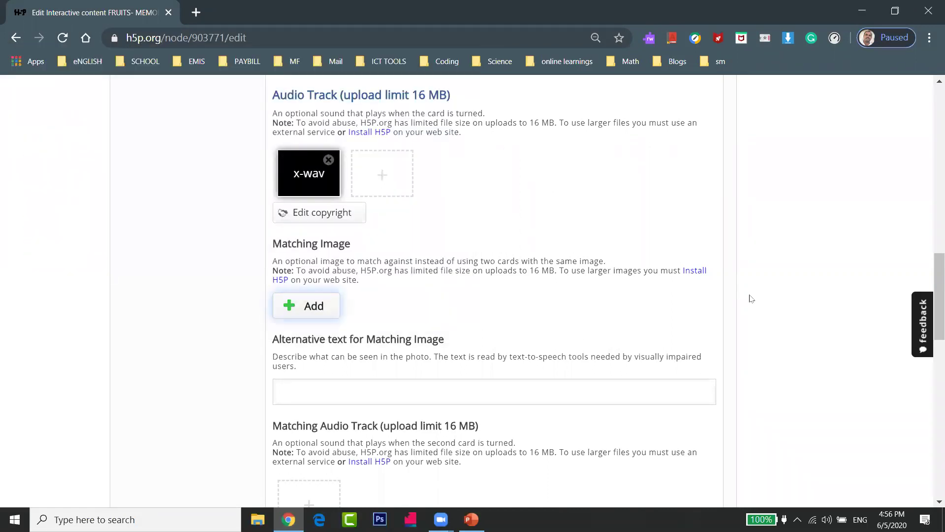
drag(932, 271, 931, 294)
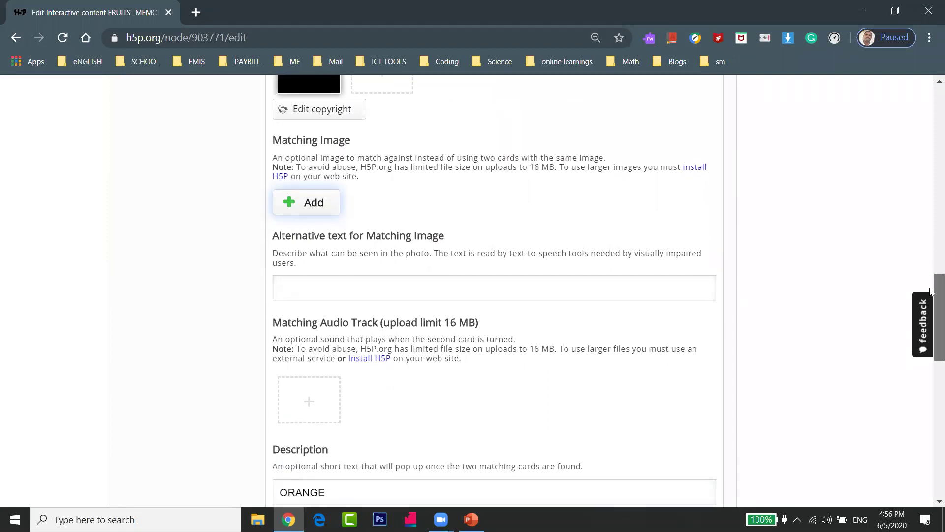
drag(930, 290, 931, 370)
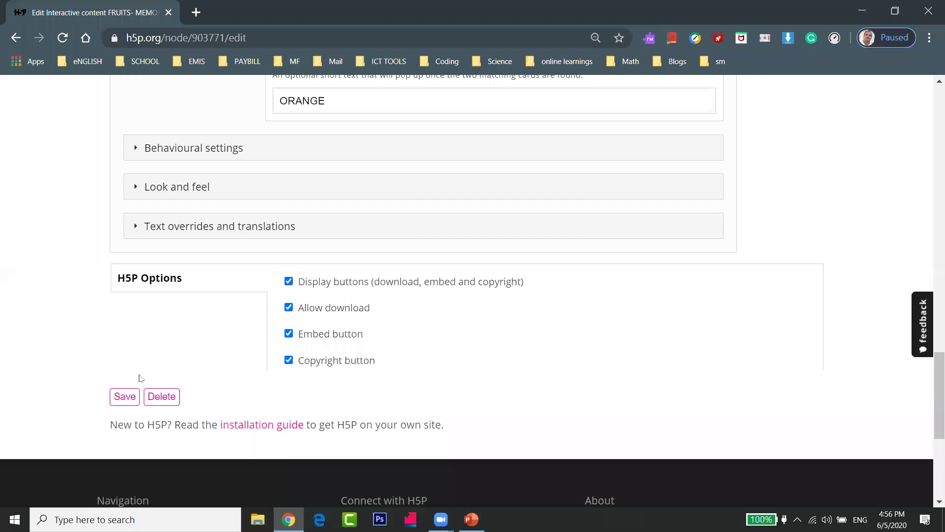
click(124, 402)
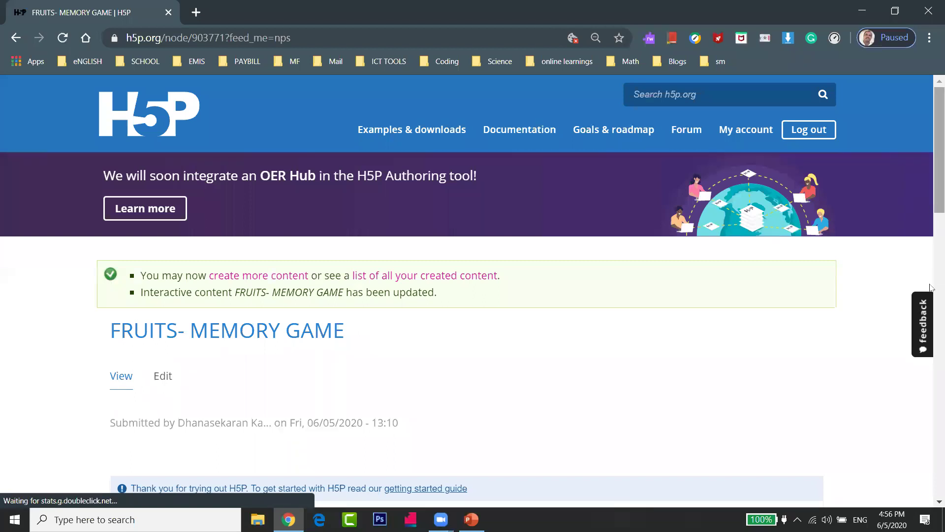
Zoom out and match the orange pair, closing the ORANGE popup
scroll(931, 307, down, 2)
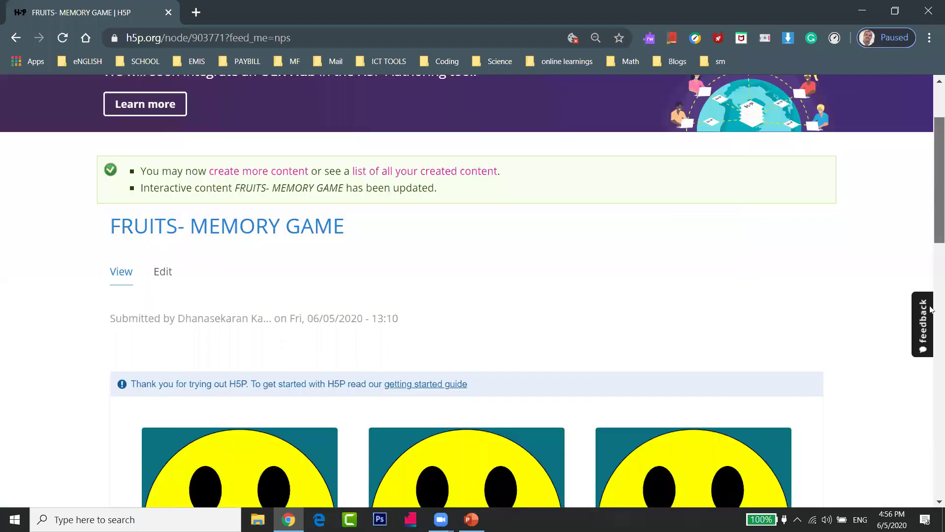
scroll(931, 309, down, 5)
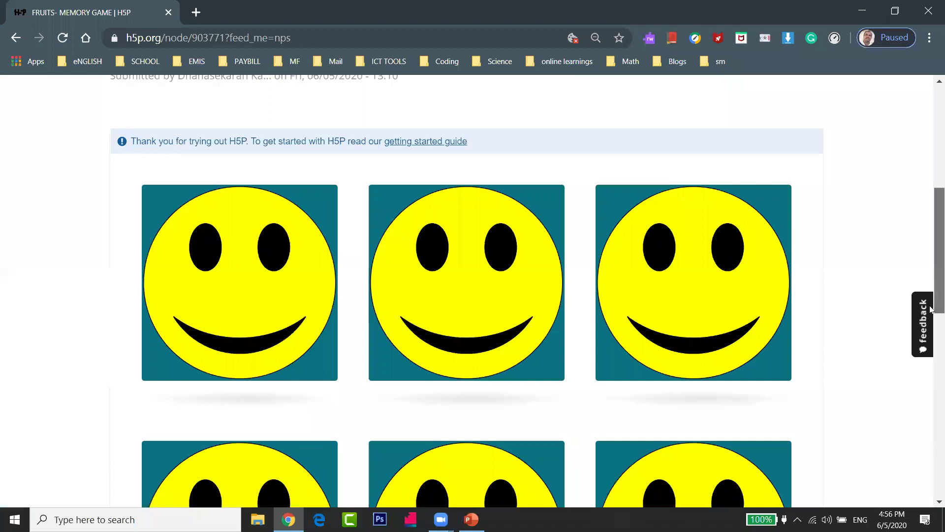
scroll(931, 308, down, 1)
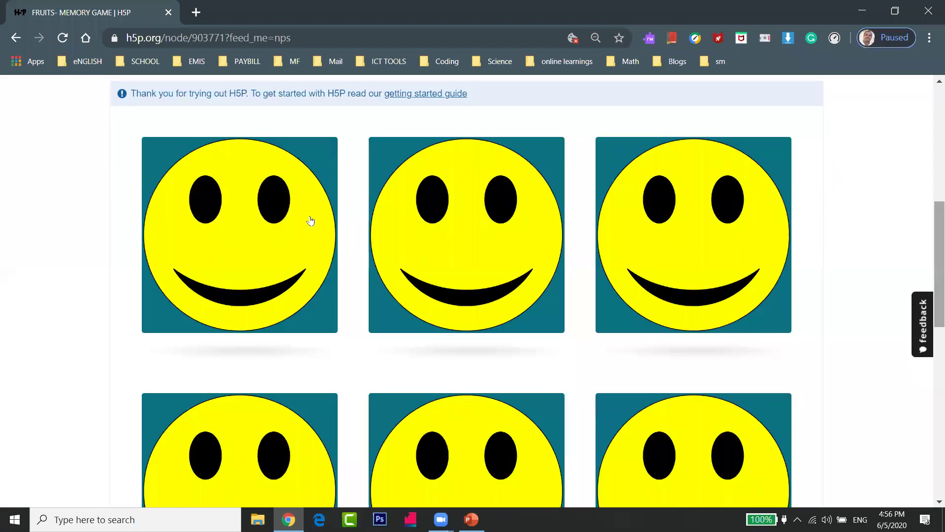
key(ctrl+minus)
key(ctrl+minus)
key(ctrl+minus)
key(ctrl+minus)
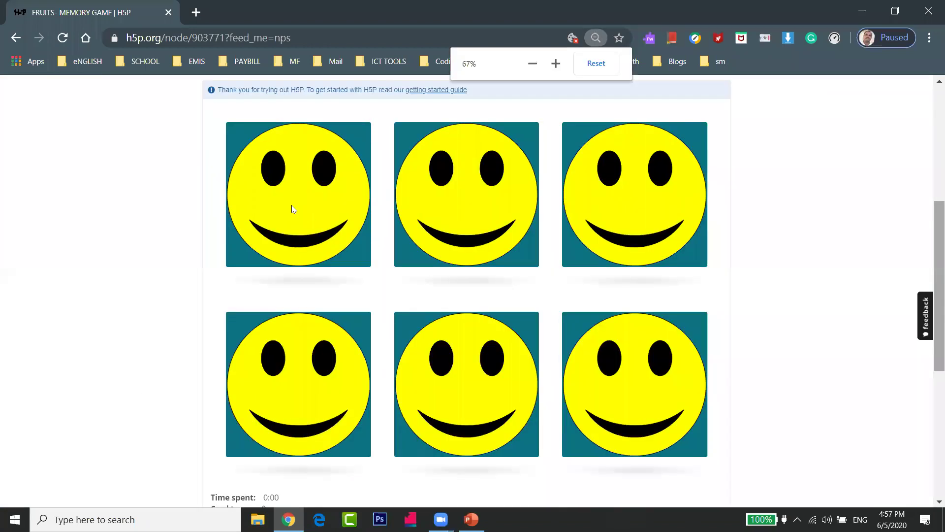
click(292, 208)
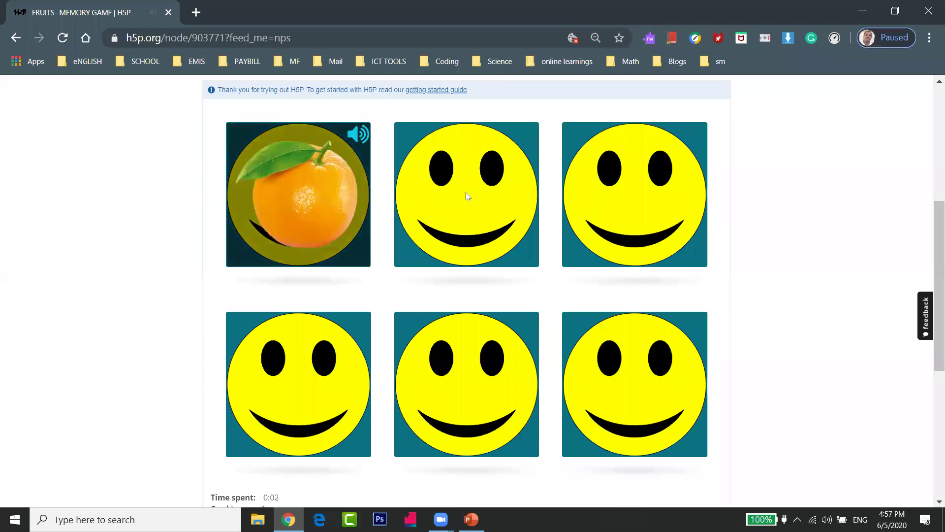
click(442, 197)
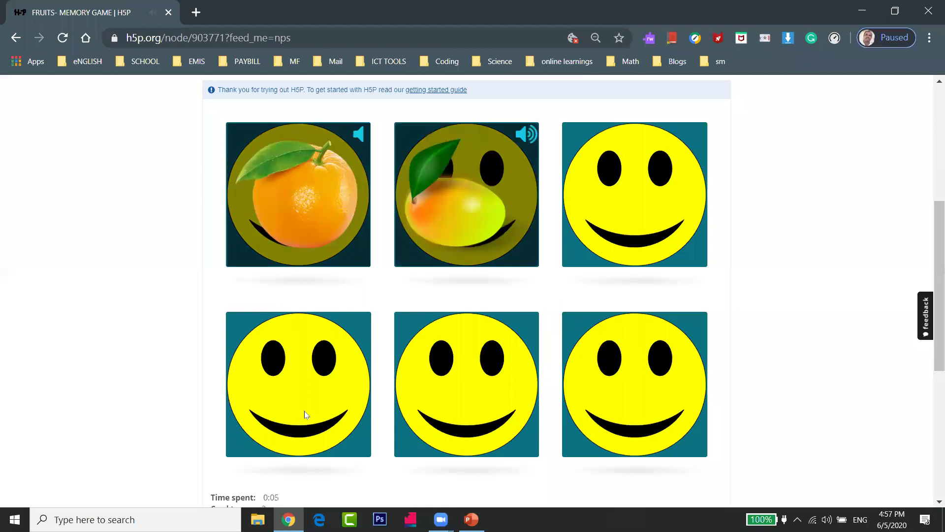
click(304, 414)
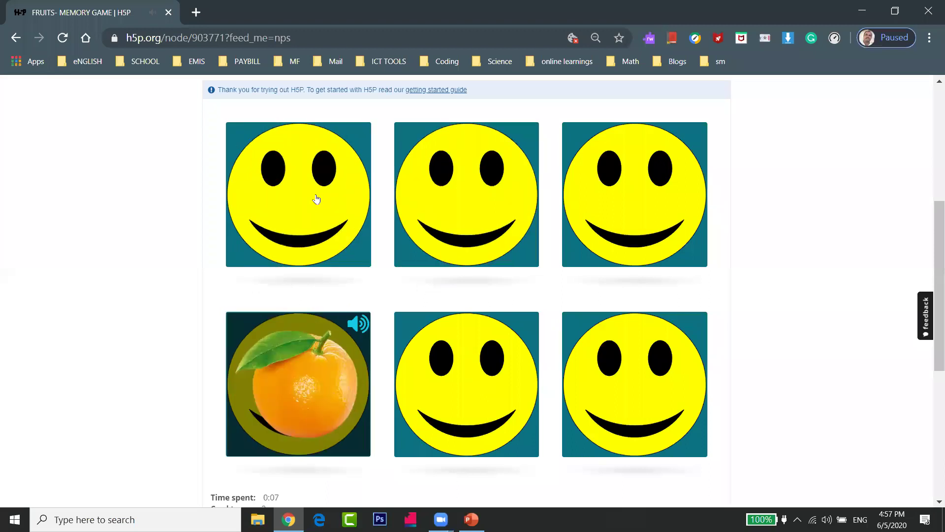
click(317, 206)
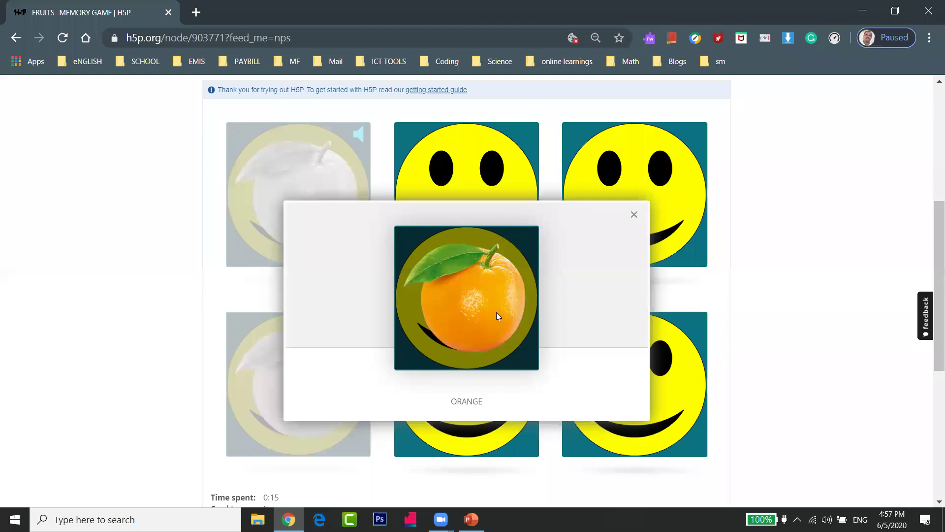
click(634, 216)
Flip cards to match the apple pair and close the APPLE popup
click(490, 213)
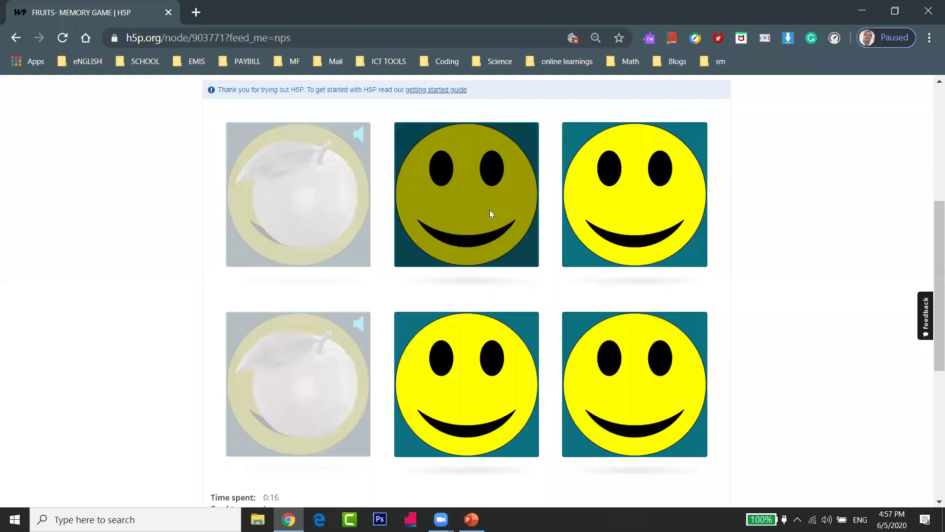
click(490, 213)
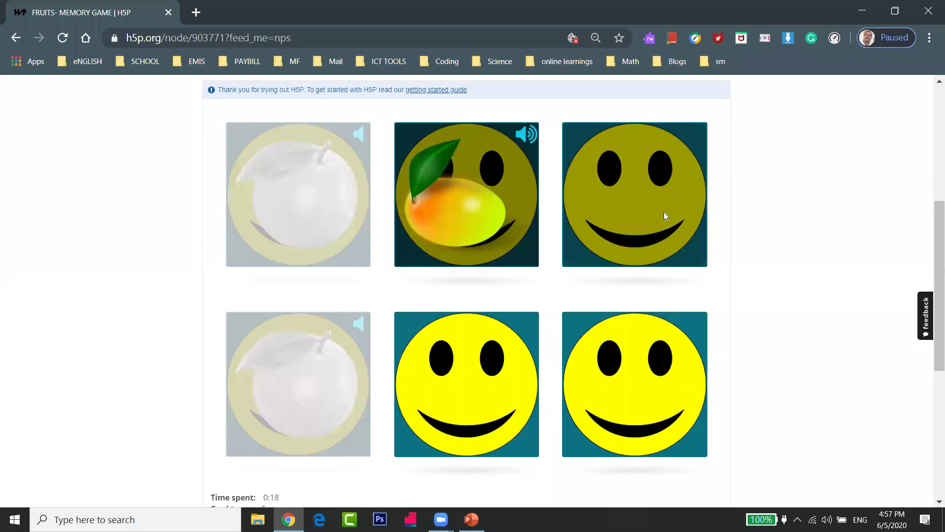
click(664, 212)
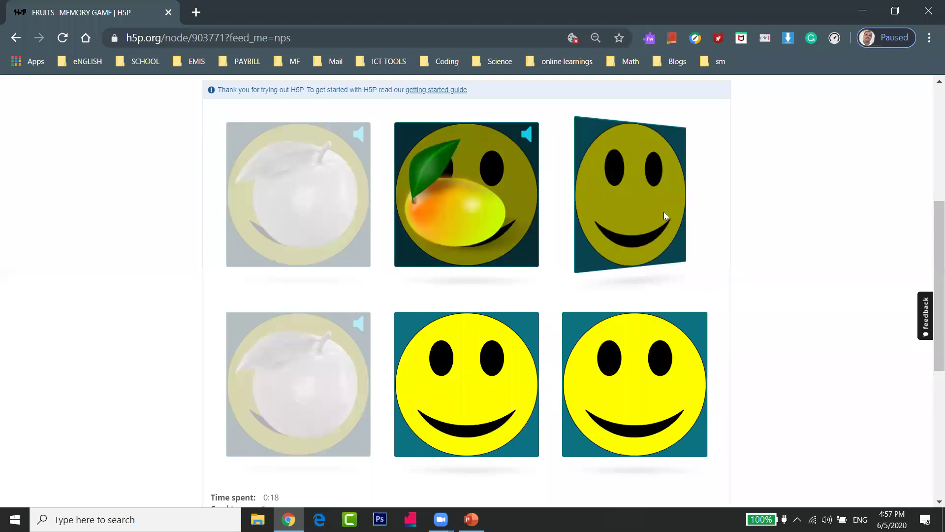
click(490, 407)
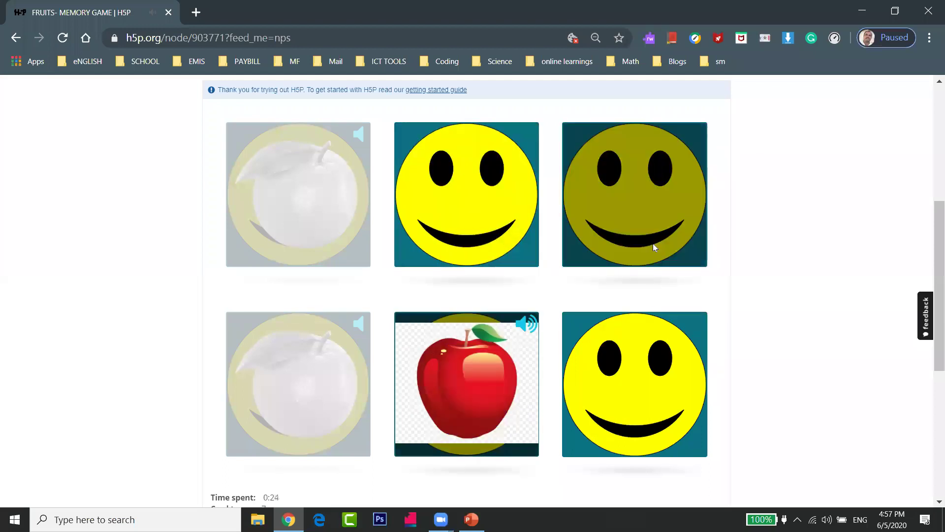
click(653, 243)
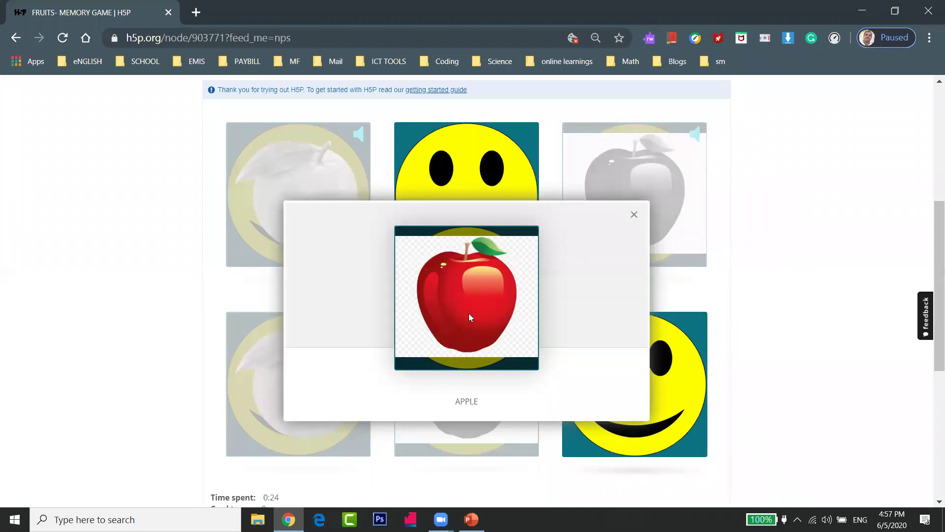
click(634, 215)
Match the final mango pair and close the MANGO popup
click(496, 224)
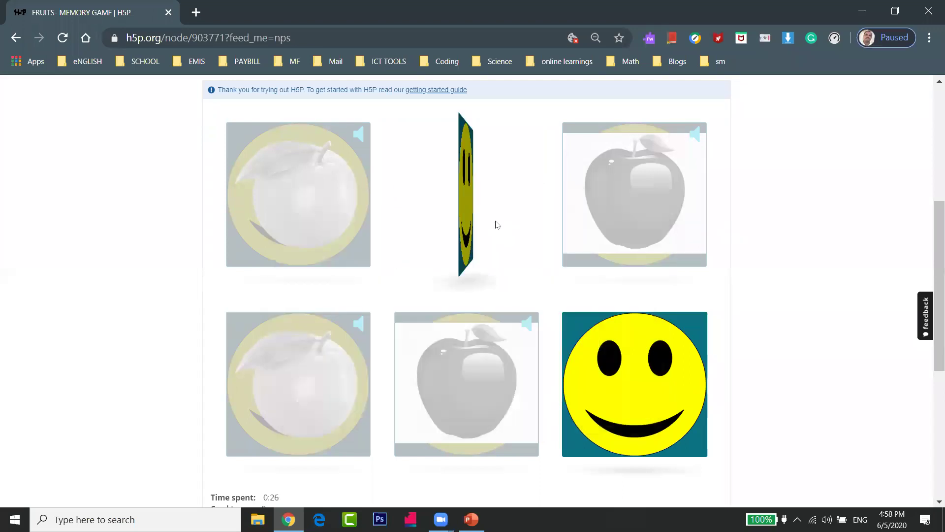
click(635, 397)
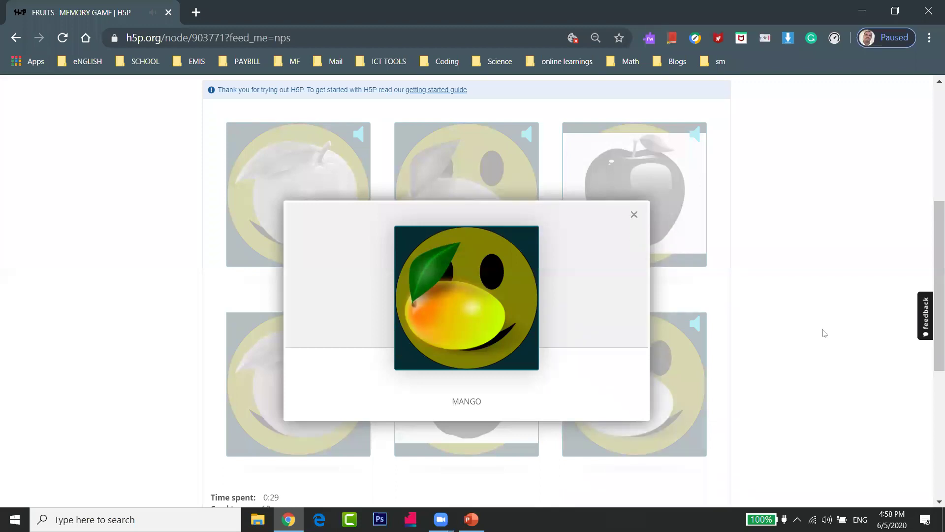
click(931, 276)
scroll(931, 237, up, 1)
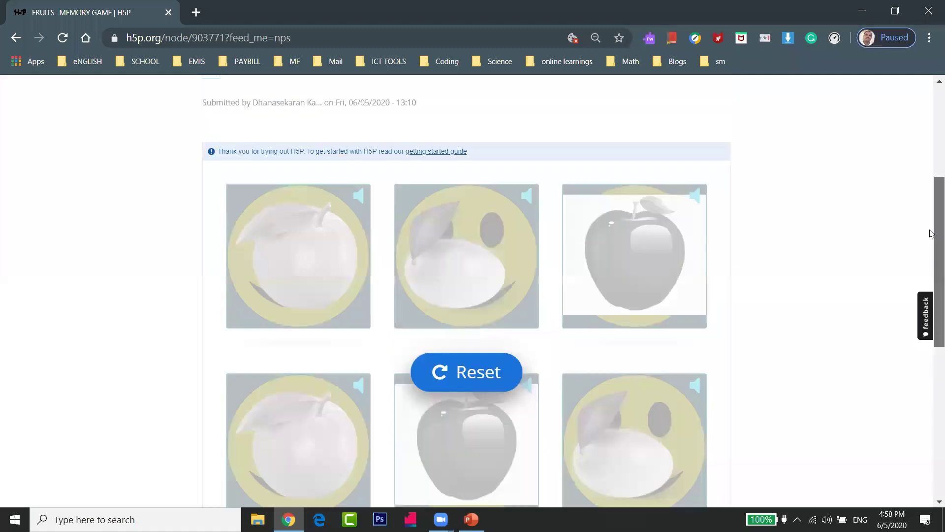
scroll(931, 231, up, 3)
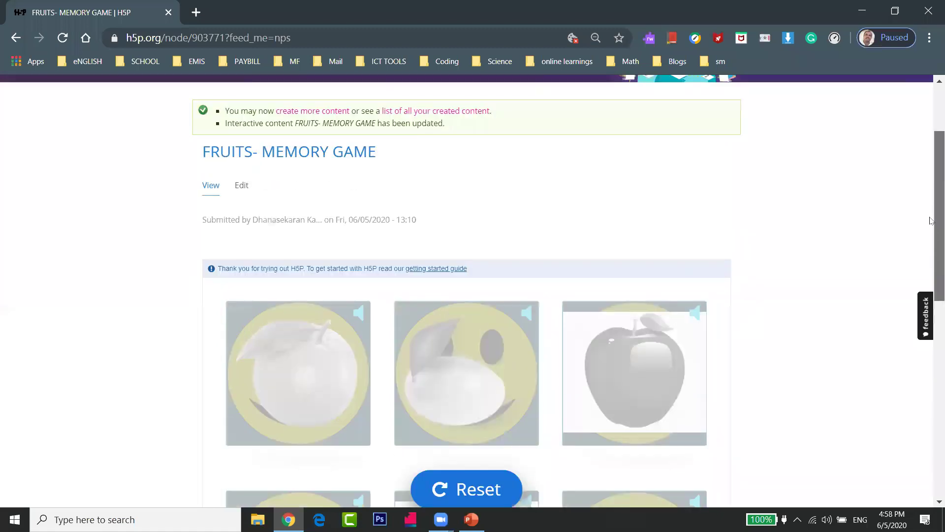
scroll(931, 196, up, 2)
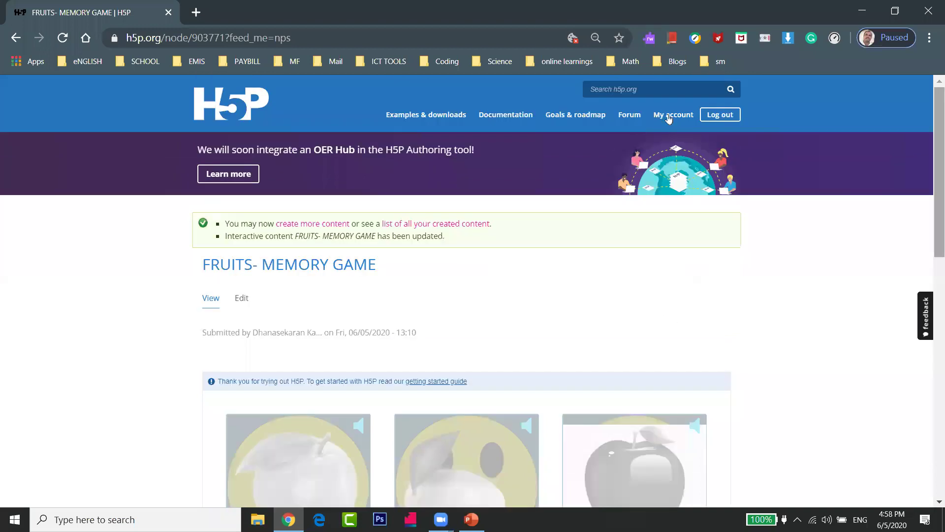
Open the account profile page and zoom in on FRUITS- MEMORY GAME under Recent Content
click(670, 116)
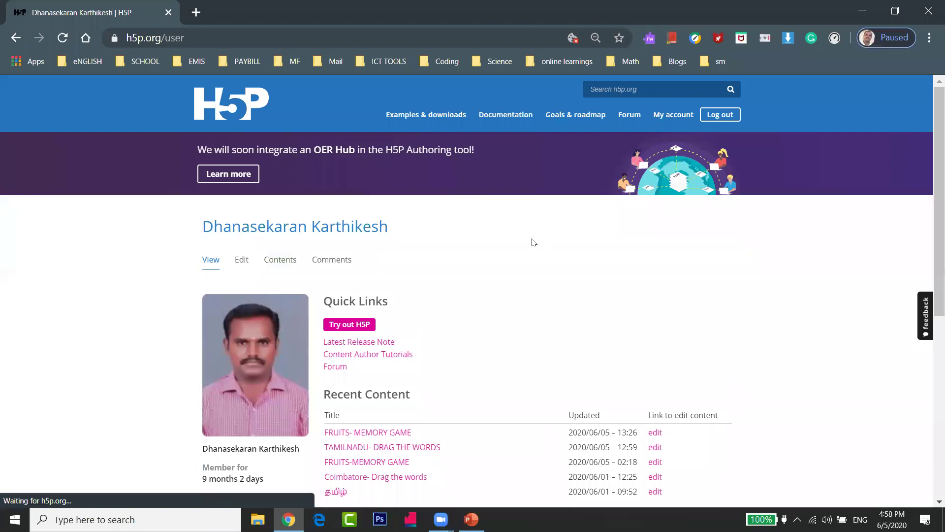
scroll(533, 242, down, 2)
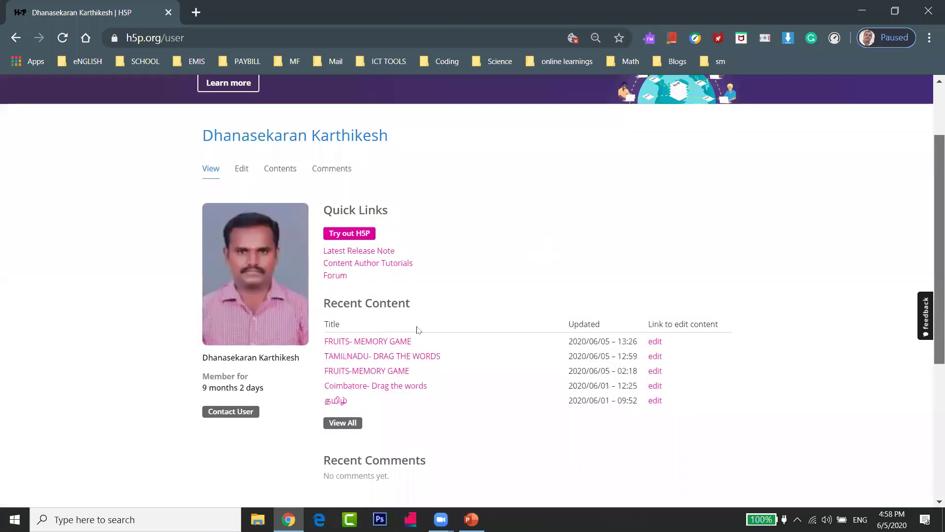
scroll(394, 328, down, 1)
click(365, 322)
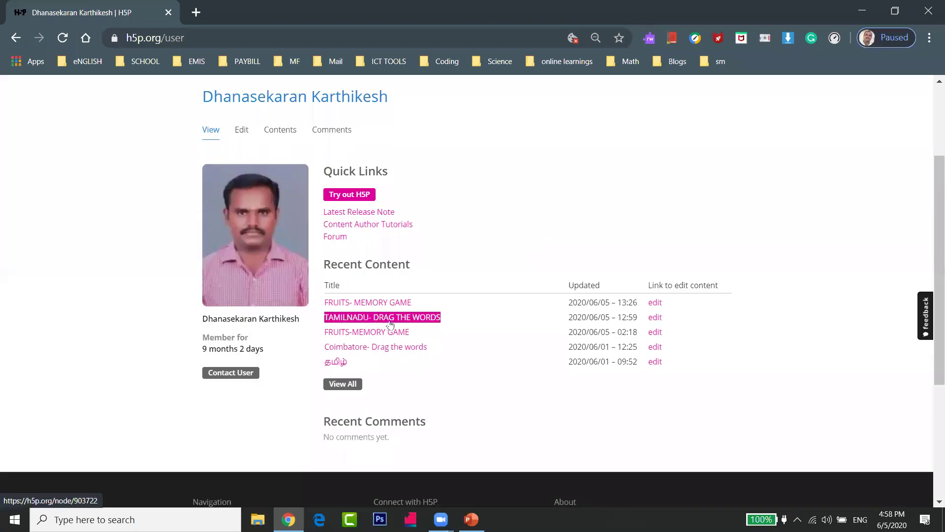
click(346, 305)
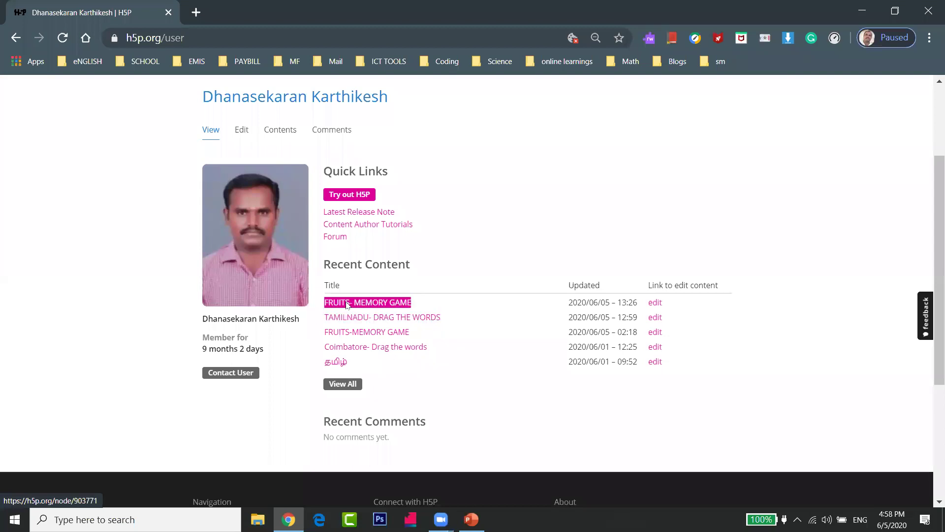
key(ctrl+plus)
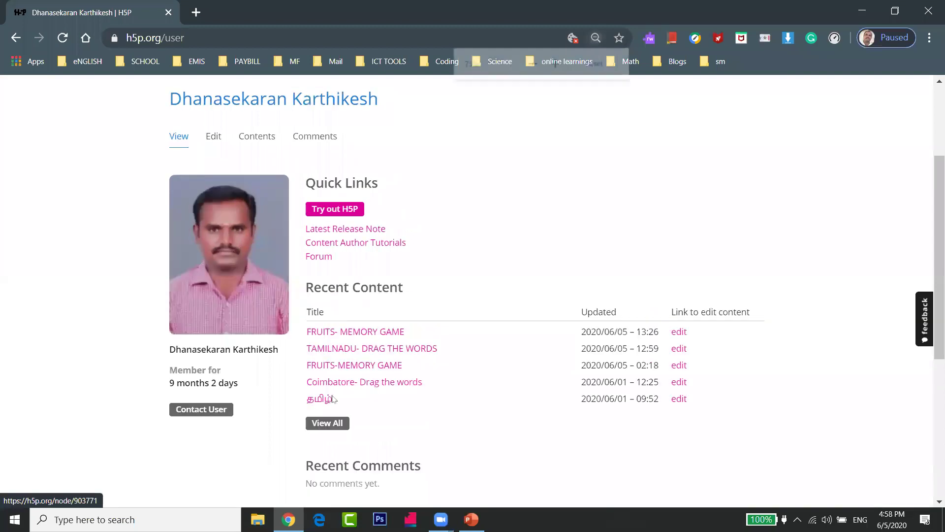
key(ctrl+plus)
key(ctrl+plus)
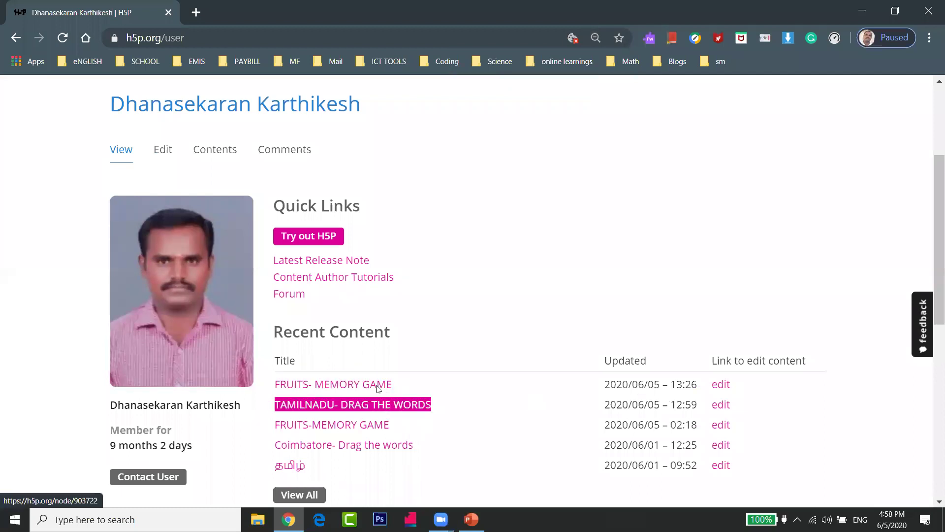
key(Tab)
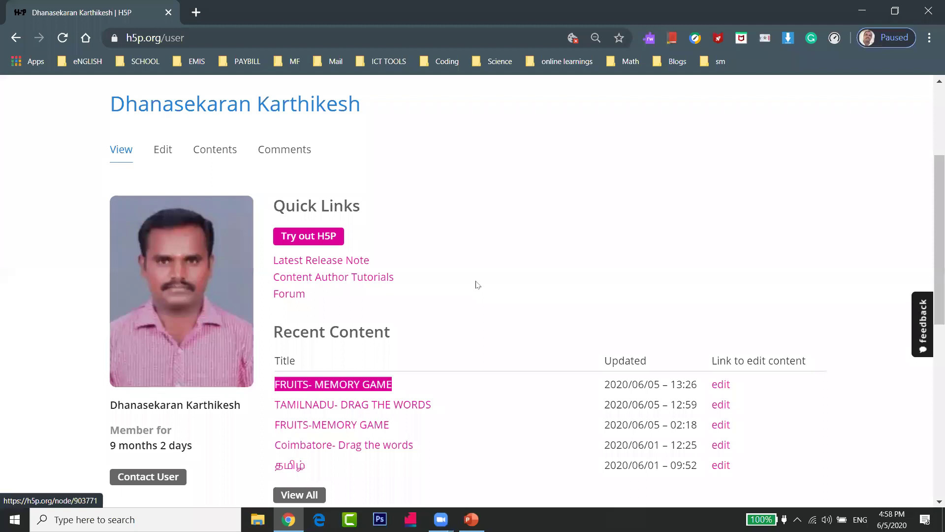
click(477, 284)
Zoom to 110% and bring up the FRUITS- MEMORY GAME link's context menu
right_click(374, 386)
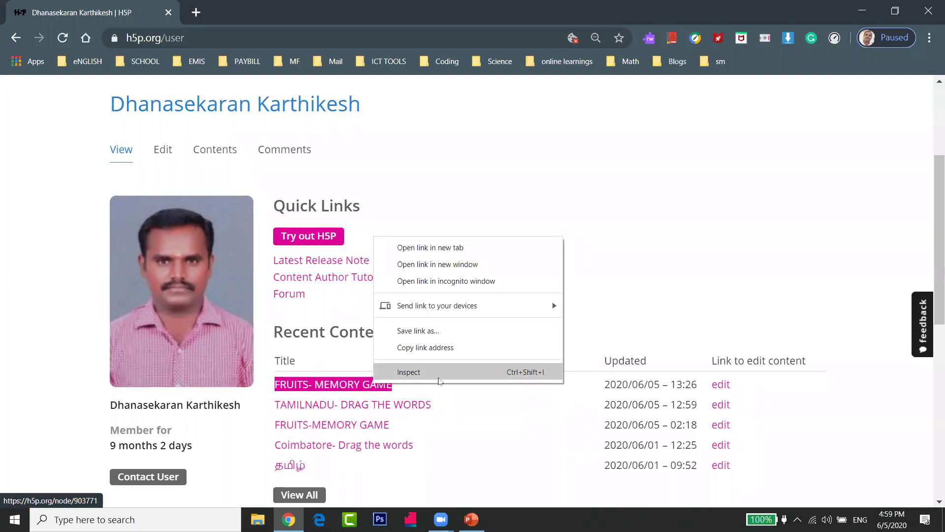
click(630, 302)
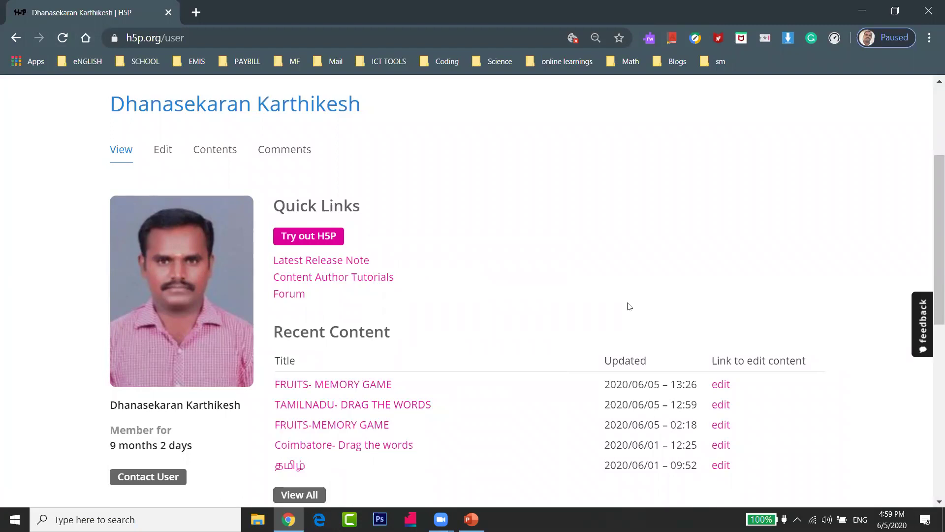
key(ctrl+plus)
key(ctrl+plus)
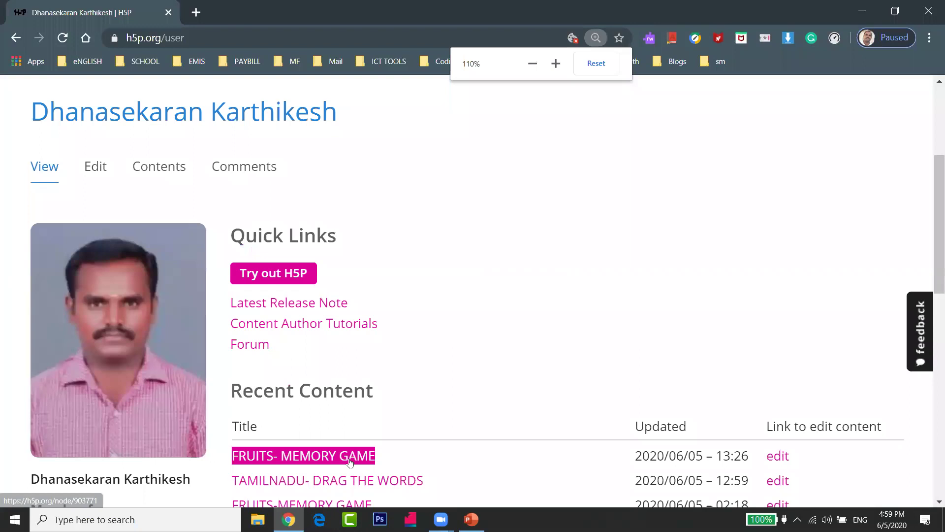
right_click(404, 414)
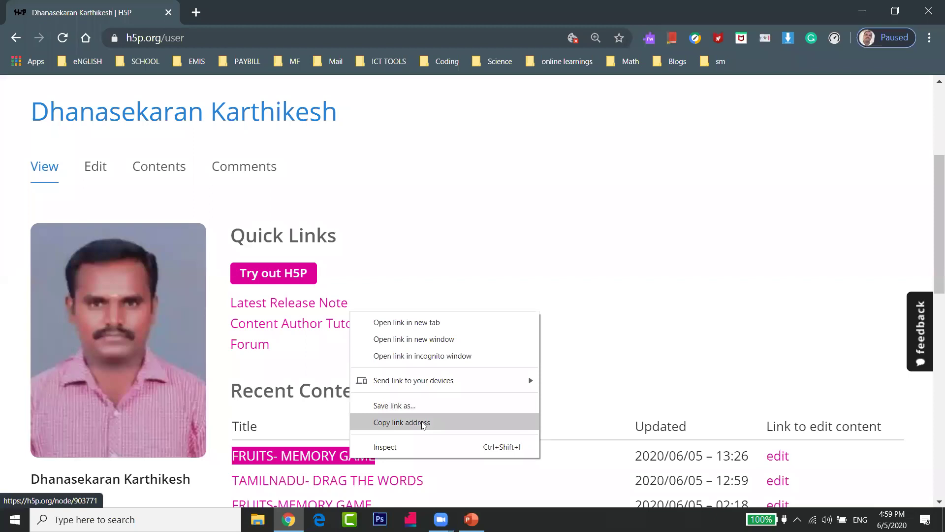
click(422, 422)
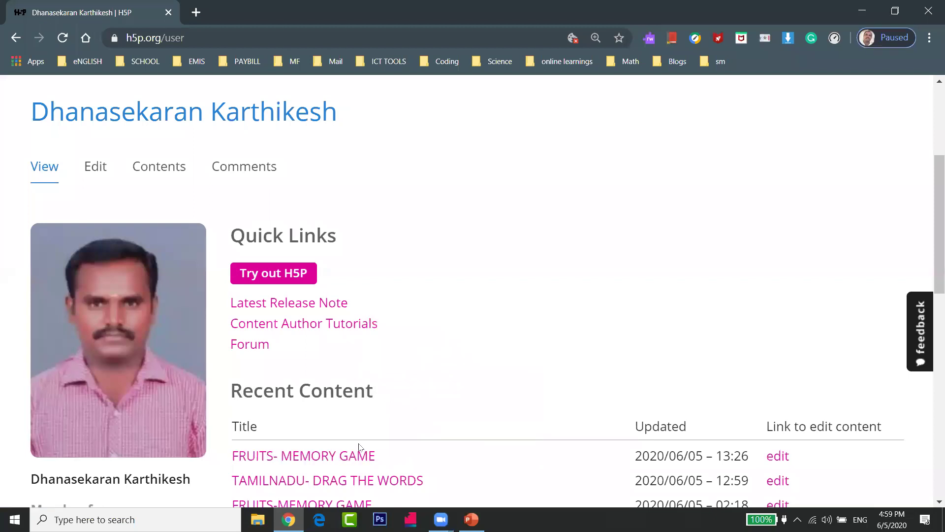
Sign in to Gmail in a new browser tab with the account password
click(195, 13)
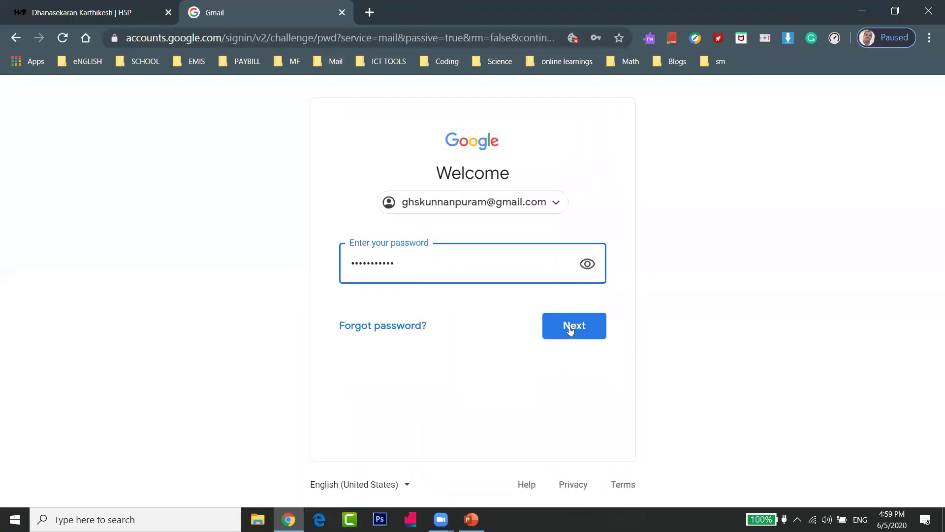
click(570, 326)
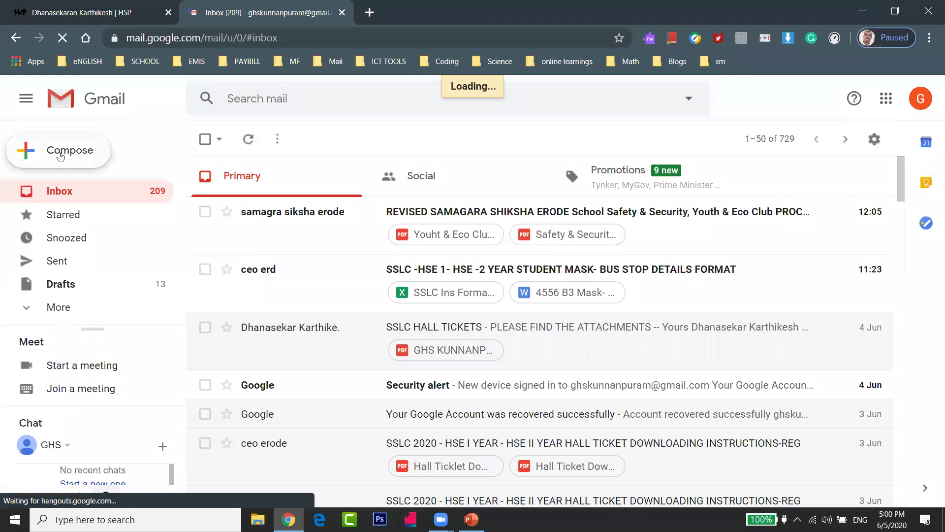
Start a new email to the contact with subject 'H5P CONTENT'
click(60, 155)
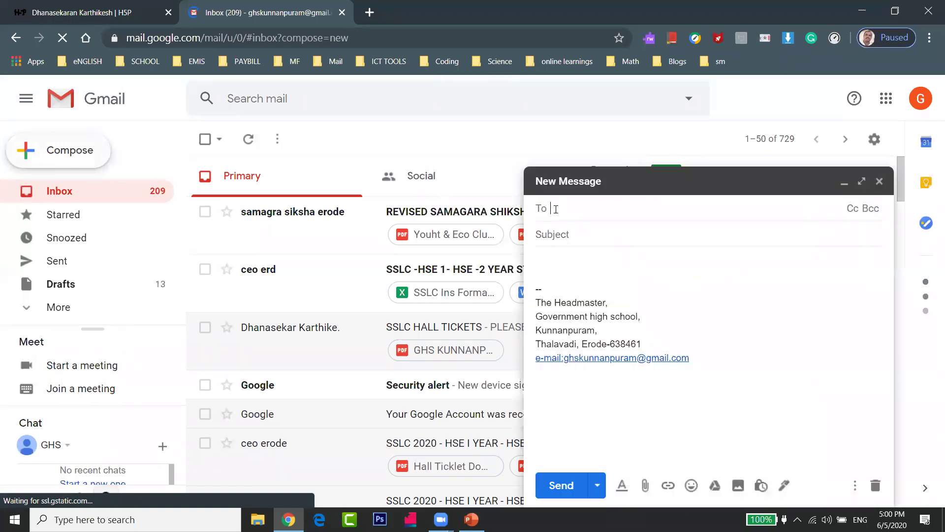
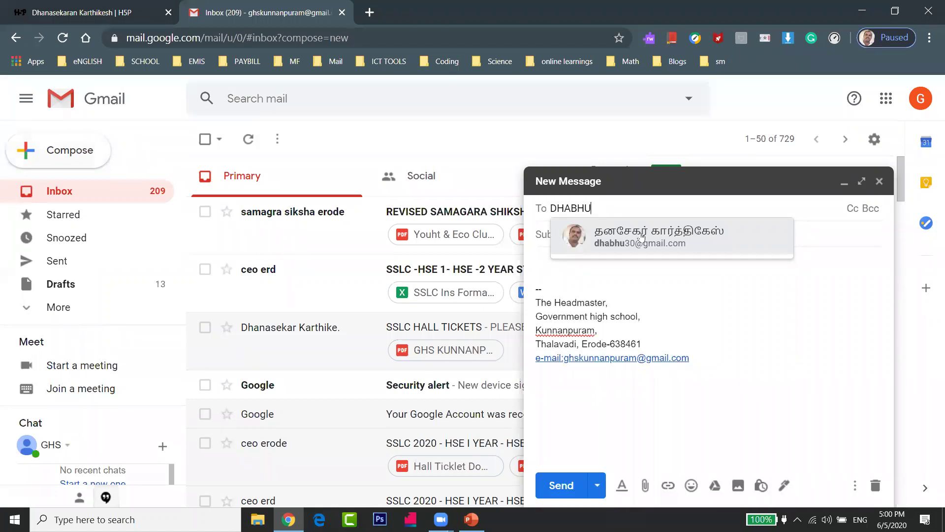
click(641, 233)
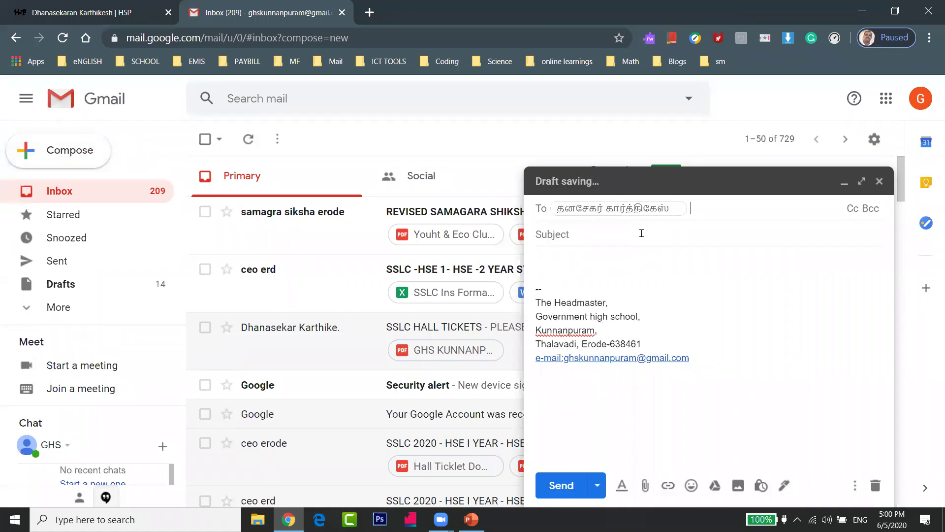
click(567, 234)
text(H5P)
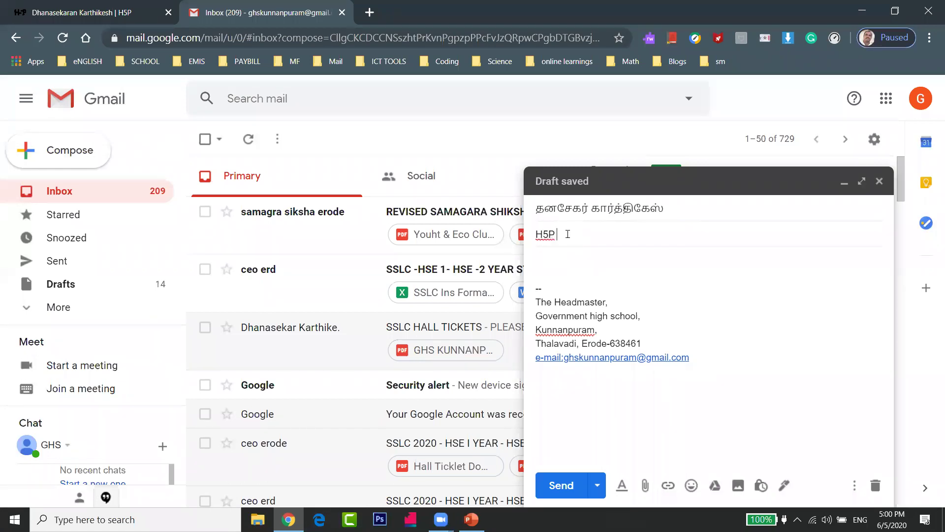
text( CON)
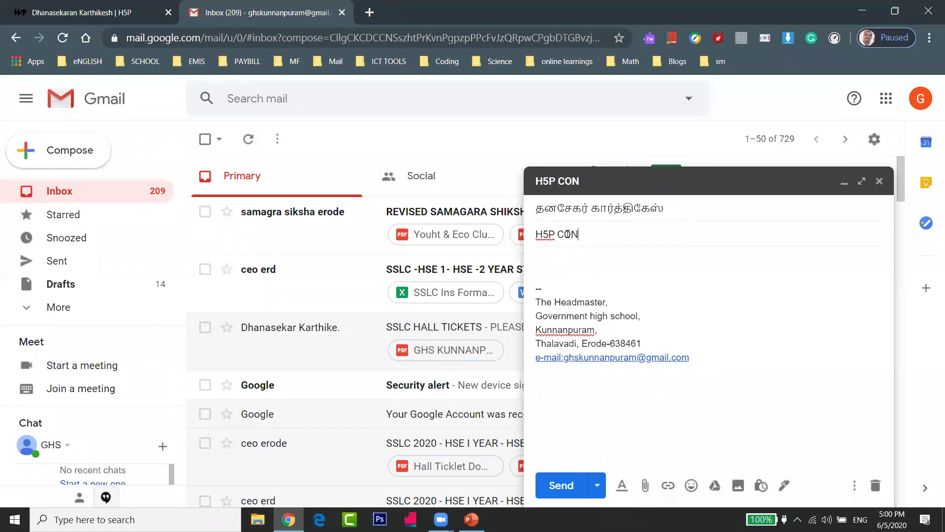
text(TENT)
click(551, 260)
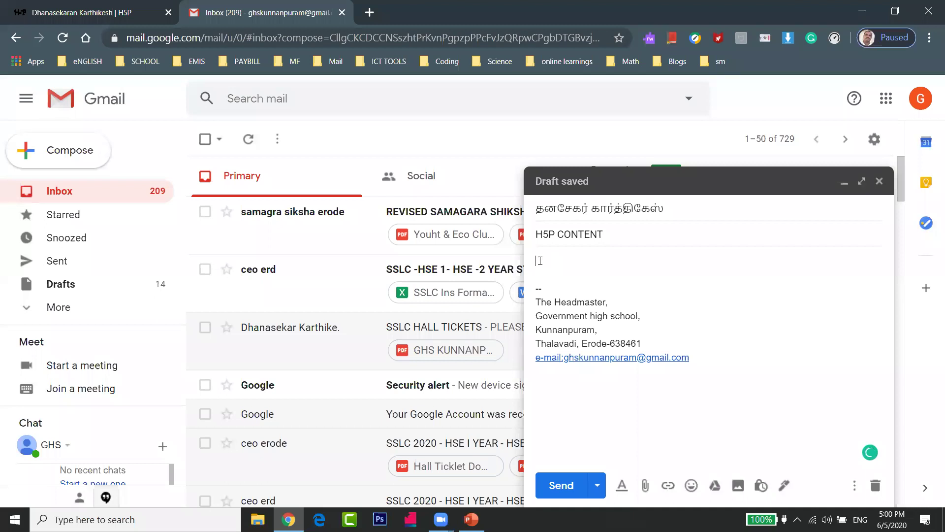
right_click(540, 261)
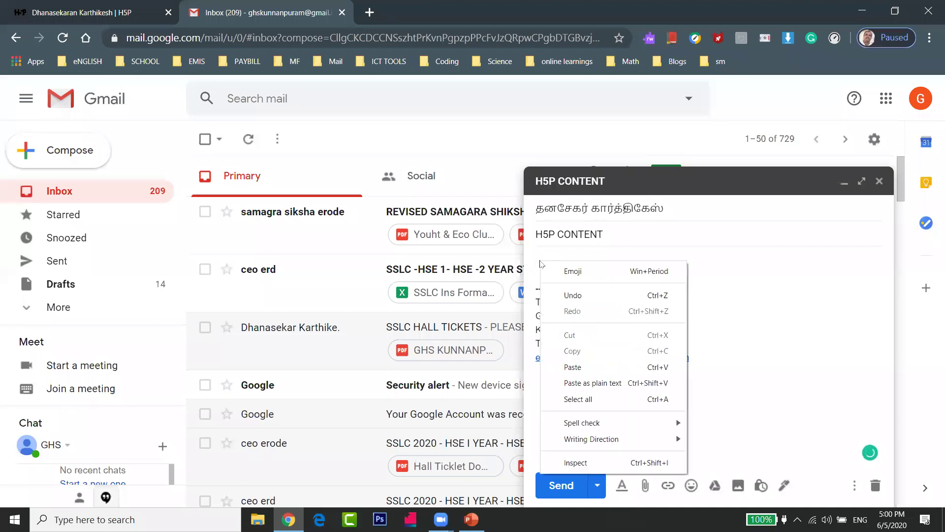
click(585, 369)
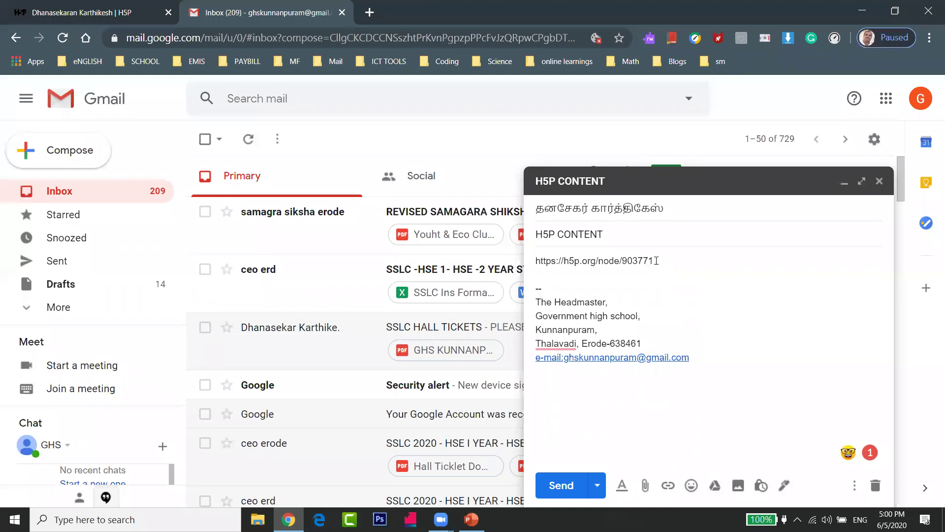
click(562, 485)
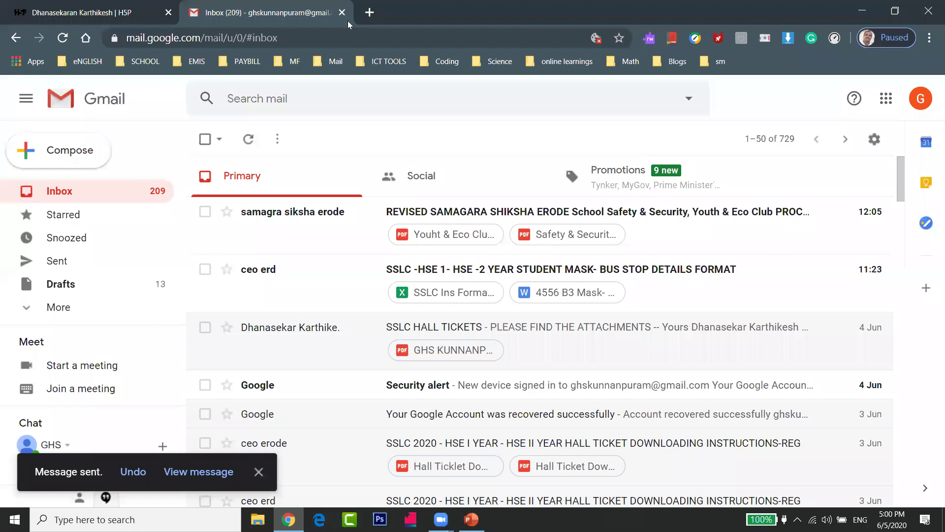
Open the Gmail bookmark and choose to sign in with a different Google account
click(334, 61)
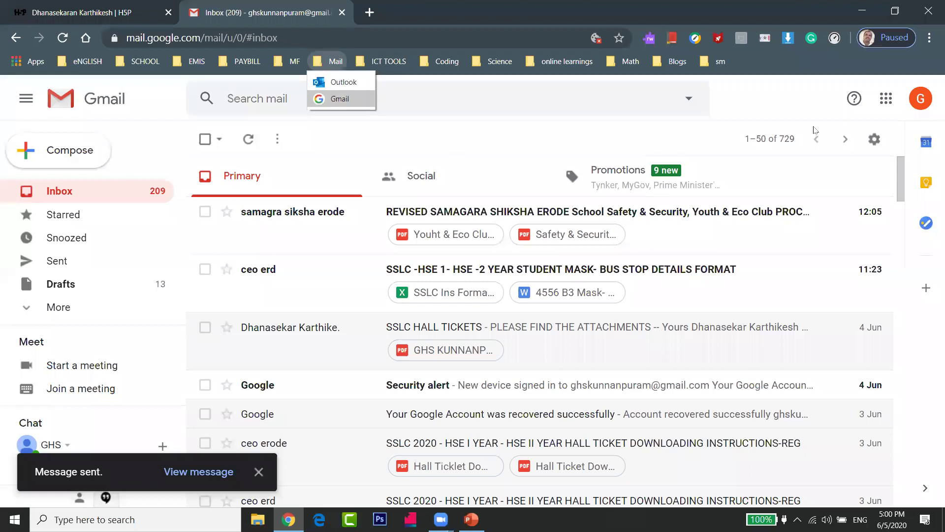
key(Return)
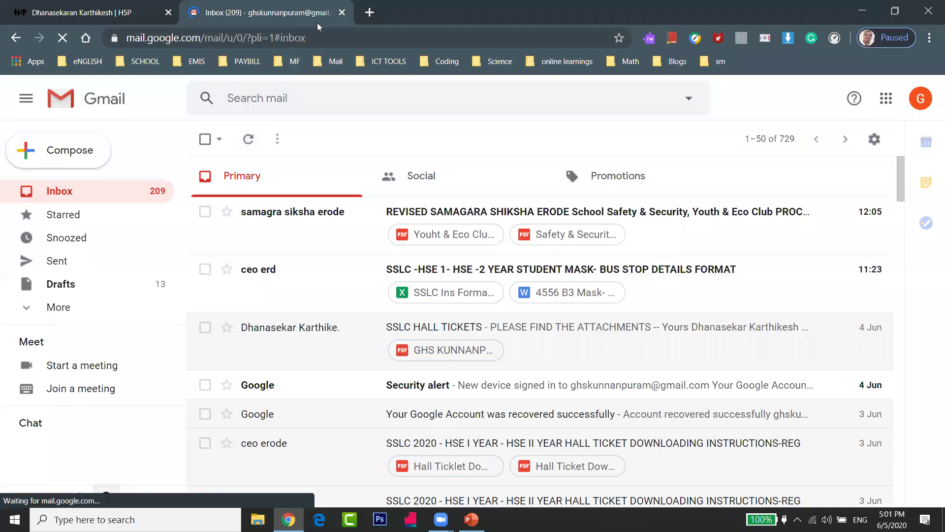
click(332, 61)
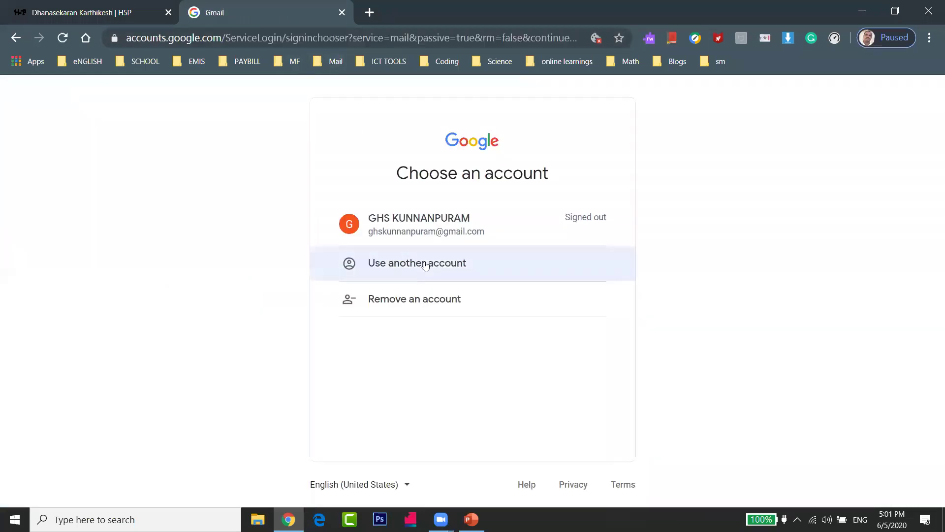
click(422, 265)
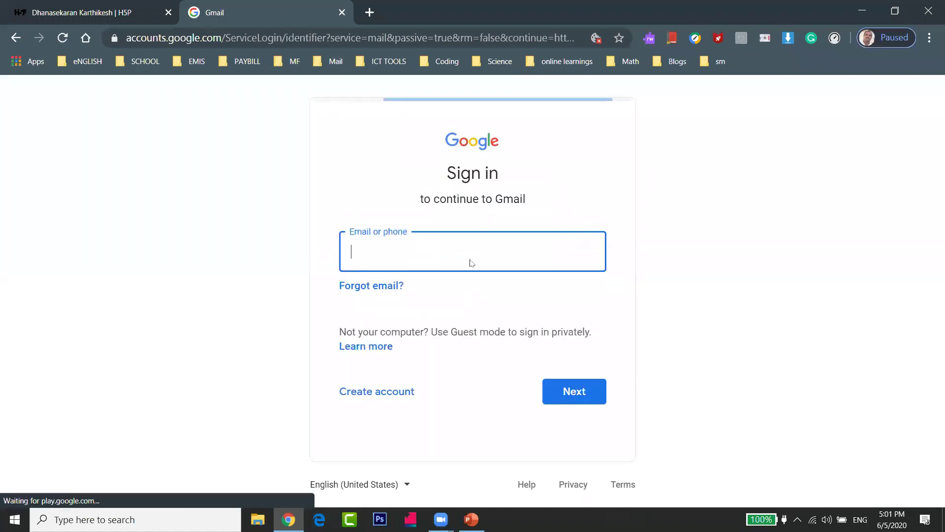
Enter the second account's email address and password and submit them
key(ctrl+a)
key(ctrl+v)
click(565, 396)
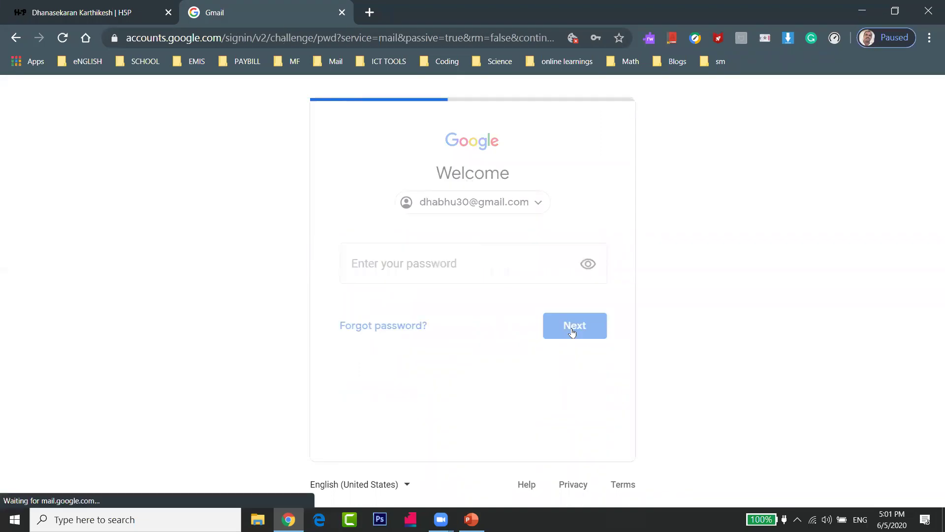
key(ctrl+v)
click(572, 330)
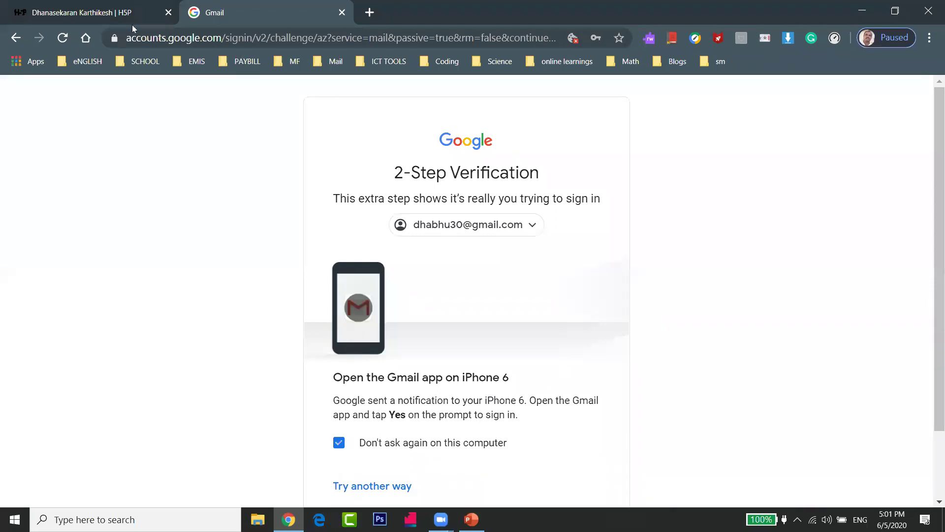
Reach 2-Step Verification, switch to a text-message code, and enter the SMS code
click(62, 36)
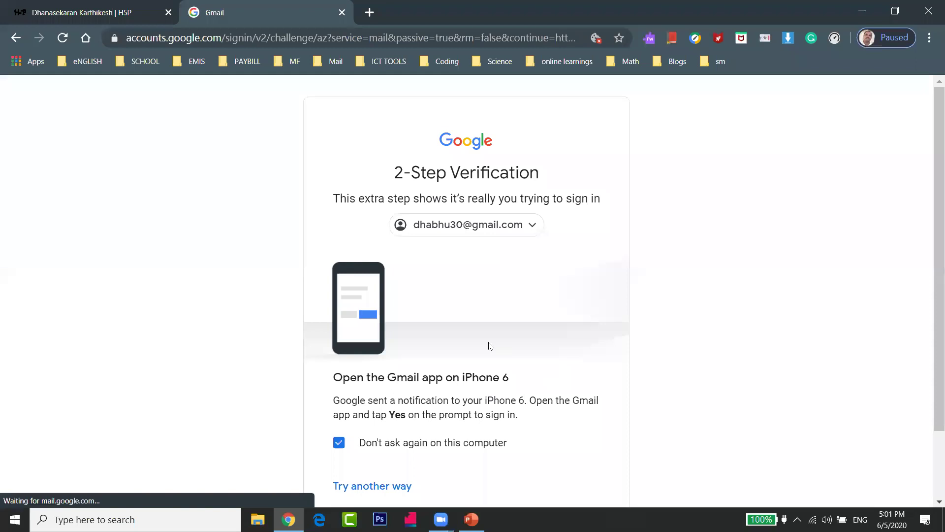
click(12, 41)
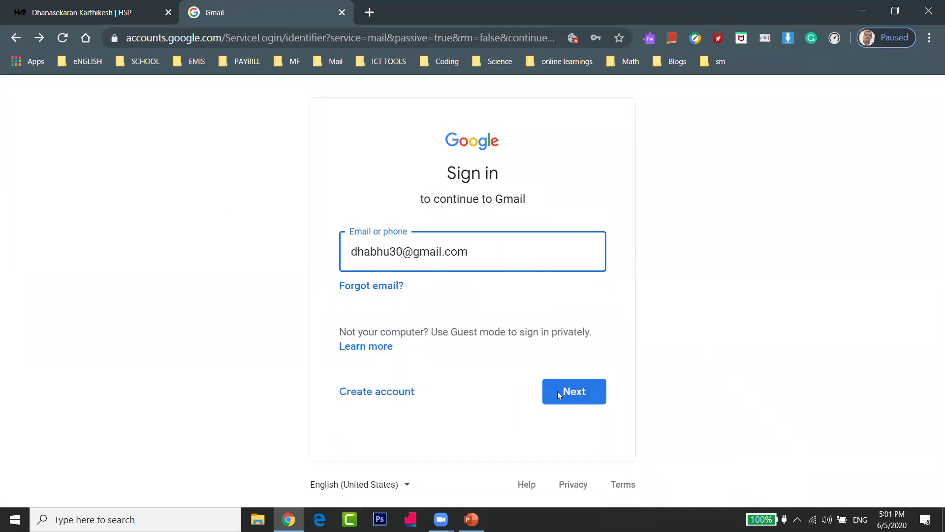
click(556, 394)
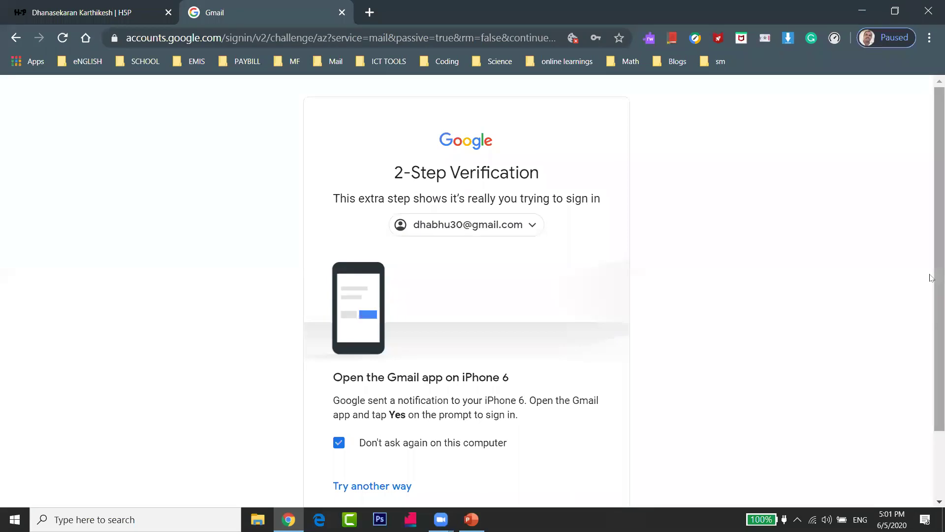
scroll(933, 275, down, 2)
scroll(367, 417, down, 1)
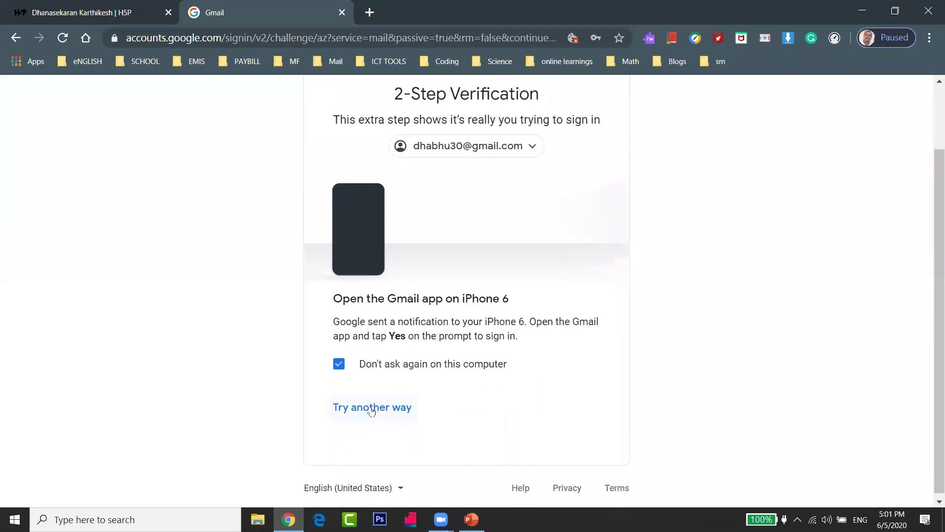
click(372, 408)
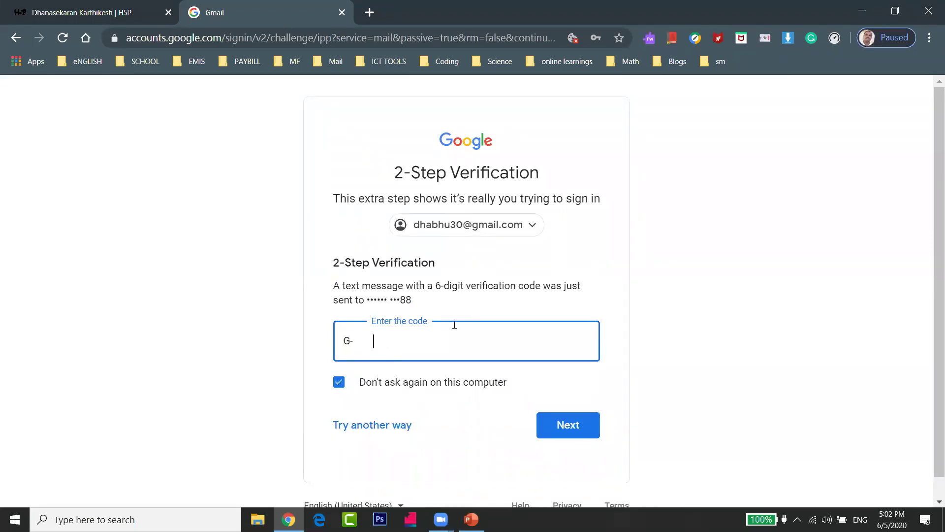
Submit the verification code to finish signing in to Gmail
click(571, 426)
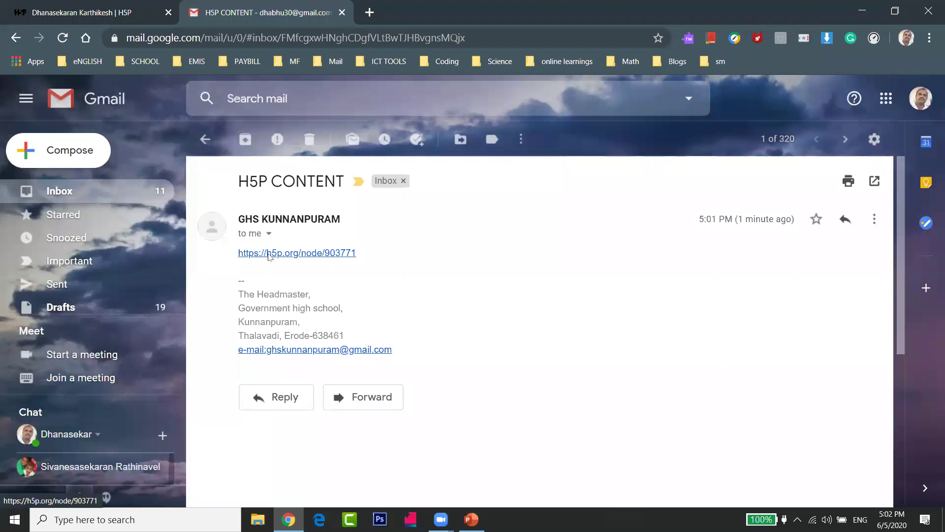
Open the emailed h5p.org/node/903771 link from the H5P CONTENT message
click(269, 253)
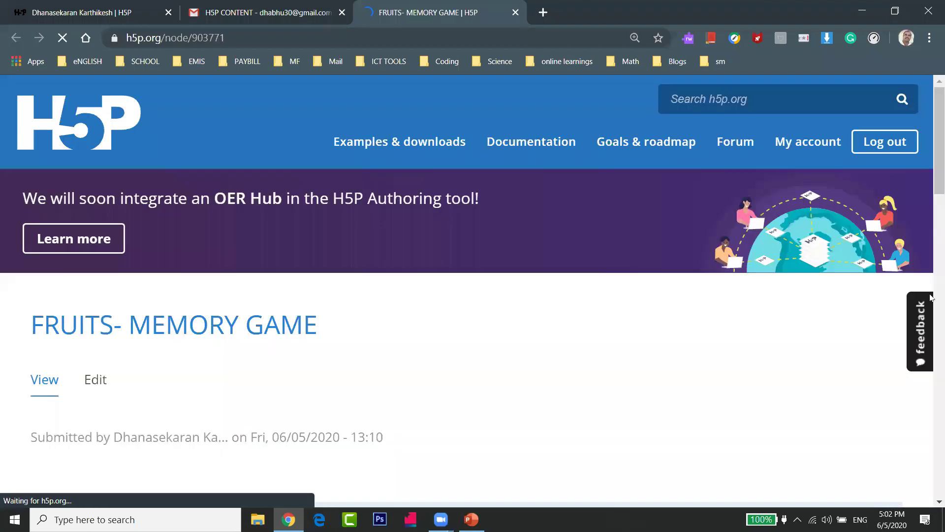
Scroll the memory game page, glance back at the H5P CONTENT email, and return to the game
scroll(931, 301, down, 8)
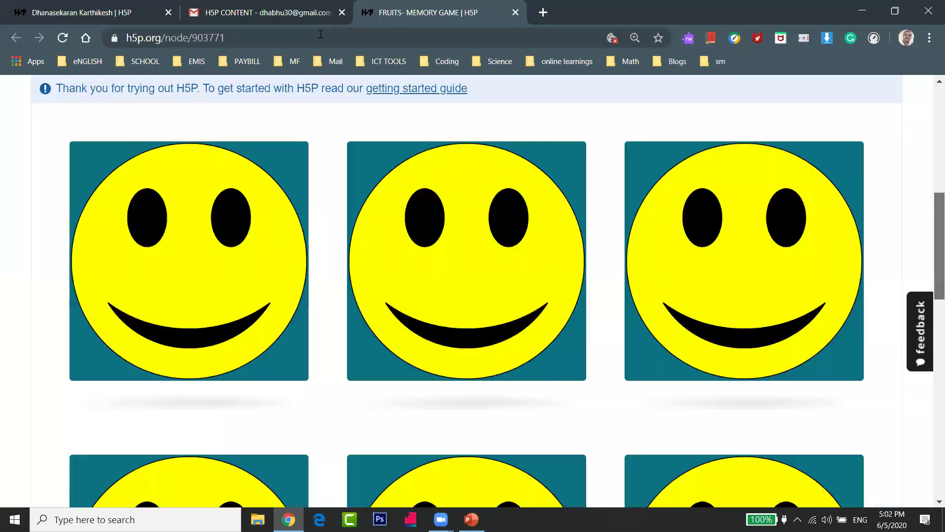
scroll(274, 260, down, 1)
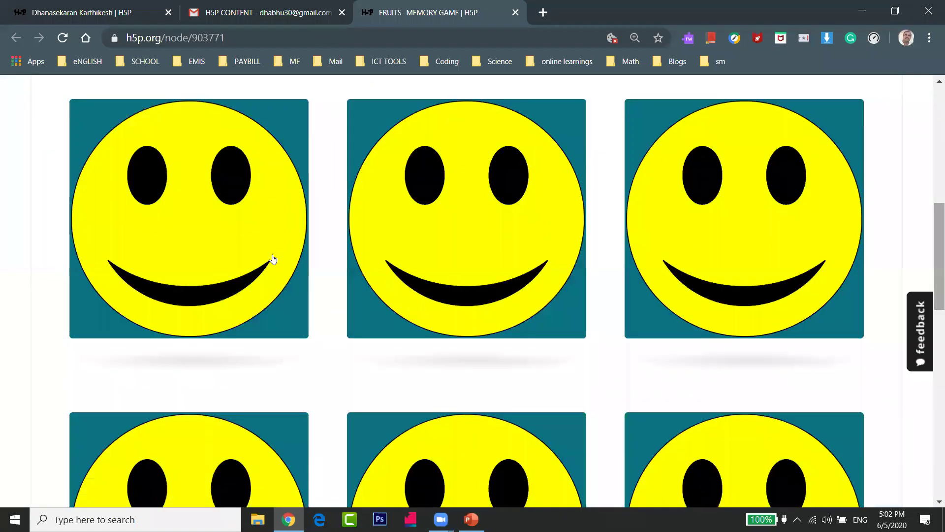
click(265, 12)
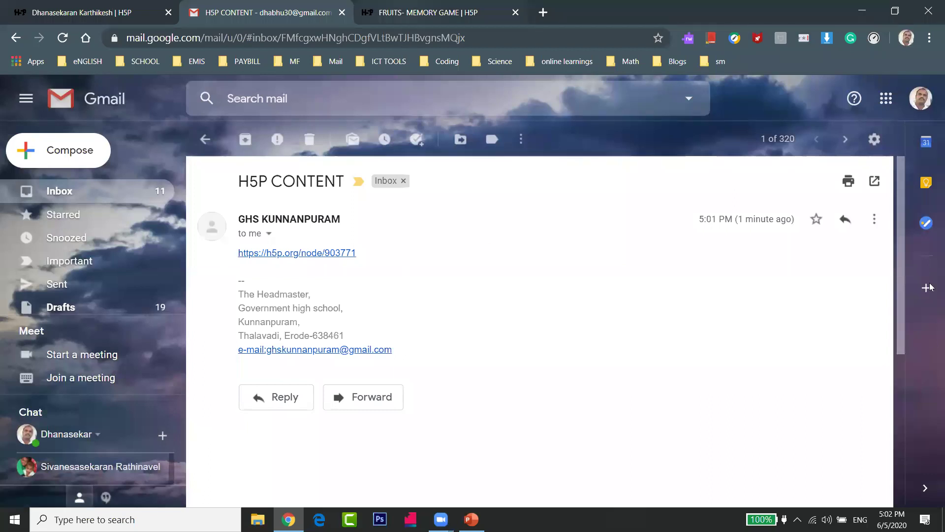
key(ctrl+Tab)
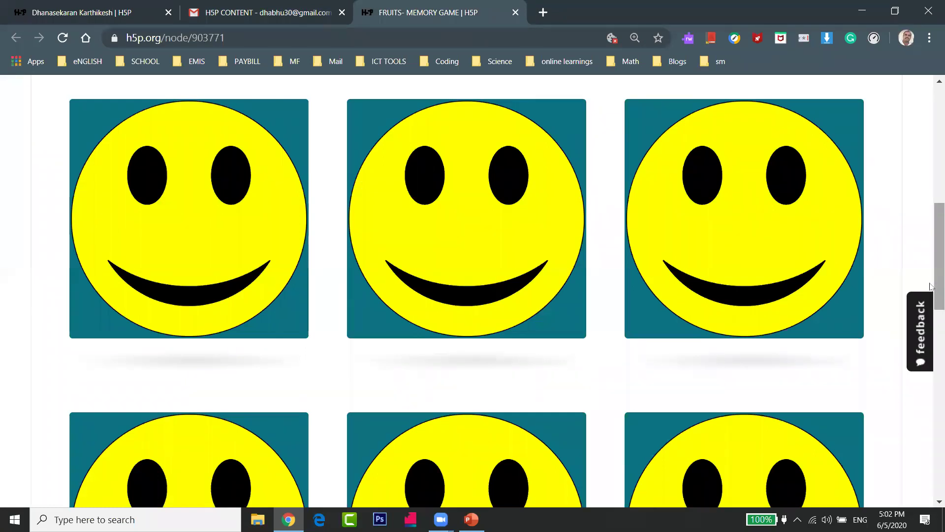
Zoom the game page out, review all the fruit cards, then bring the teachers' blog forward
key(ctrl+minus)
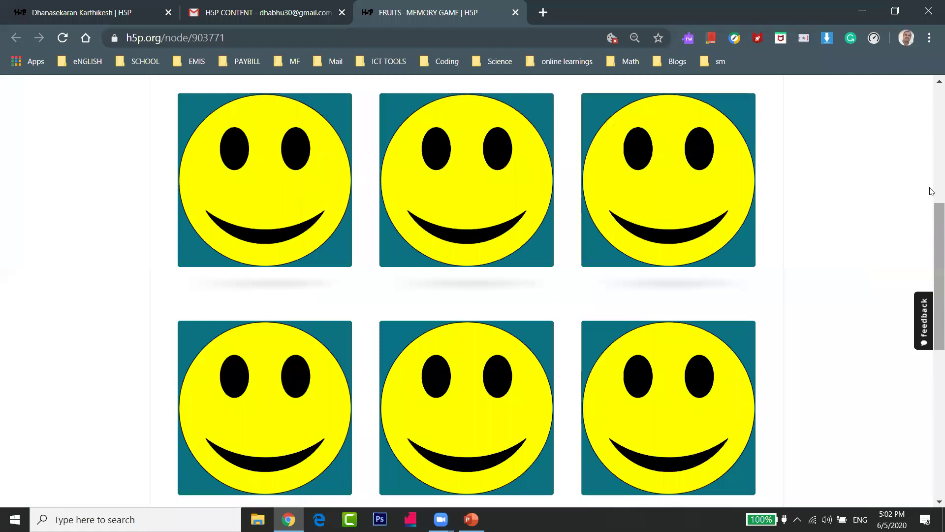
scroll(931, 168, up, 3)
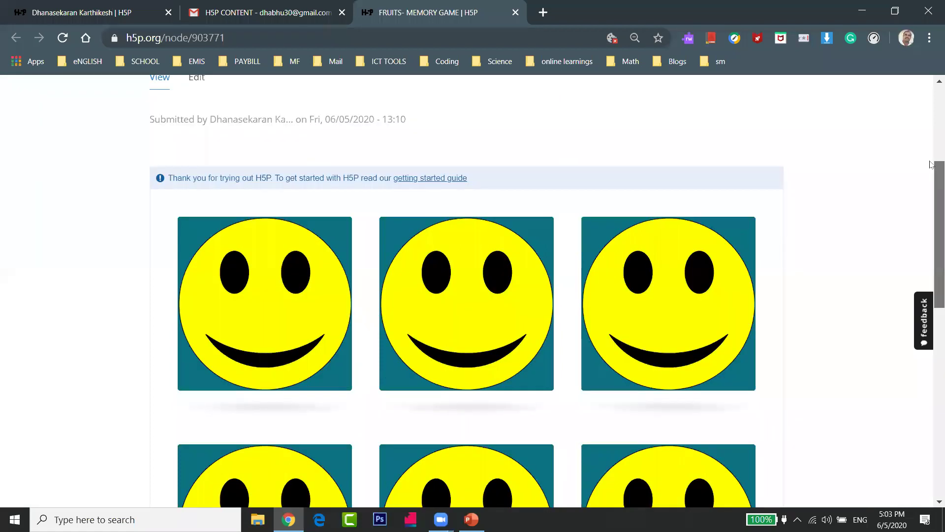
scroll(932, 164, up, 4)
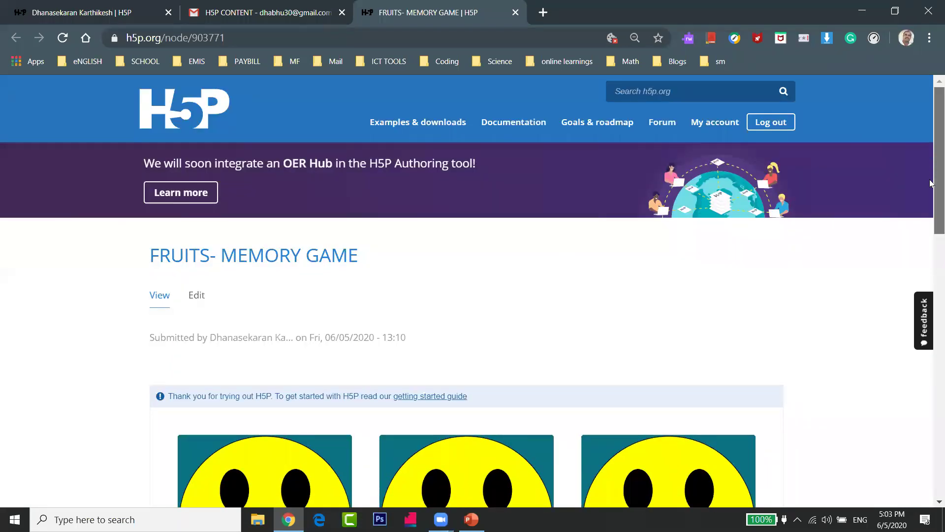
scroll(931, 183, down, 1)
scroll(931, 183, down, 1)
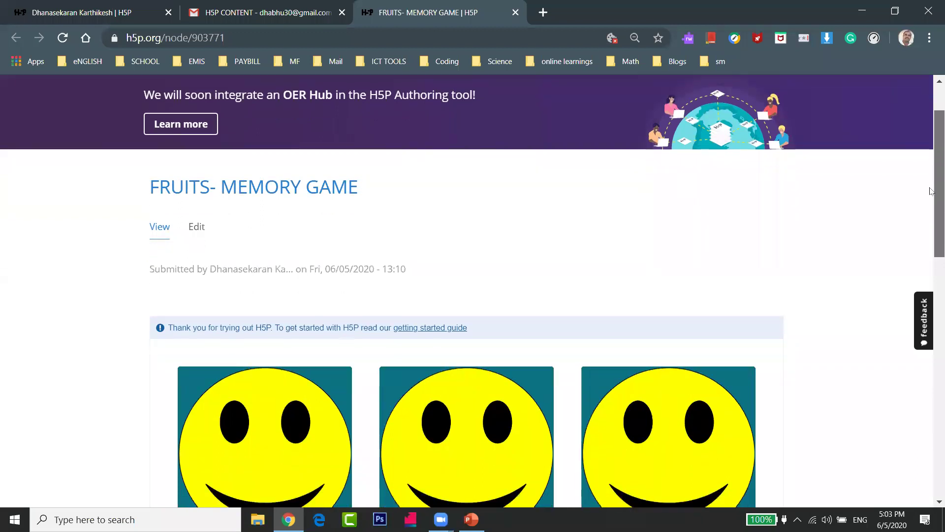
scroll(931, 273, down, 5)
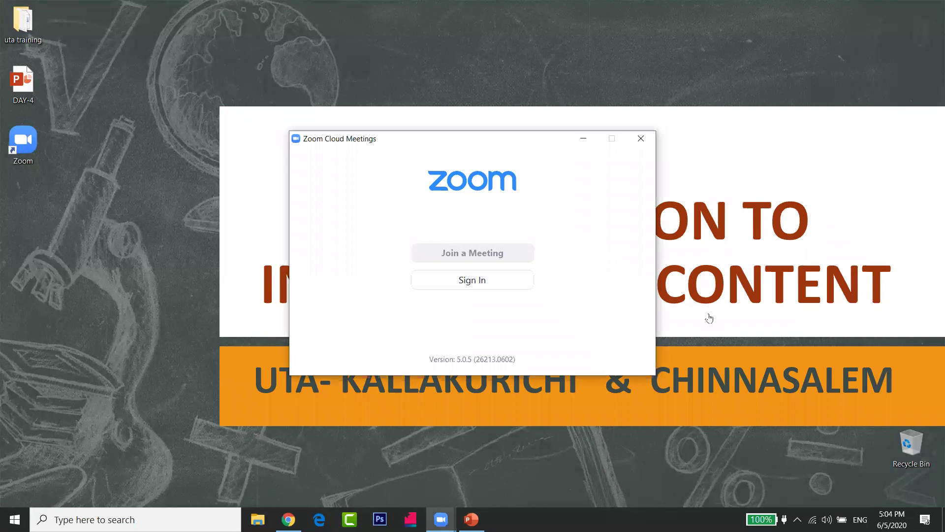
key(alt+Tab)
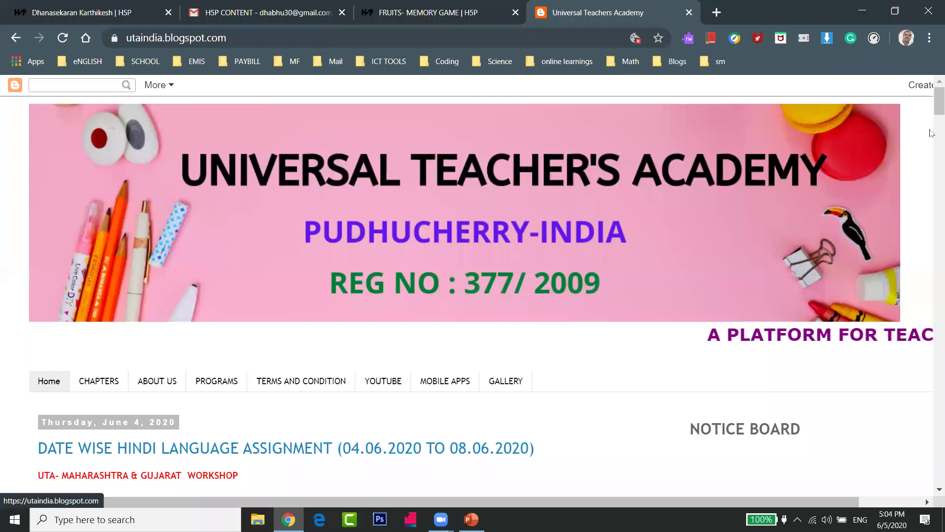
Browse the DAY-3 Tamil version YouTube post on the blog, then return to the home listing
scroll(932, 170, down, 1)
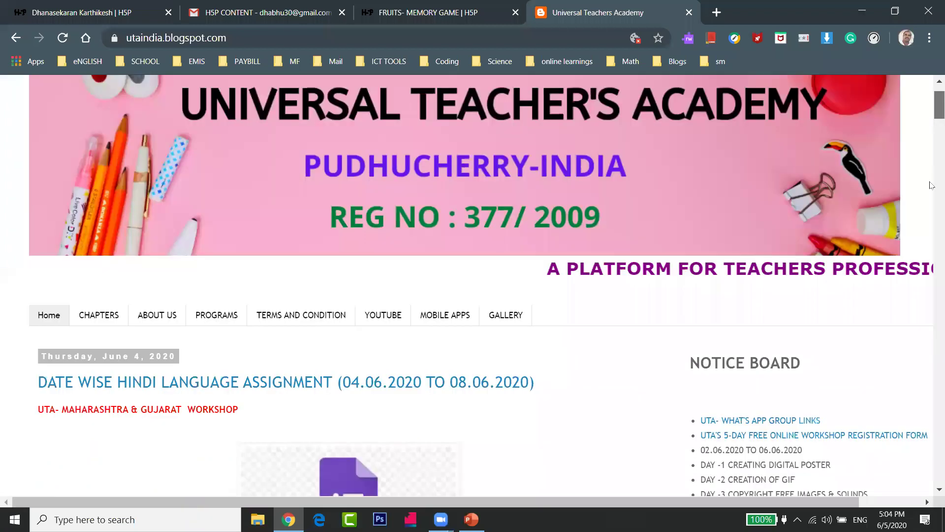
scroll(932, 185, down, 10)
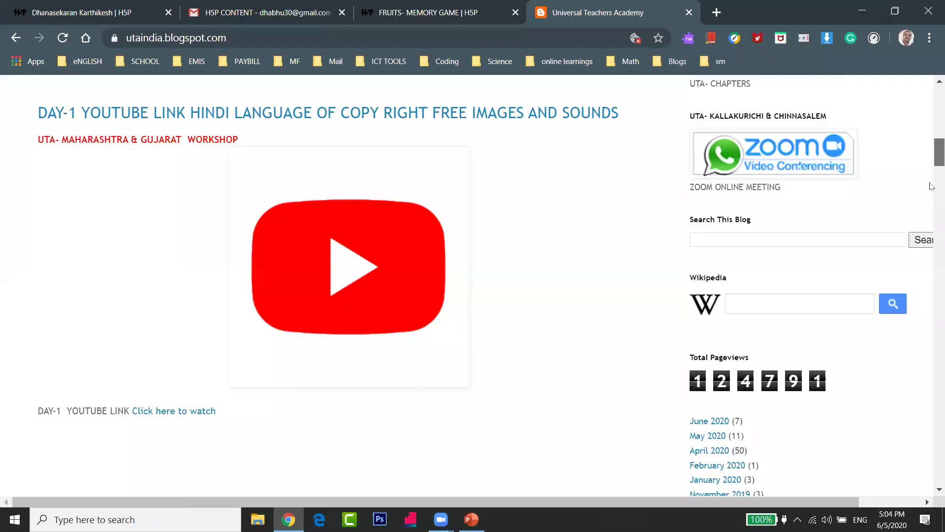
scroll(931, 189, down, 7)
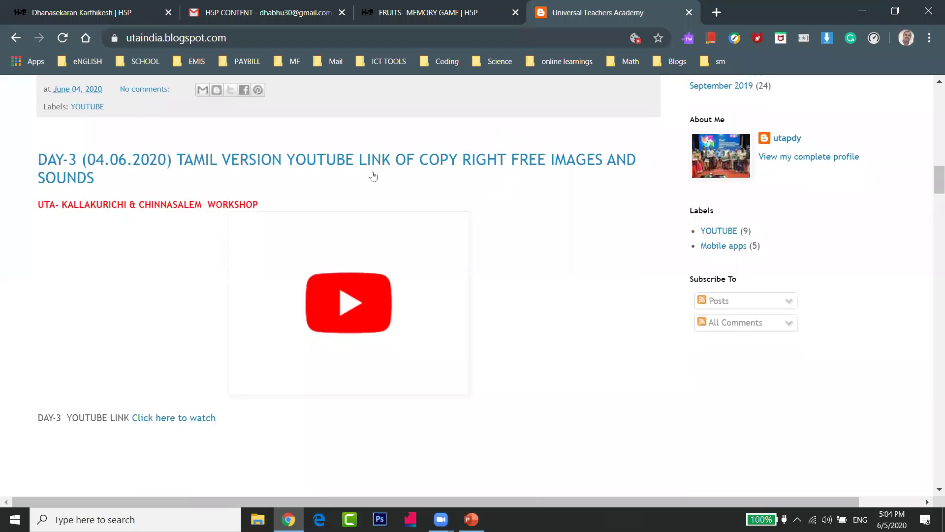
click(255, 164)
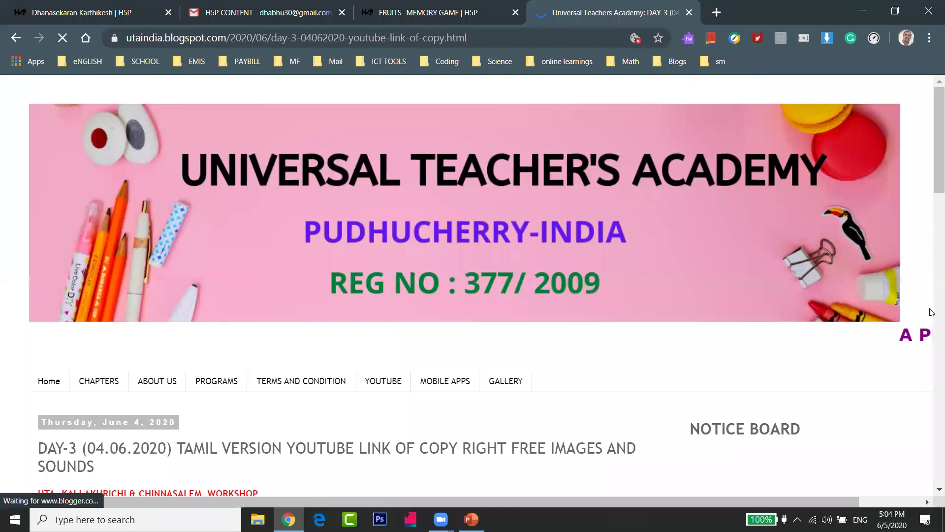
scroll(932, 244, down, 1)
scroll(931, 201, down, 10)
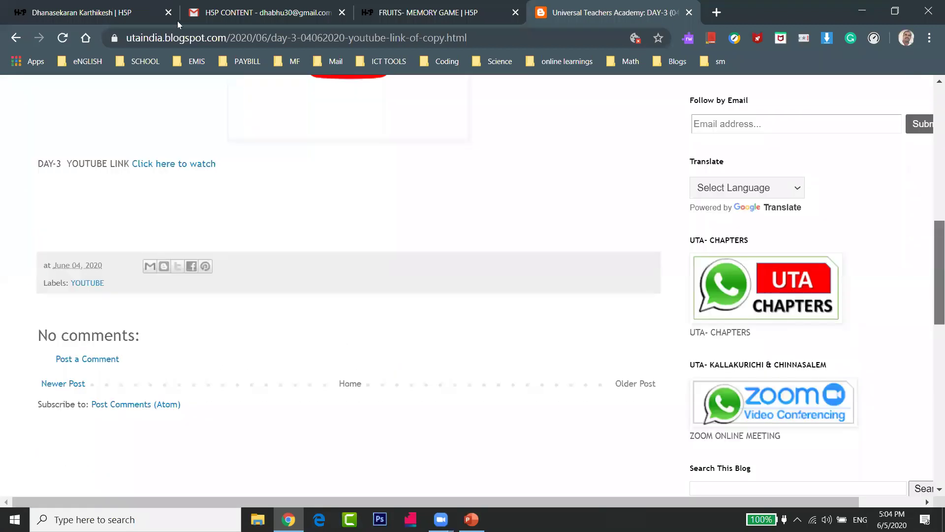
click(13, 38)
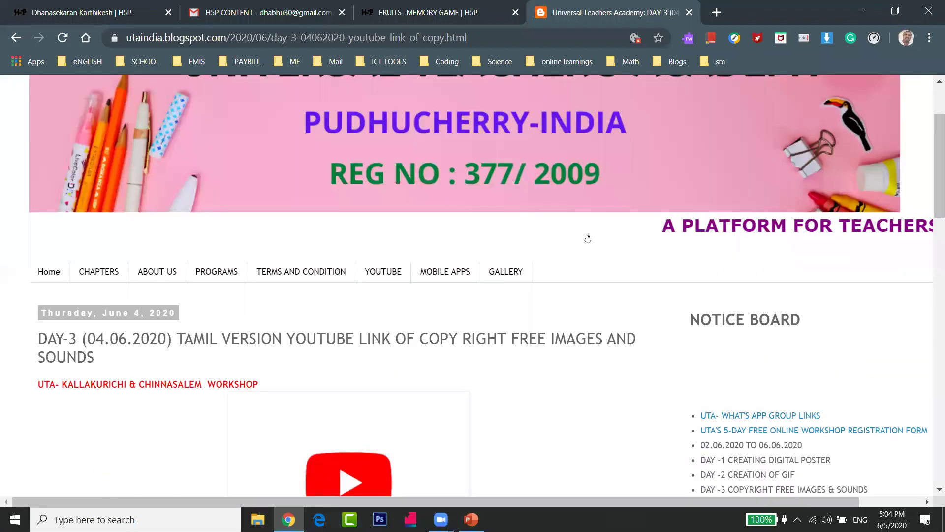
key(alt+Left)
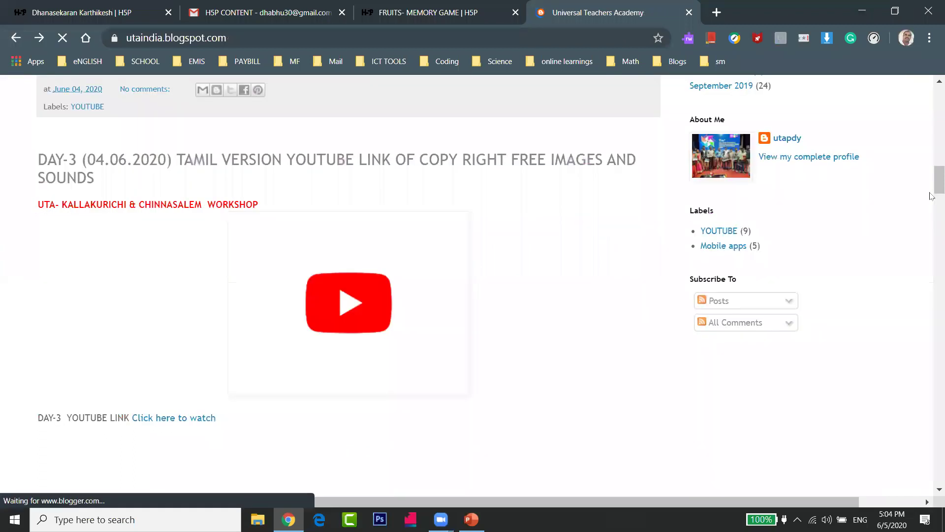
Open the Date Wise Tamil Language Assignment post and follow its DAY-2 Google Form link
scroll(931, 201, down, 6)
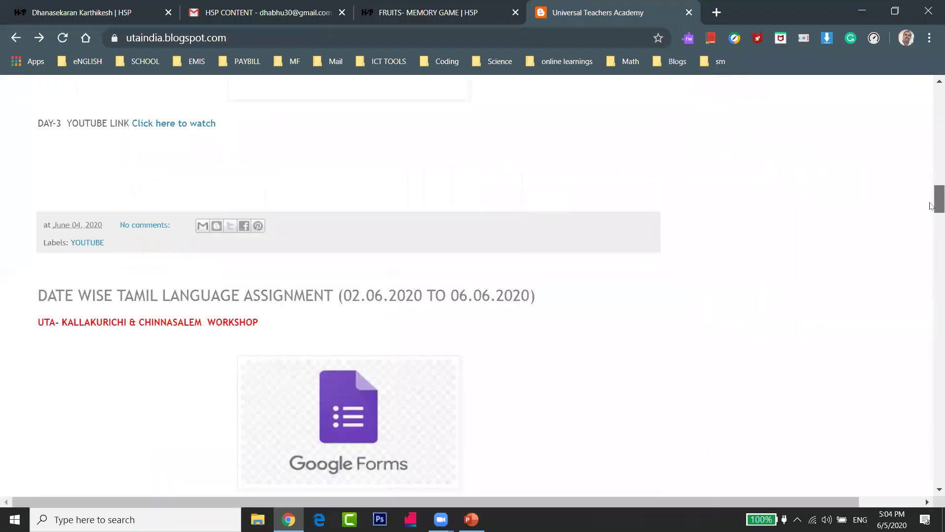
scroll(281, 239, down, 2)
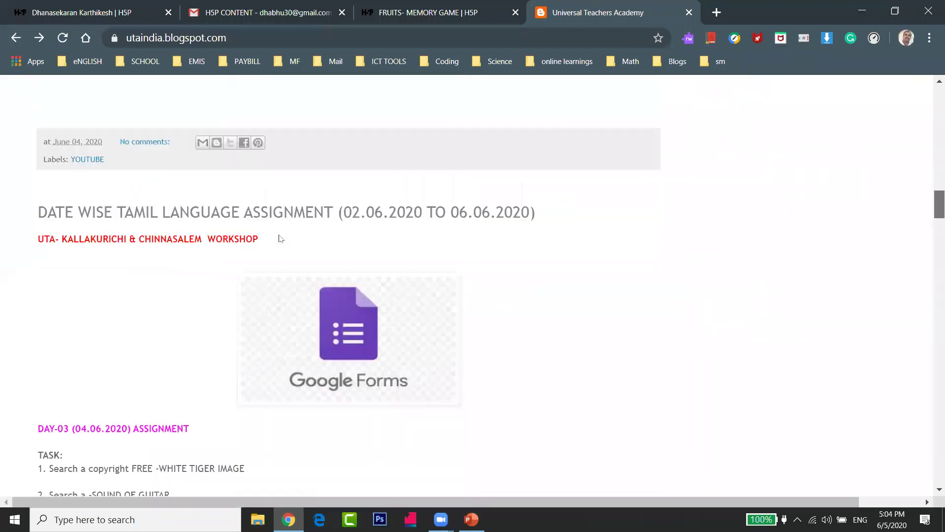
click(261, 215)
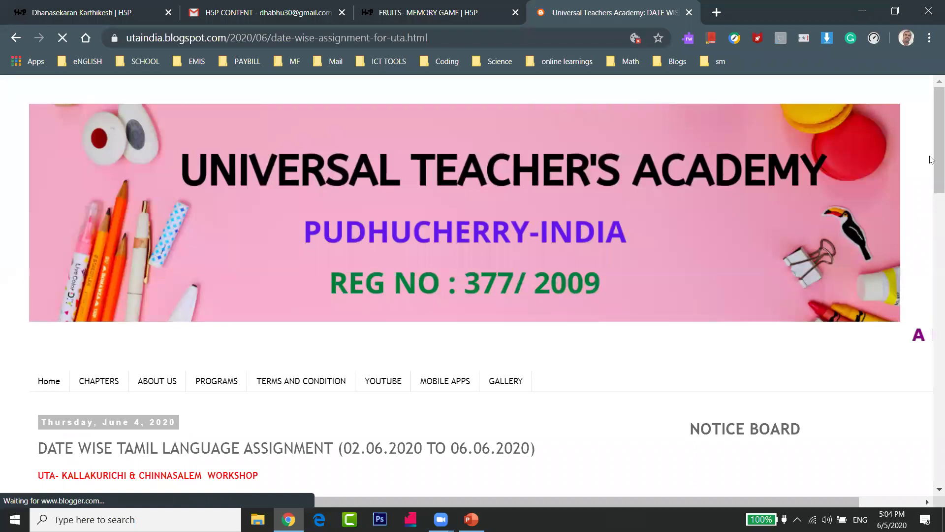
scroll(931, 167, down, 1)
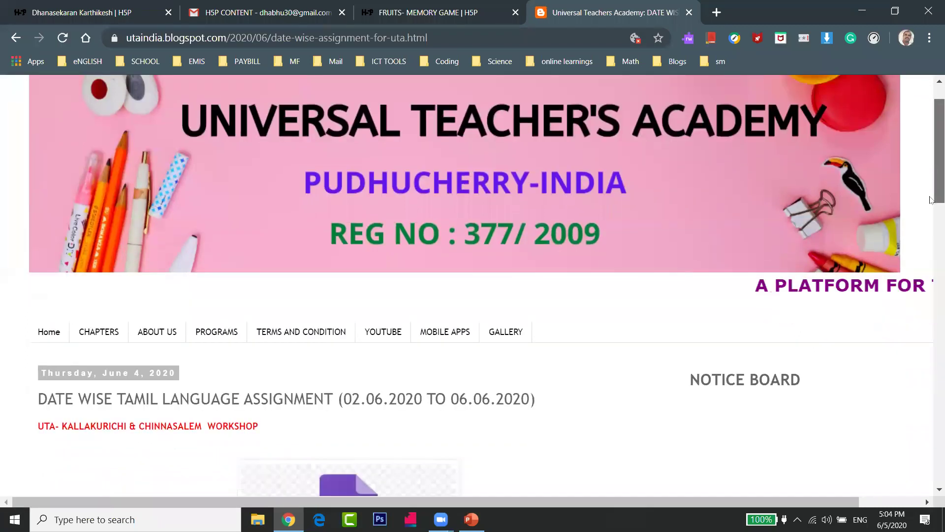
scroll(139, 430, down, 4)
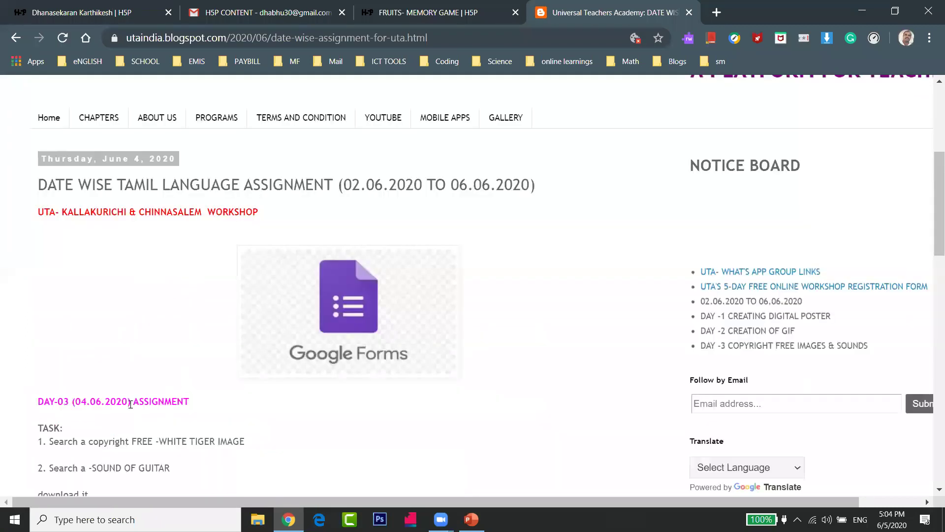
scroll(933, 231, down, 3)
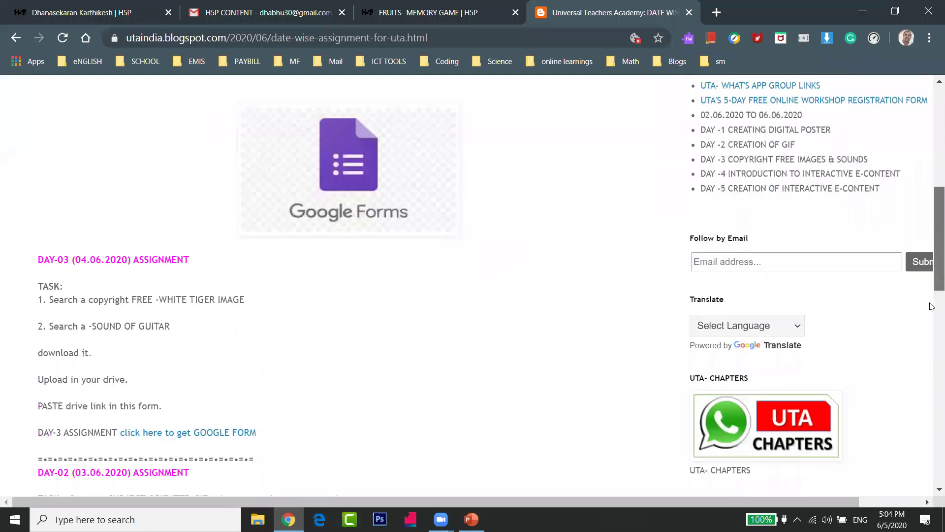
scroll(932, 311, down, 5)
scroll(932, 325, down, 1)
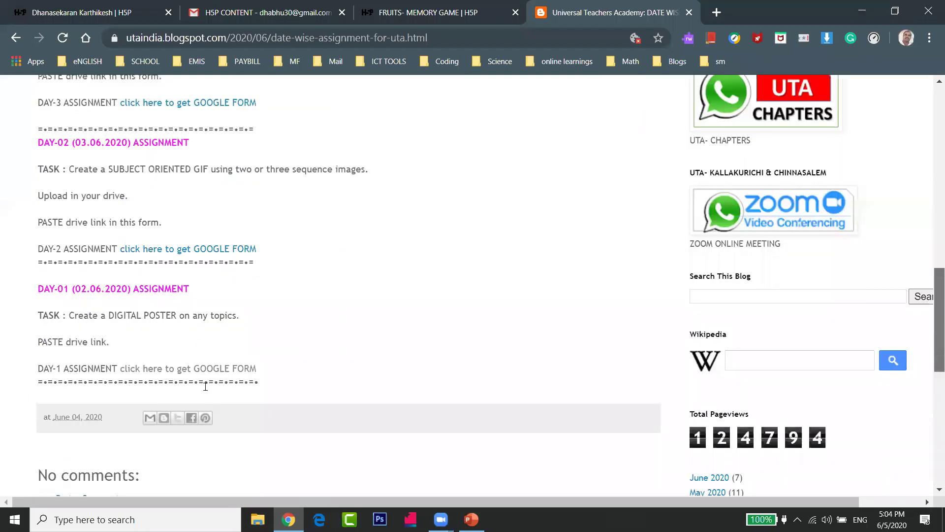
click(156, 250)
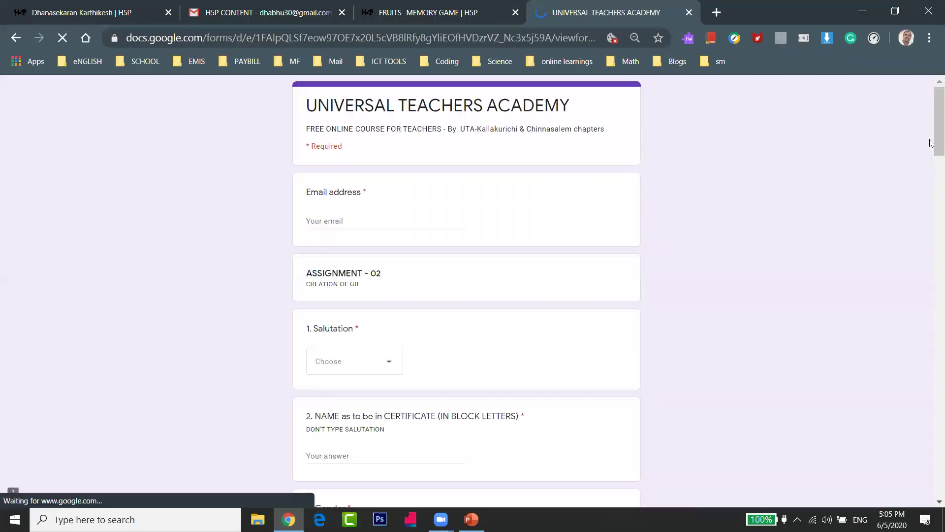
Scroll through the assignment form down to the final required Drive-link question
scroll(932, 133, down, 1)
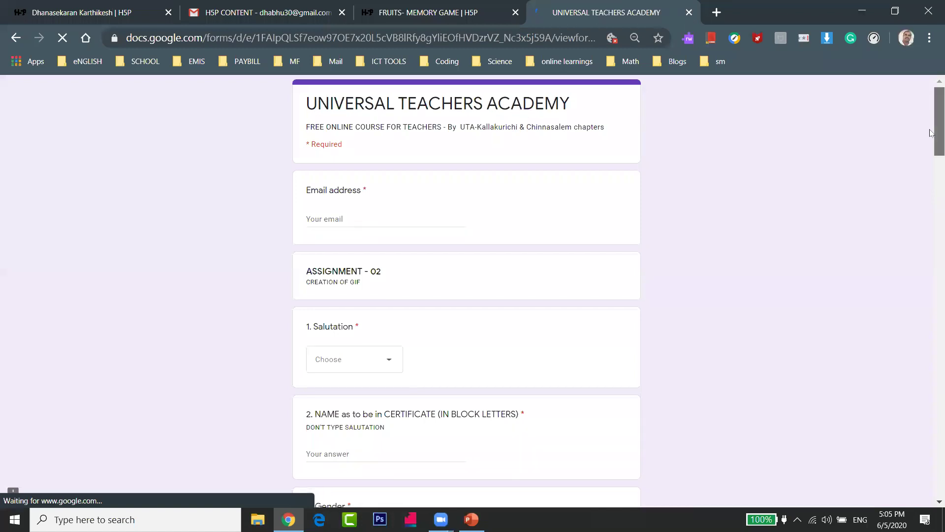
scroll(932, 136, down, 1)
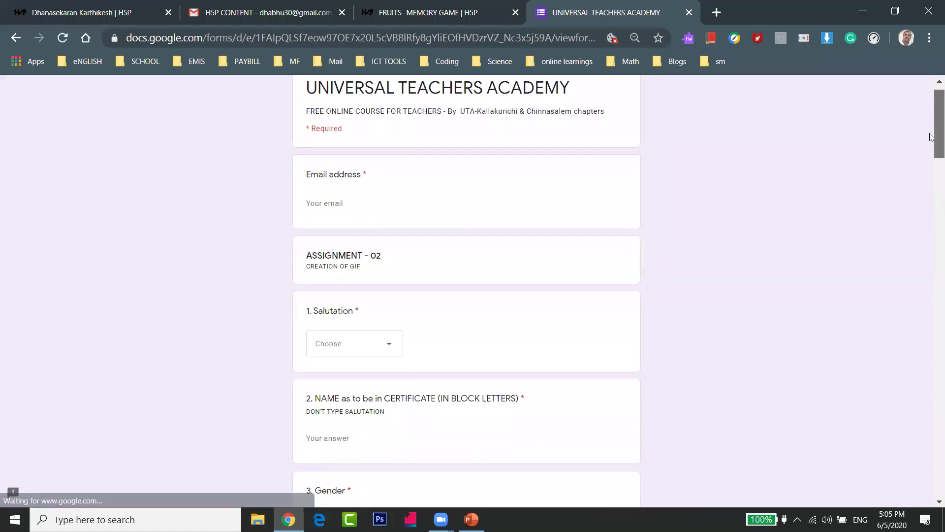
scroll(933, 132, up, 1)
scroll(932, 132, up, 1)
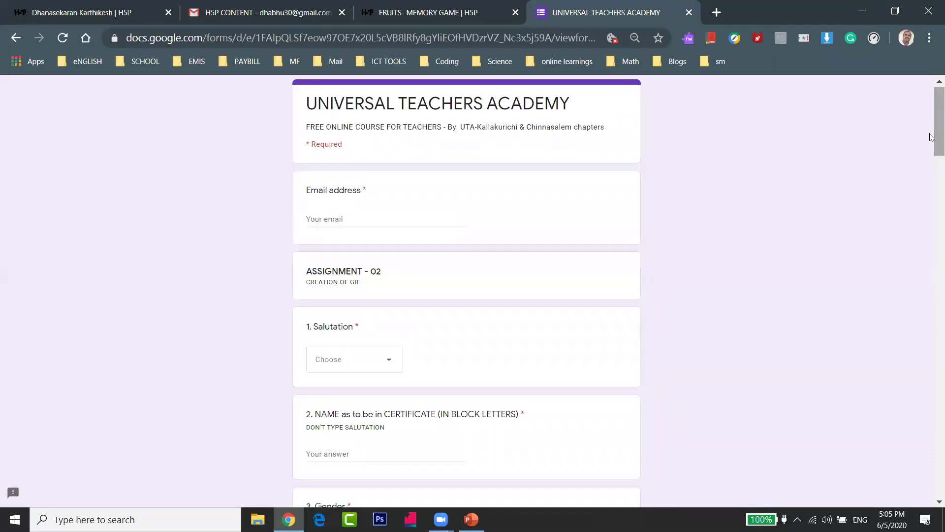
scroll(932, 137, down, 1)
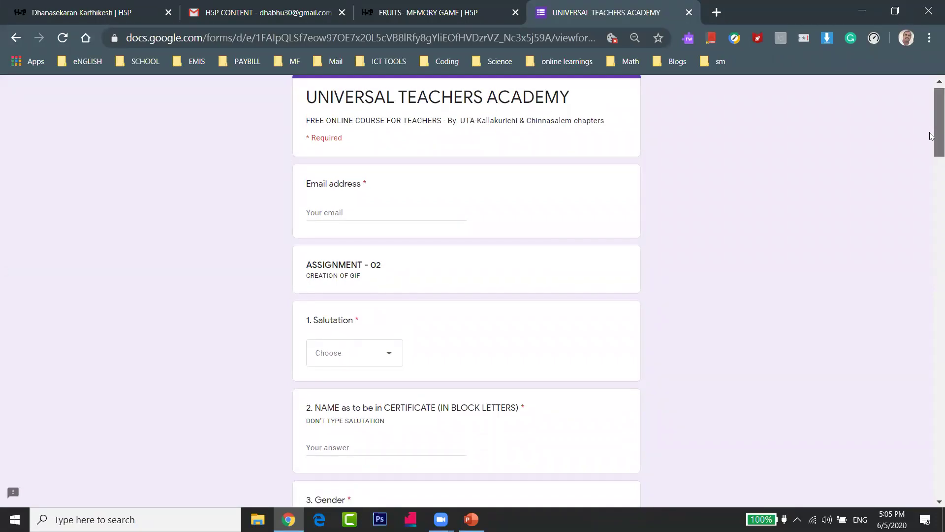
scroll(931, 137, down, 1)
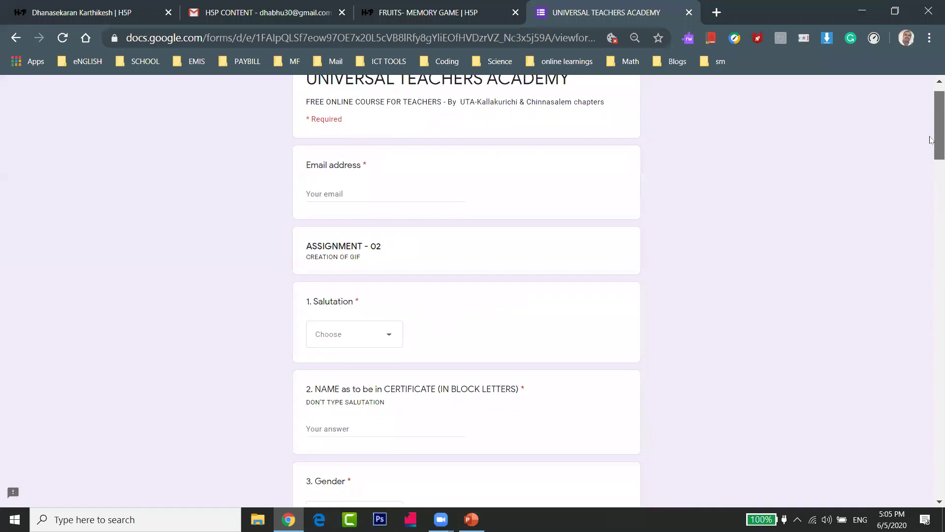
scroll(930, 139, down, 1)
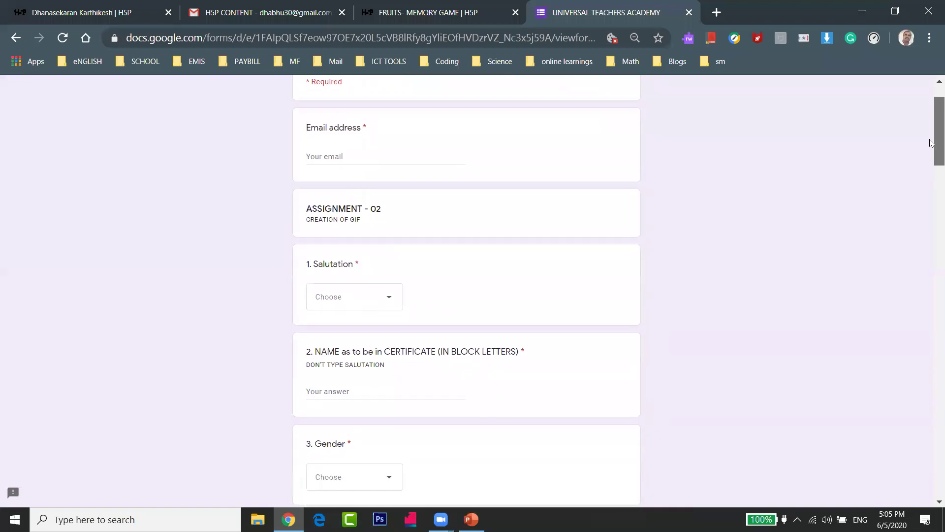
scroll(930, 143, down, 1)
scroll(931, 148, down, 1)
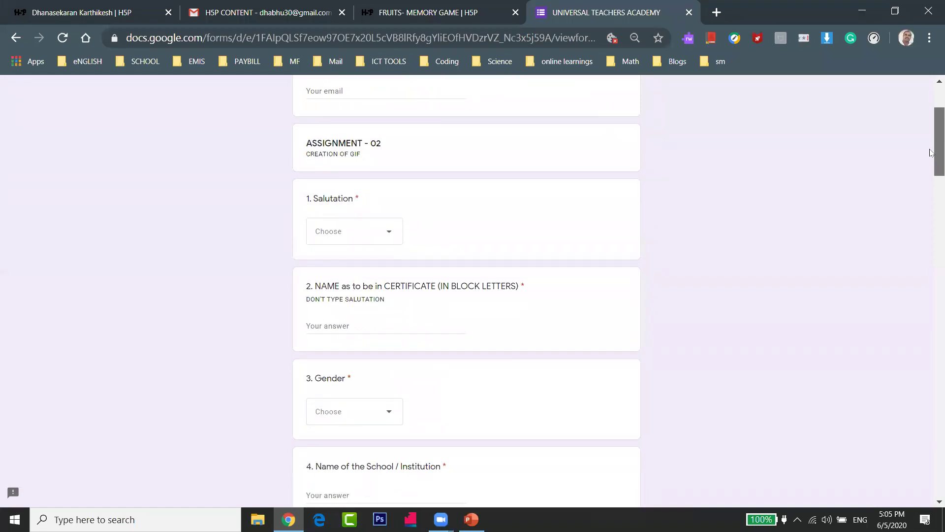
scroll(931, 152, down, 1)
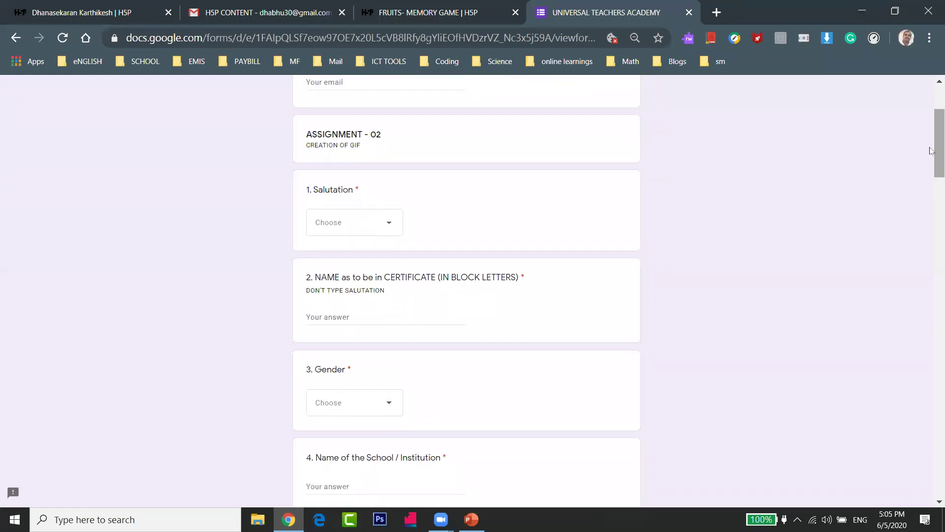
scroll(931, 151, up, 3)
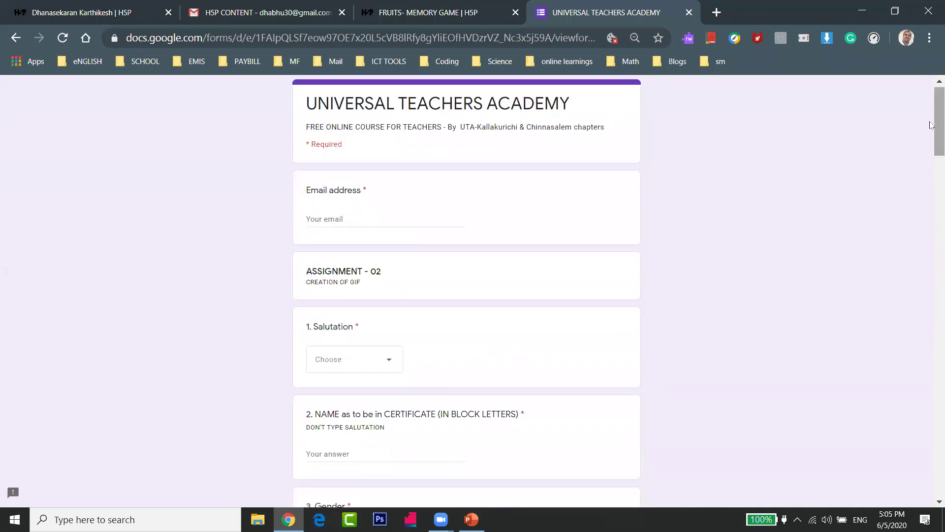
scroll(932, 128, down, 1)
scroll(933, 141, down, 6)
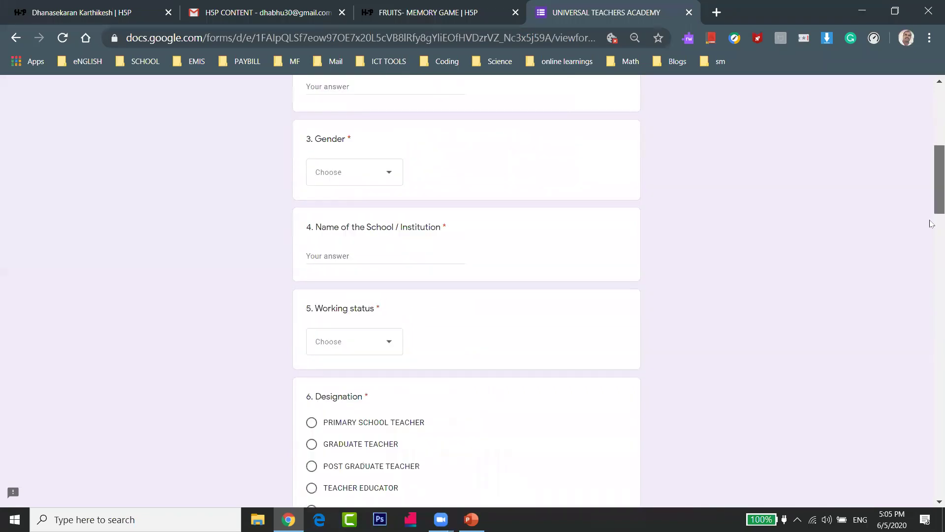
scroll(932, 224, down, 20)
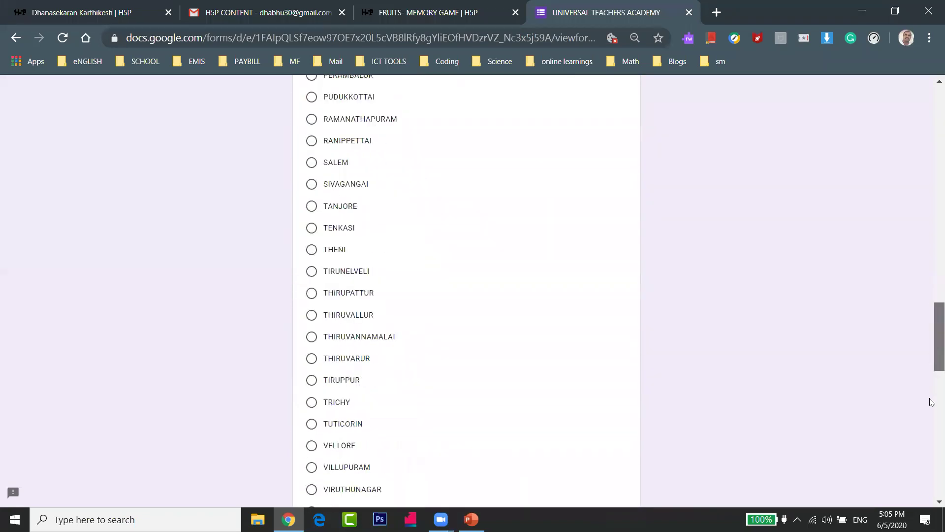
scroll(930, 443, down, 15)
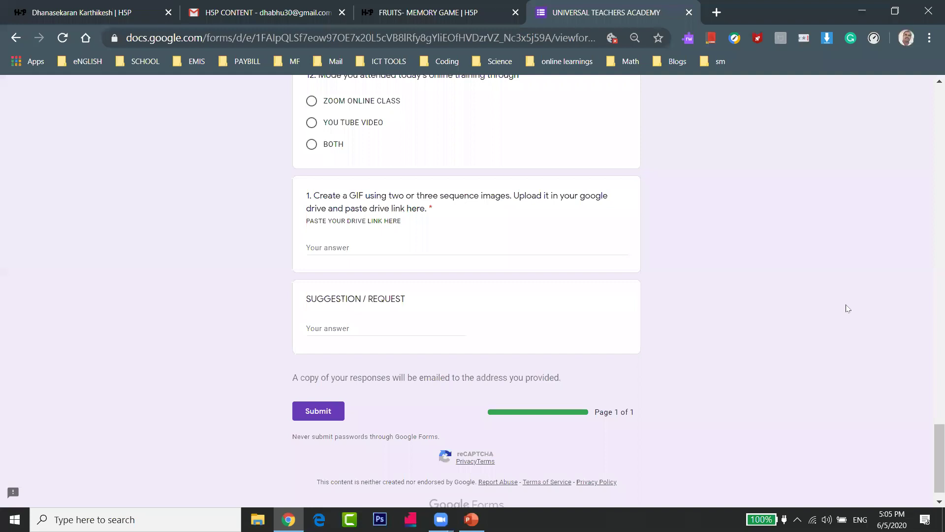
right_click(321, 244)
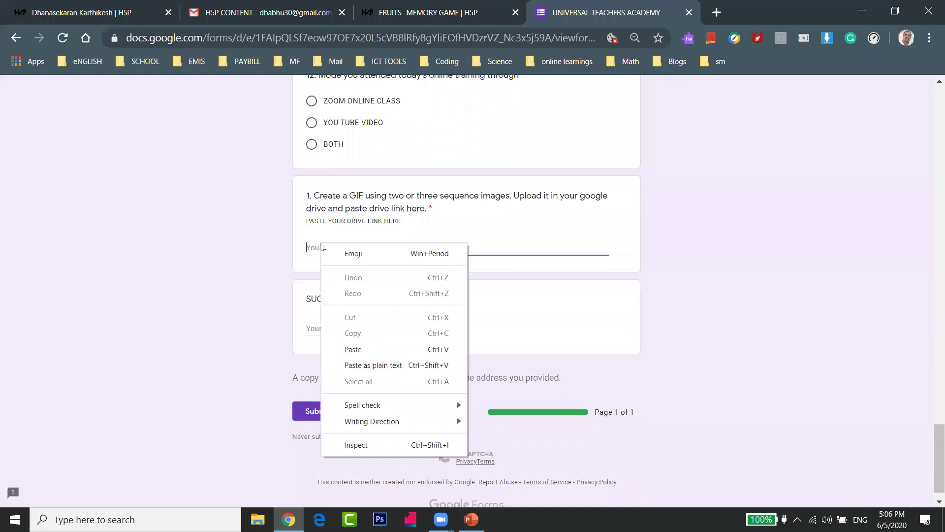
click(351, 350)
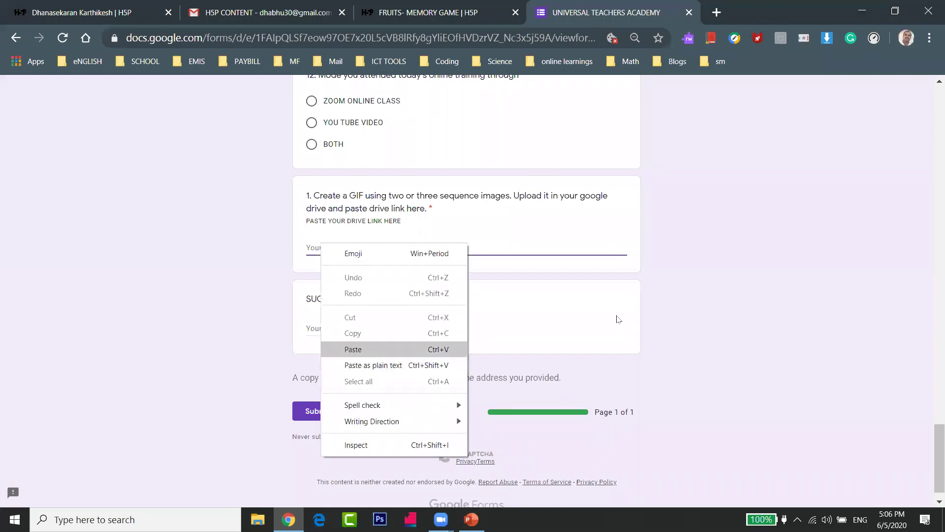
scroll(932, 433, up, 2)
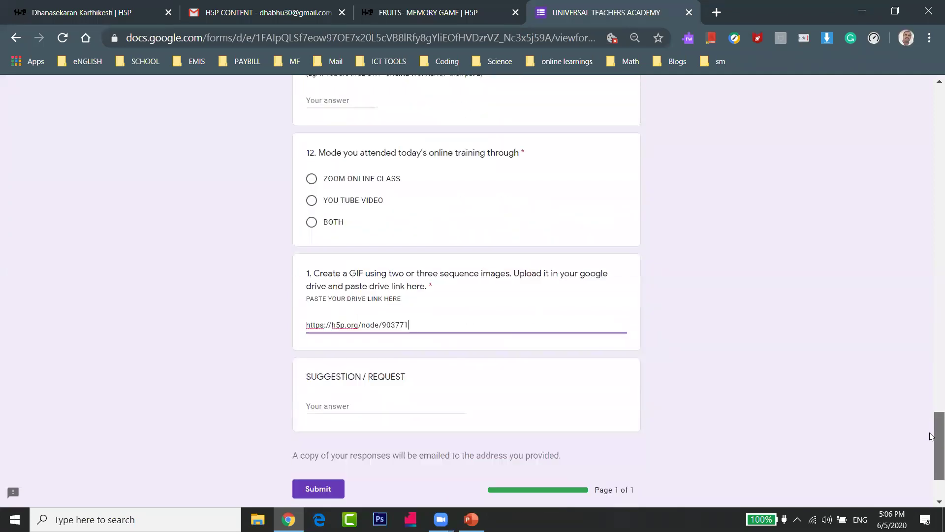
scroll(931, 429, down, 1)
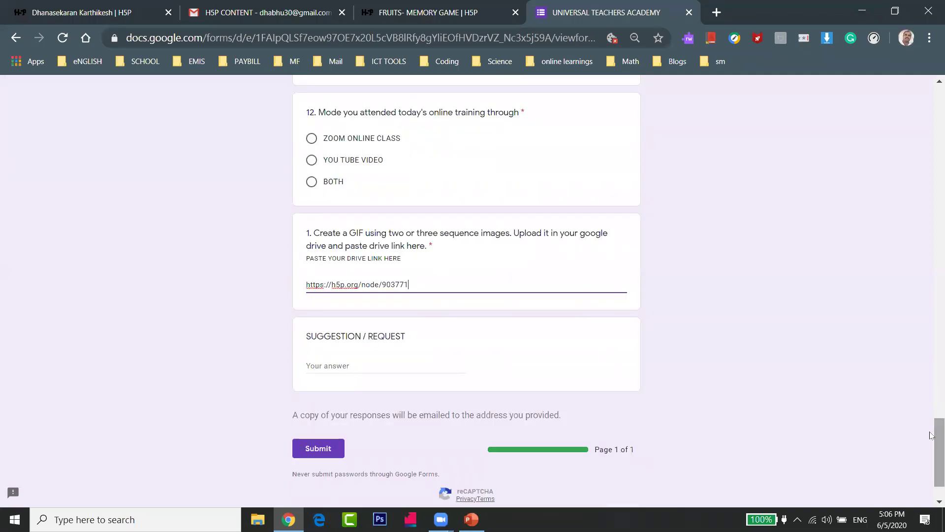
scroll(931, 433, up, 1)
scroll(931, 429, up, 2)
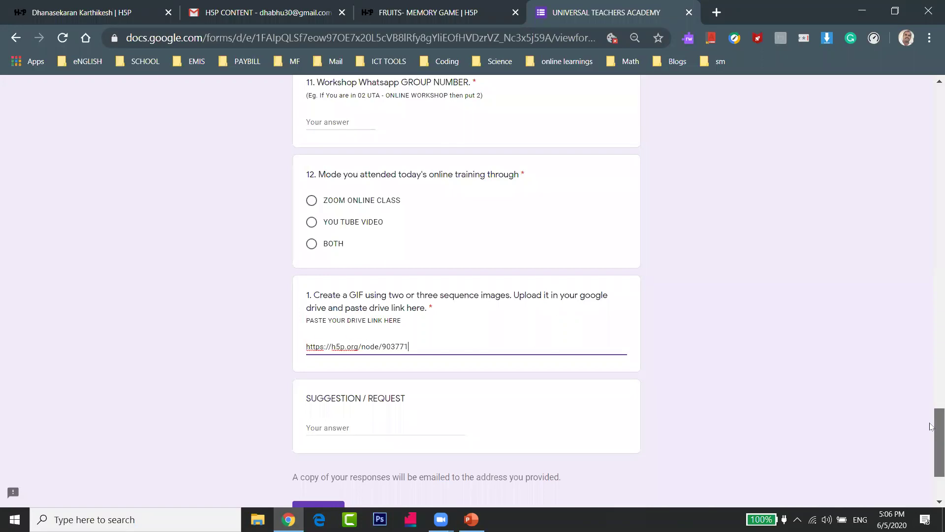
drag(931, 427, 931, 422)
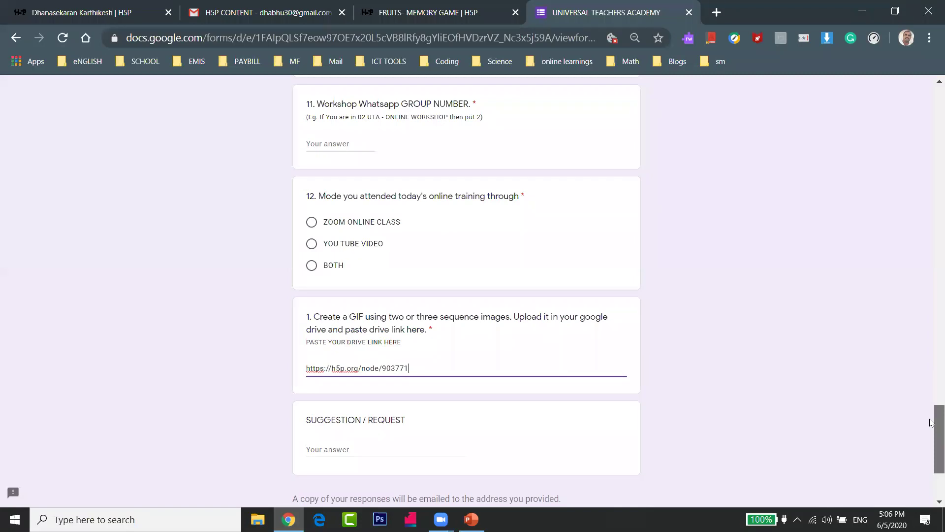
scroll(931, 419, up, 1)
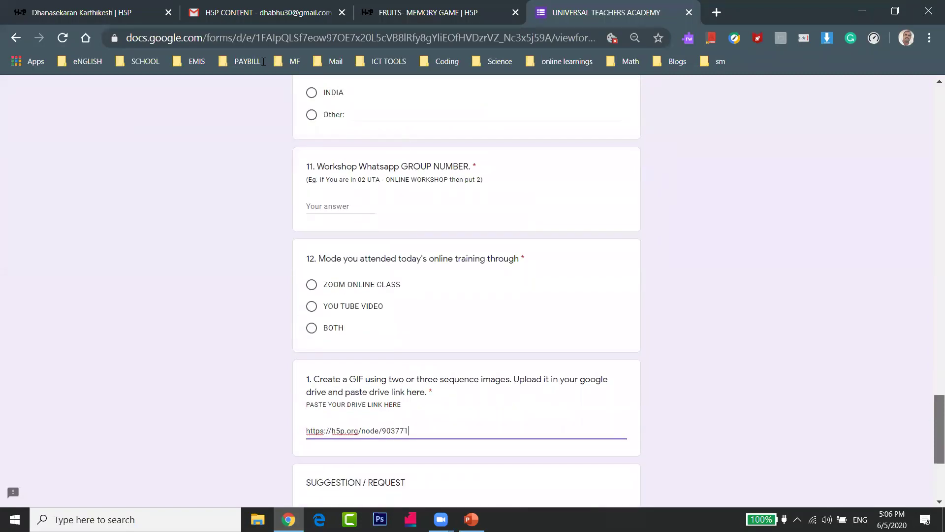
Open the FRUITS- MEMORY GAME page from the H5P profile's Recent Content list
click(112, 10)
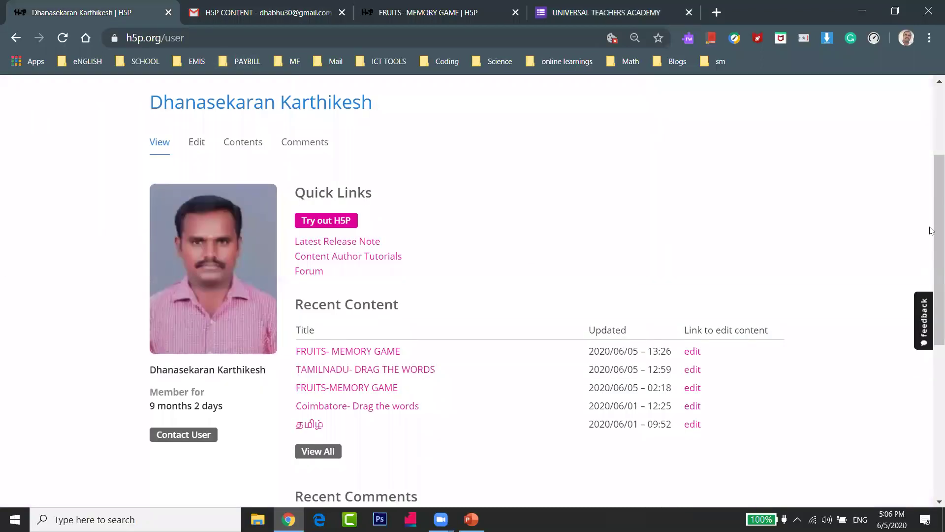
scroll(930, 178, up, 3)
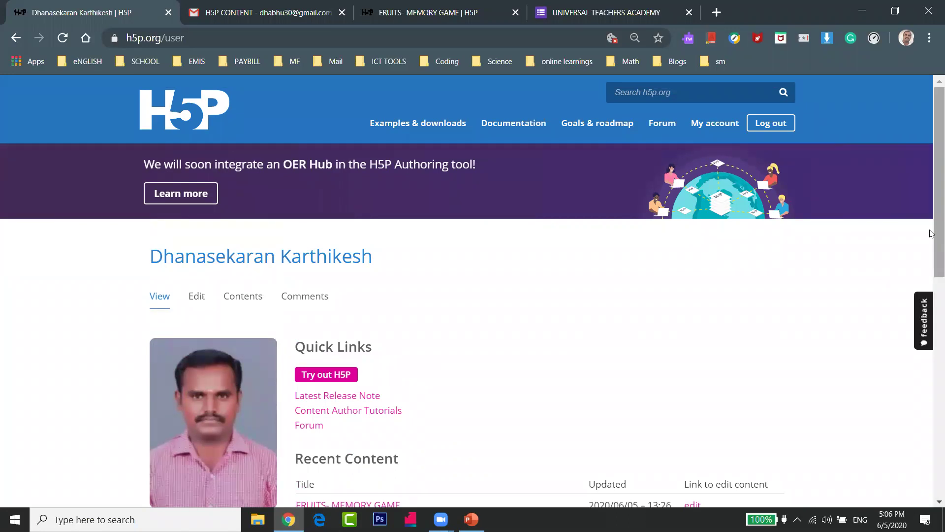
drag(932, 233, 931, 275)
click(356, 419)
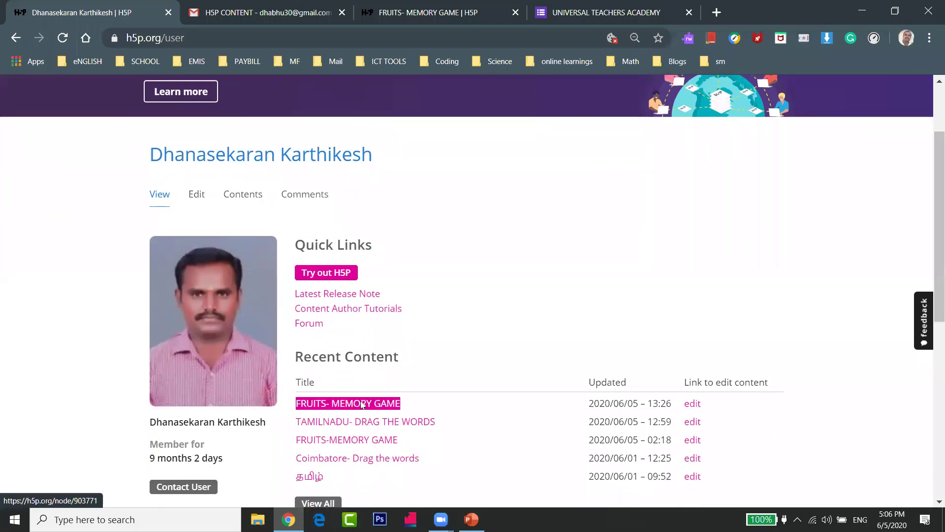
right_click(362, 405)
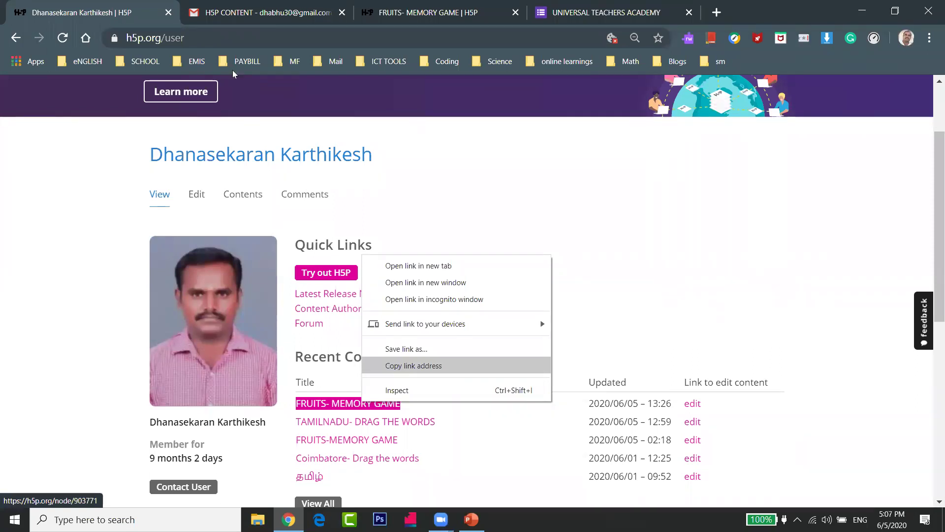
click(211, 38)
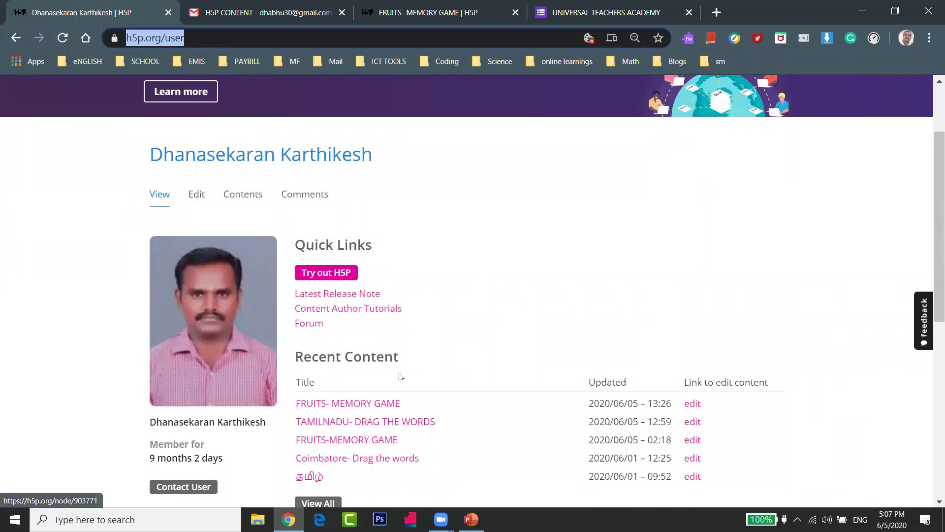
click(387, 404)
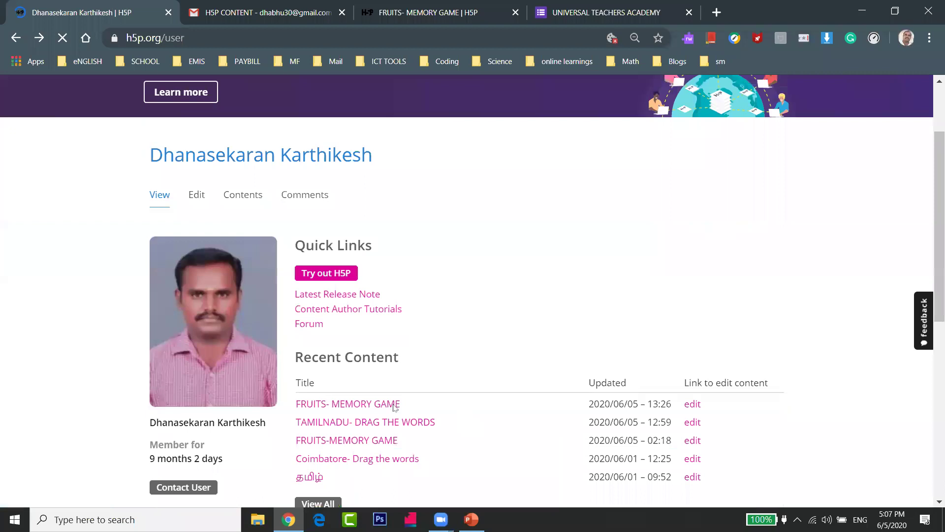
Copy the FRUITS- MEMORY GAME link address, check the page URL, and return to the profile
right_click(394, 404)
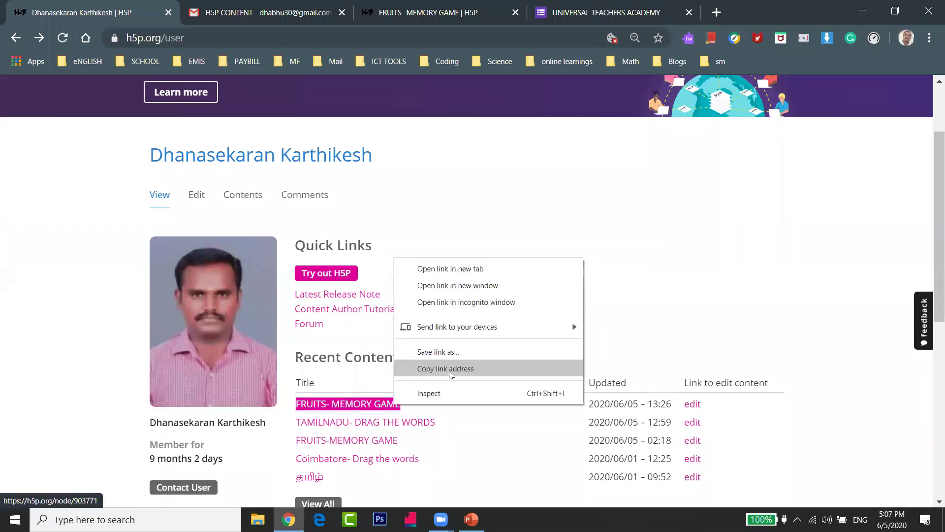
click(366, 404)
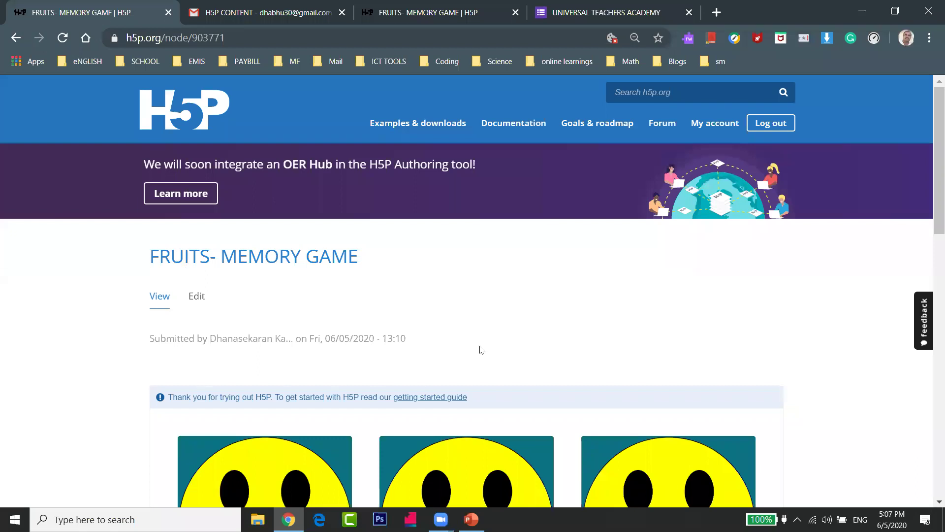
click(234, 38)
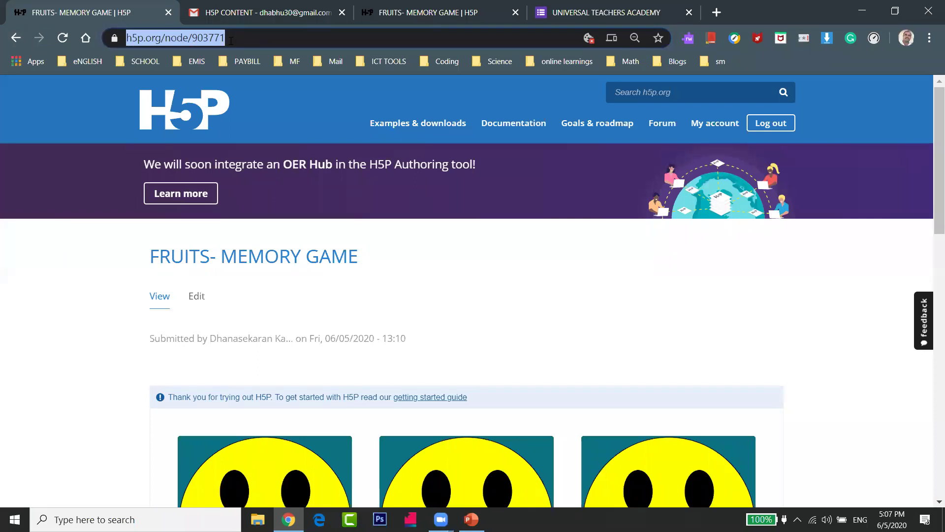
click(16, 39)
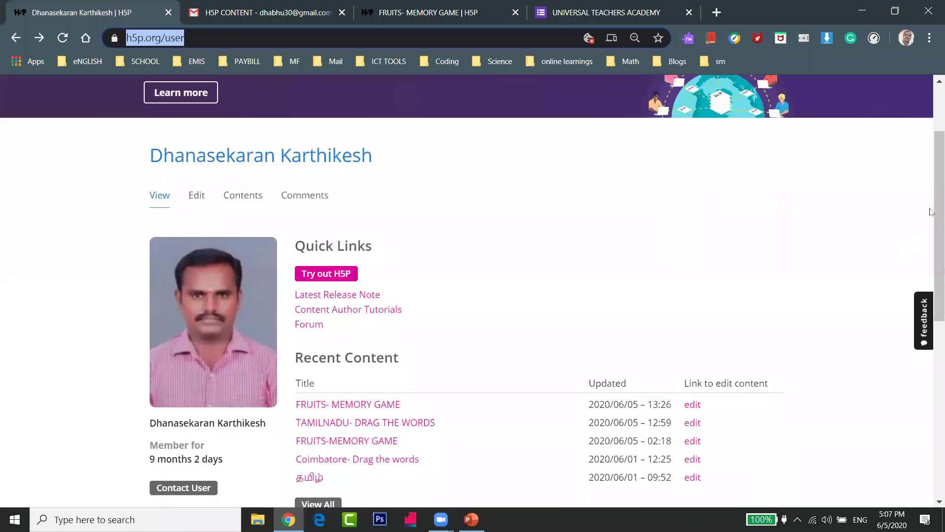
click(613, 349)
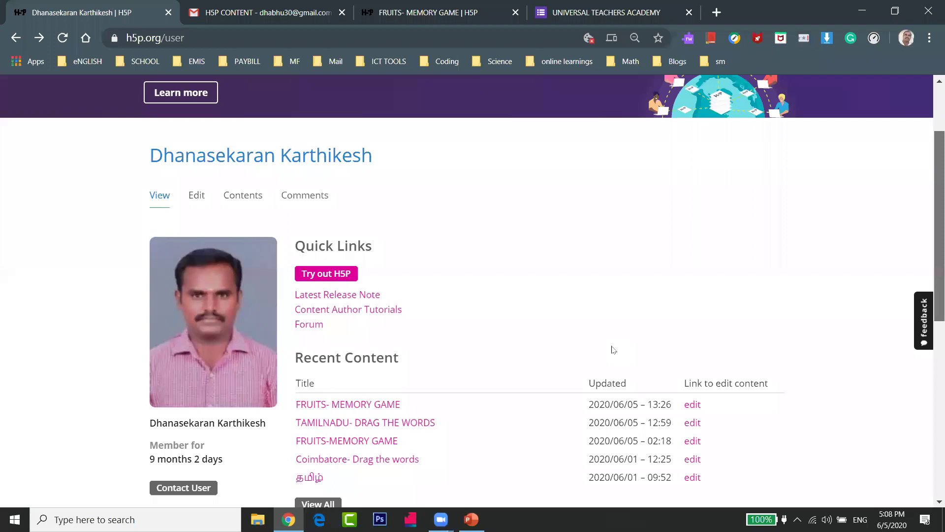
scroll(613, 349, up, 2)
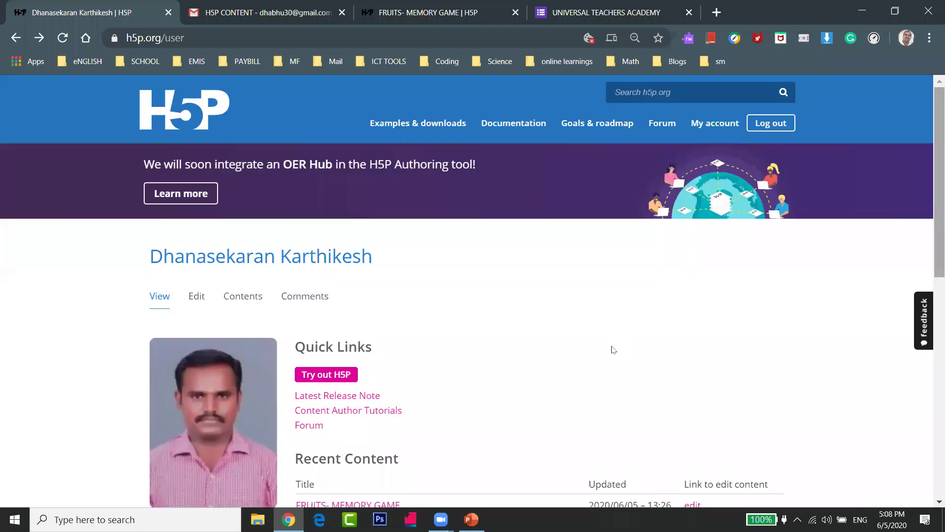